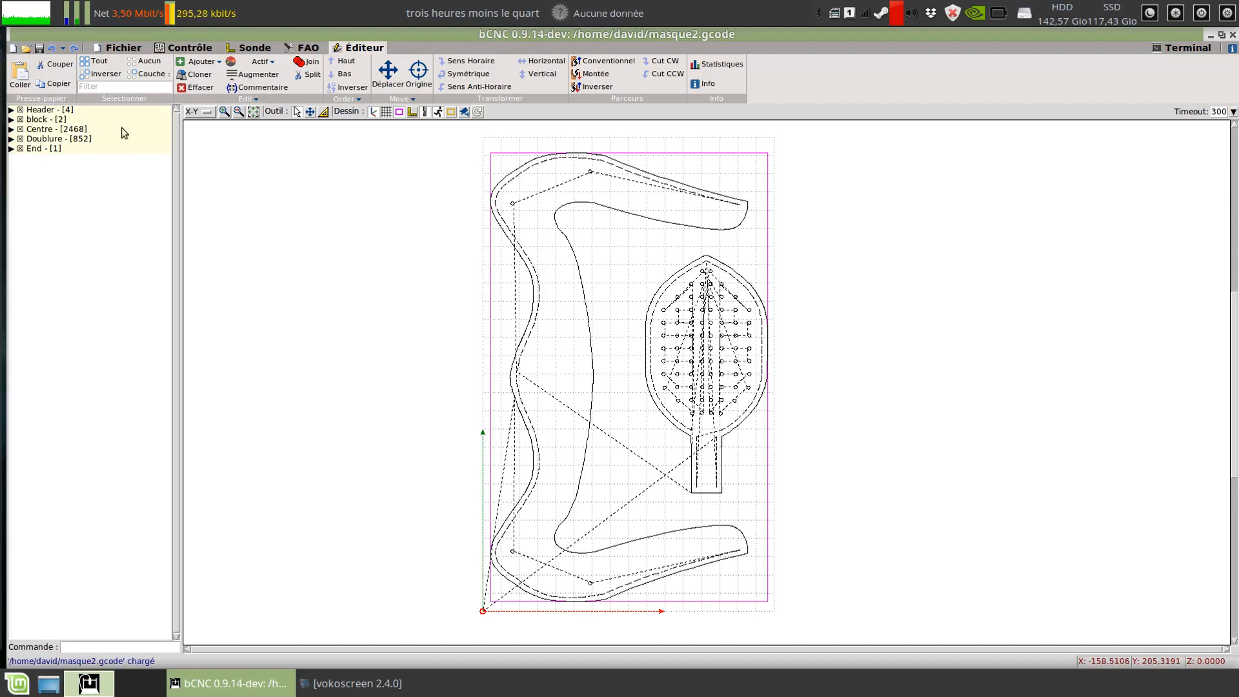
# Try selecting all blocks, inverting the selection, and selecting only the Centre toolpath in the drawing, finishing with the selection cleared
pyautogui.click(103, 61)
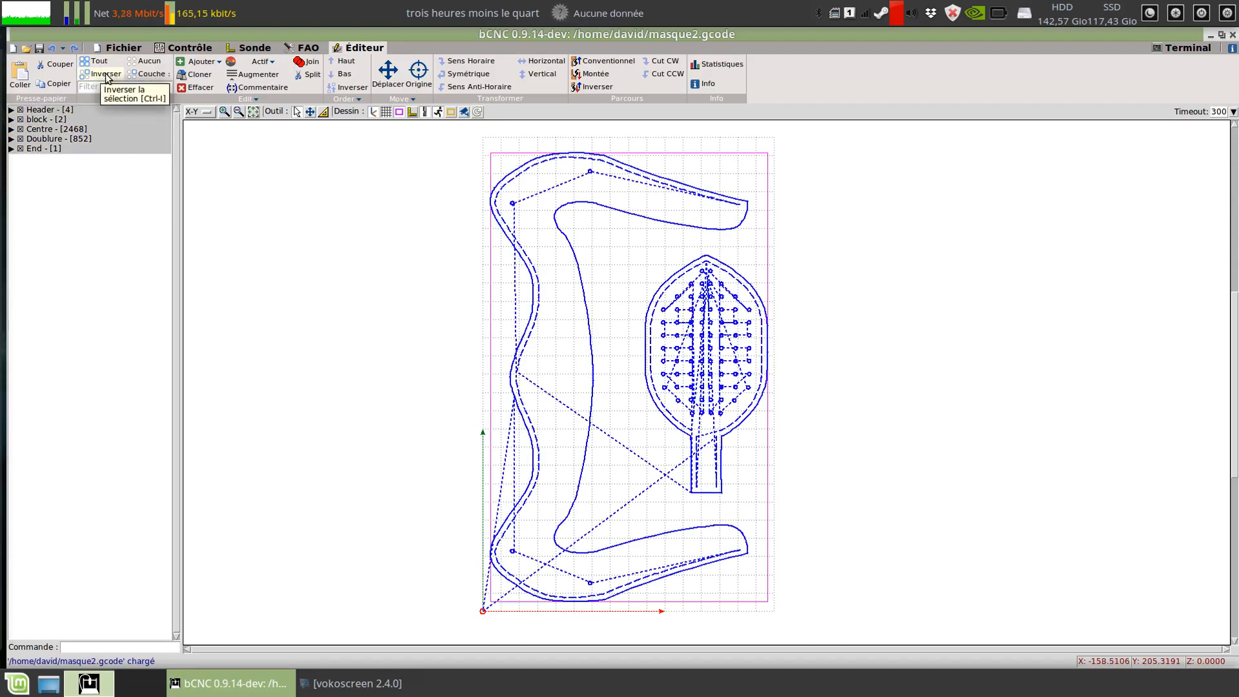
pyautogui.click(106, 75)
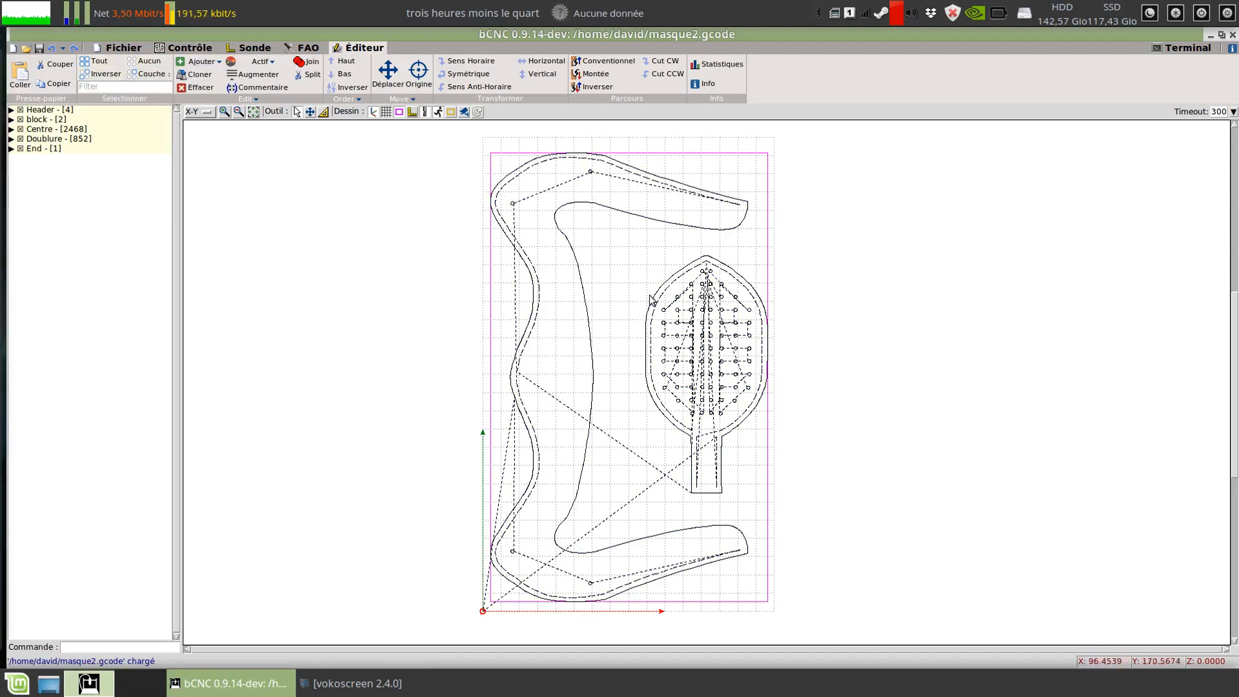
pyautogui.moveTo(655, 249); pyautogui.dragTo(779, 428)
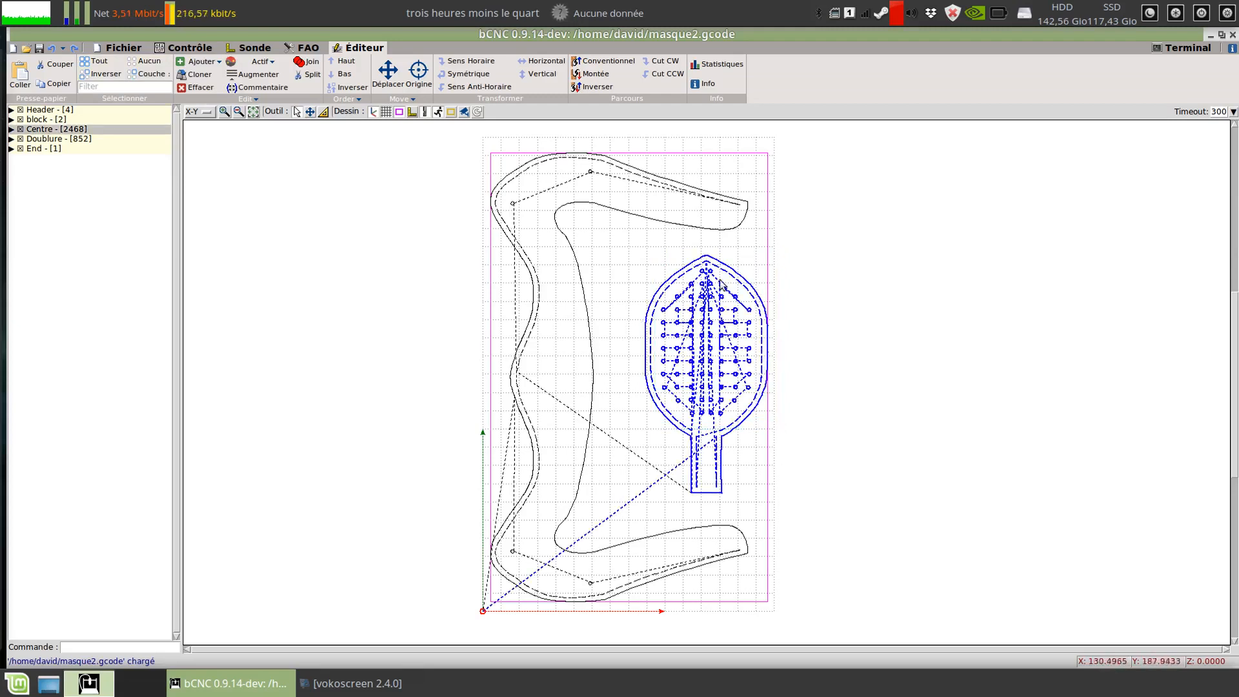
pyautogui.click(107, 76)
pyautogui.click(141, 77)
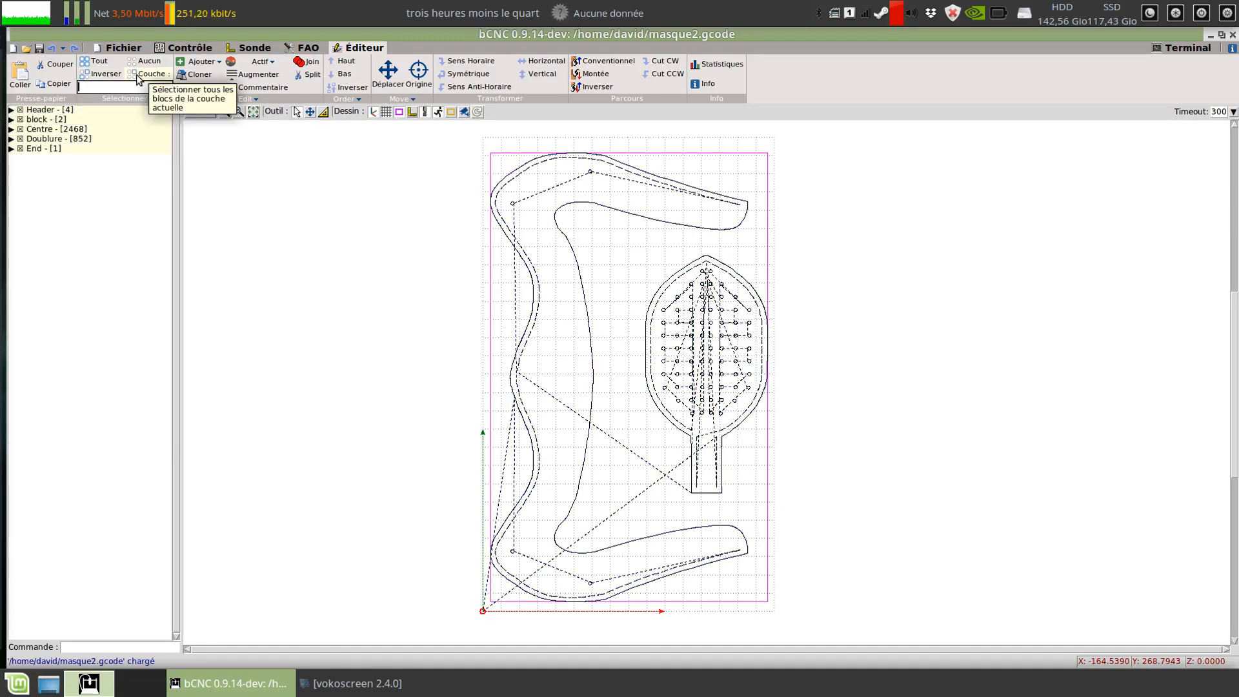
# Expand the Centre block and highlight individual G-code lines of its first path, including G1 X128.2656 Y73.5412 and the closing G0 F2000
pyautogui.click(46, 121)
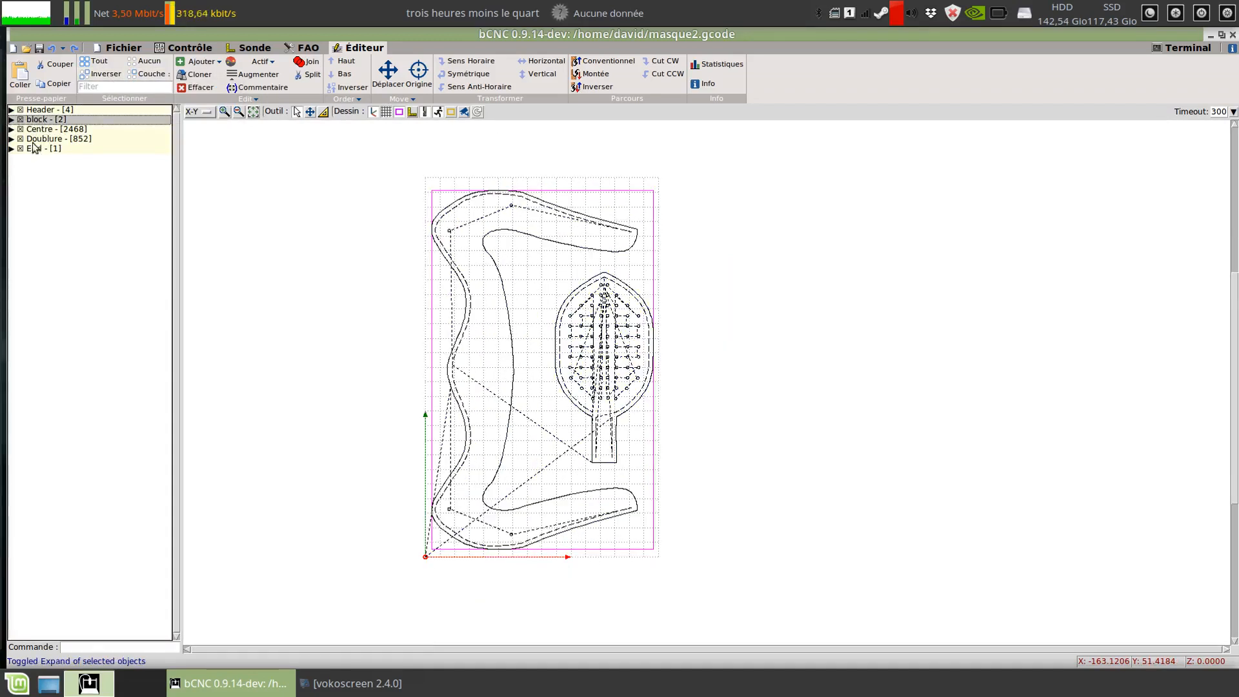
pyautogui.click(11, 129)
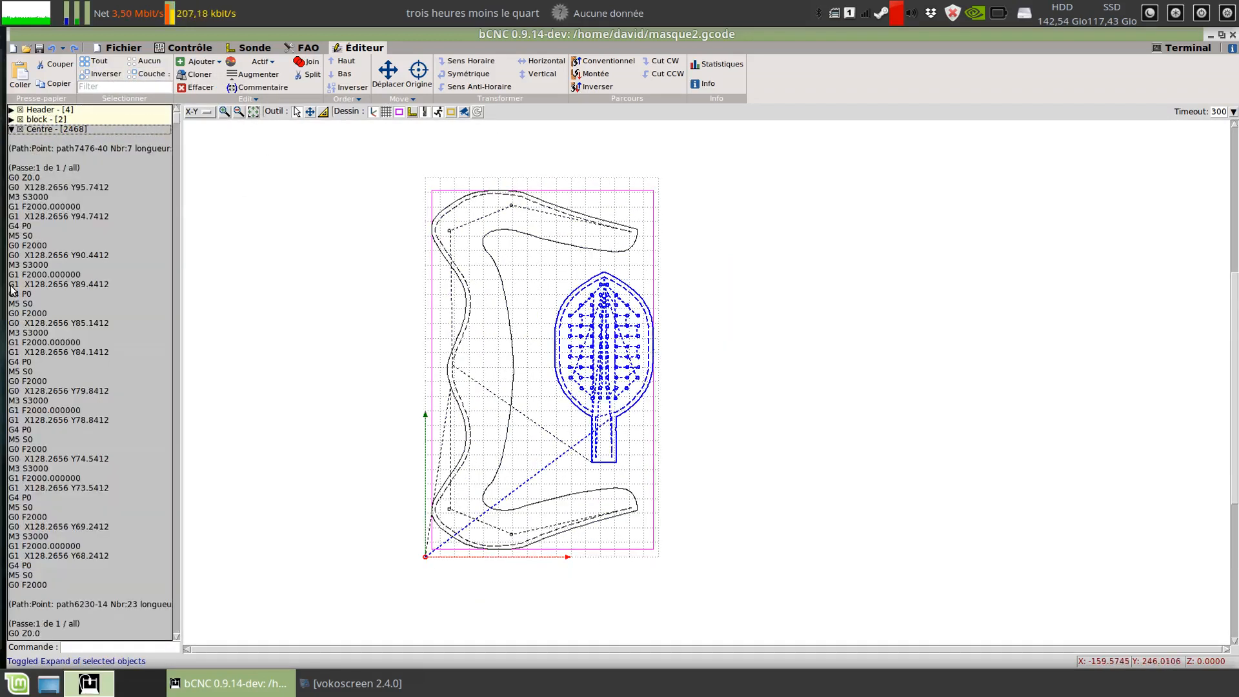
pyautogui.click(69, 276)
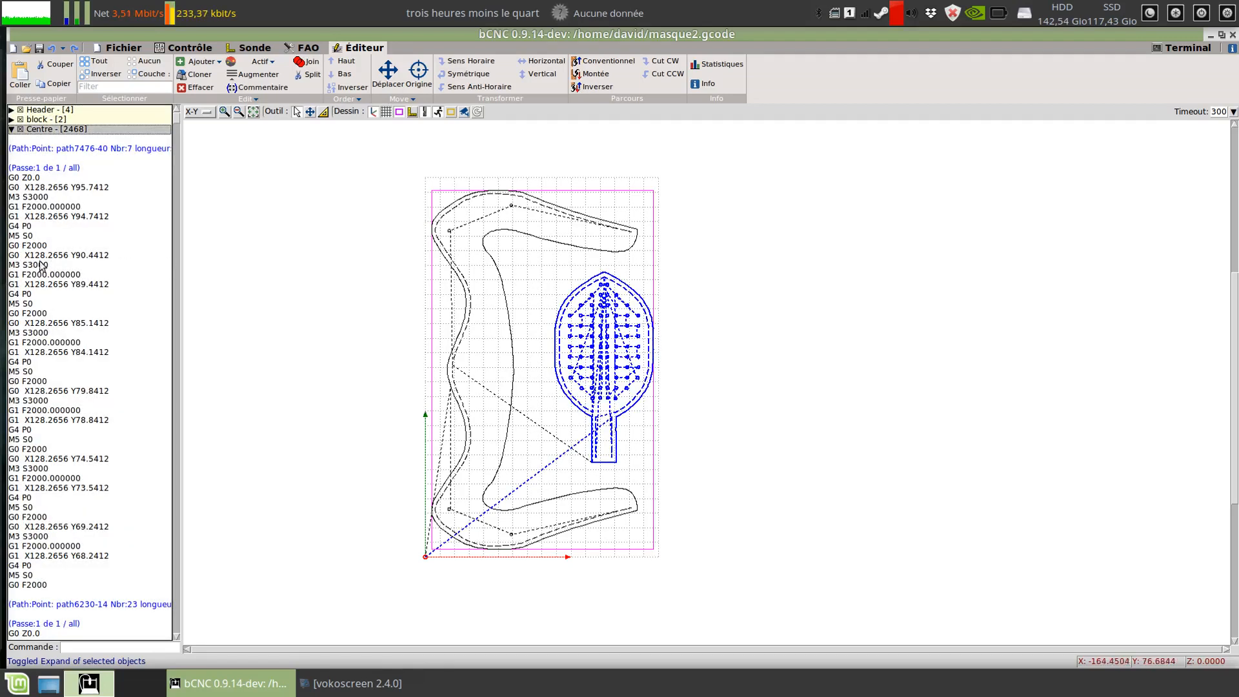
pyautogui.click(41, 489)
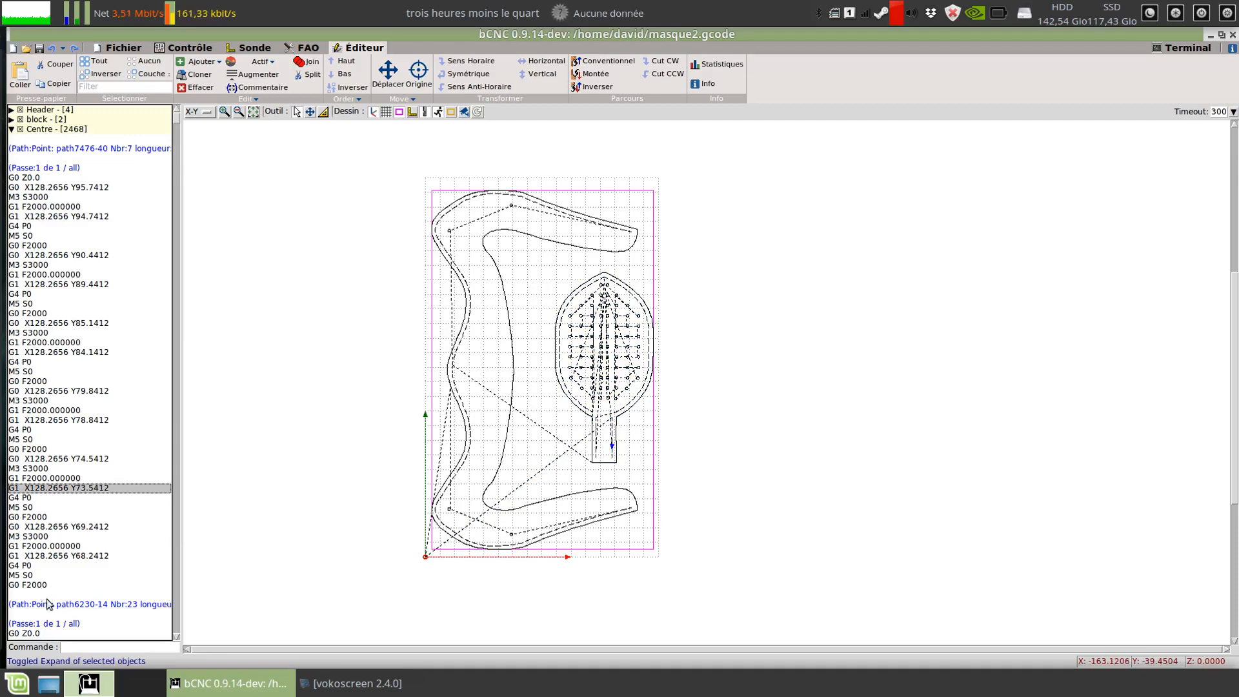
pyautogui.click(27, 585)
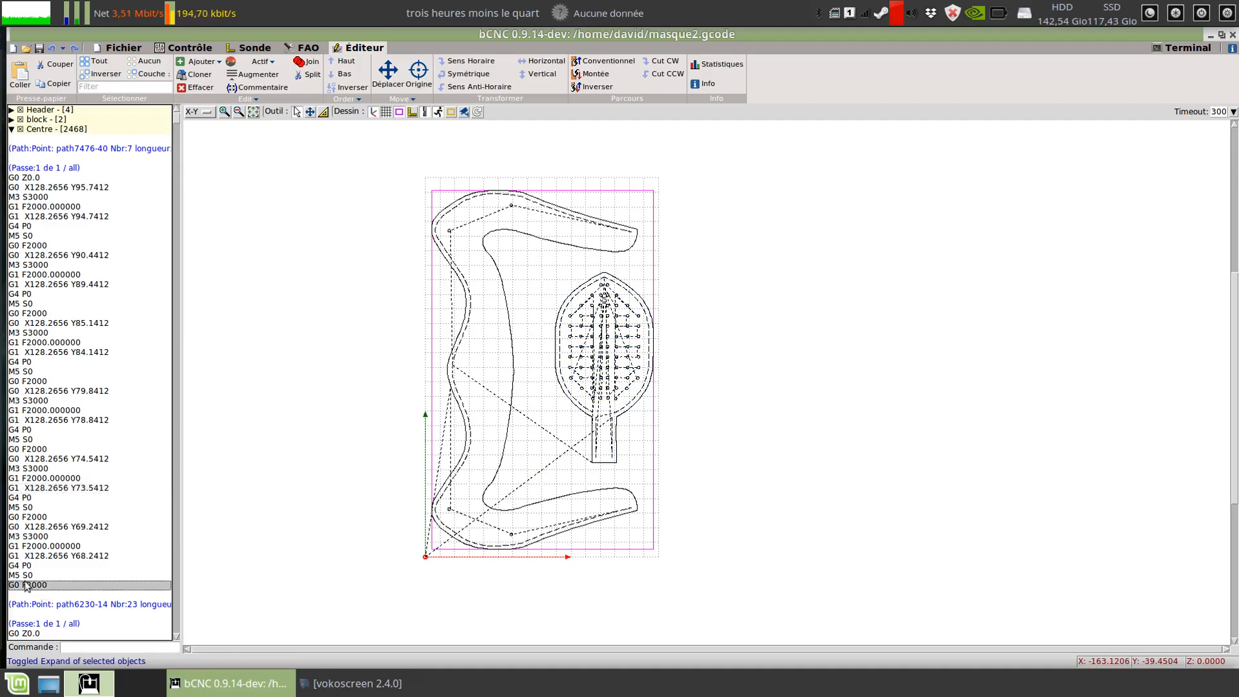
# Select the whole Centre layer, then narrow the selection to the G0 X128.2656 Y85.1412 line
pyautogui.click(160, 75)
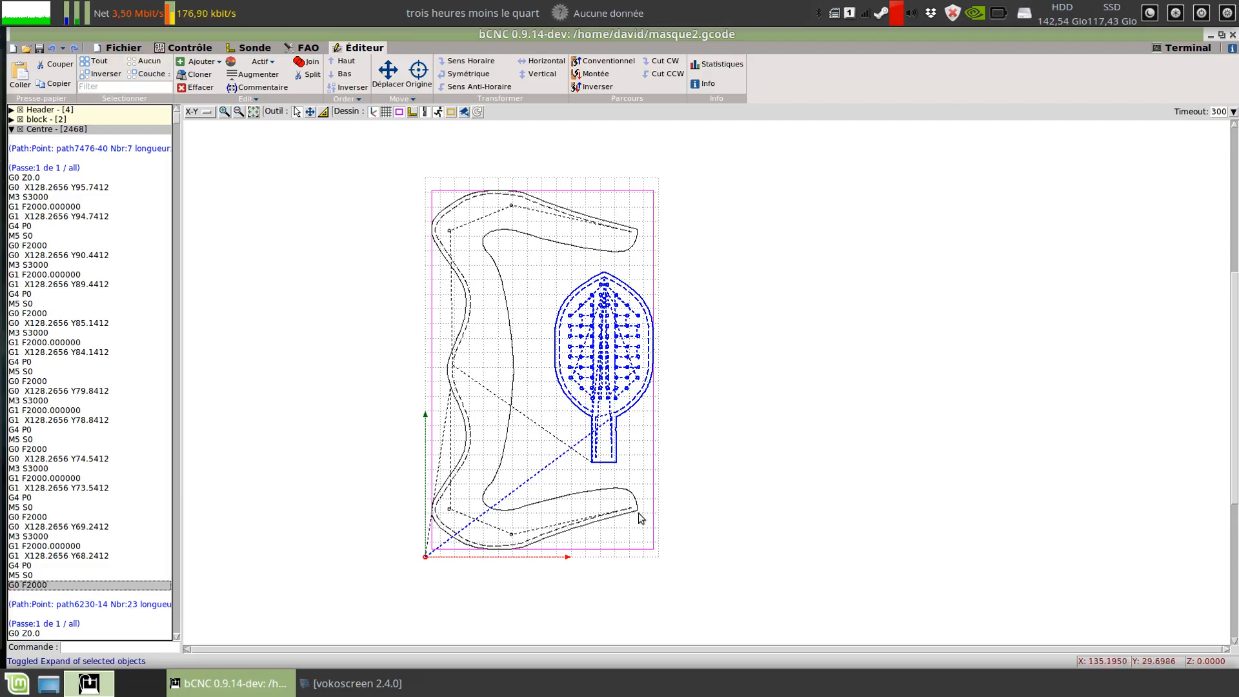
pyautogui.click(55, 585)
pyautogui.click(64, 323)
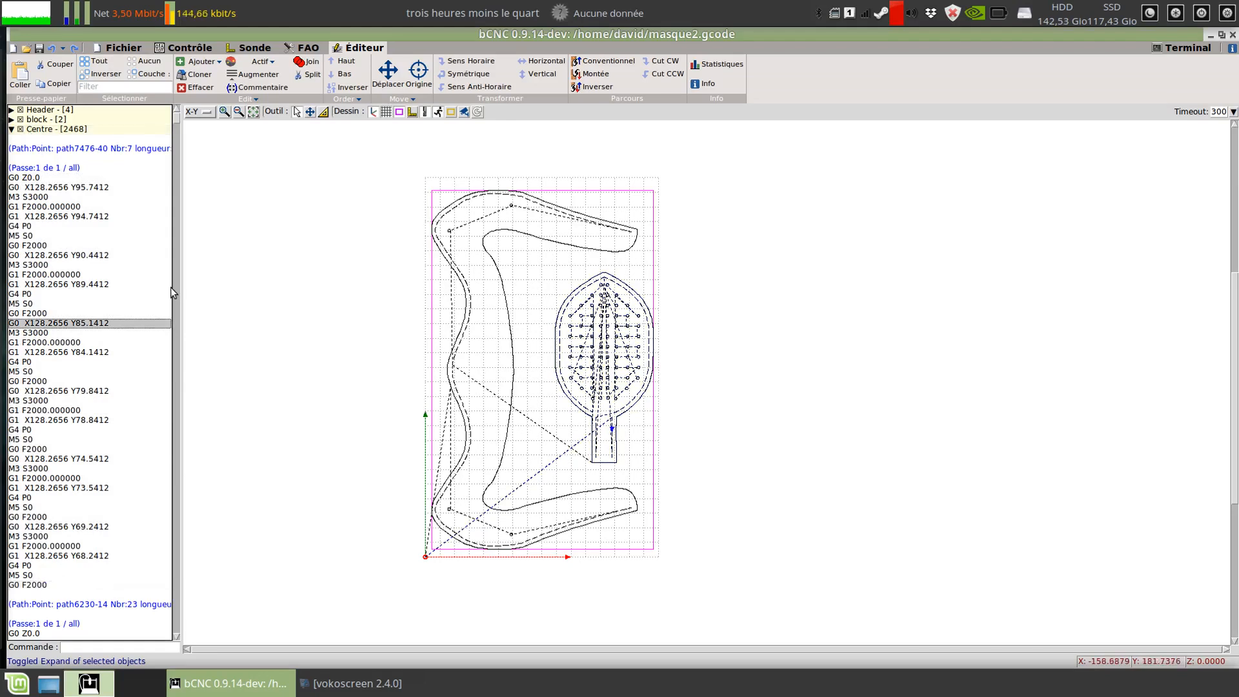
# Select the first path's G-code lines from the pass comment through the closing G0 F2000 to highlight its dashes in the drawing
pyautogui.moveTo(23, 173); pyautogui.dragTo(67, 588)
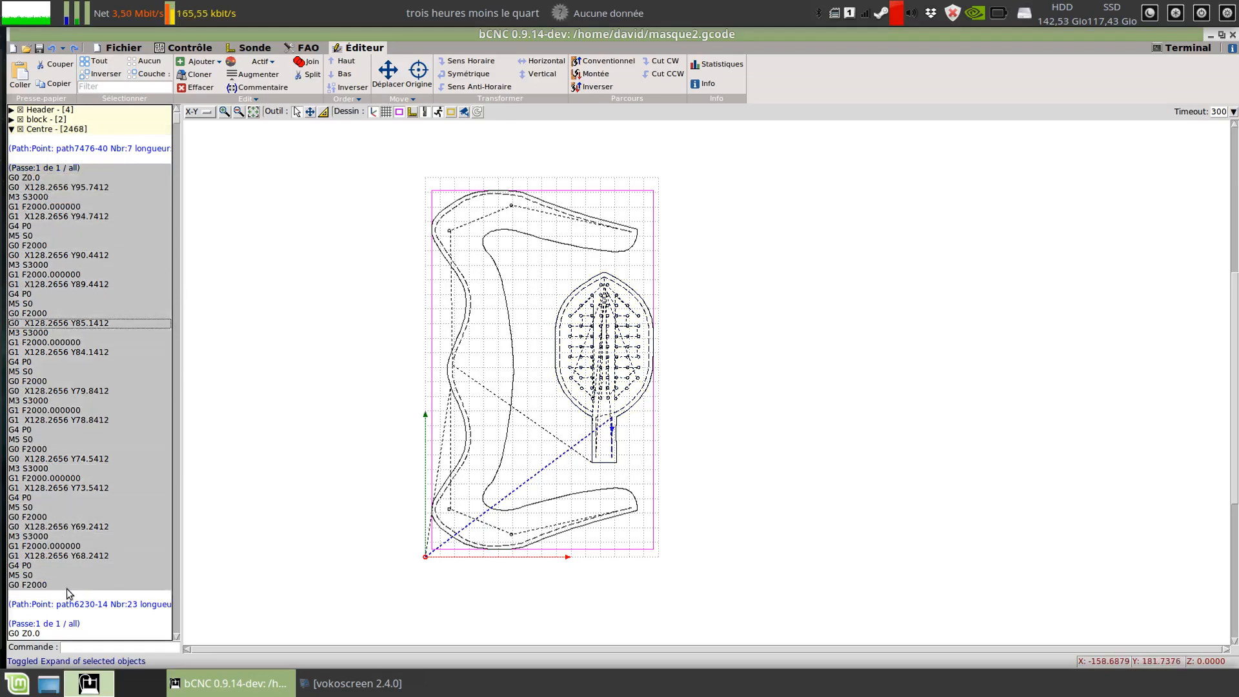
pyautogui.scroll(3, 642, 429)
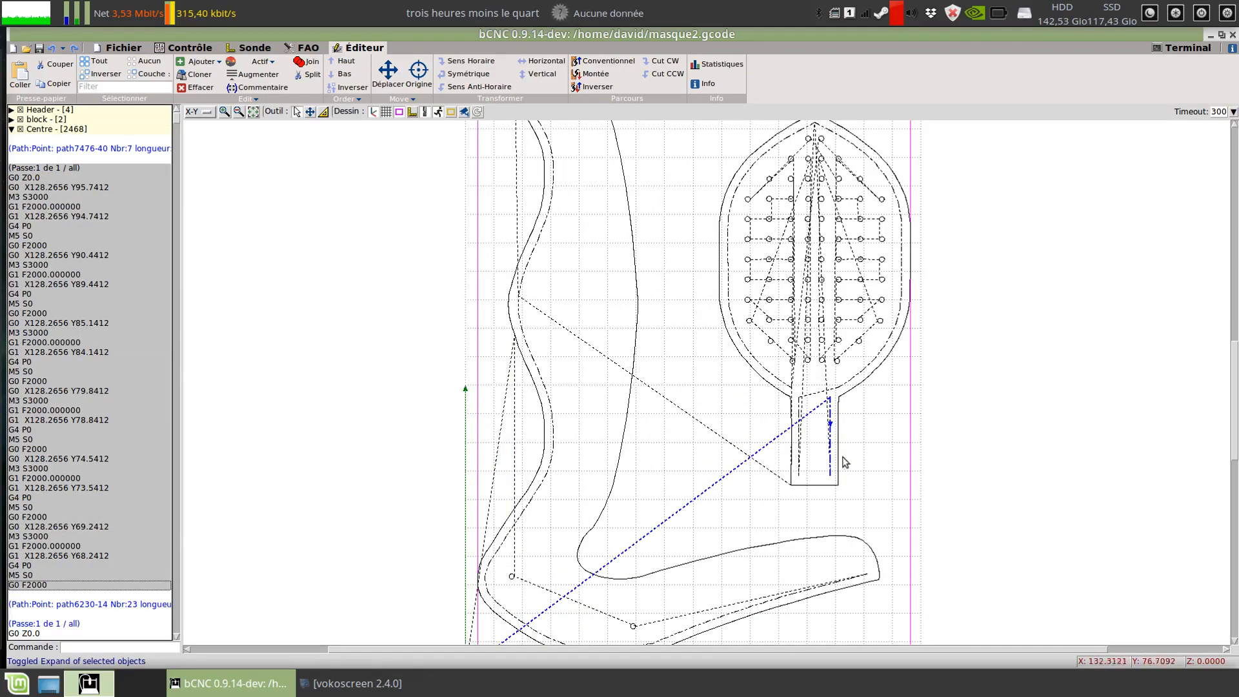
pyautogui.click(49, 169)
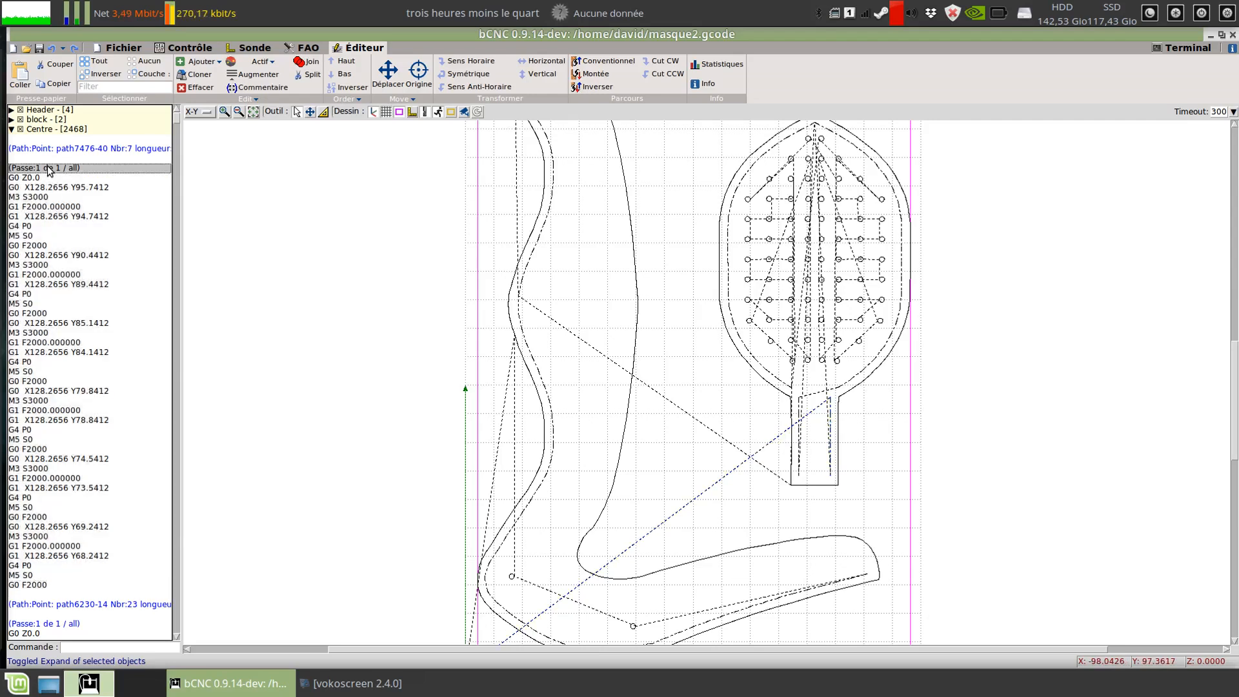
pyautogui.moveTo(53, 171); pyautogui.dragTo(102, 354)
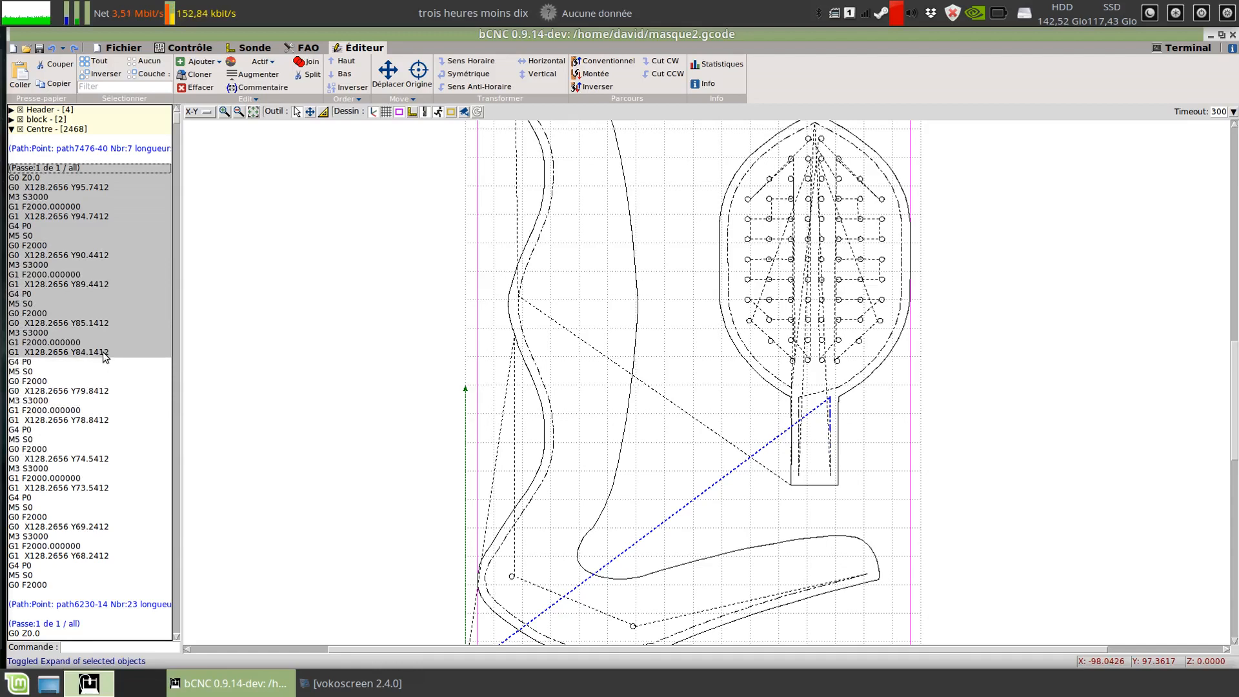
pyautogui.moveTo(103, 353); pyautogui.dragTo(144, 586)
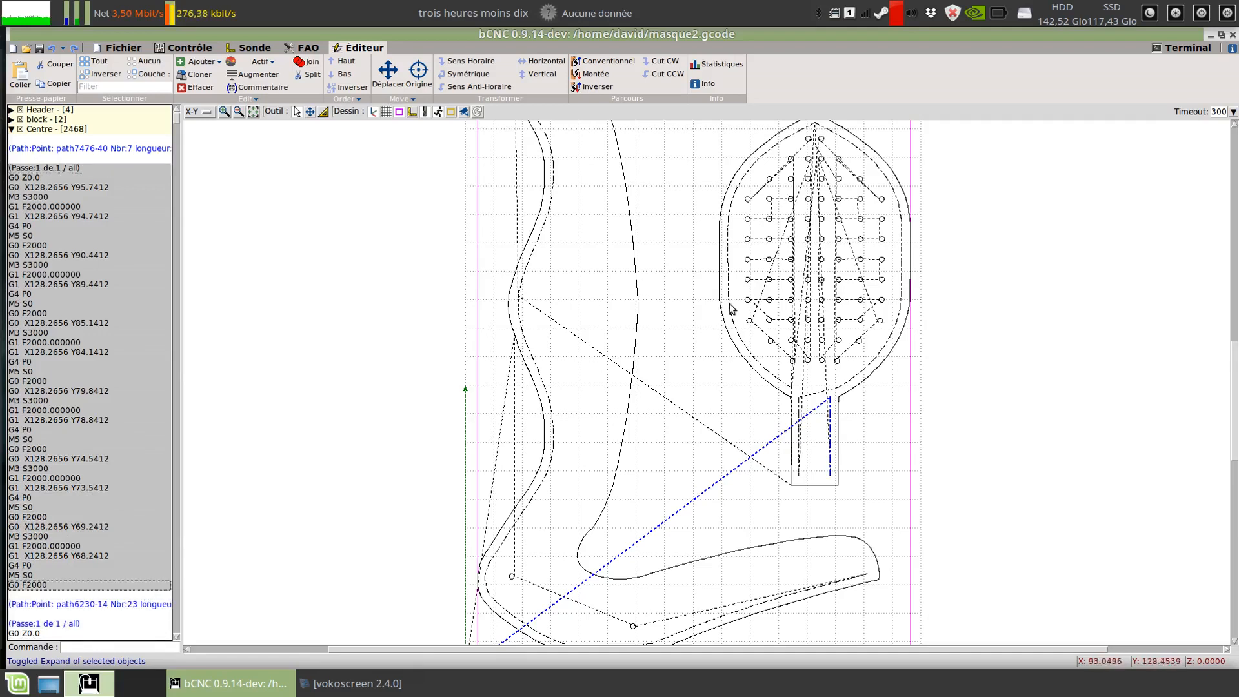
# Pick several perforation segments on the Centre piece in the drawing to locate their corresponding G-code lines
pyautogui.click(748, 326)
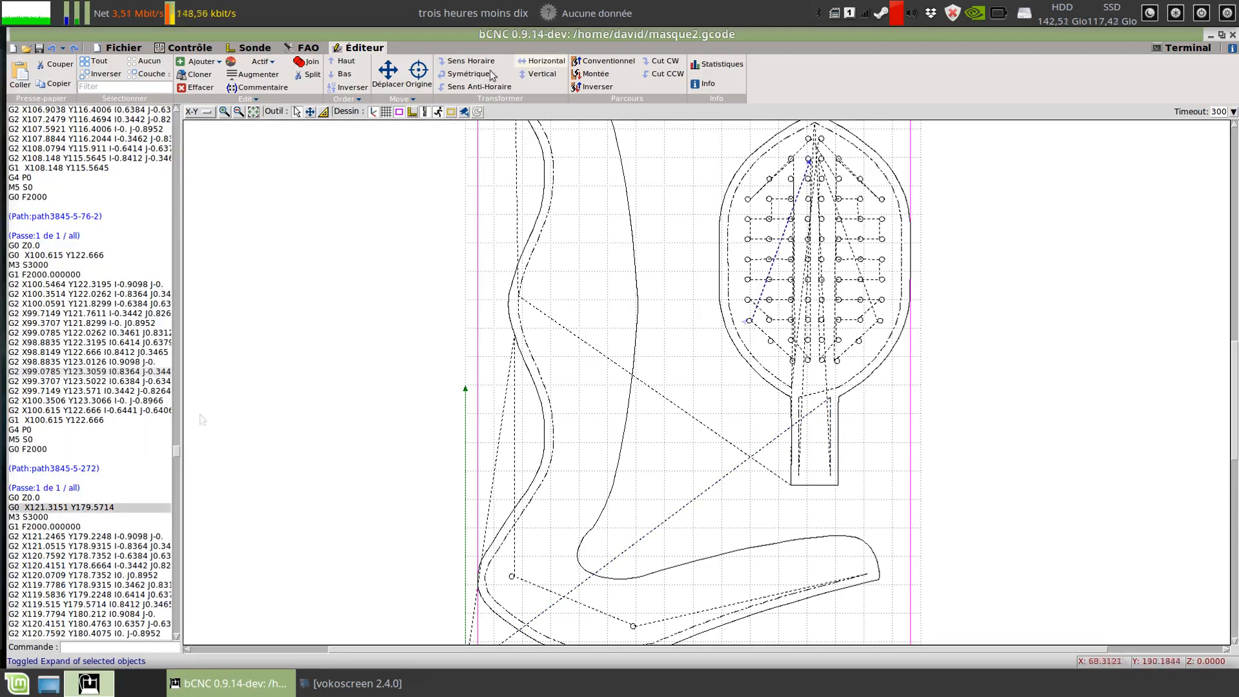
pyautogui.click(796, 151)
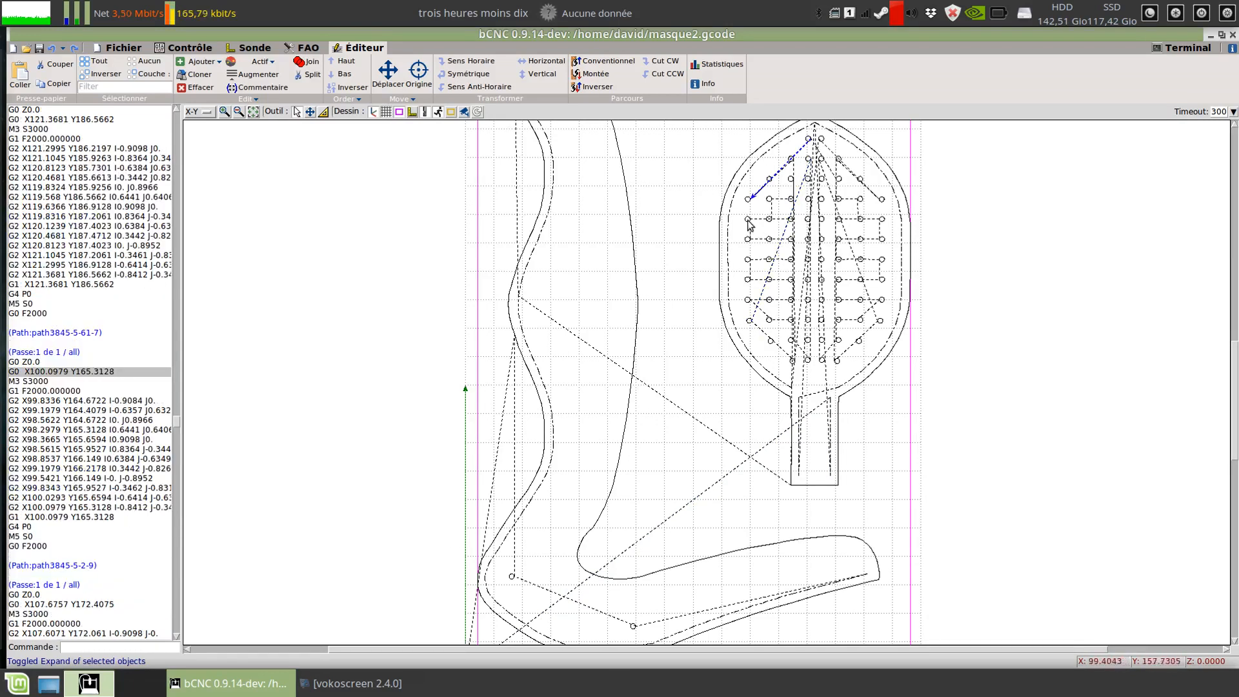
pyautogui.click(746, 218)
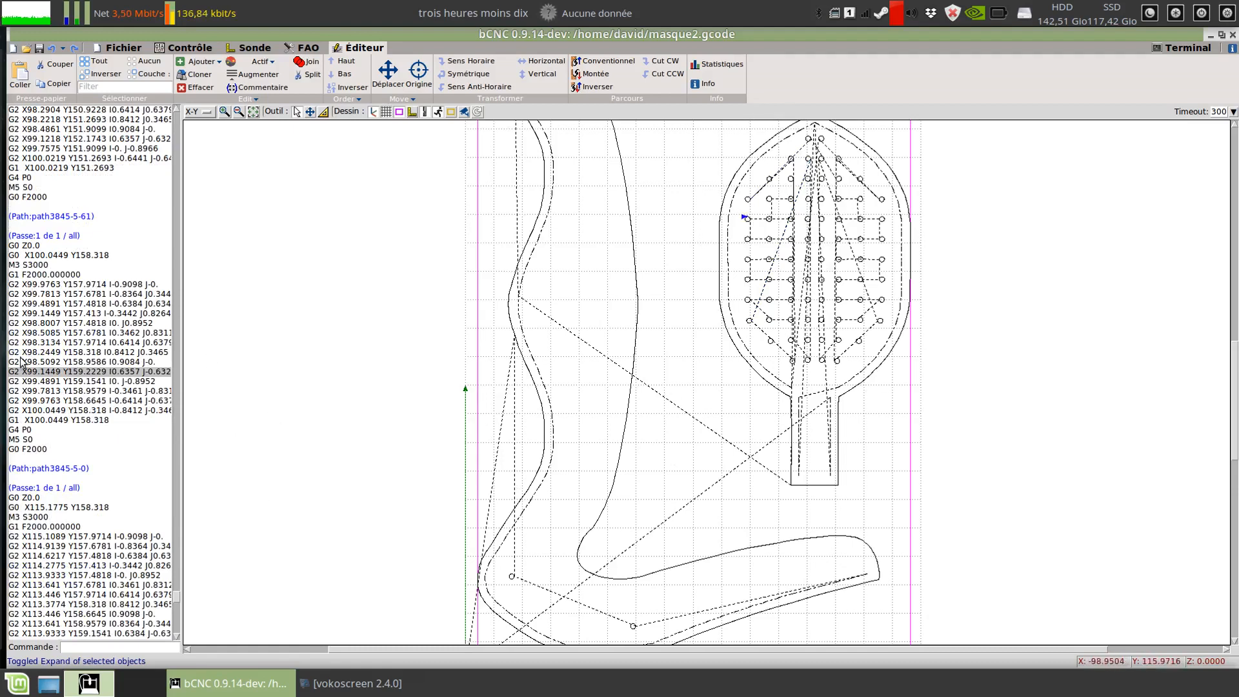
pyautogui.click(93, 371)
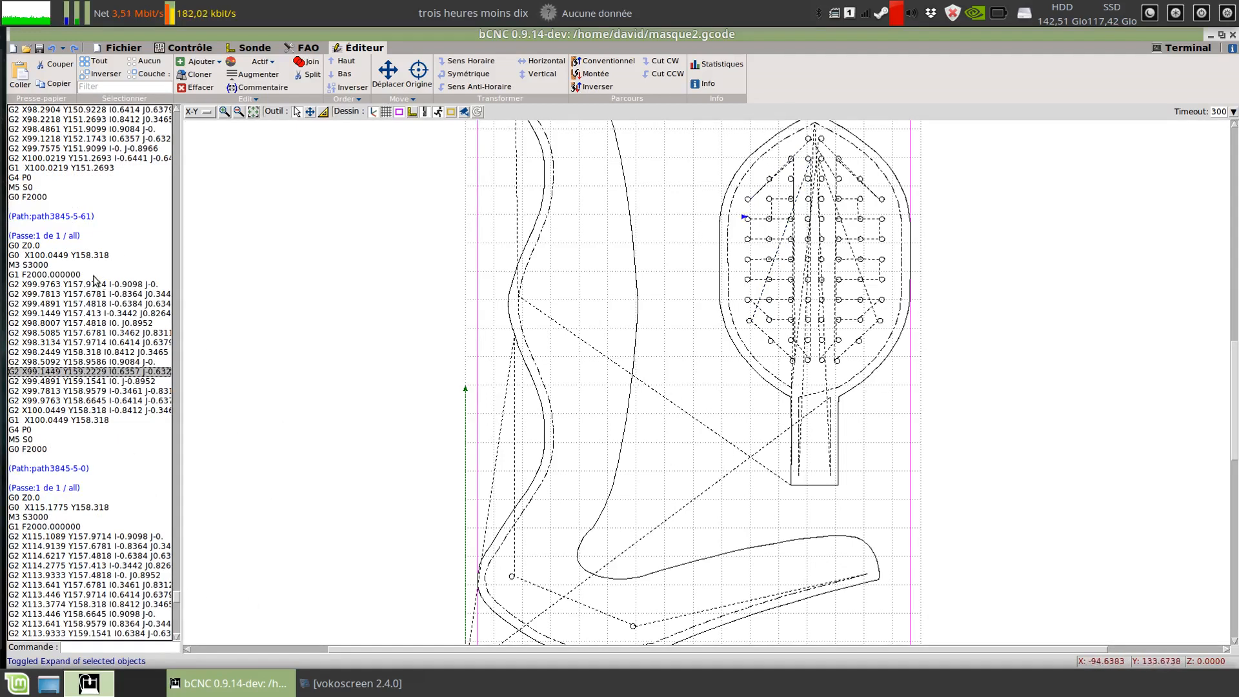
# Collapse the Centre block's G-code listing and clear the selection
pyautogui.scroll(10, 103, 271)
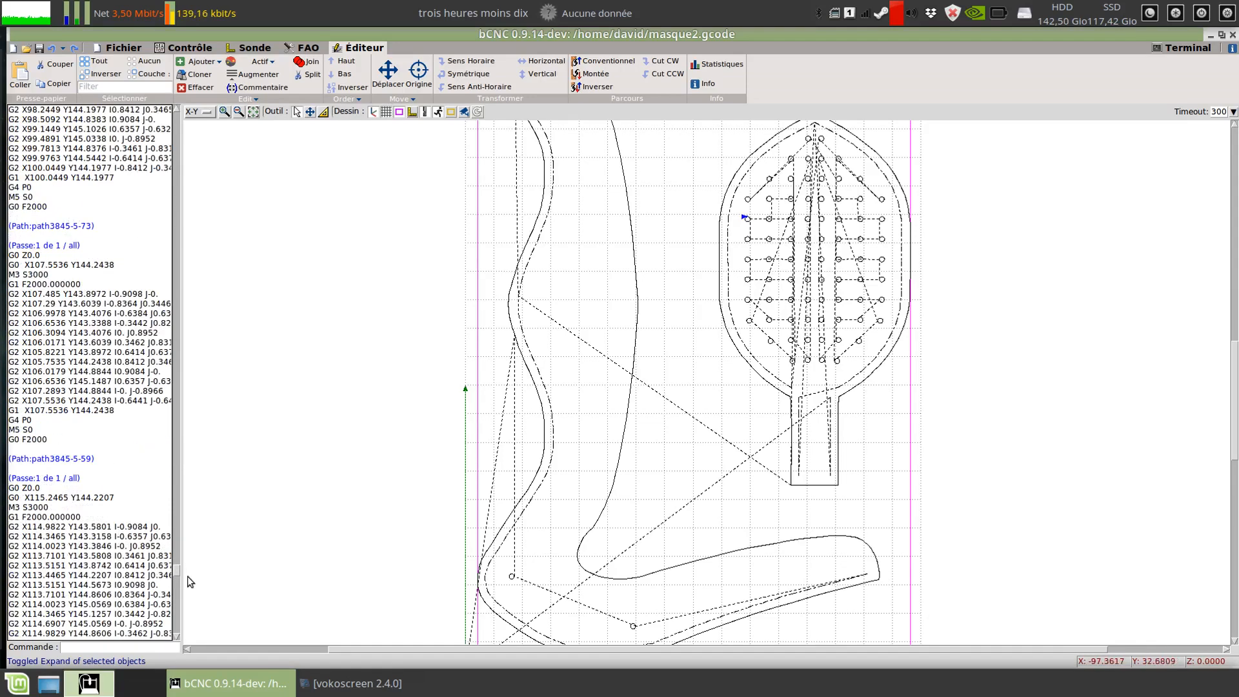
pyautogui.moveTo(176, 571); pyautogui.dragTo(176, 115)
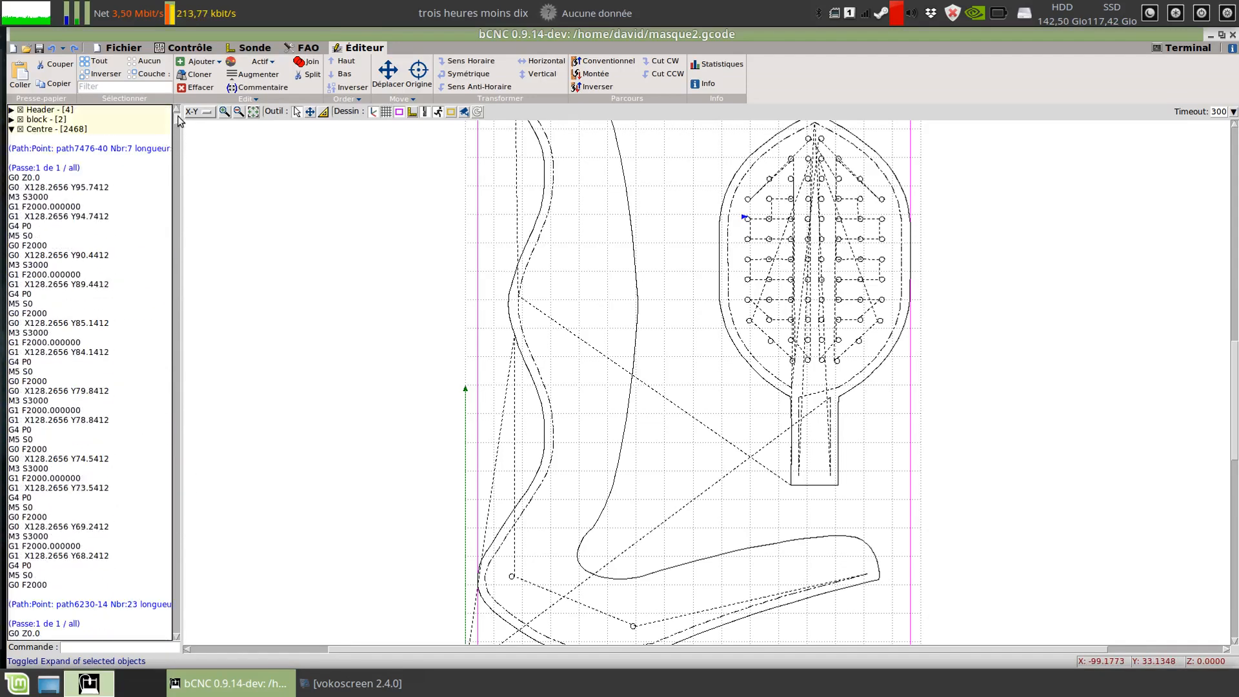
pyautogui.click(12, 129)
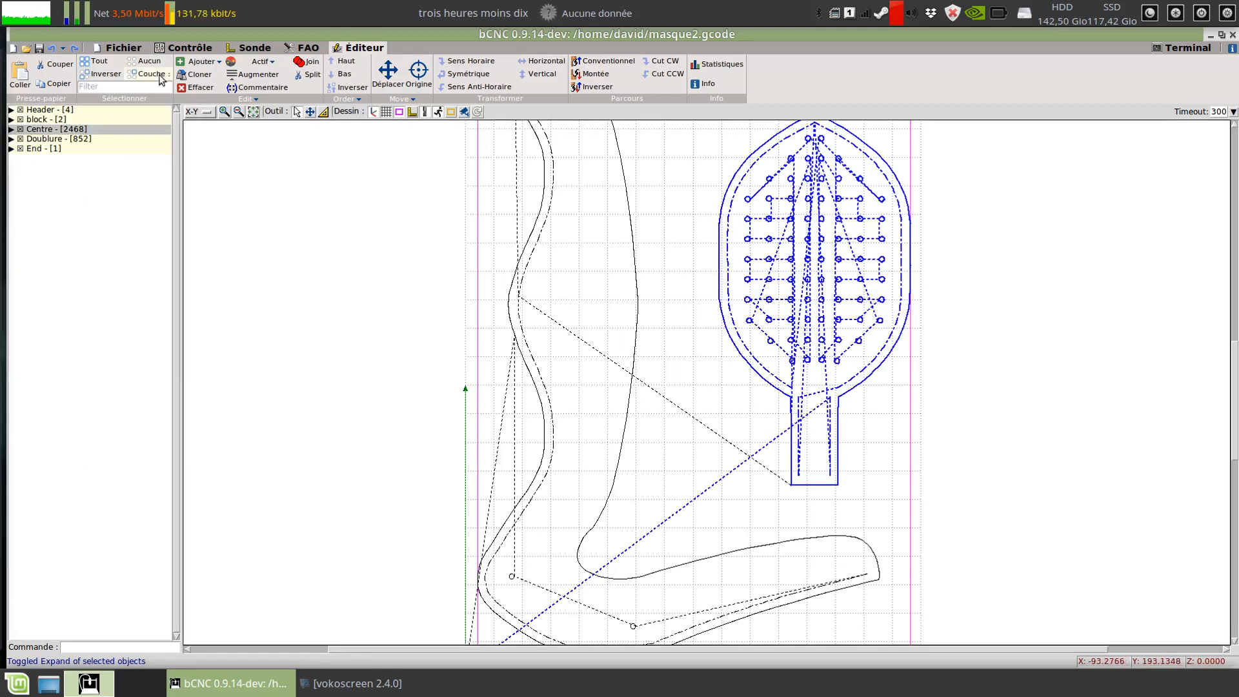
pyautogui.click(147, 61)
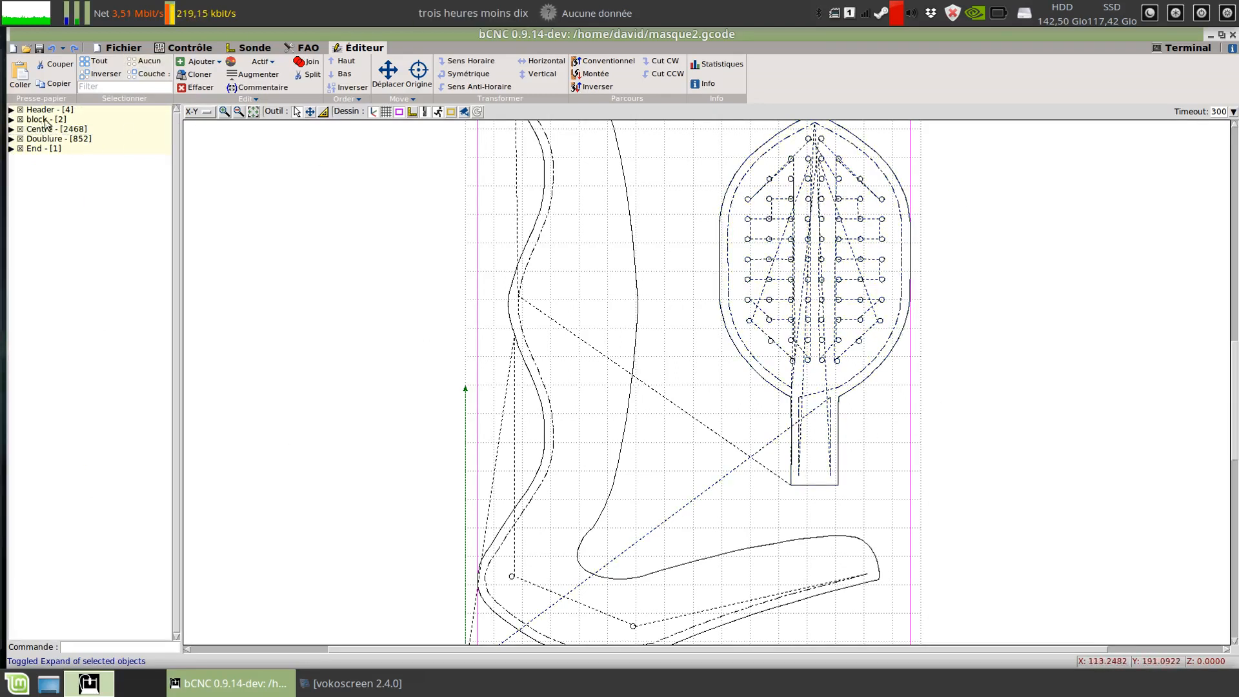
# Select the Centre and Doublure pieces alternately in the drawing, ending with the whole Doublure toolpath selected
pyautogui.click(760, 333)
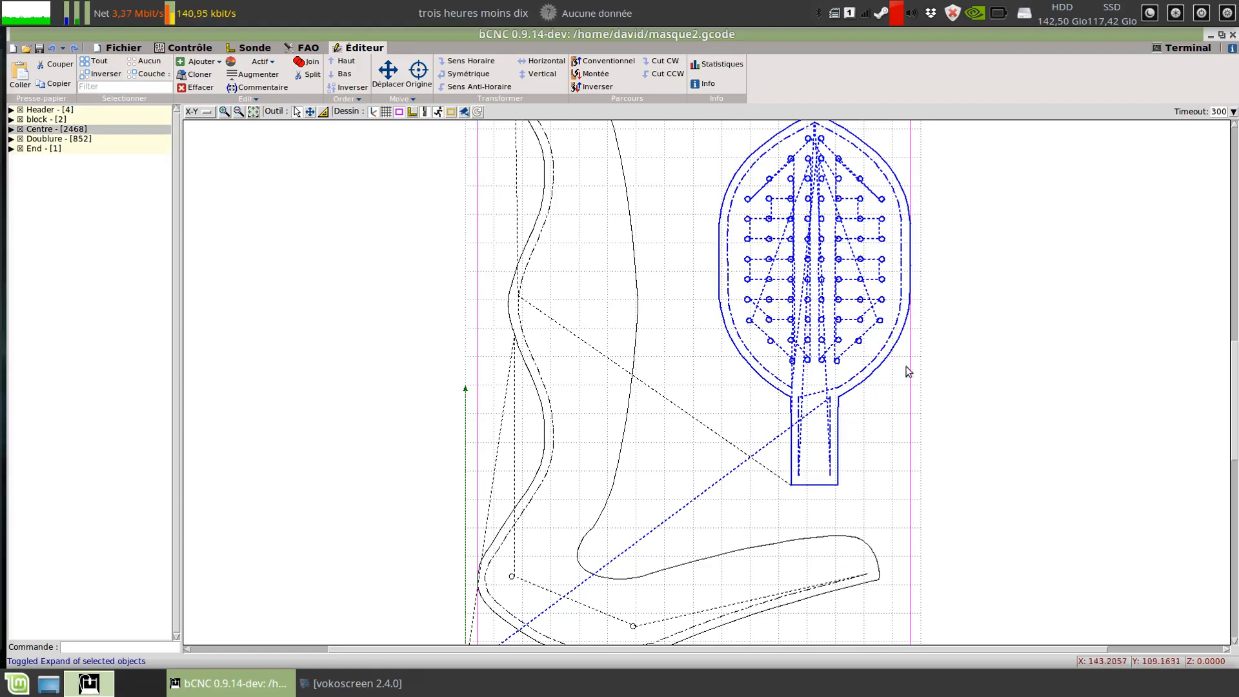
pyautogui.click(626, 190)
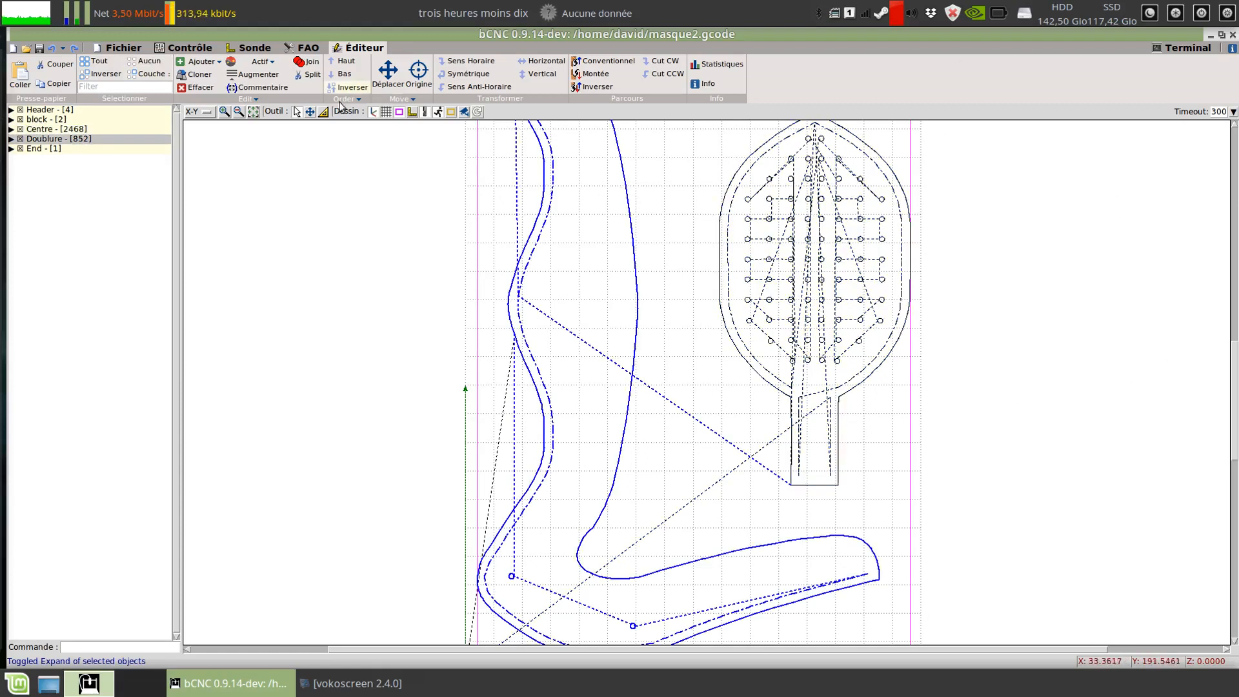
pyautogui.click(762, 449)
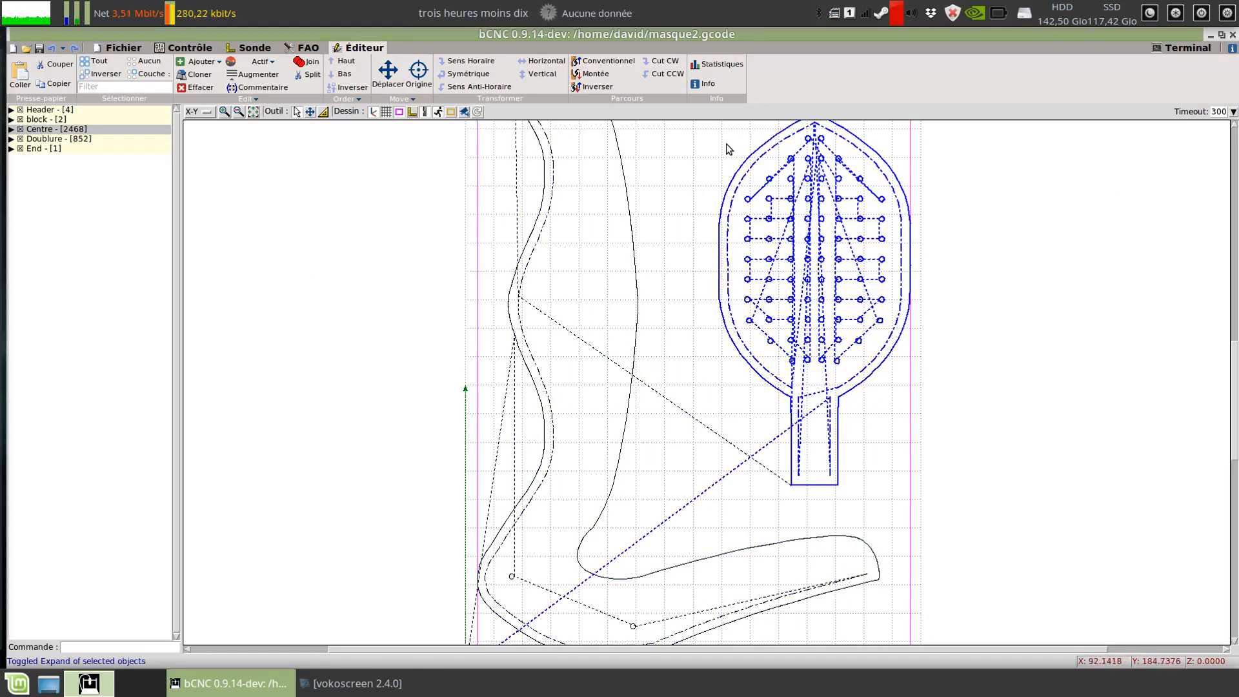
pyautogui.click(635, 259)
pyautogui.scroll(1, 603, 355)
pyautogui.scroll(-2, 602, 353)
pyautogui.scroll(-3, 601, 354)
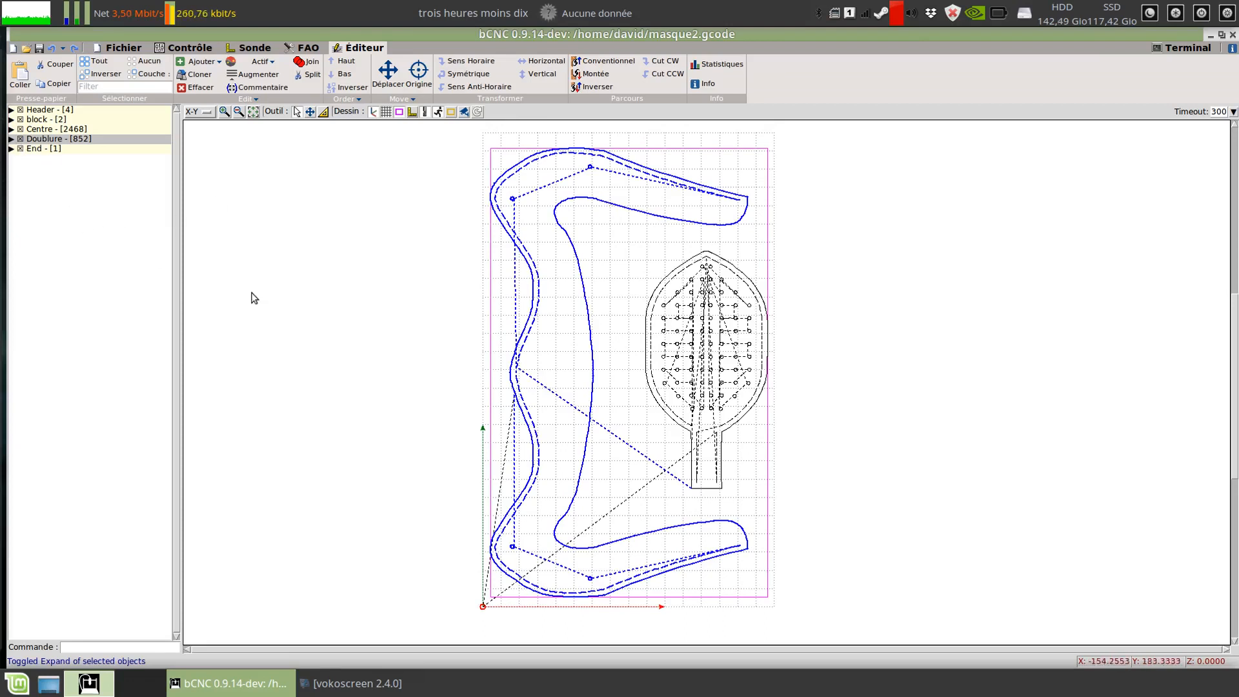
# Expand the Doublure block and pick segments of its outline, inner curve and upper circle in the drawing to locate their G-code lines
pyautogui.click(11, 139)
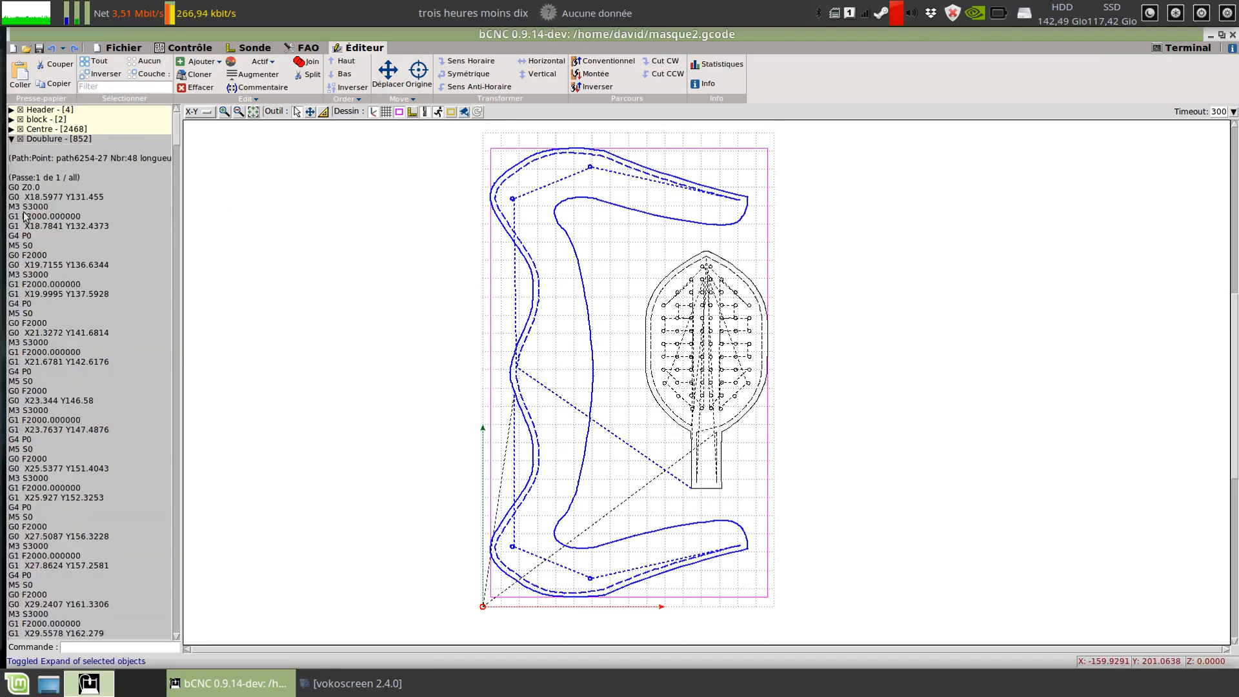
pyautogui.click(26, 274)
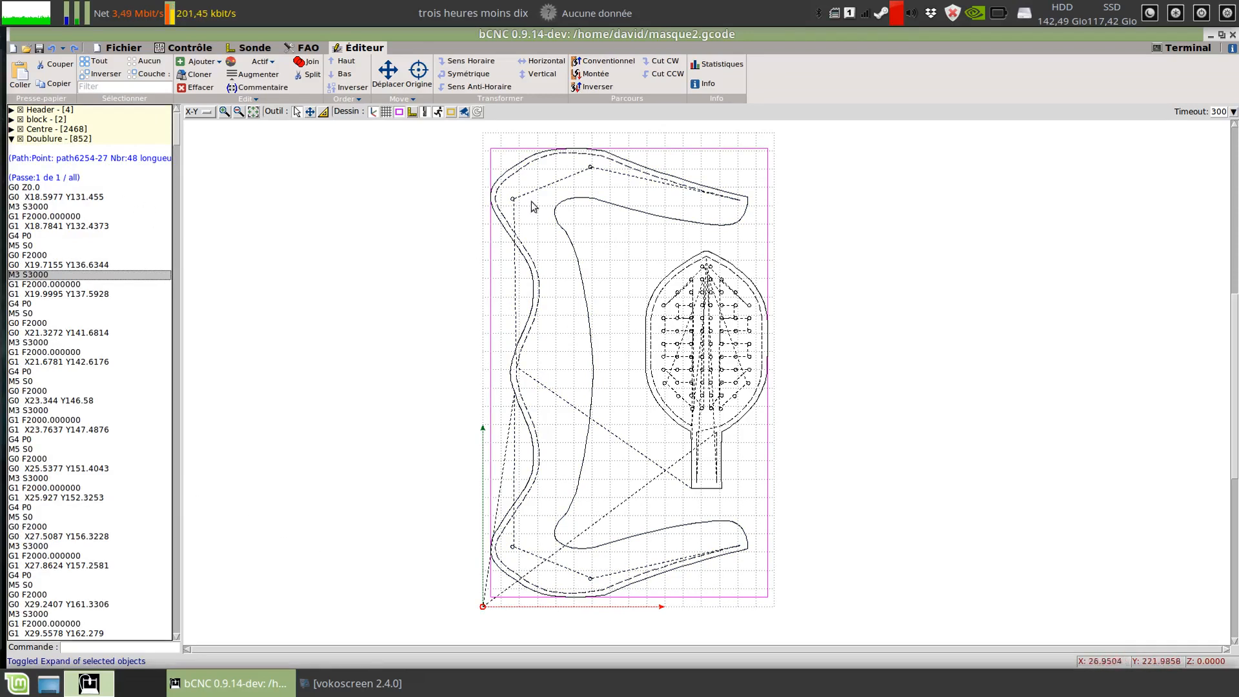
pyautogui.click(501, 184)
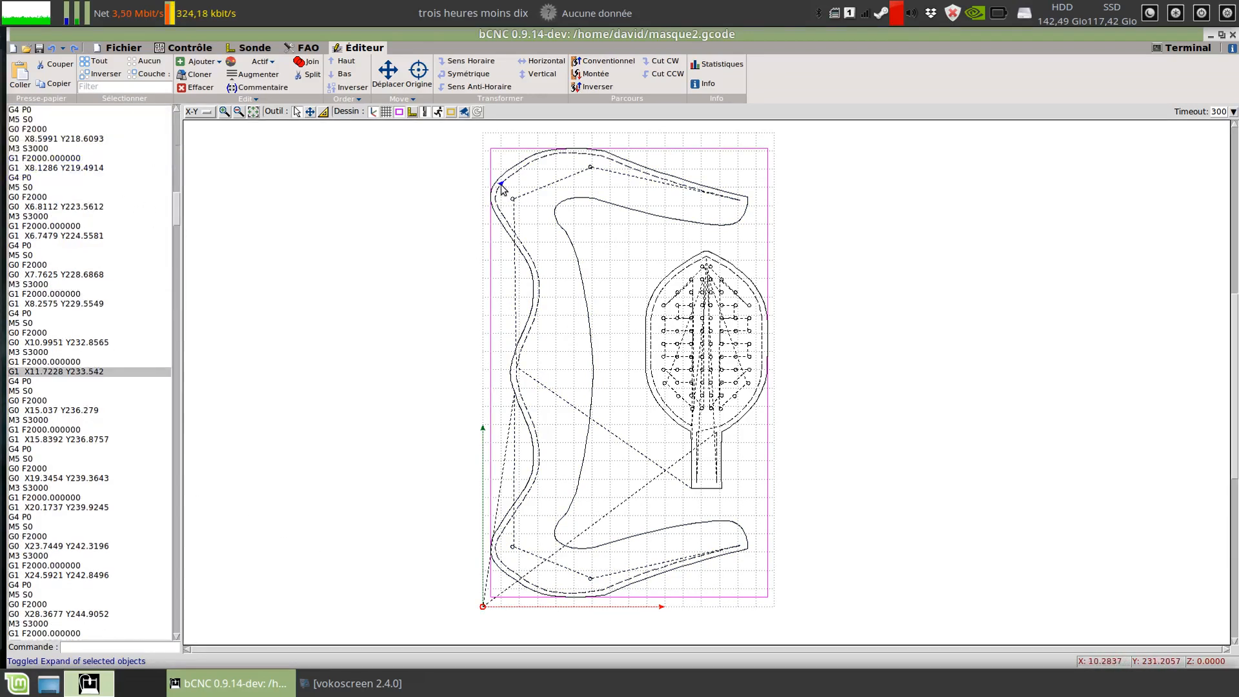
pyautogui.click(613, 202)
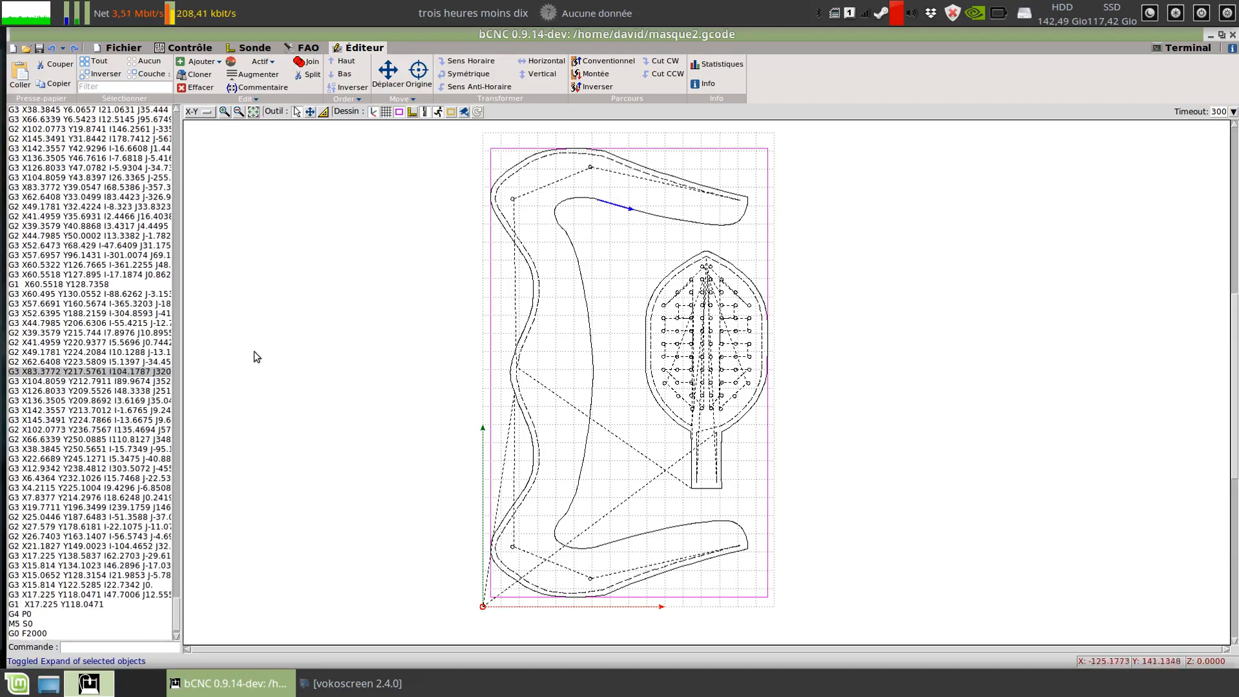
pyautogui.click(594, 181)
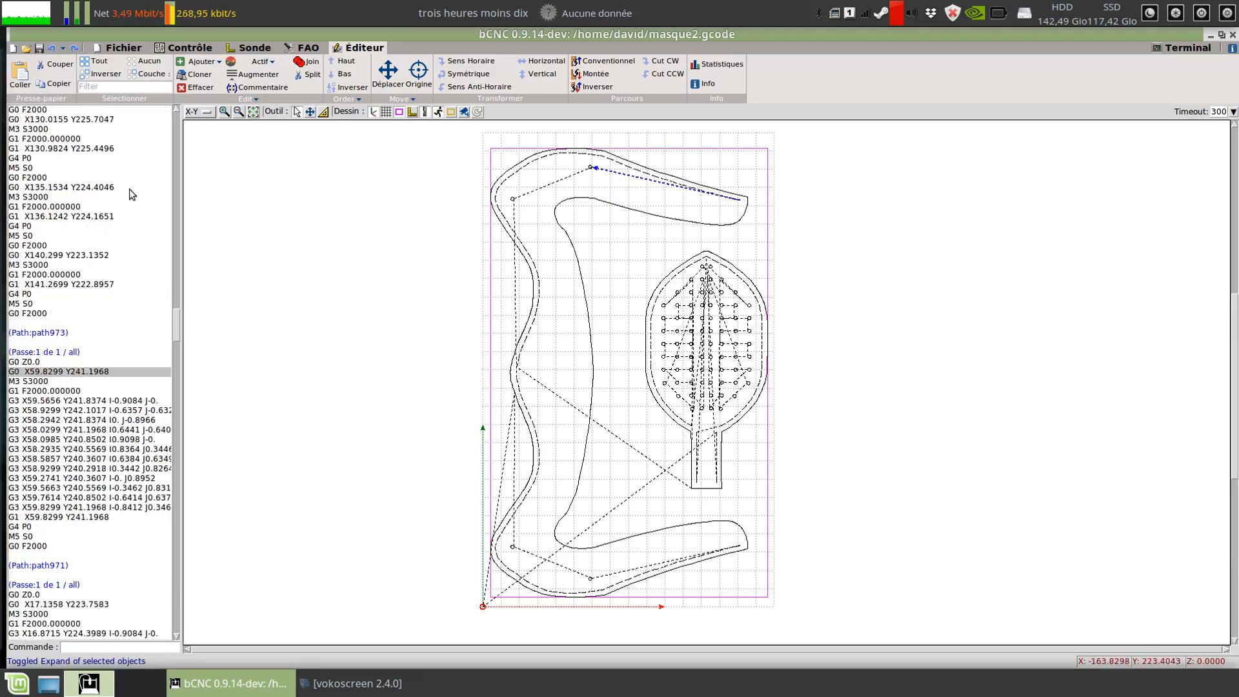
# Filter the G-code block list by "Doublure" and collapse the Doublure block's listing
pyautogui.scroll(10, 133, 194)
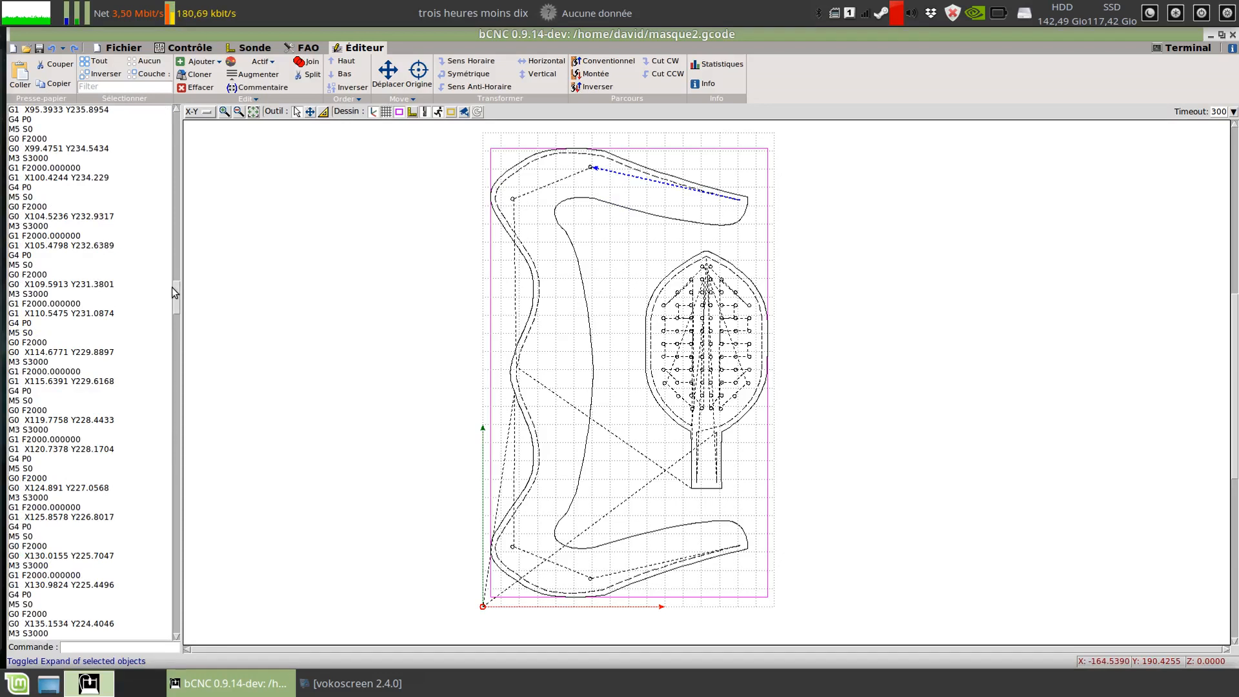
pyautogui.click(178, 125)
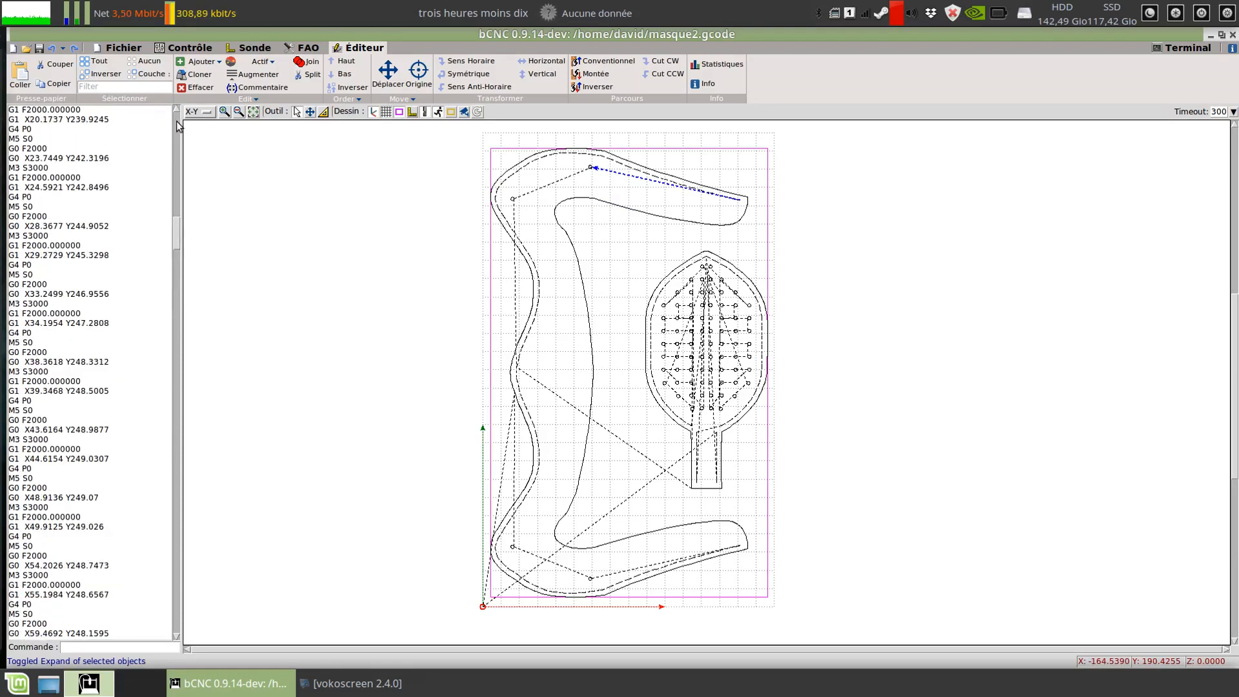
pyautogui.click(178, 126)
pyautogui.click(115, 88)
pyautogui.write('Doublure')
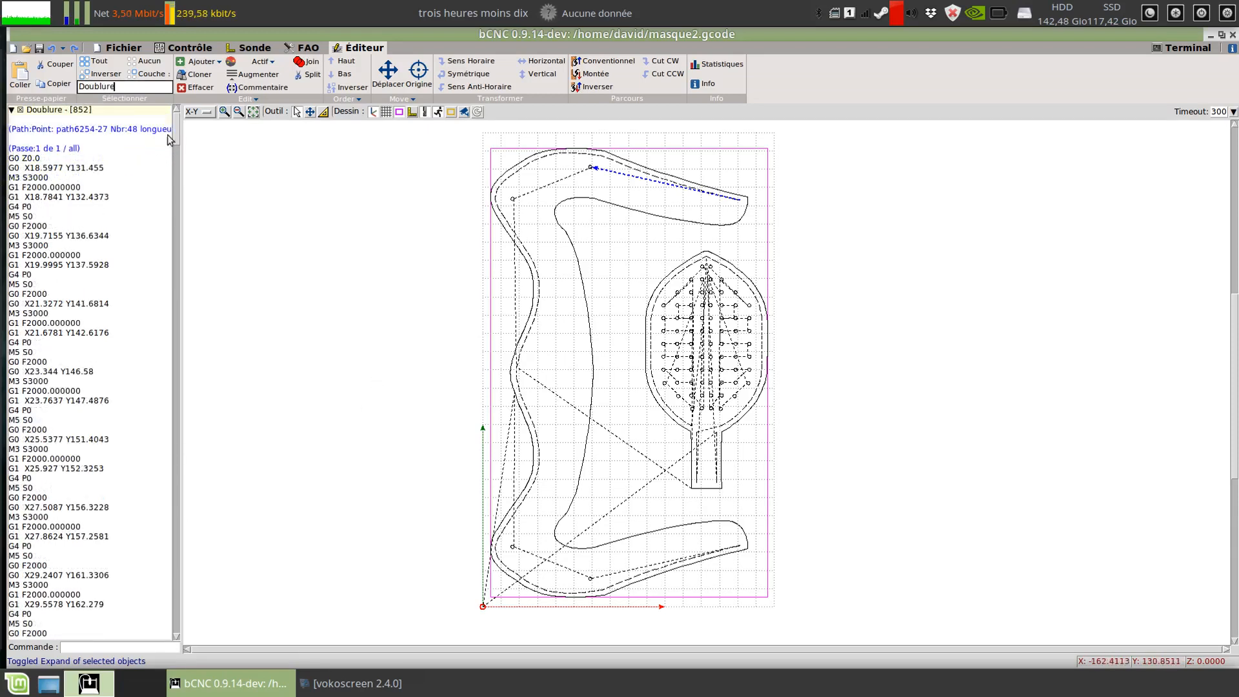
pyautogui.moveTo(176, 129); pyautogui.dragTo(238, 85)
pyautogui.click(12, 110)
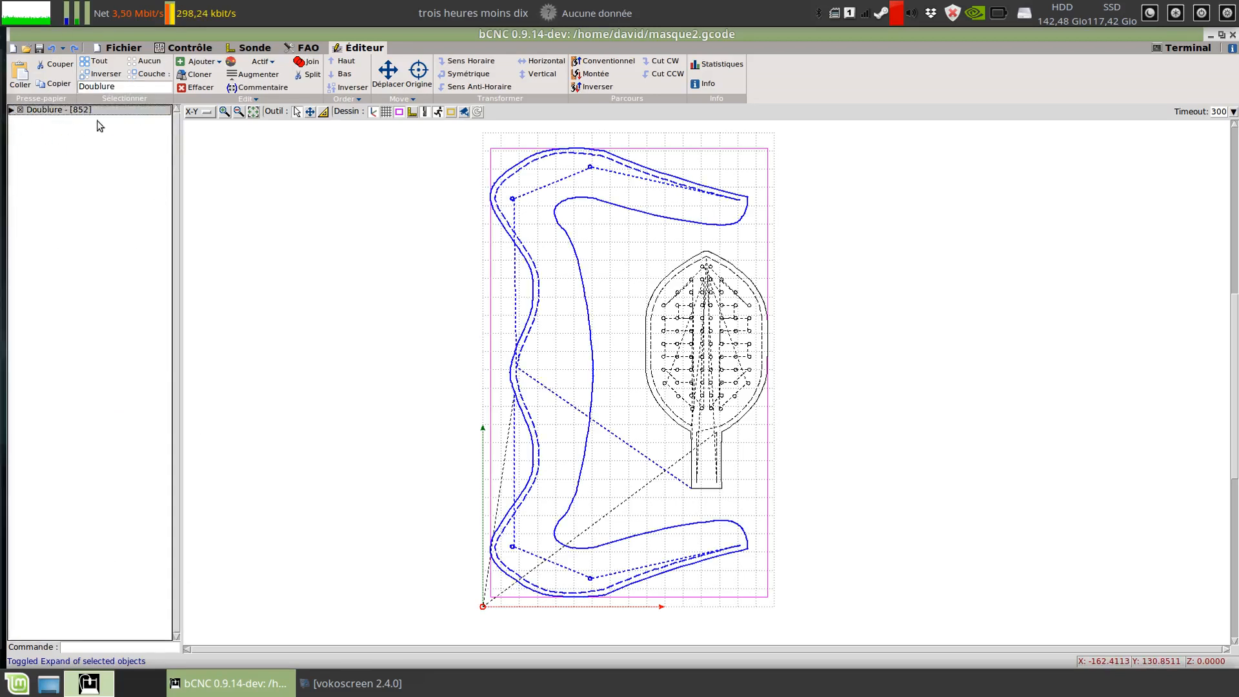
# Filter the block list by "block" instead, then clear the filter to list all blocks again
pyautogui.click(147, 89)
pyautogui.press('BackSpace')
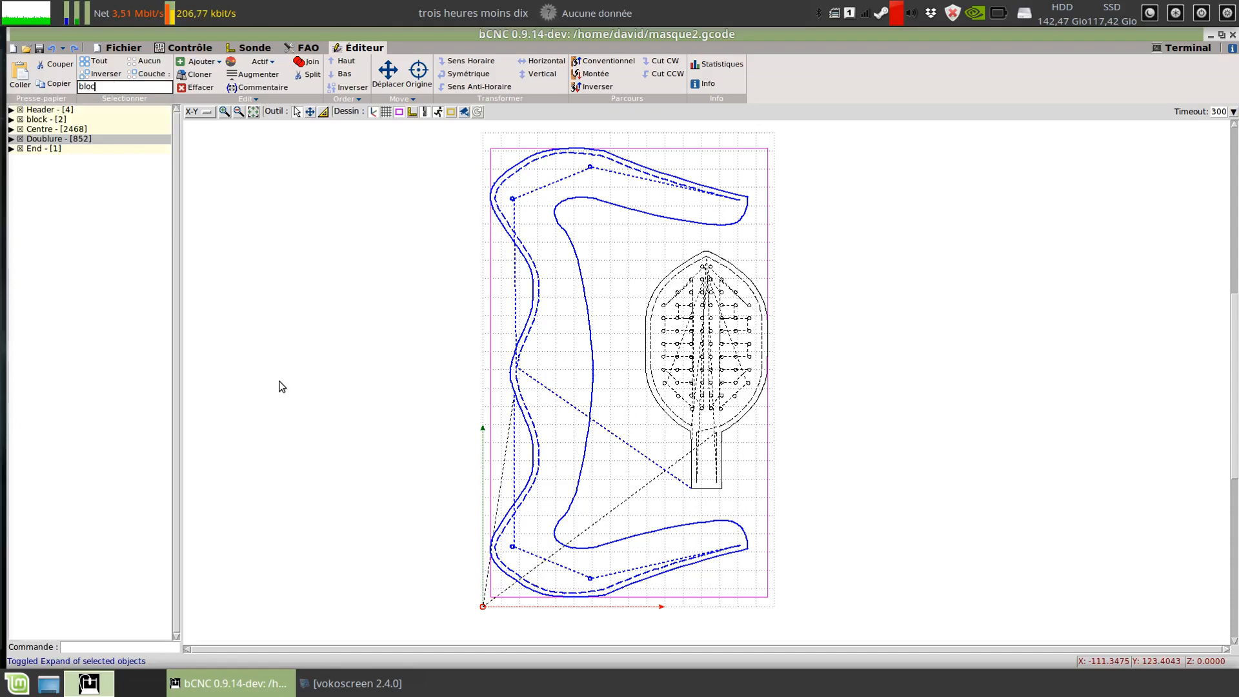
pyautogui.press('Return')
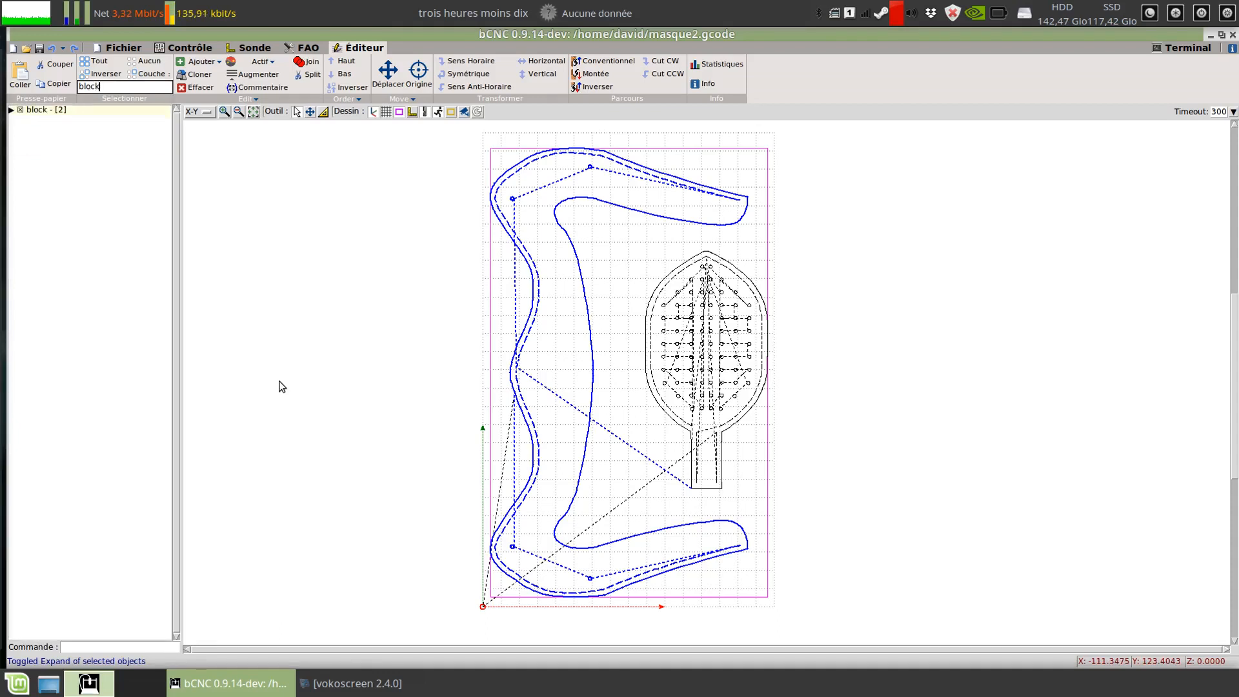
pyautogui.press('BackSpace')
pyautogui.press('BackSpace')
pyautogui.press('BackSpace')
pyautogui.press('BackSpace')
pyautogui.press('BackSpace')
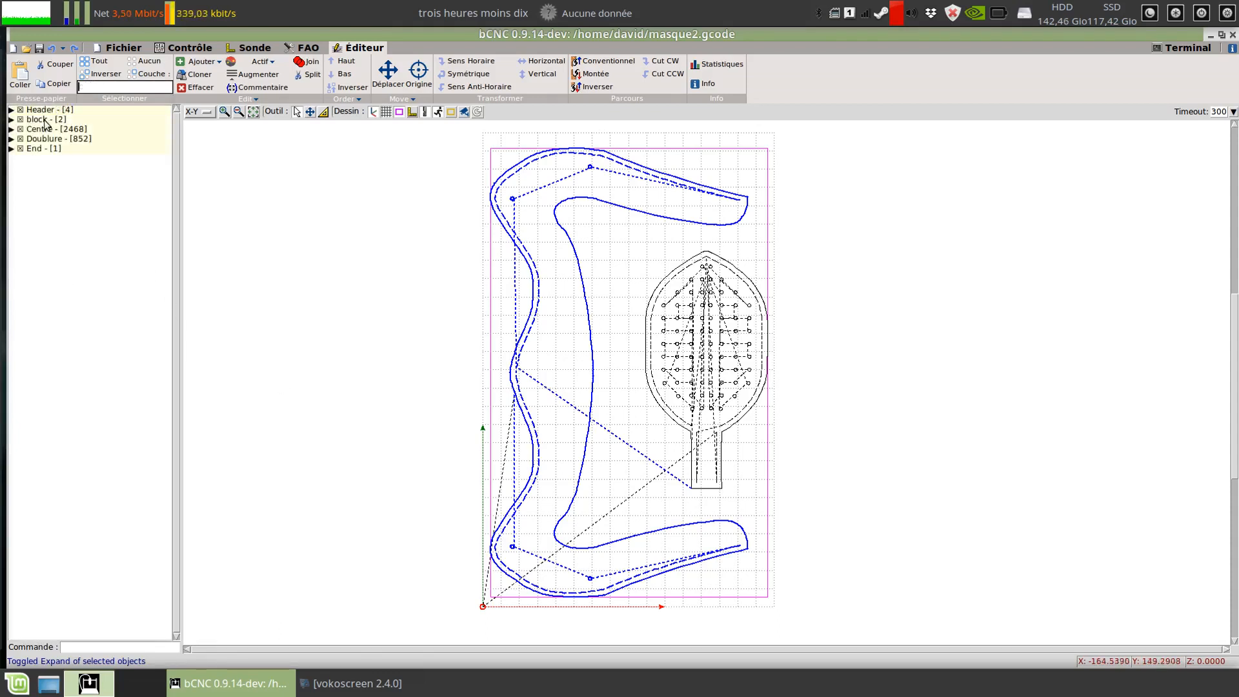
# Select the End, Centre, Doublure and Header blocks one after another to highlight their toolpaths in the drawing
pyautogui.click(50, 173)
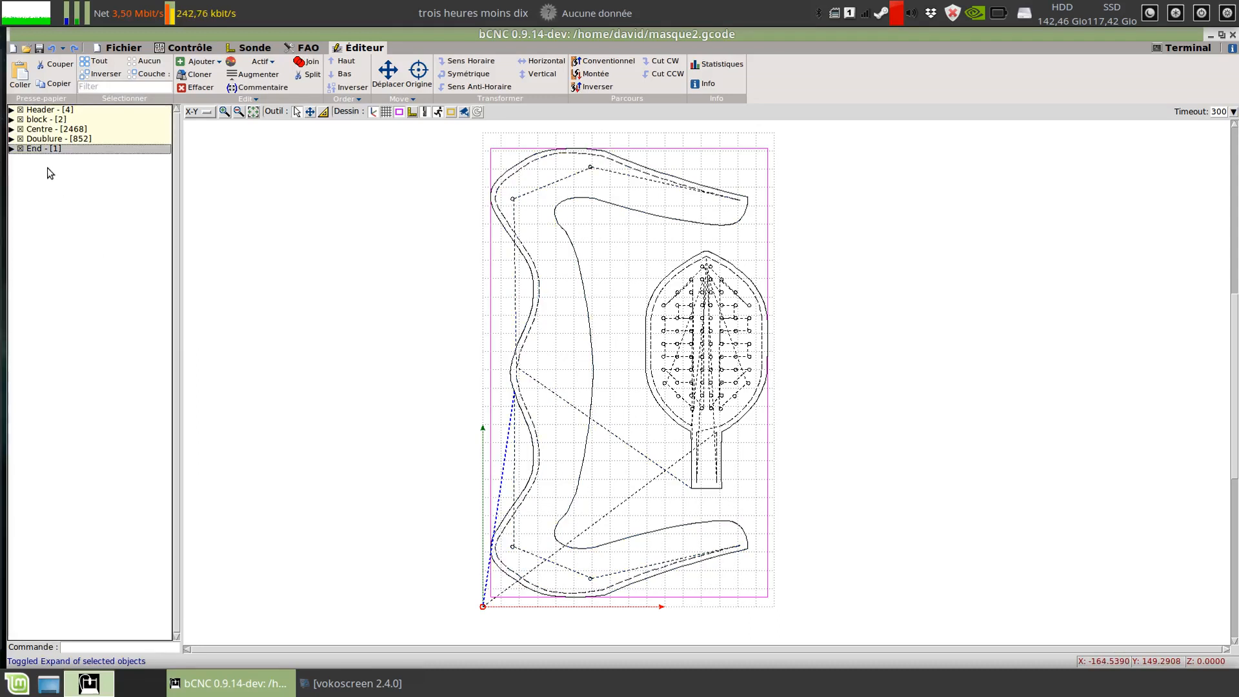
pyautogui.click(39, 129)
pyautogui.click(40, 139)
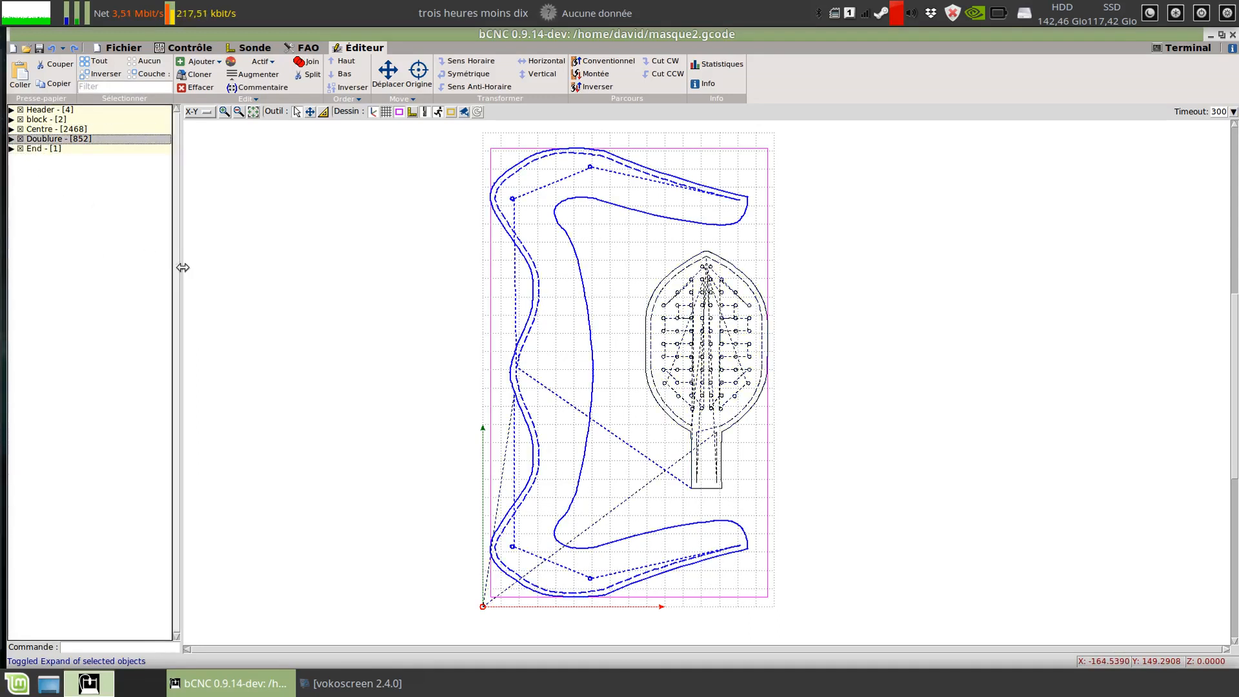
pyautogui.click(40, 113)
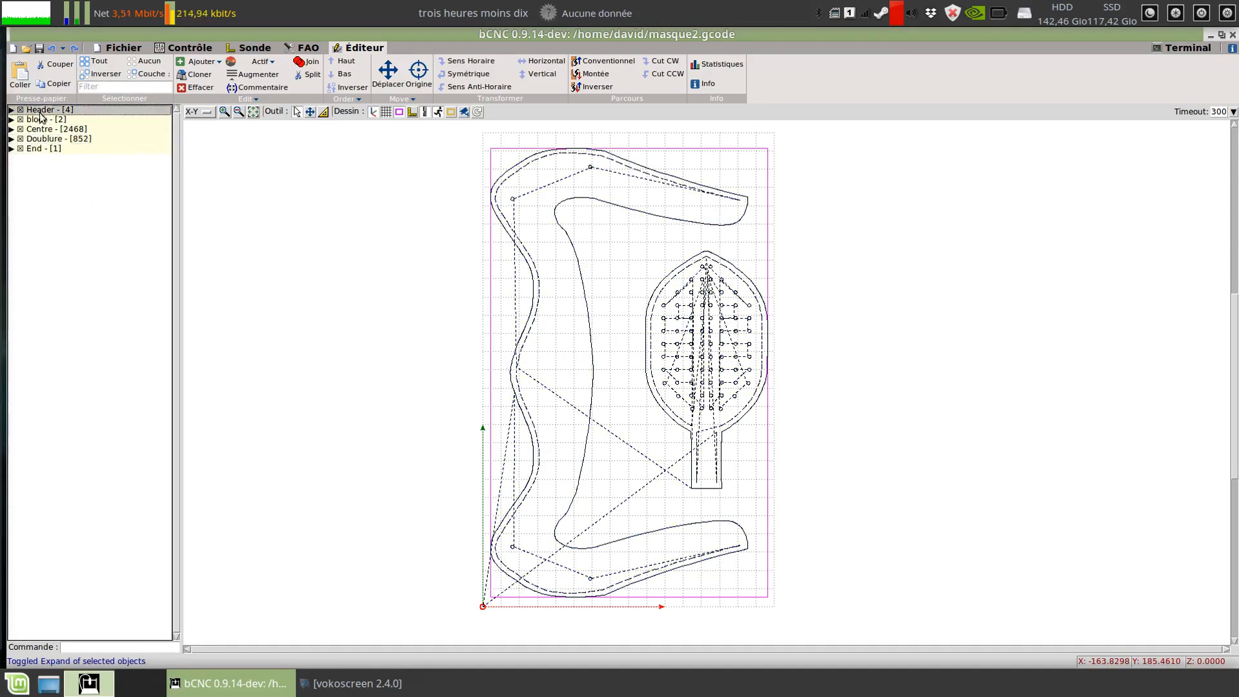
# Expand the Header and Centre blocks, pick individual Centre G-code lines, and collapse the listings again
pyautogui.click(12, 110)
pyautogui.click(20, 166)
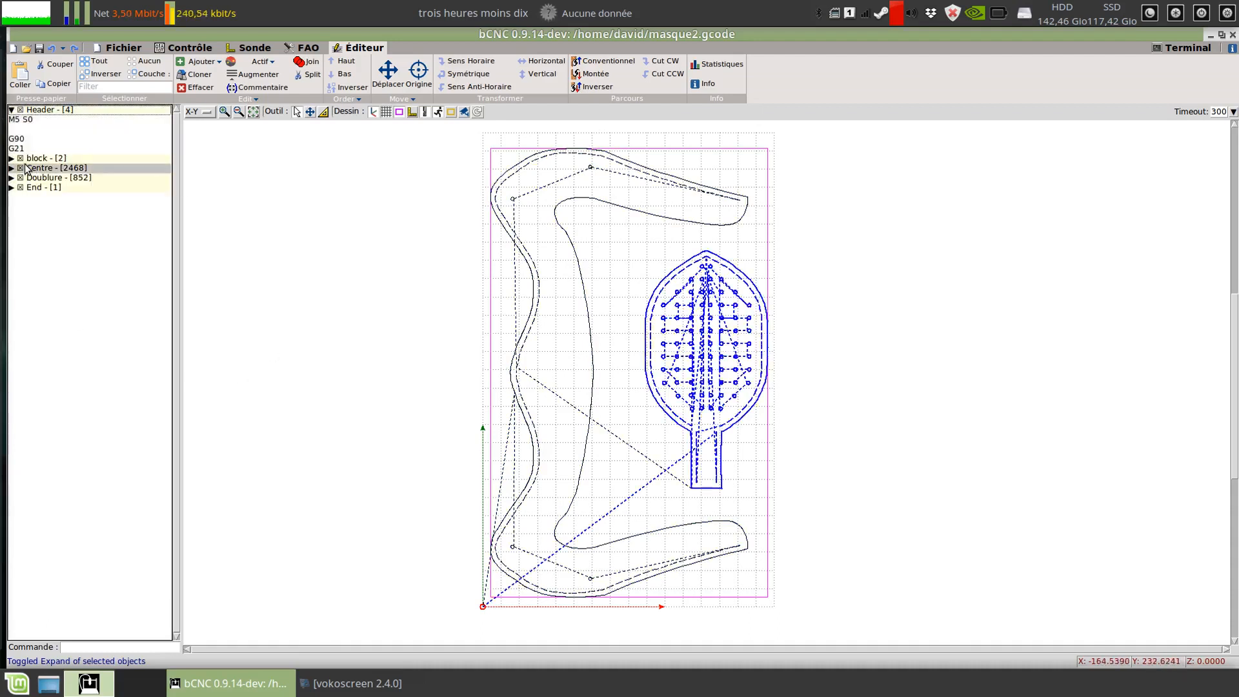
pyautogui.click(11, 169)
pyautogui.click(59, 218)
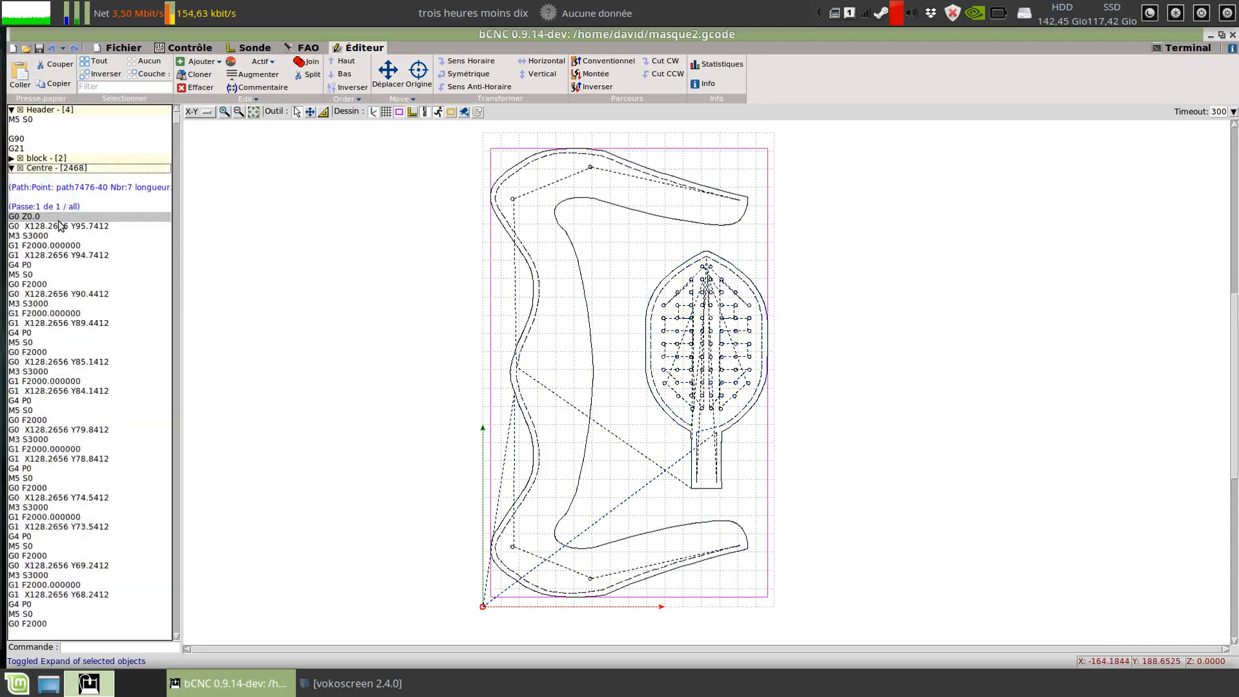
pyautogui.click(27, 362)
pyautogui.hotkey('ctrl', 'e')
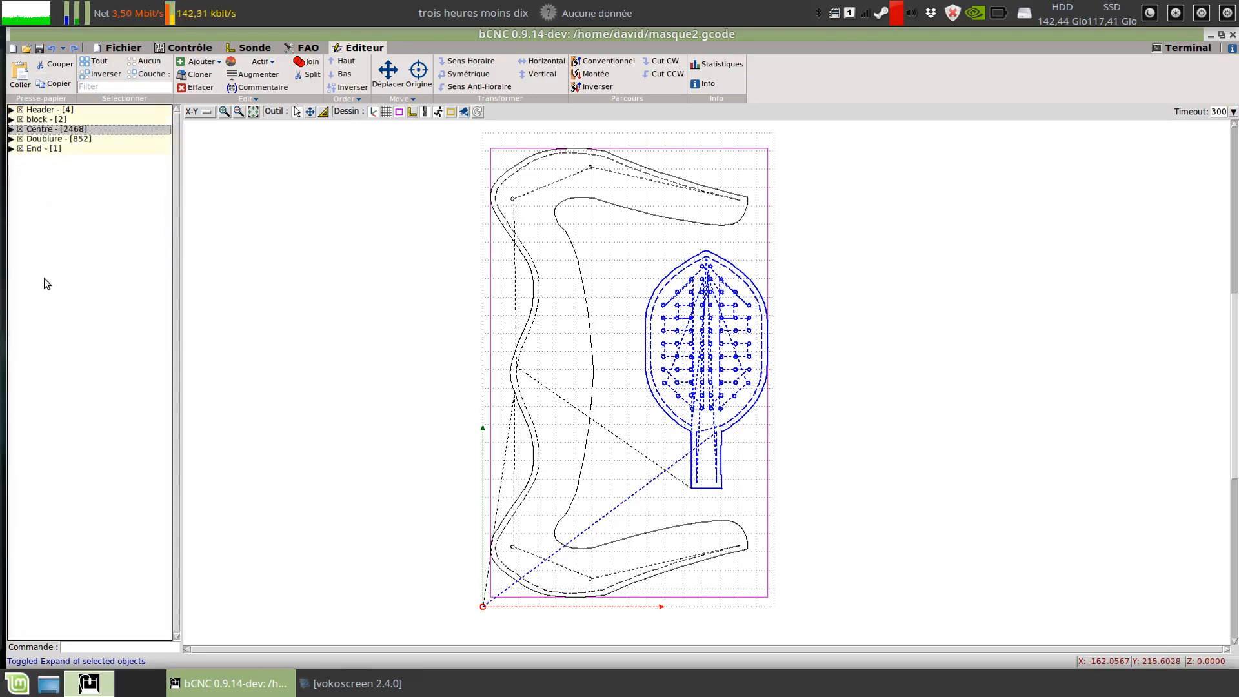
# Expand and collapse the Header, block and Centre entries in turn, ending with Centre selected
pyautogui.click(9, 112)
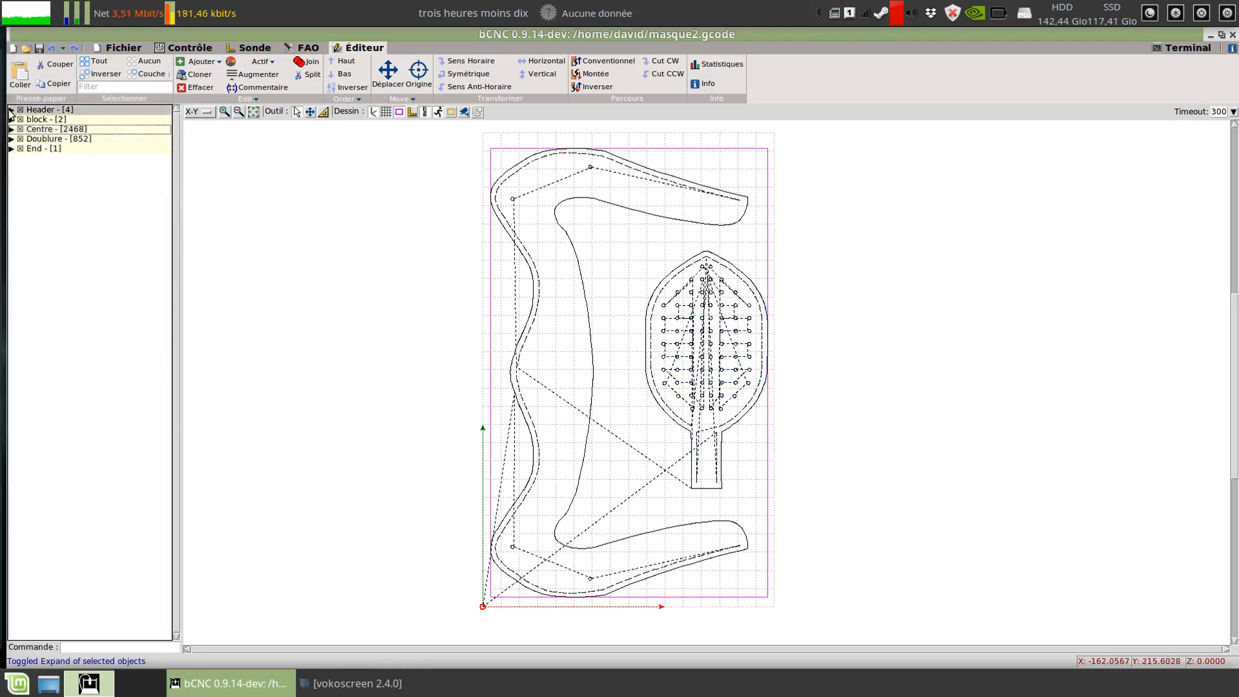
pyautogui.click(10, 111)
pyautogui.click(11, 111)
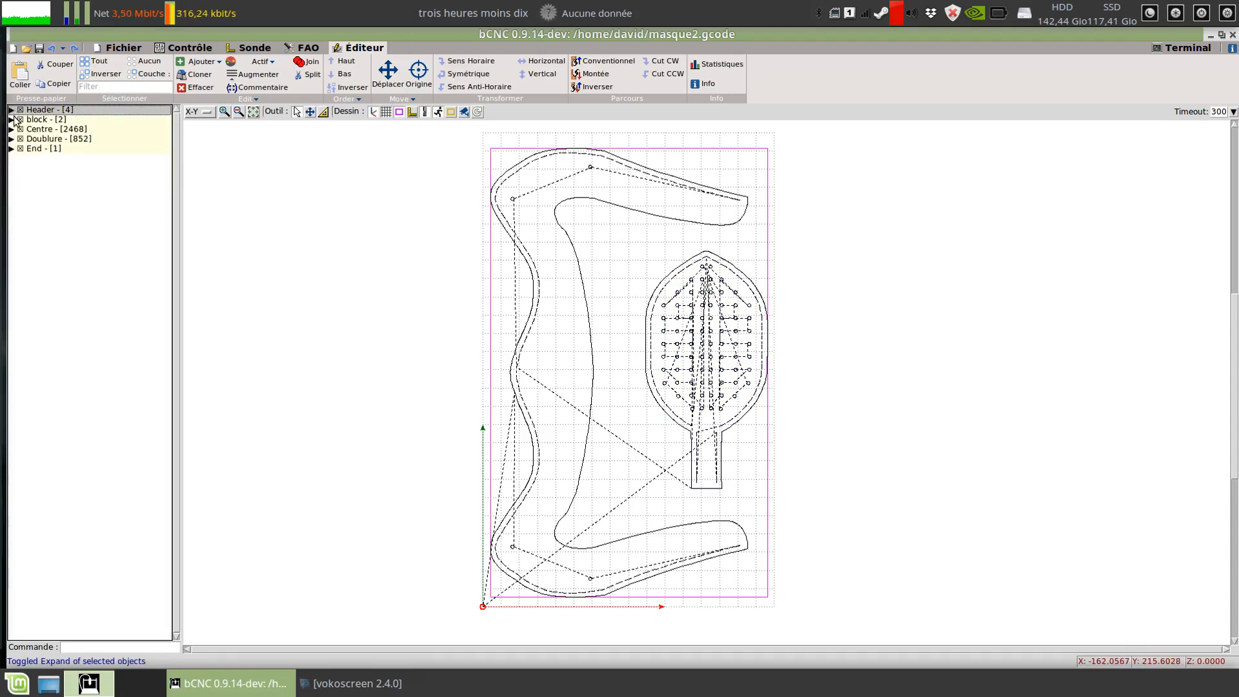
pyautogui.click(11, 120)
pyautogui.click(11, 120)
pyautogui.click(11, 129)
pyautogui.click(11, 129)
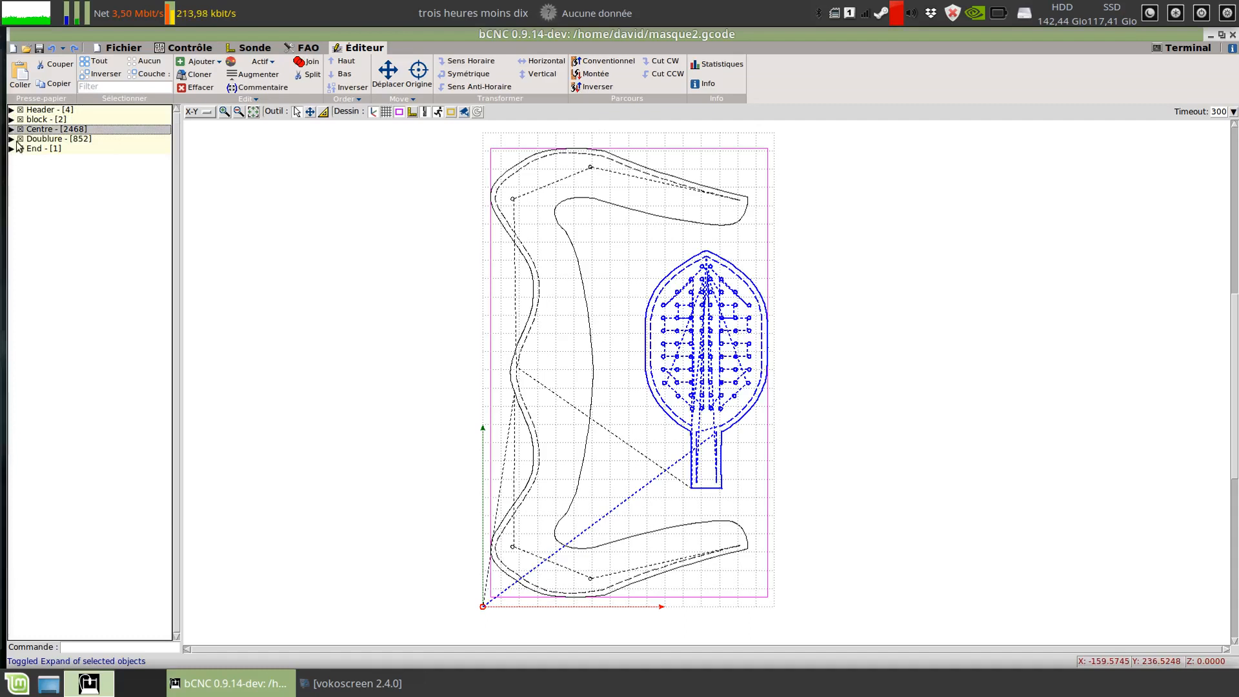
# Disable the Doublure, Centre and block entries, and expand Header and End to read their G-code
pyautogui.click(21, 139)
pyautogui.click(21, 138)
pyautogui.click(20, 120)
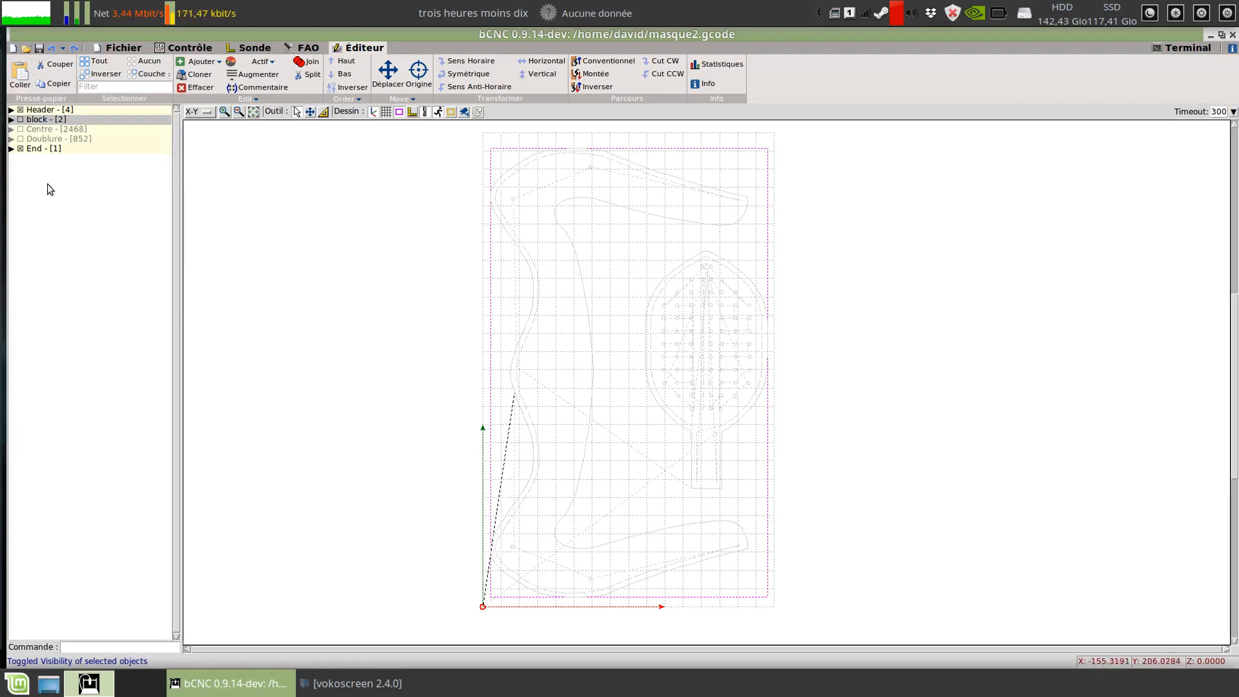
pyautogui.click(11, 109)
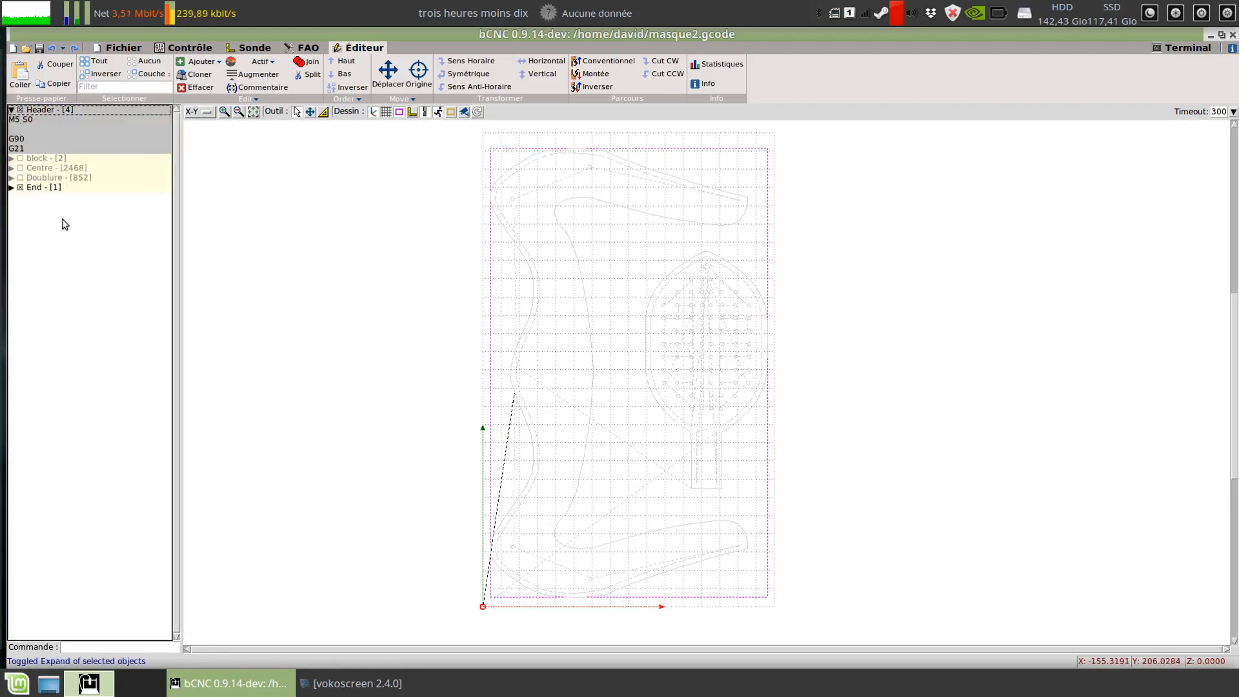
pyautogui.click(12, 189)
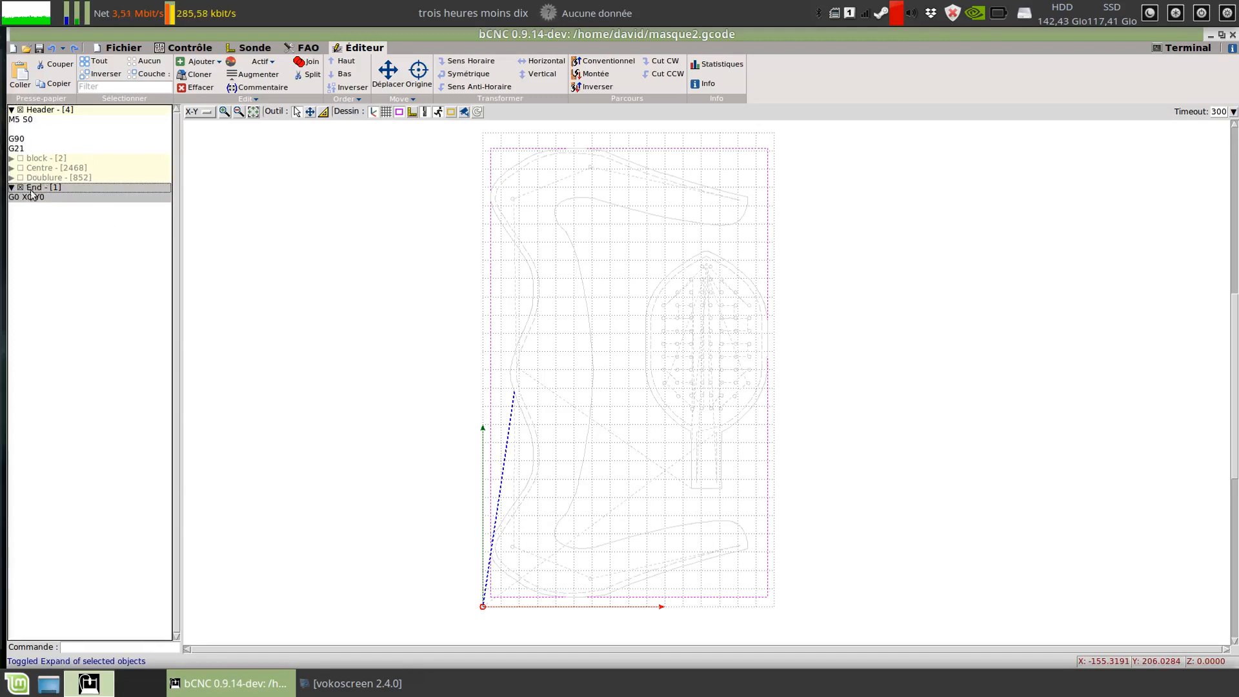
# Enable the Centre block again and expand its G-code listing, picking lines in Header and Centre
pyautogui.click(20, 168)
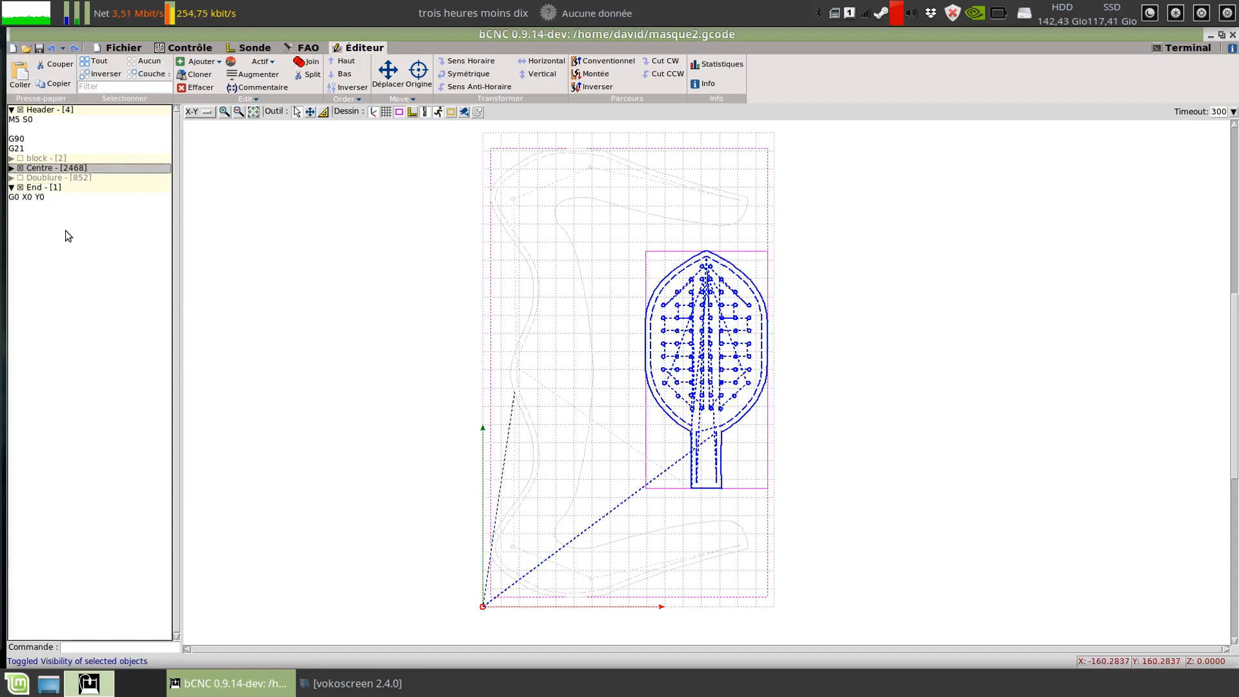
pyautogui.click(11, 169)
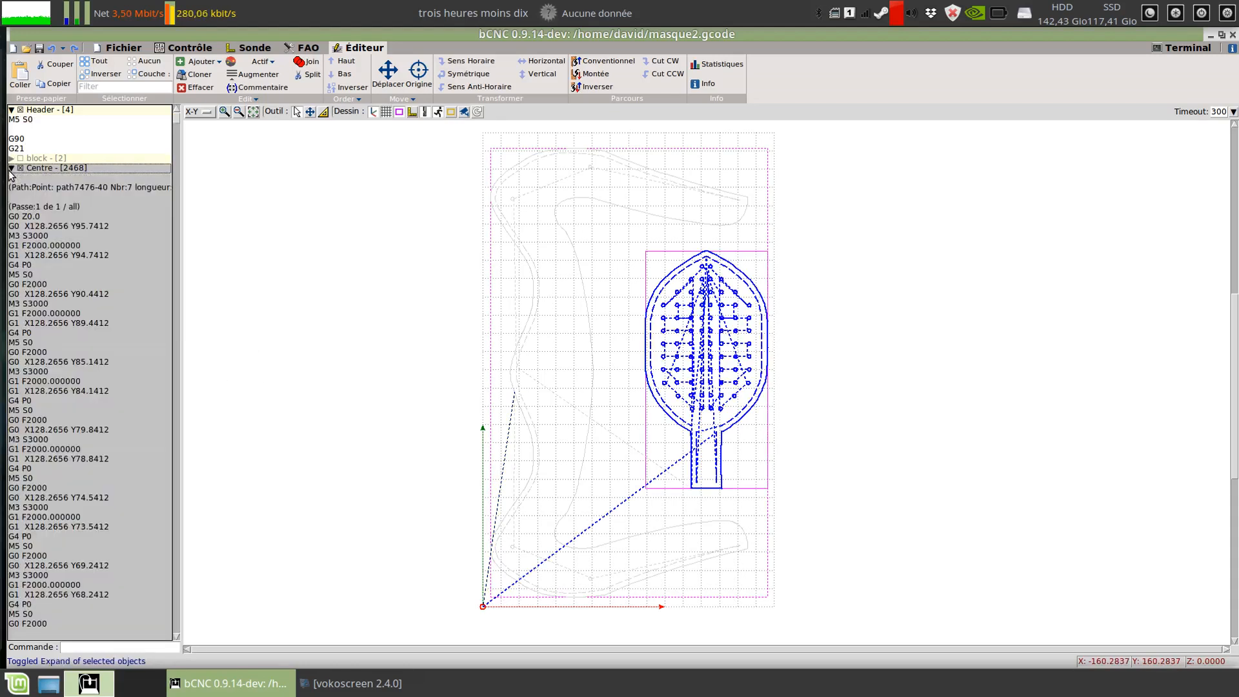
pyautogui.click(21, 149)
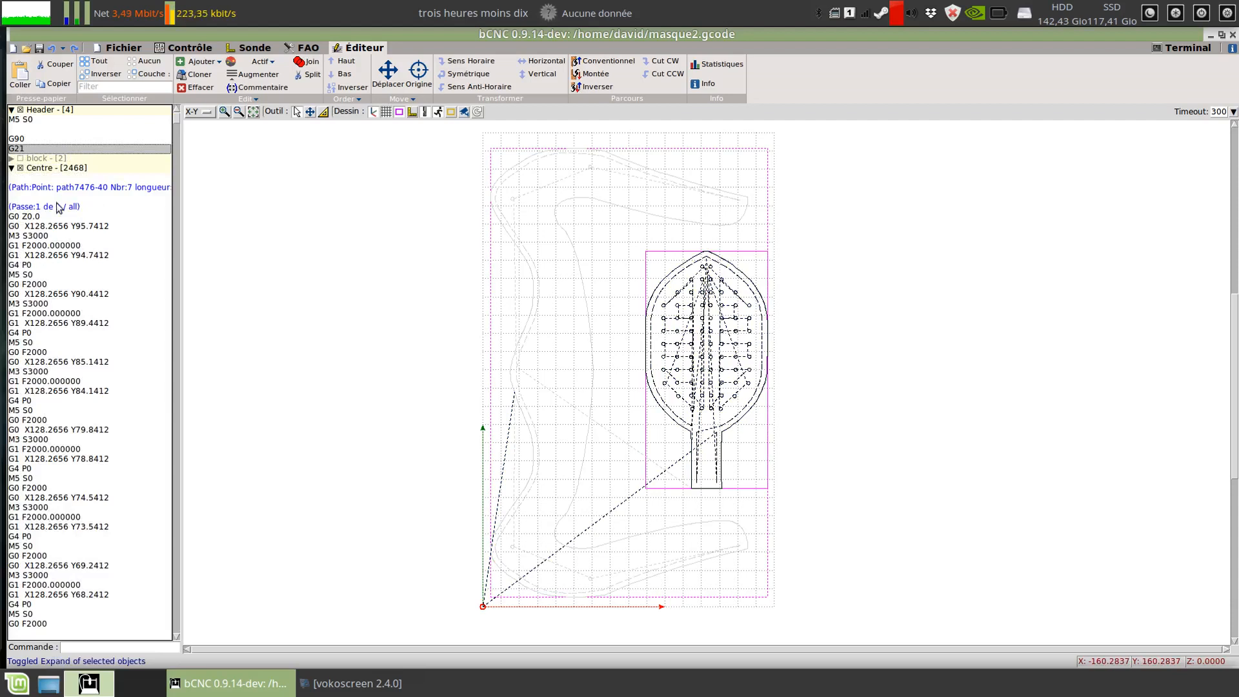
pyautogui.click(33, 217)
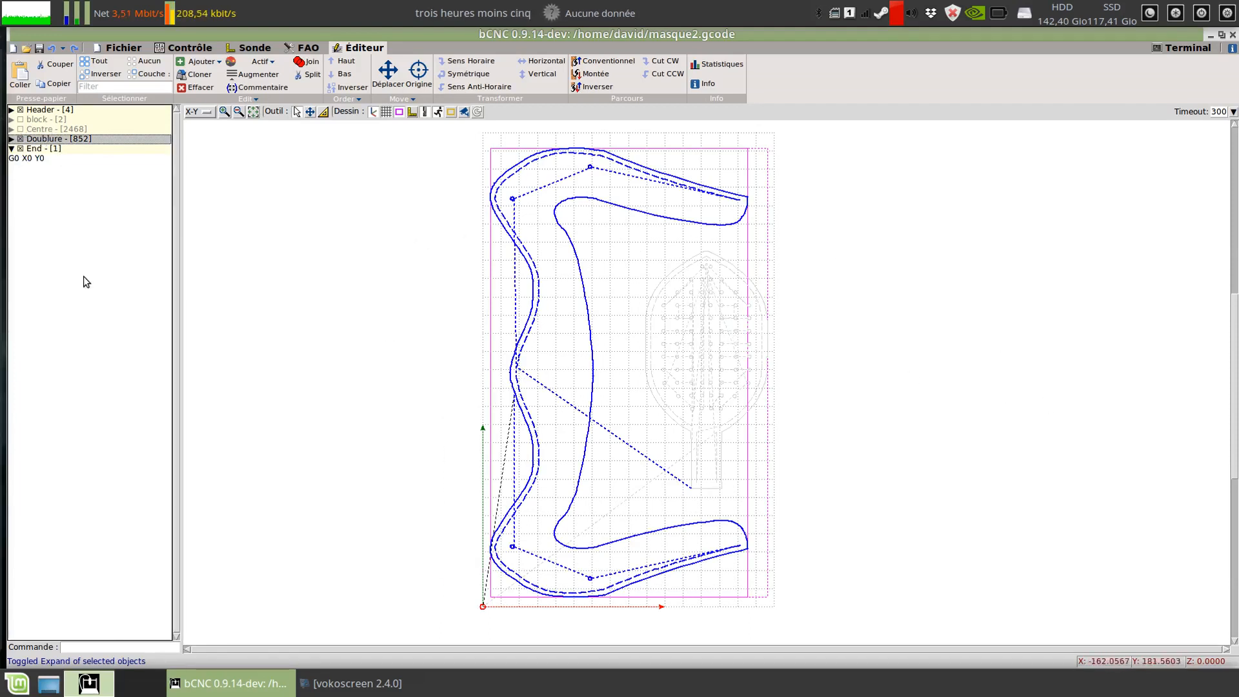
# Toggle the Doublure block off and on, re-enable Centre and block, and collapse the End block
pyautogui.click(20, 139)
pyautogui.click(20, 139)
pyautogui.click(21, 129)
pyautogui.click(20, 119)
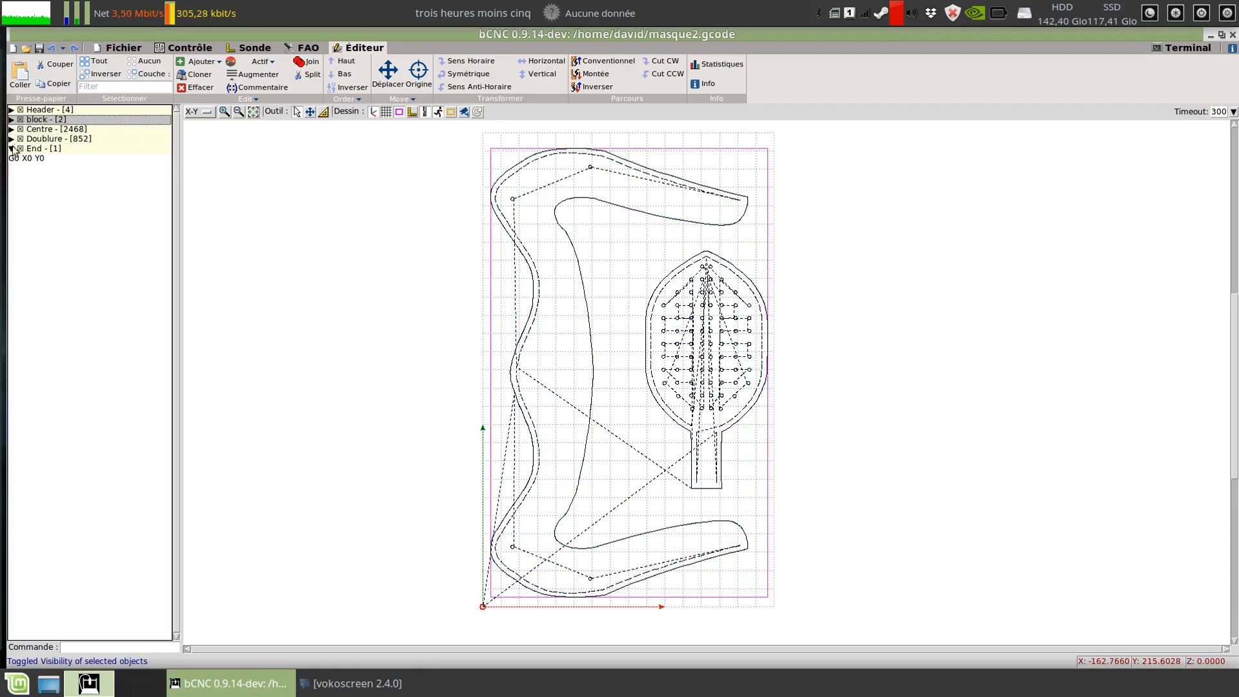
pyautogui.click(11, 148)
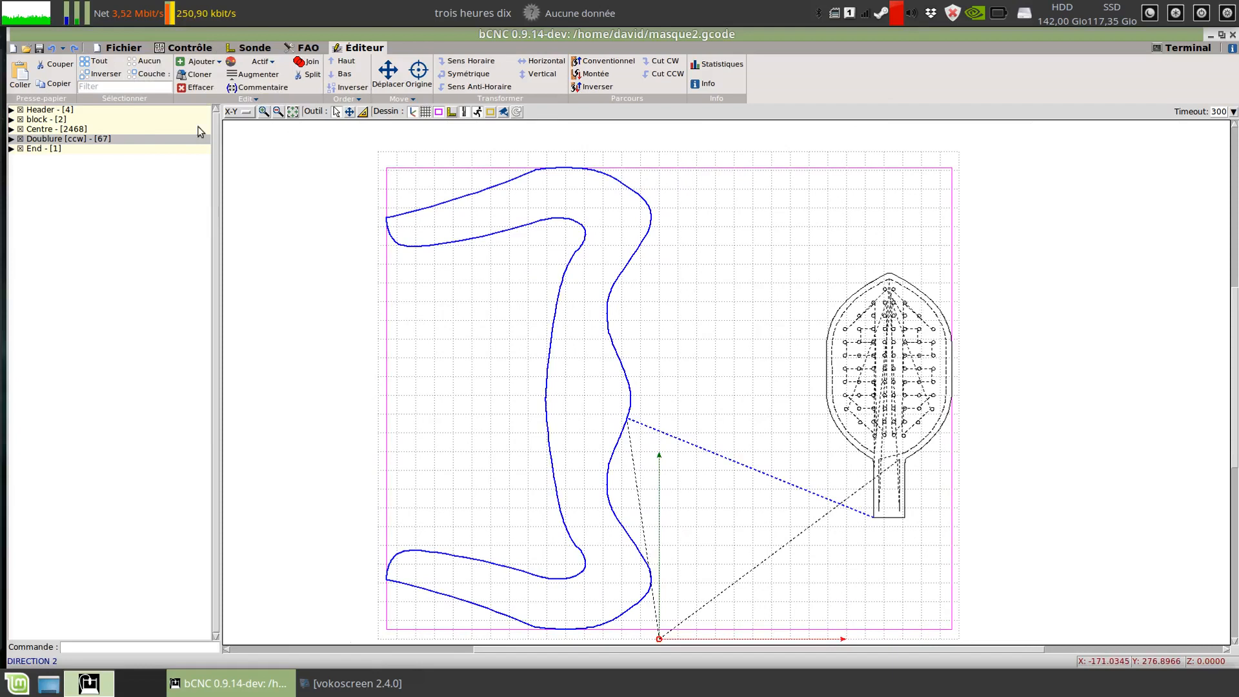
pyautogui.click(265, 98)
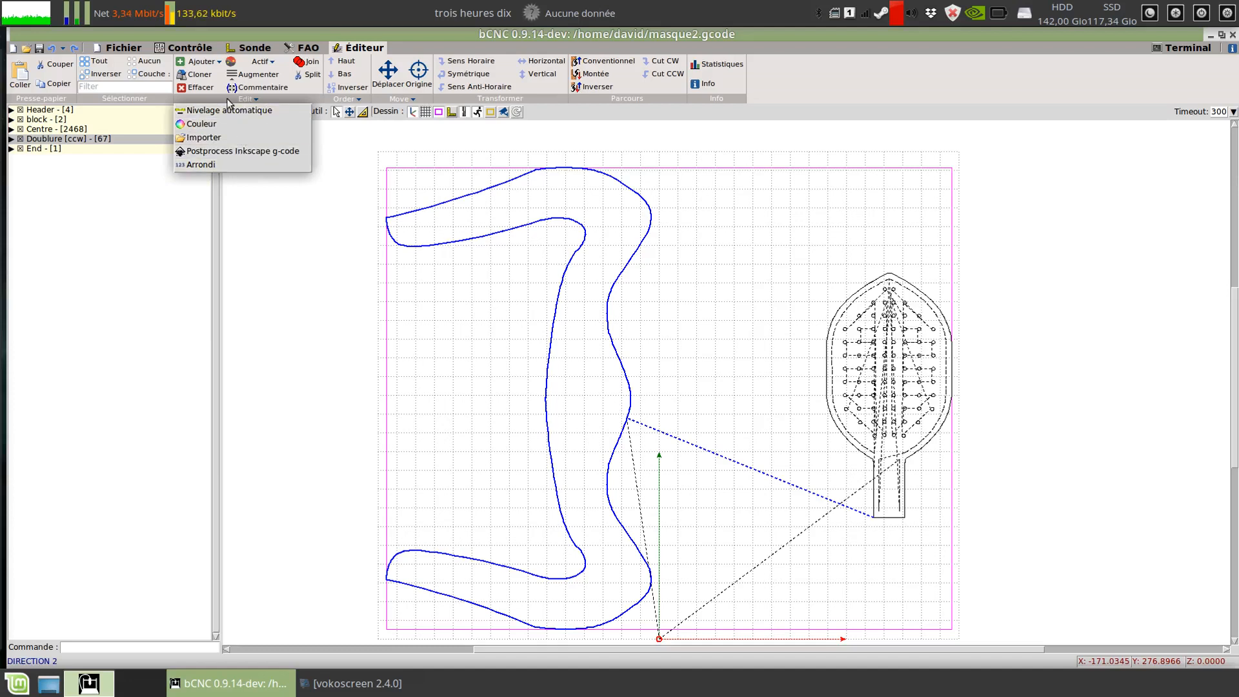
pyautogui.click(365, 211)
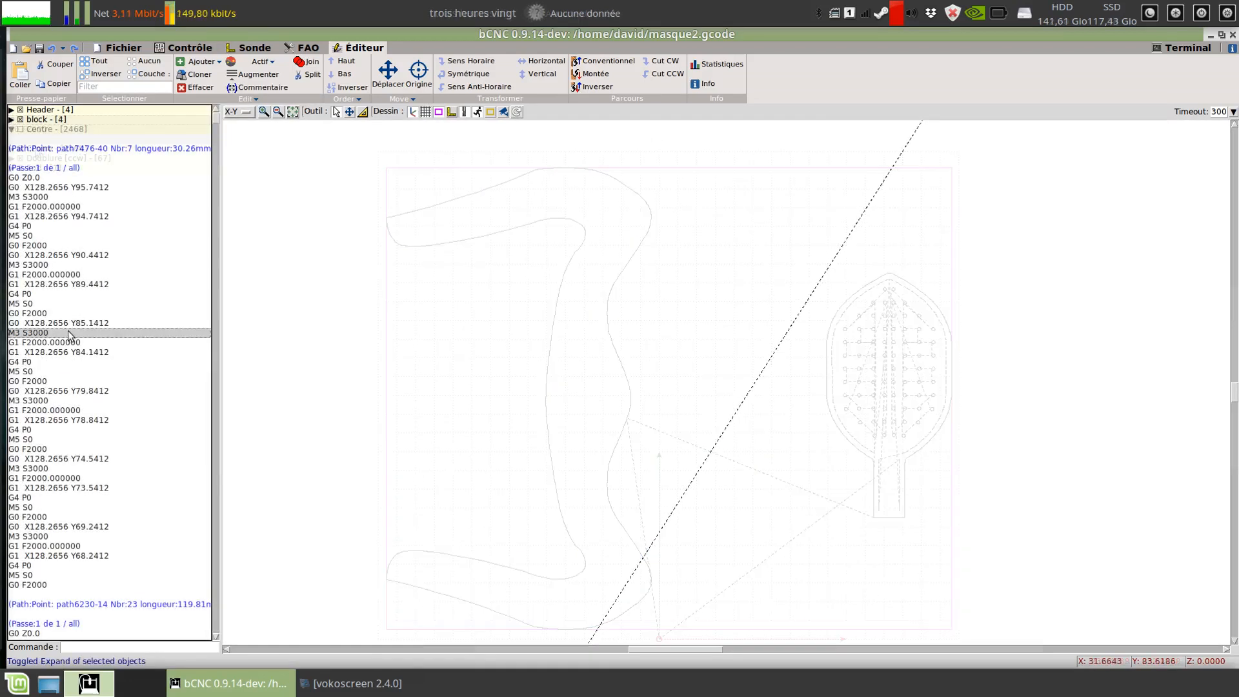
# Insert the comment line "( --------- cut-here --------- )" after G1 X128.2656 Y84.1412 in the Centre block
pyautogui.click(42, 351)
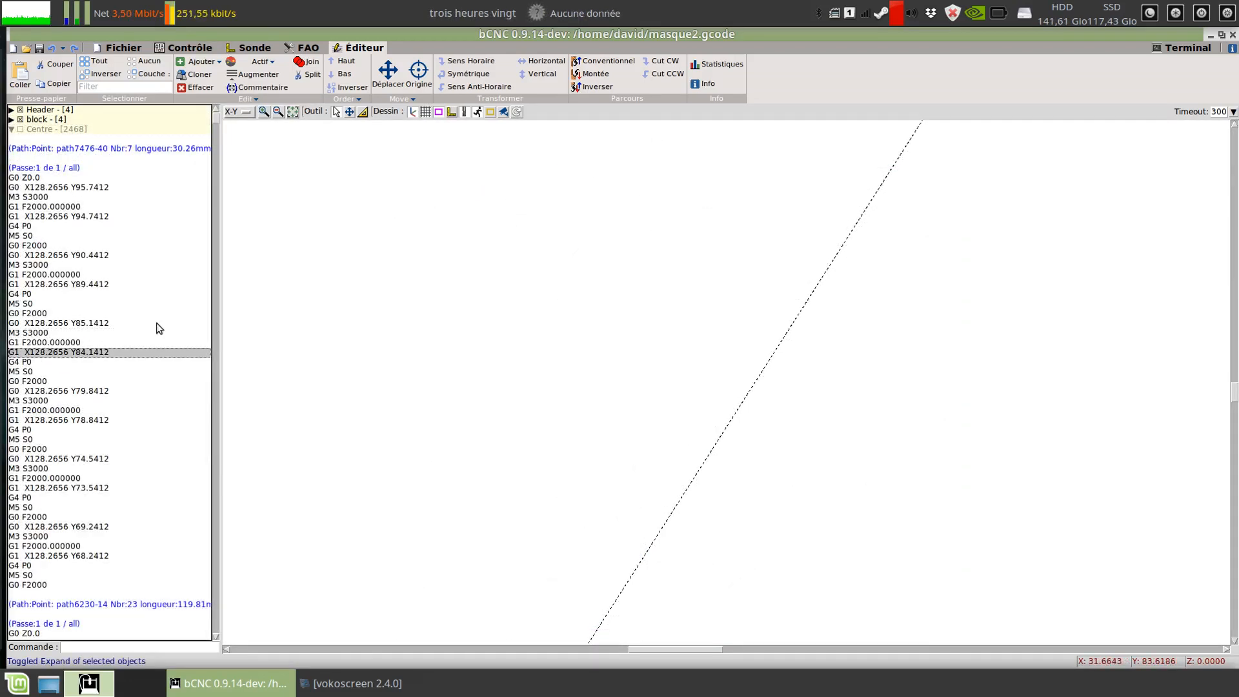
pyautogui.click(216, 61)
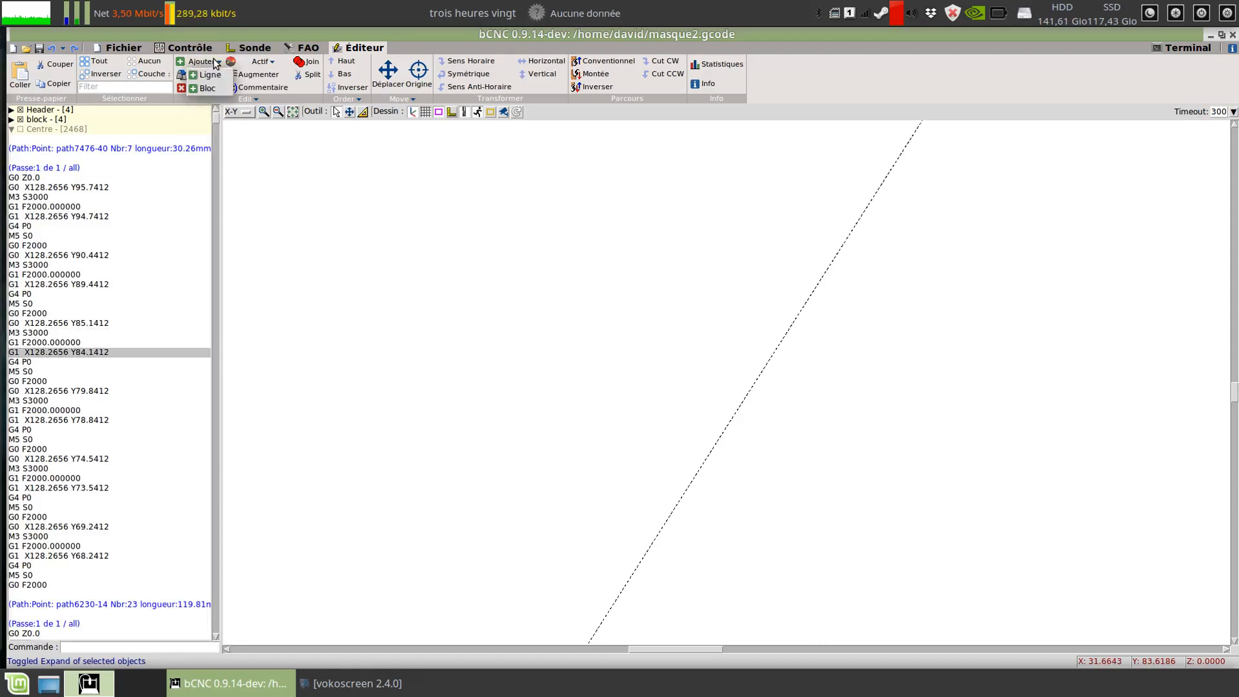
pyautogui.click(212, 75)
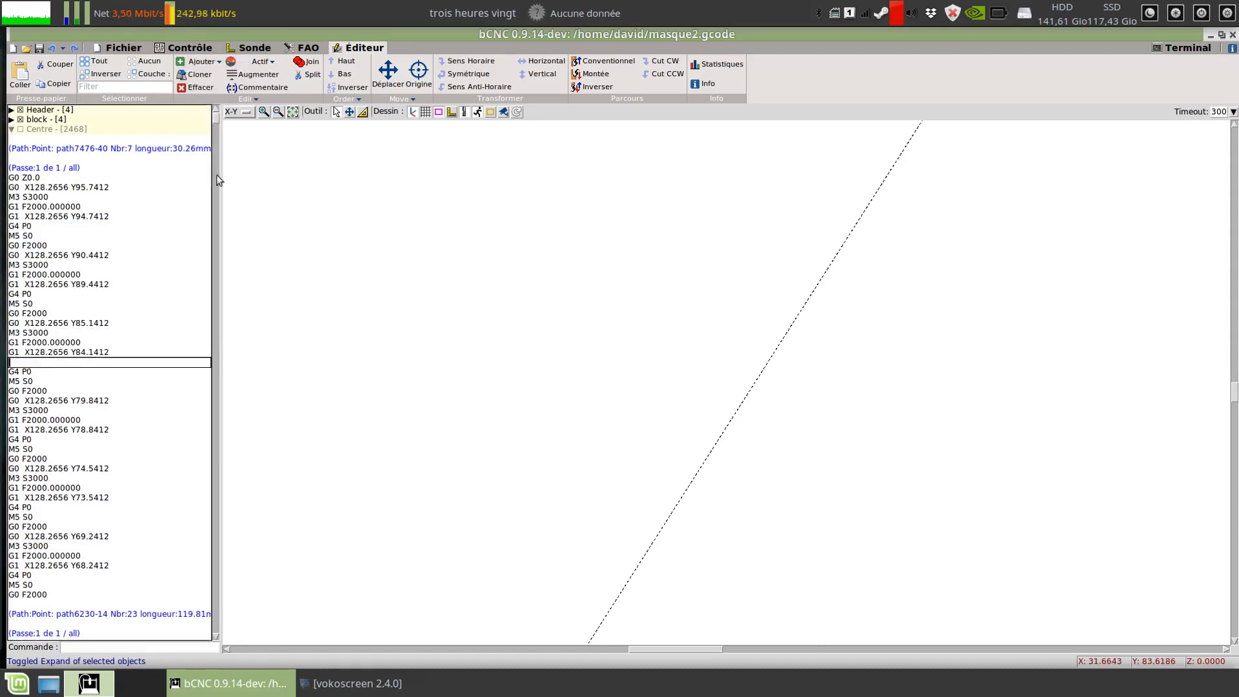
pyautogui.press('Escape')
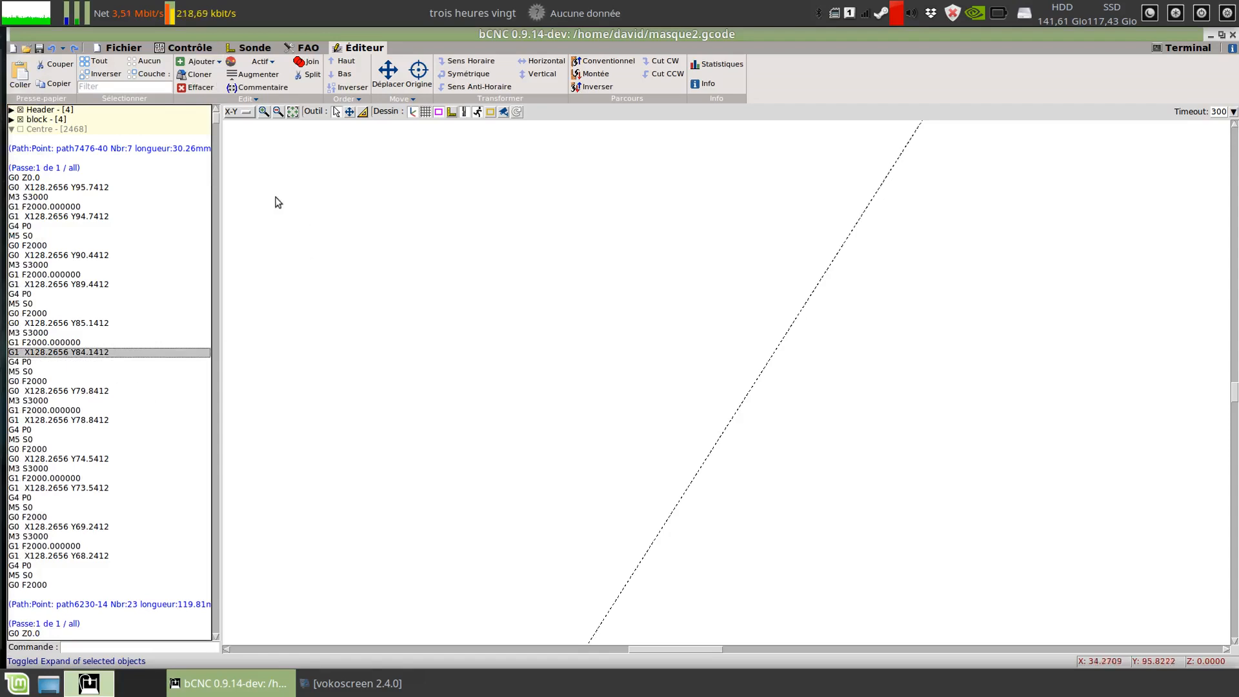
pyautogui.click(205, 61)
pyautogui.click(211, 75)
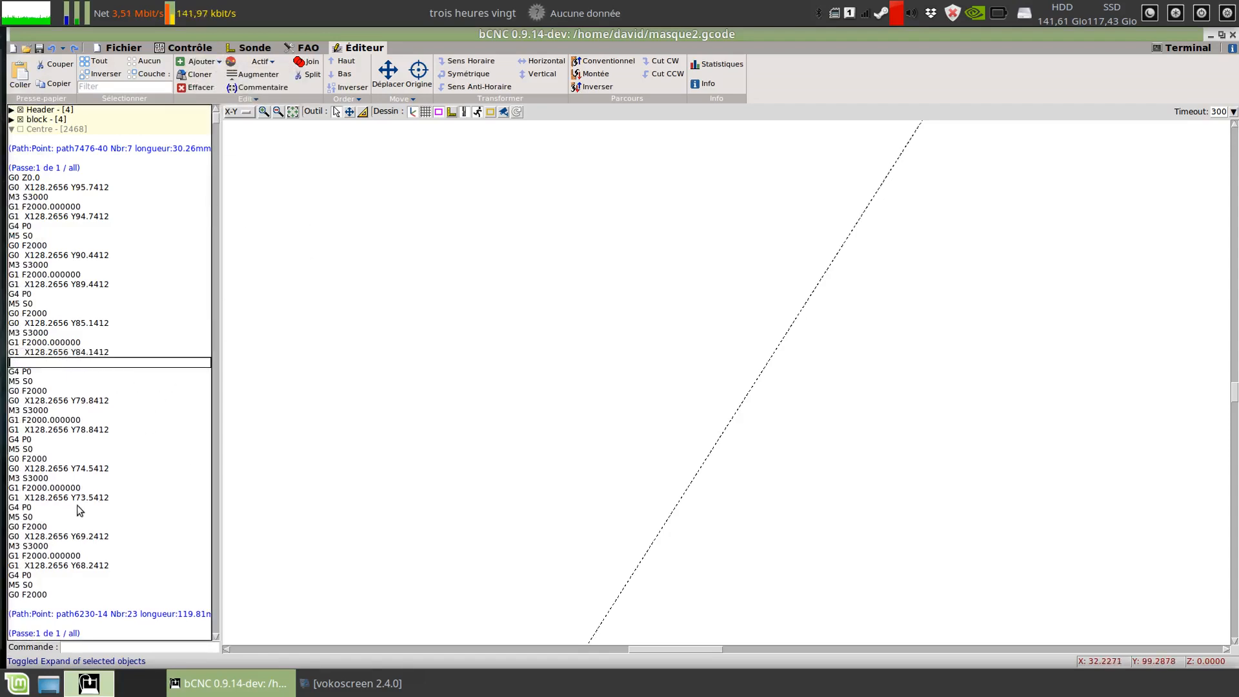
pyautogui.write('( --------- cut-here --------- )')
pyautogui.press('Return')
# Pick the last G4 P0 and G0 F2000 lines of the first Centre path, and collapse the Centre block
pyautogui.click(79, 573)
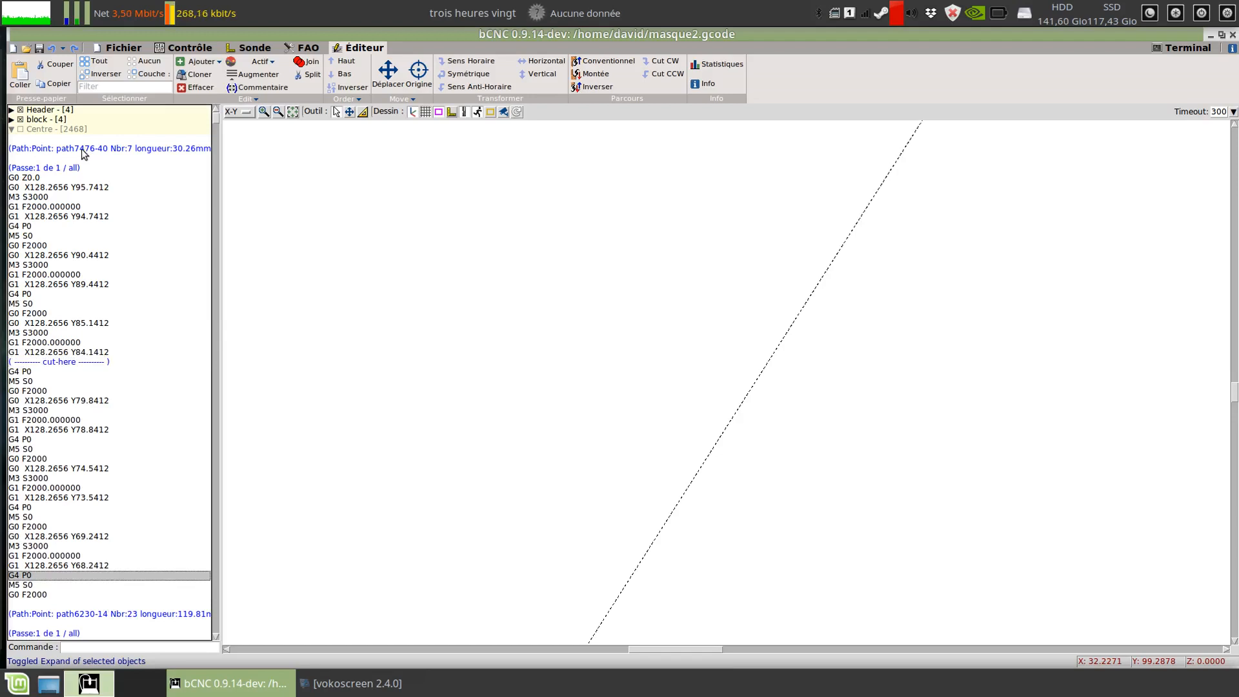
pyautogui.click(41, 604)
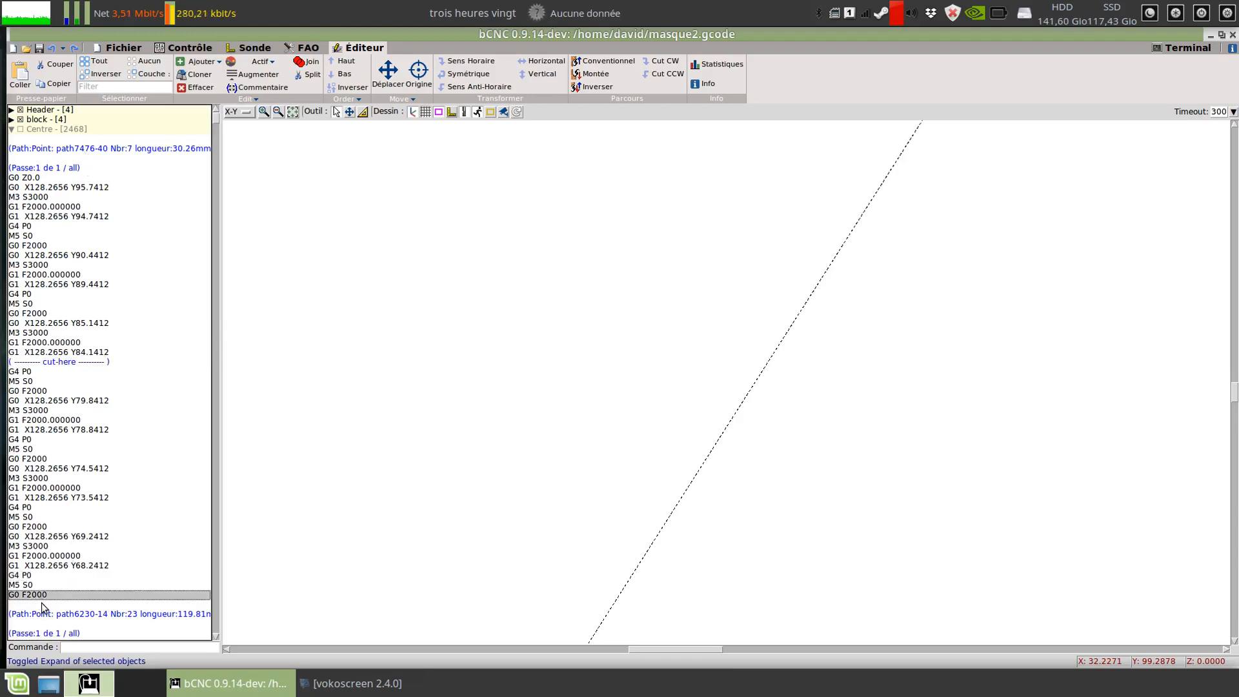
pyautogui.click(12, 133)
# Add a new block after End and toggle its G-code listing
pyautogui.click(22, 183)
pyautogui.click(231, 62)
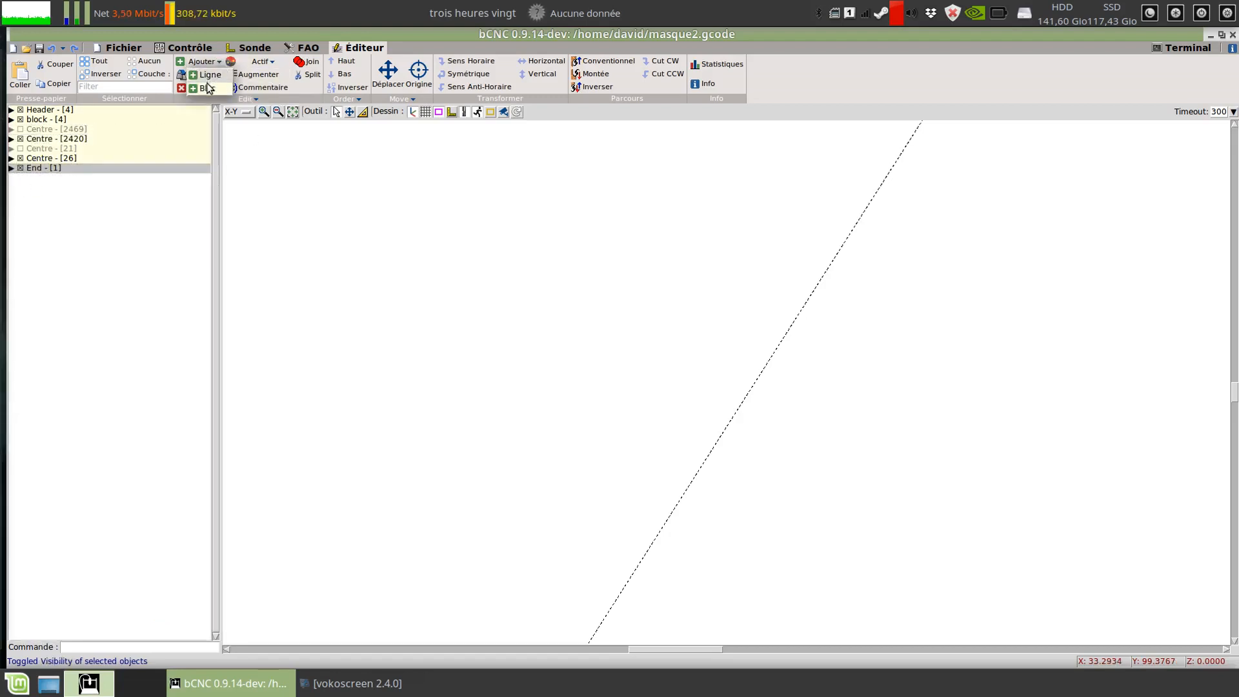
pyautogui.click(195, 62)
pyautogui.press('Return')
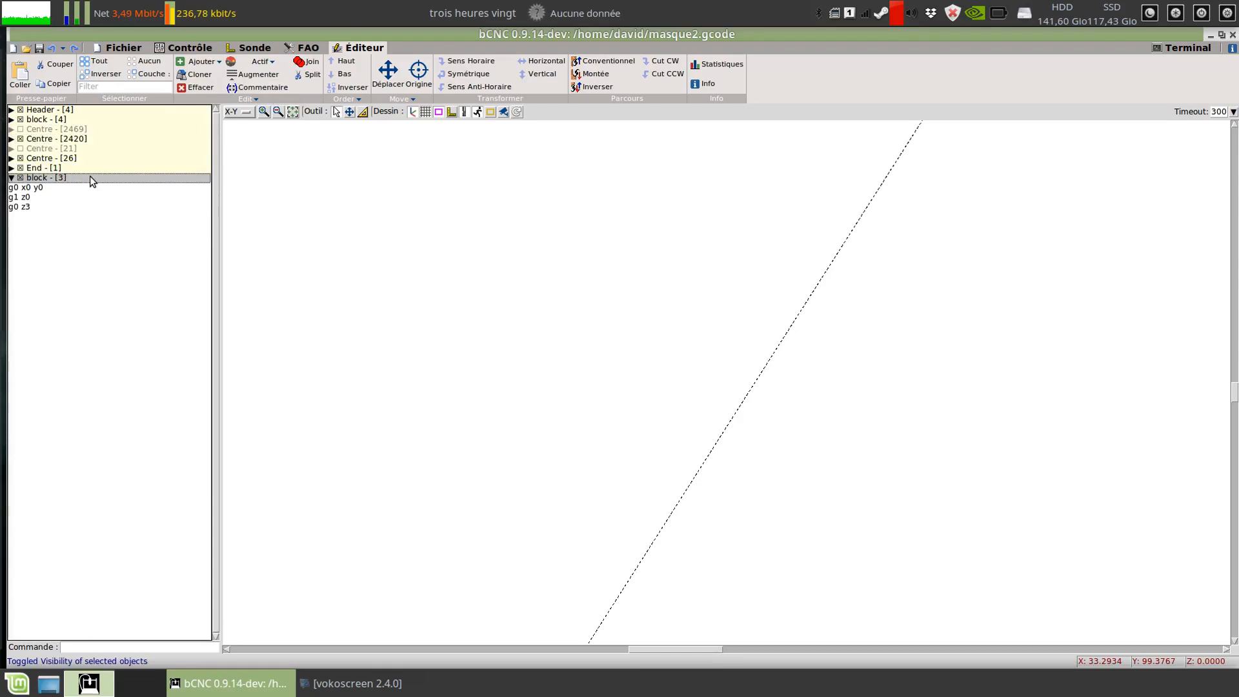
pyautogui.click(15, 180)
pyautogui.click(14, 181)
# Add a second new block after the first one, rename it blockvfddv, and collapse and re-expand its listing
pyautogui.moveTo(65, 210); pyautogui.dragTo(67, 187)
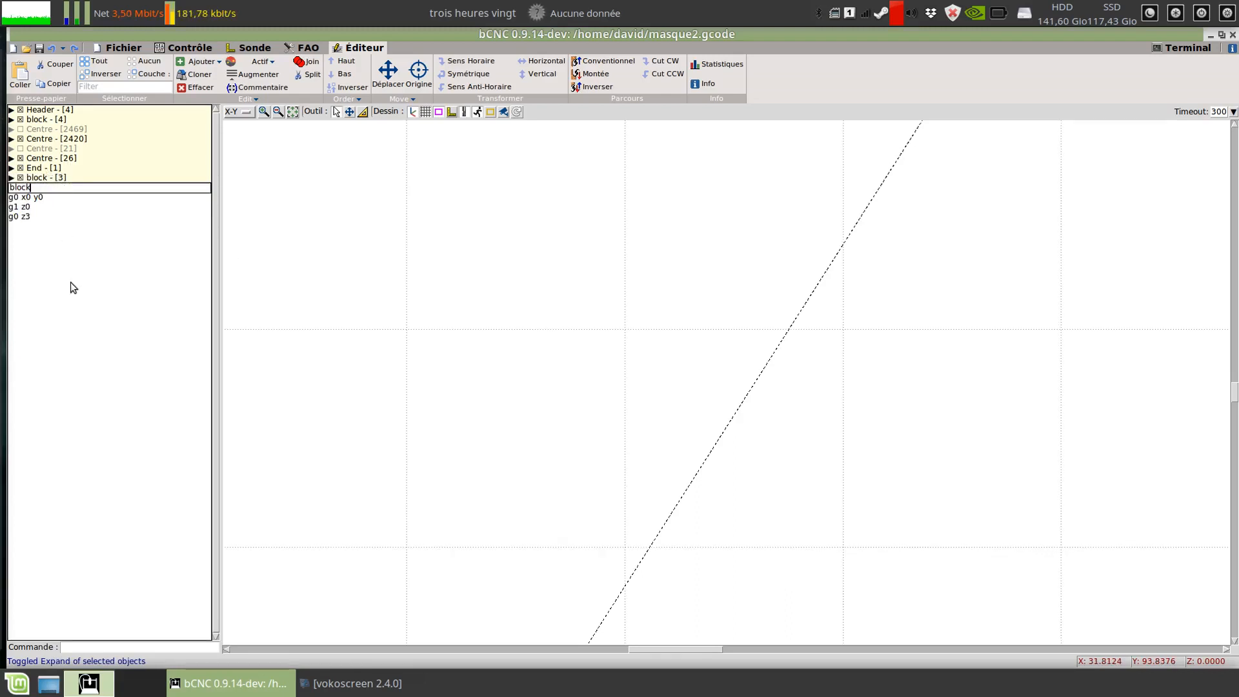
pyautogui.press('Return')
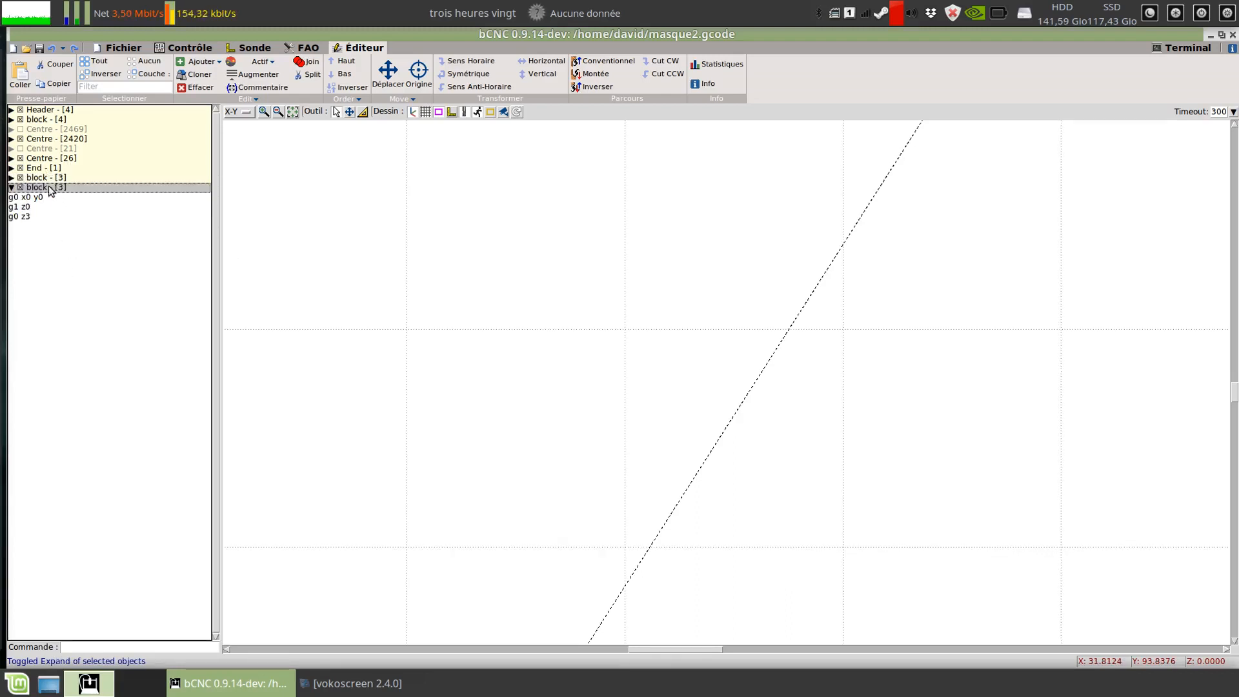
pyautogui.doubleClick(51, 188)
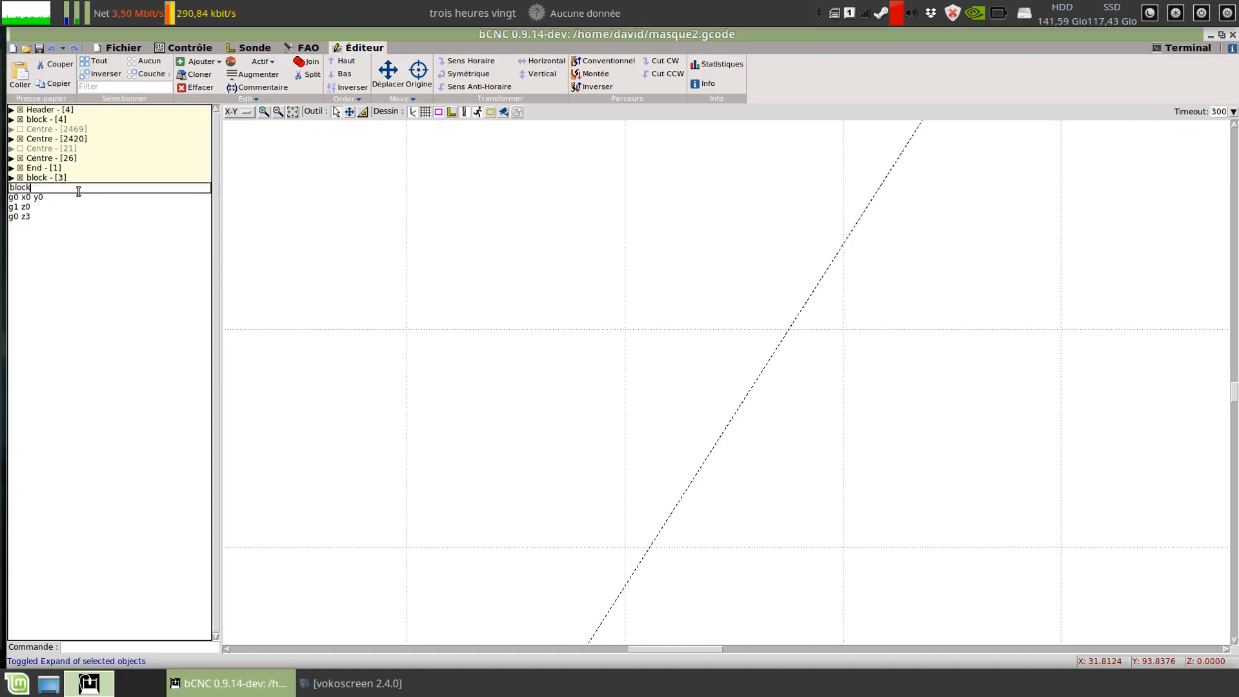
pyautogui.press('Return')
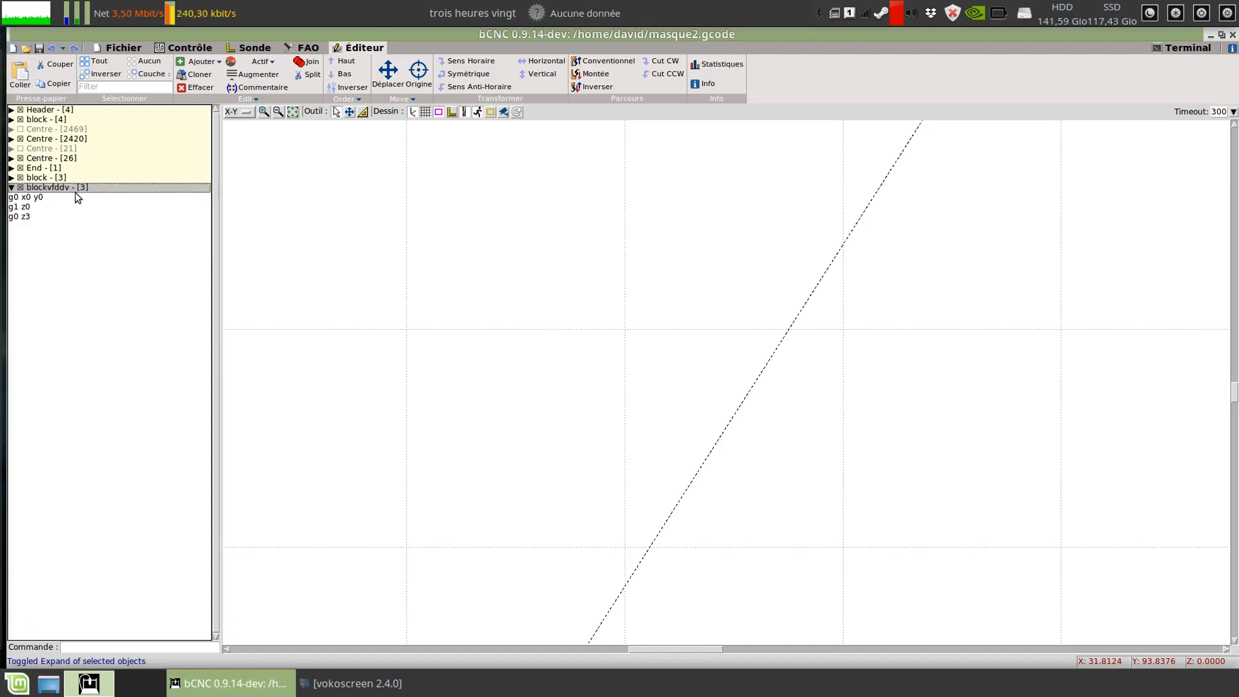
pyautogui.click(12, 188)
pyautogui.click(12, 187)
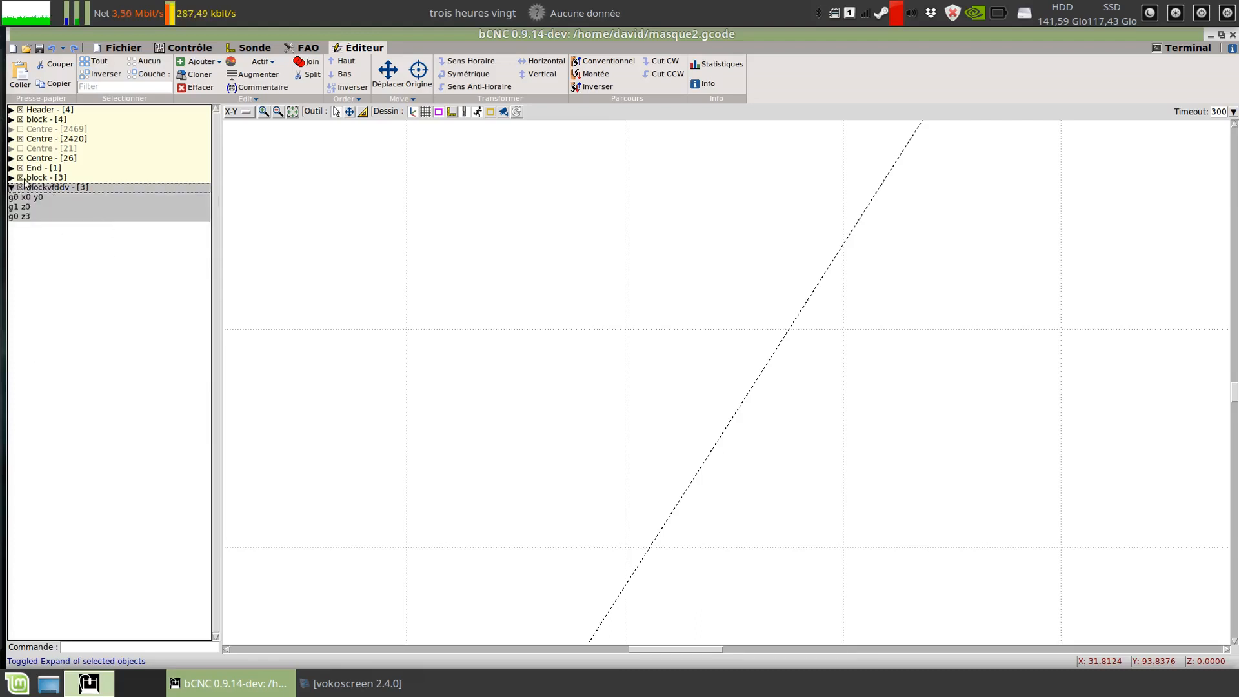
# Toggle the first added block and the last Centre block off and on, and expand that Centre block
pyautogui.click(20, 178)
pyautogui.click(20, 178)
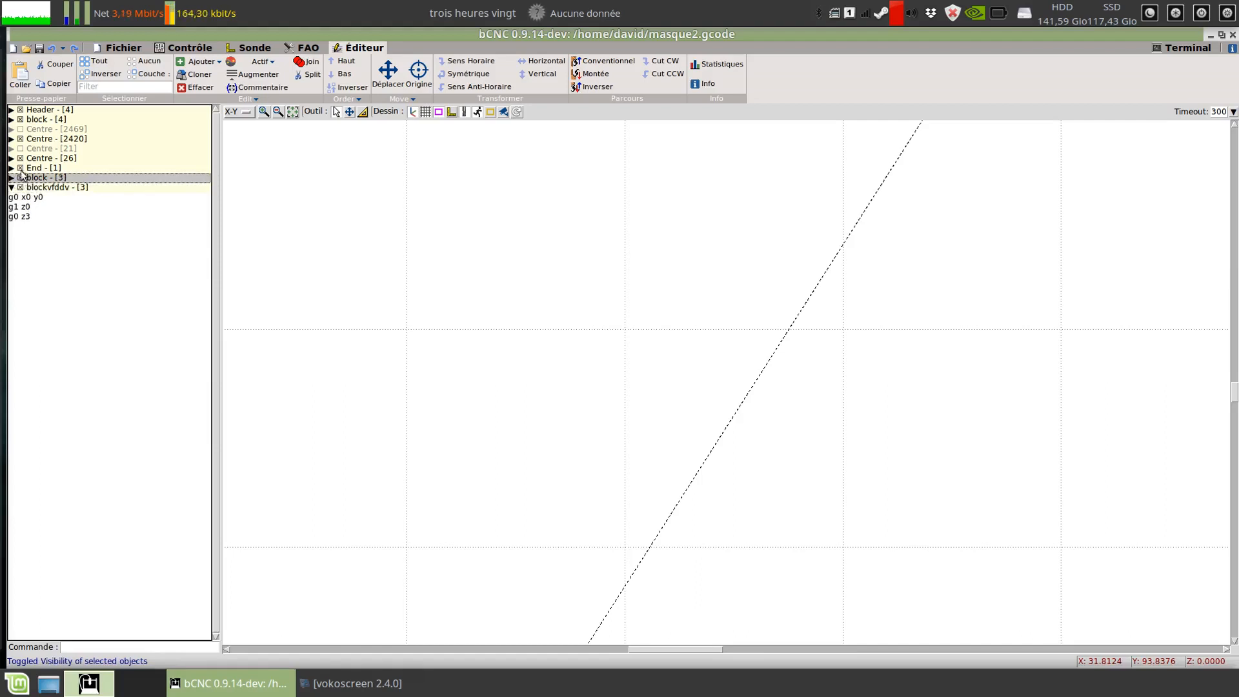
pyautogui.click(42, 159)
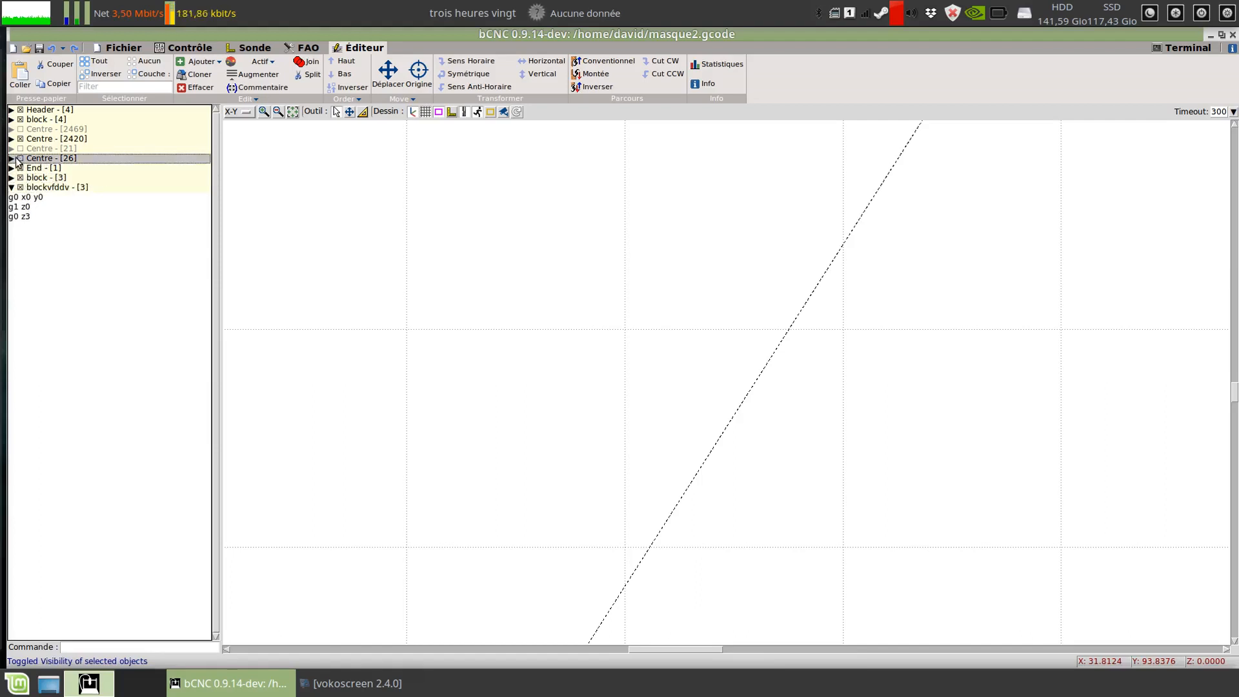
pyautogui.click(12, 158)
pyautogui.click(20, 159)
# Copy the Centre lines from G0 Z0.0 to the first G0 F2000, paste them after blockvfddv, and expand the pasted block
pyautogui.click(48, 275)
pyautogui.moveTo(35, 207); pyautogui.dragTo(40, 275)
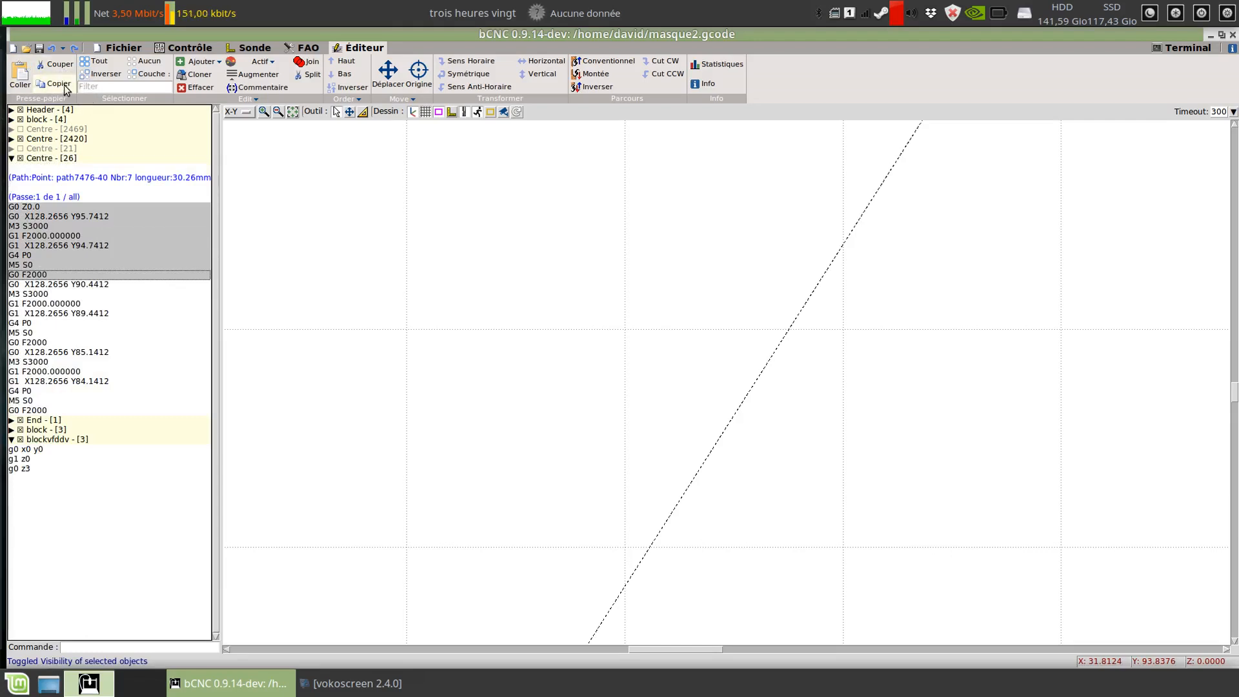
pyautogui.click(64, 439)
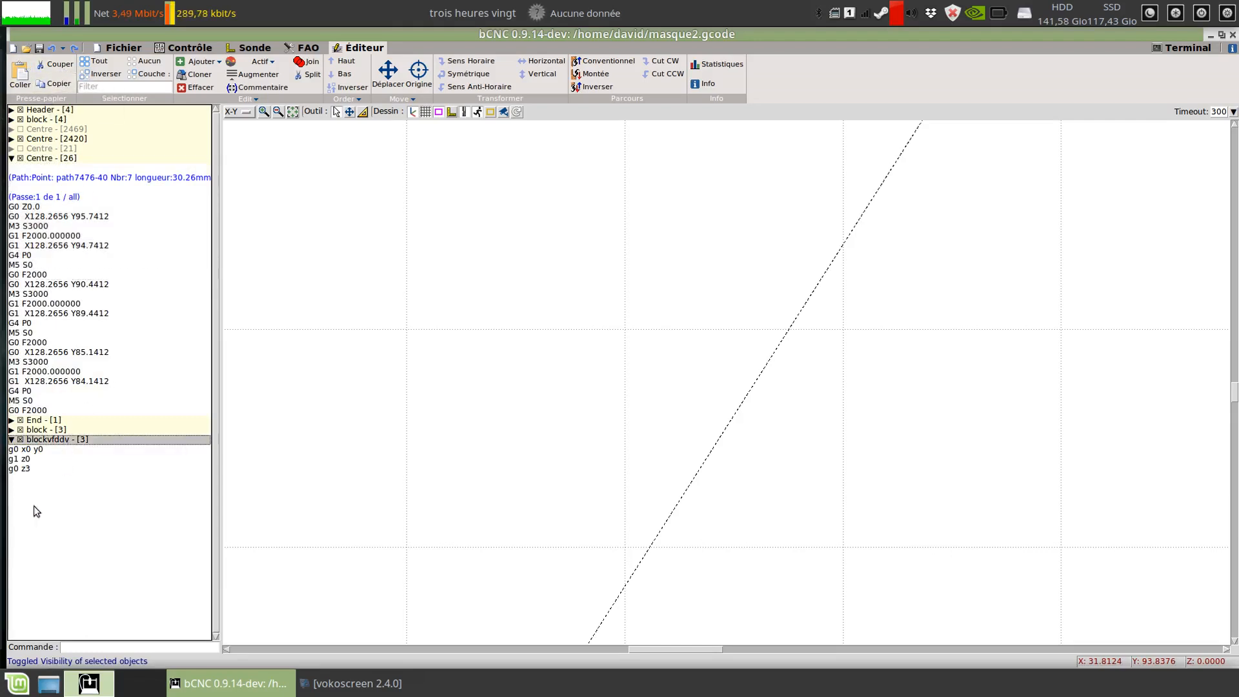
pyautogui.click(24, 77)
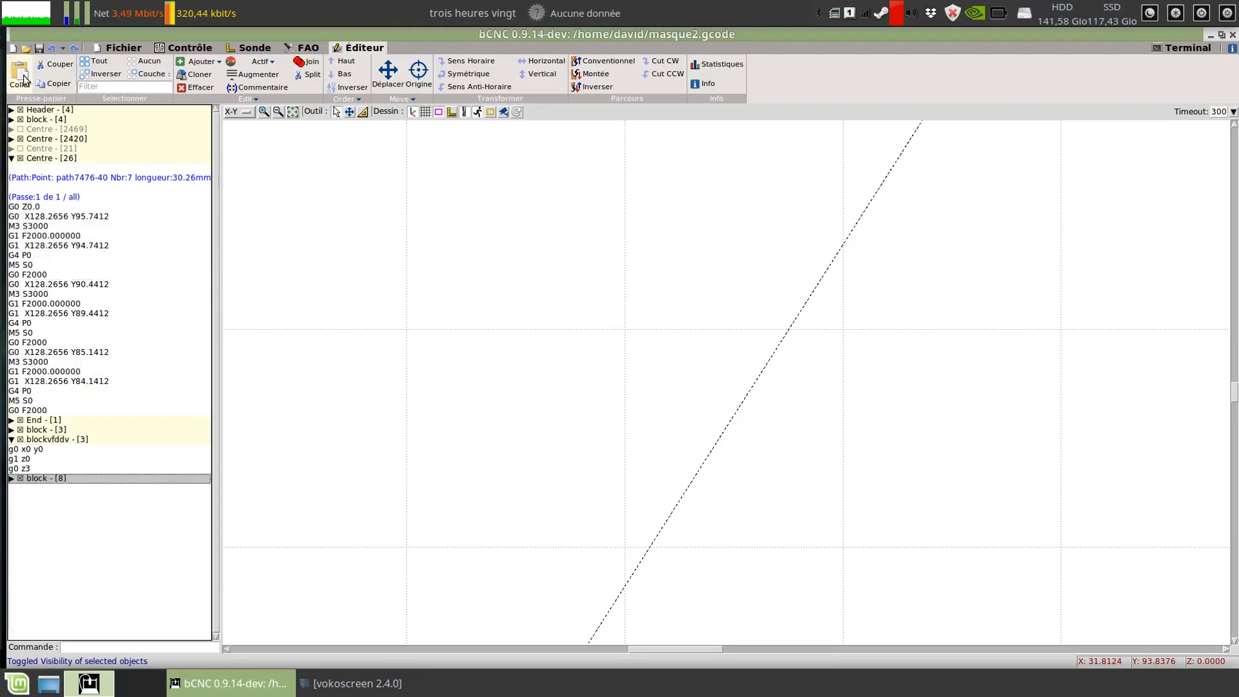
pyautogui.click(11, 478)
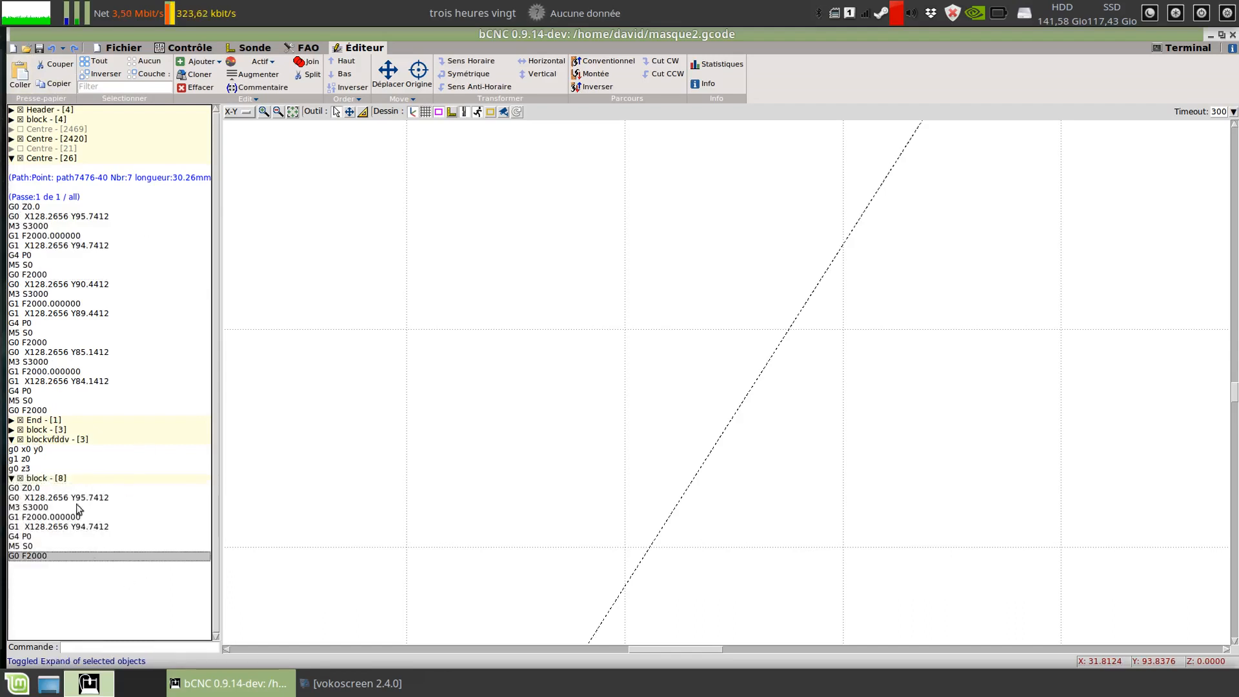
# Examine the pasted block's lines by selecting G0 Z0.0 through G0 F2000, and pick the last line of Centre
pyautogui.doubleClick(41, 489)
pyautogui.click(33, 514)
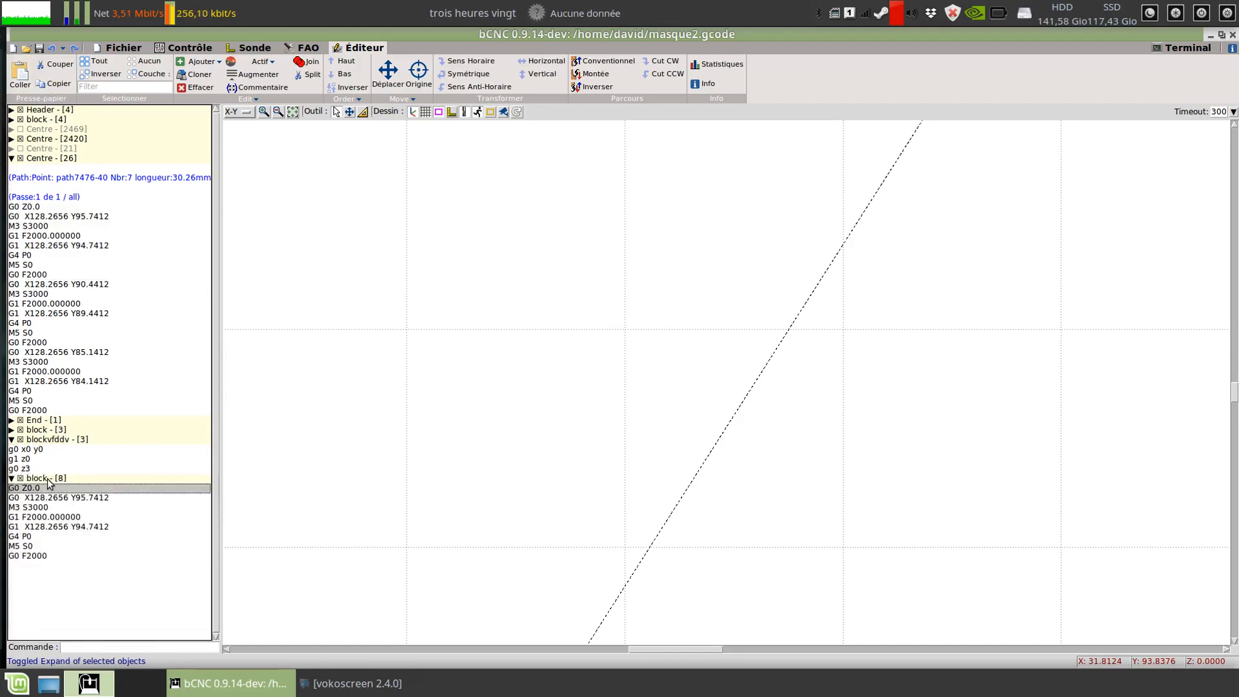
pyautogui.moveTo(71, 498); pyautogui.dragTo(73, 546)
pyautogui.moveTo(56, 487); pyautogui.dragTo(224, 605)
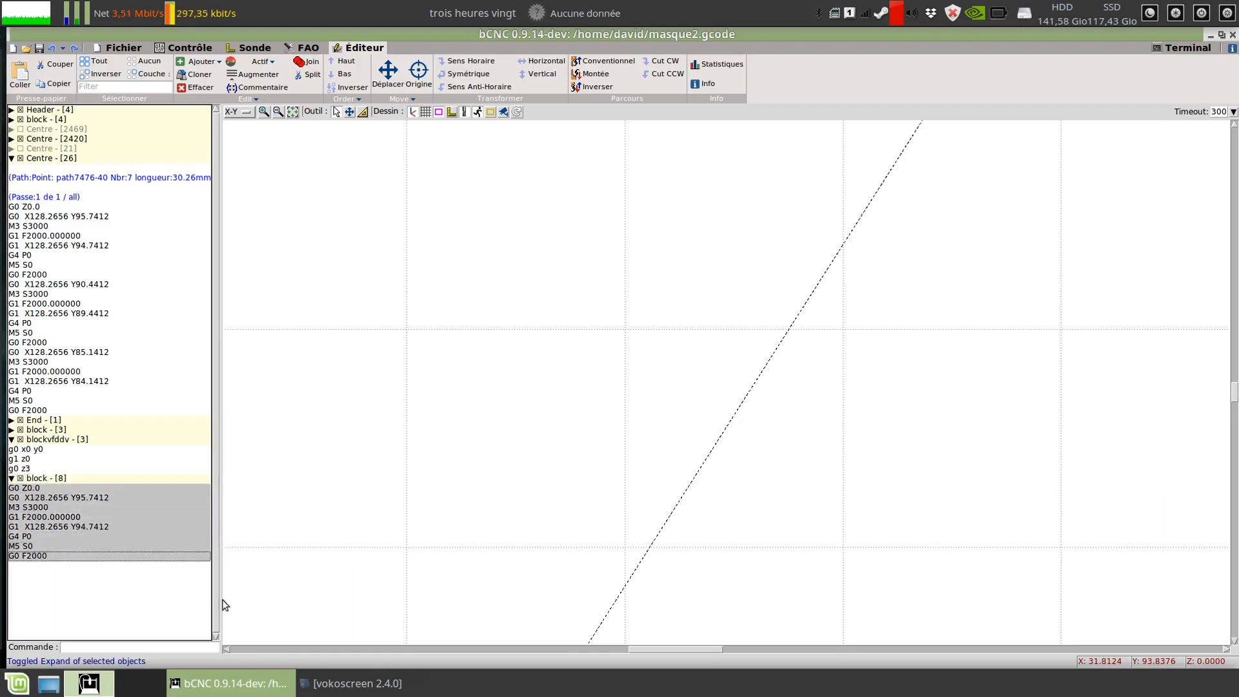
pyautogui.click(81, 408)
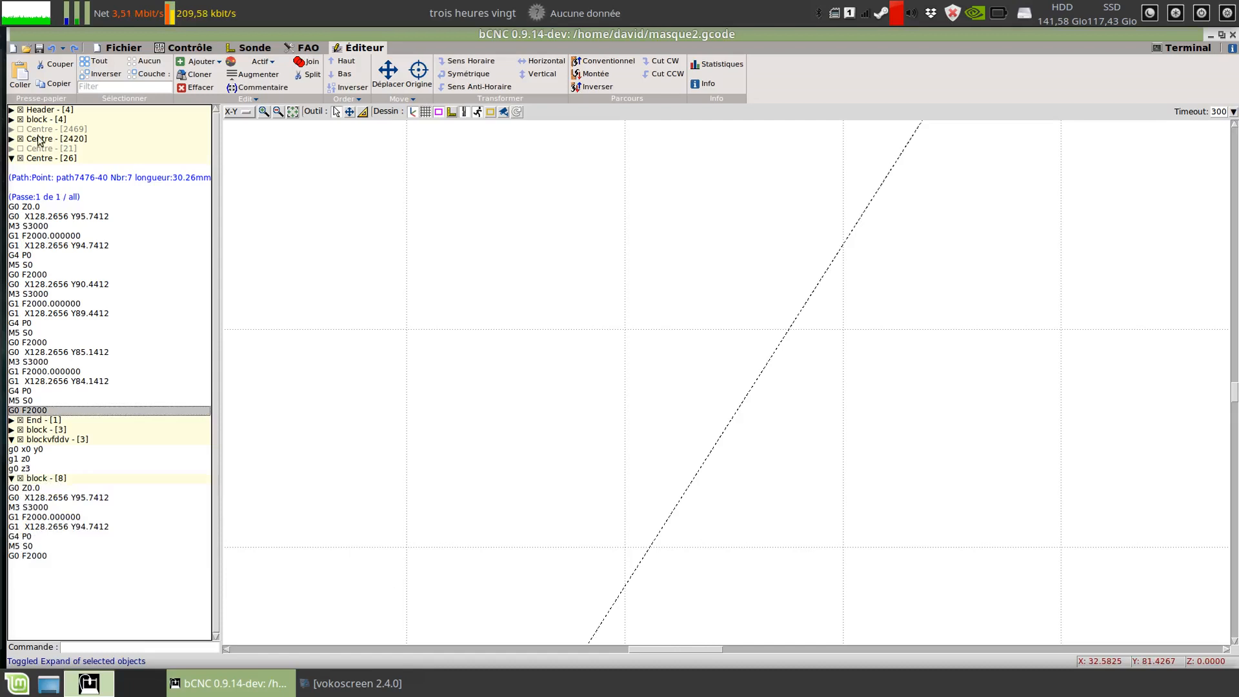
# Delete the whole Centre block, and undo the deletion
pyautogui.click(23, 536)
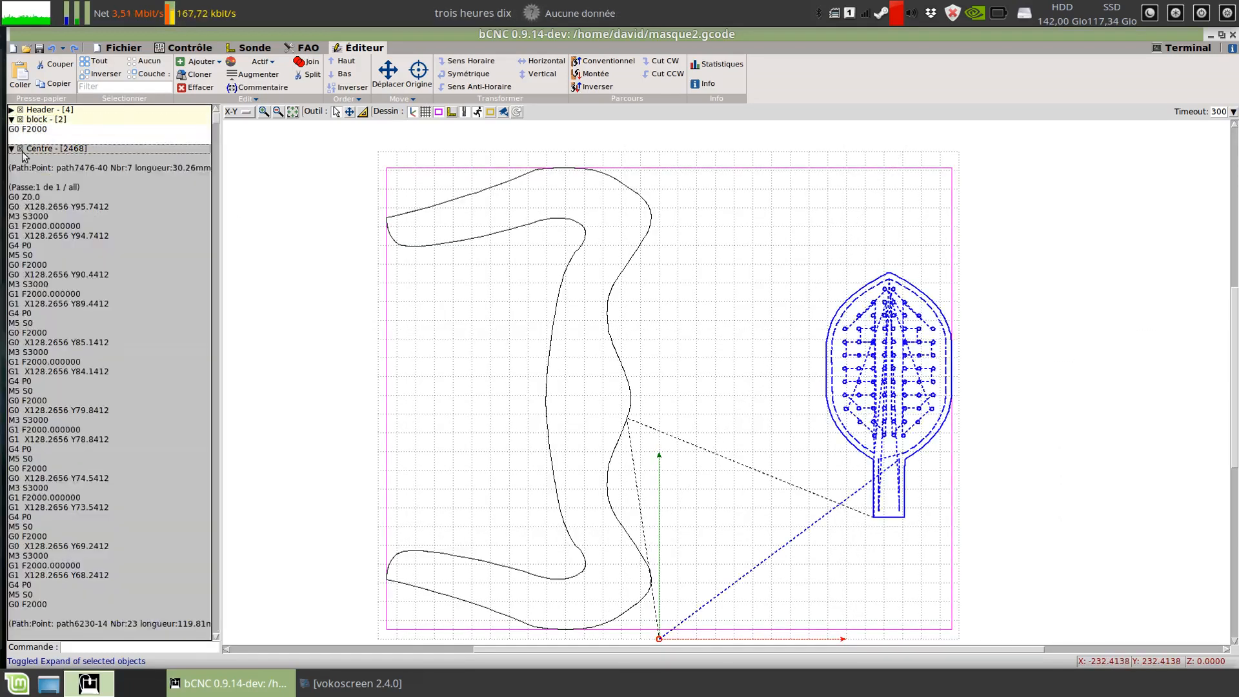
pyautogui.click(43, 152)
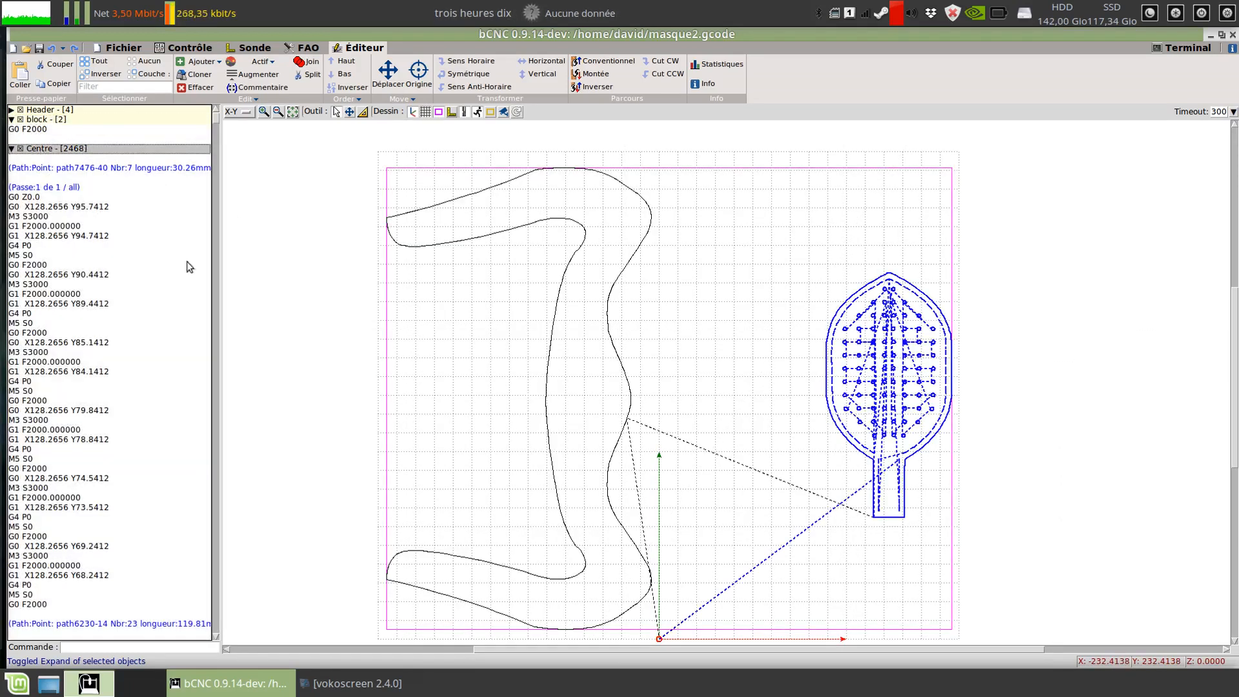
pyautogui.click(197, 88)
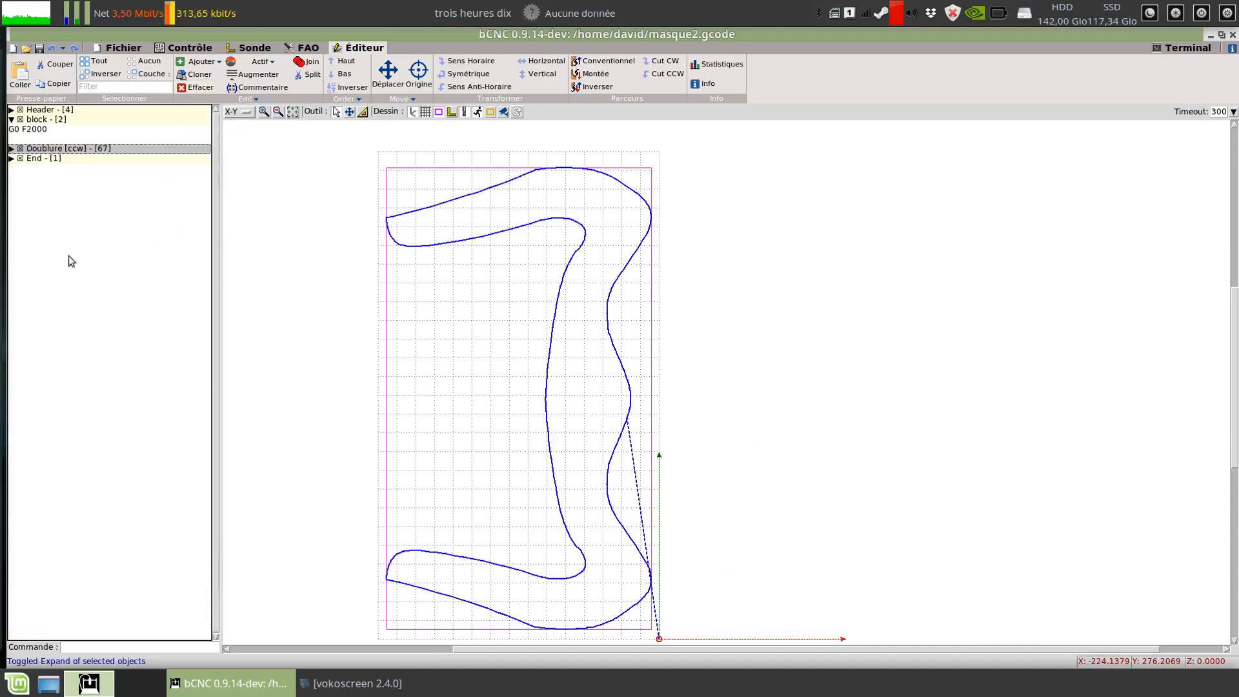
pyautogui.click(52, 49)
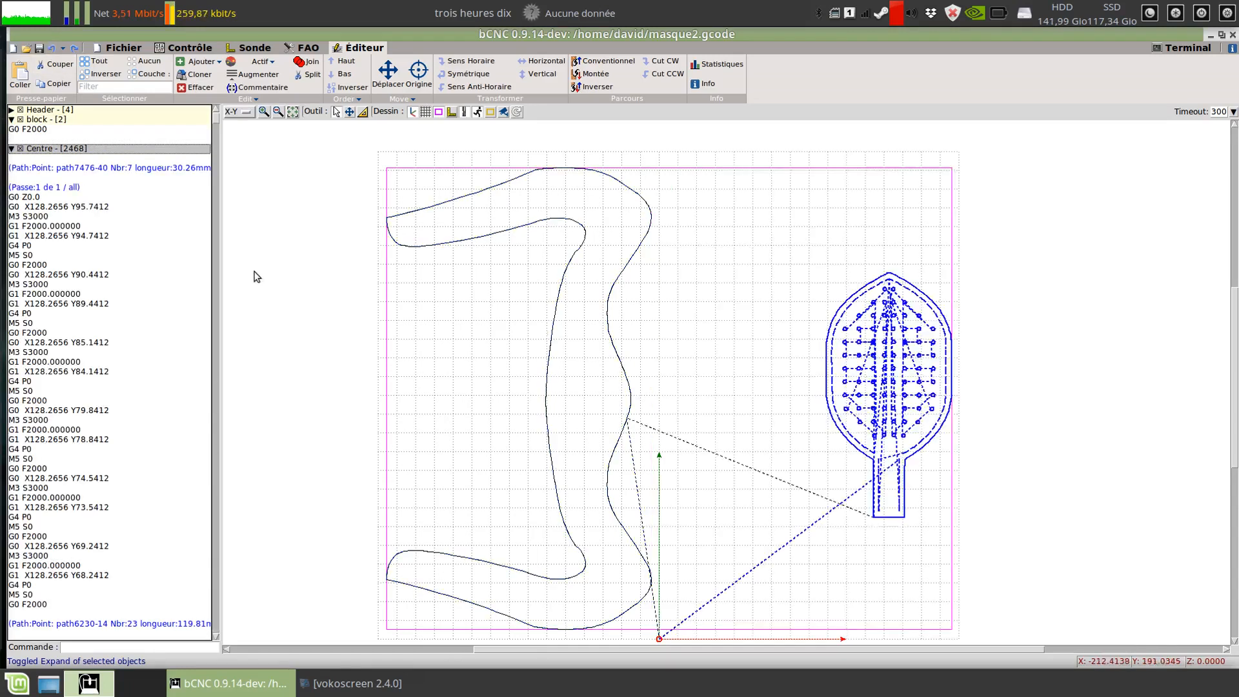
# Clone the Centre block, and collapse both the original and the copy
pyautogui.click(193, 76)
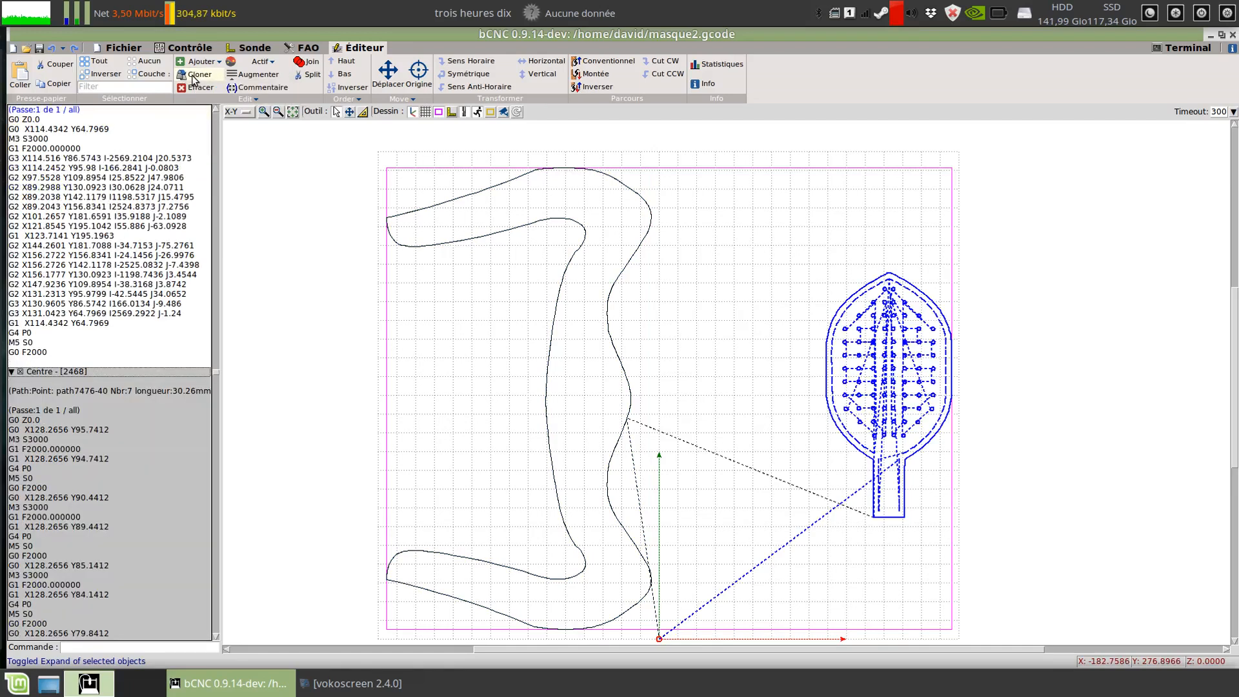
pyautogui.click(13, 372)
pyautogui.scroll(19, 102, 307)
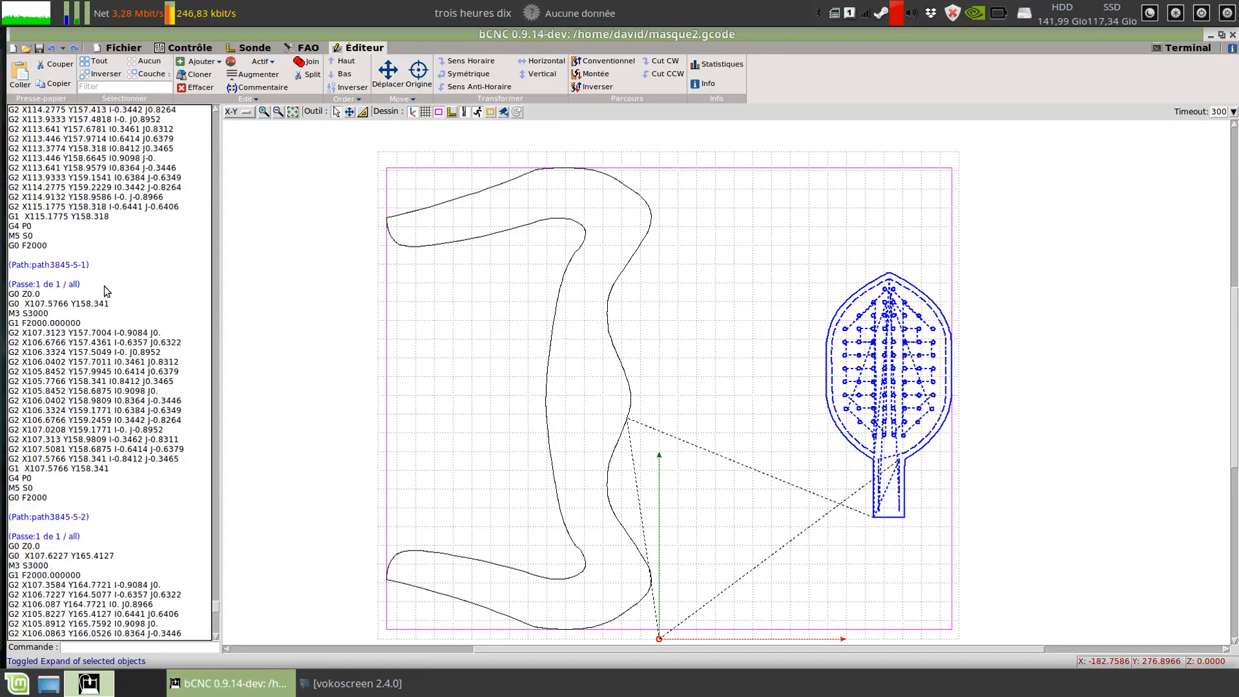
pyautogui.scroll(2, 105, 286)
pyautogui.moveTo(217, 601); pyautogui.dragTo(251, 69)
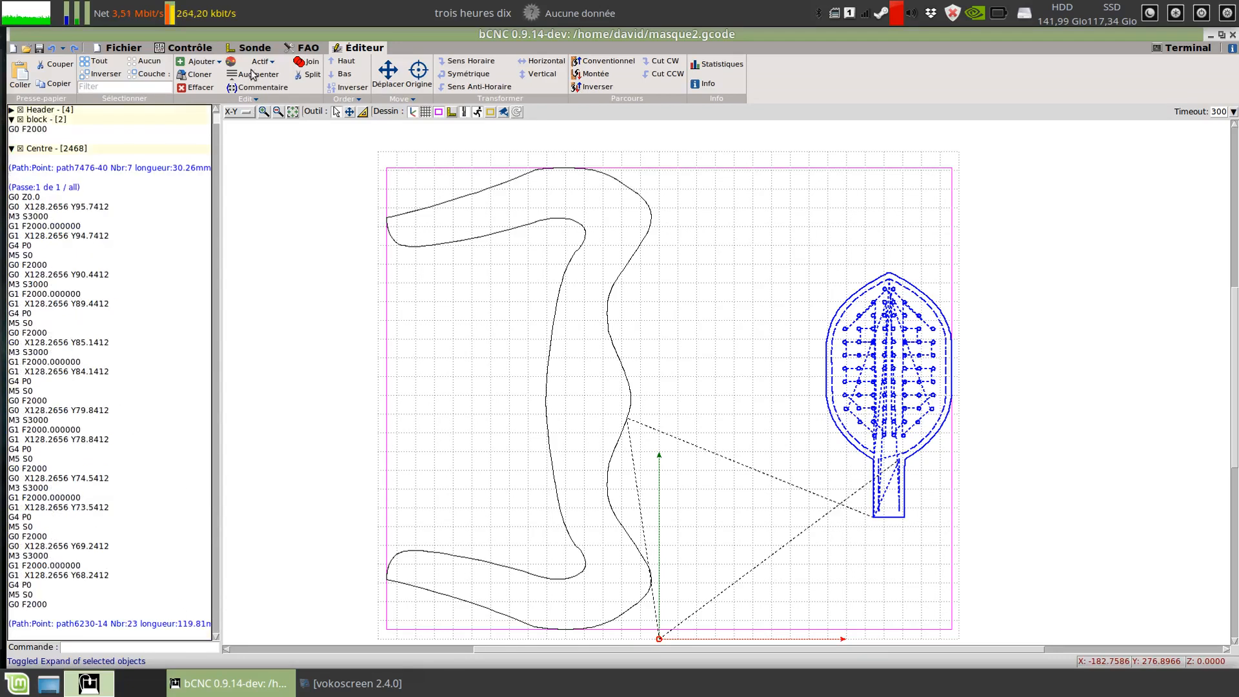
pyautogui.click(11, 148)
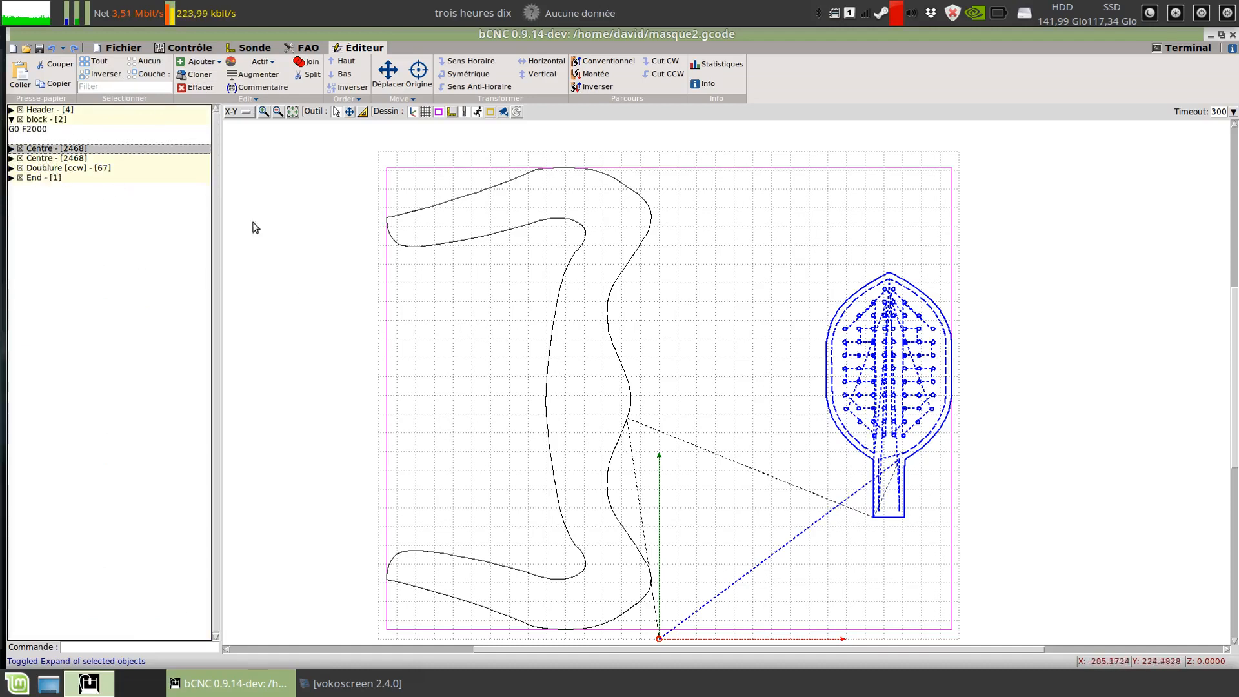
# Select the Doublure outline in the drawing and the second Centre block, and toggle the selected entries' active state repeatedly
pyautogui.click(431, 246)
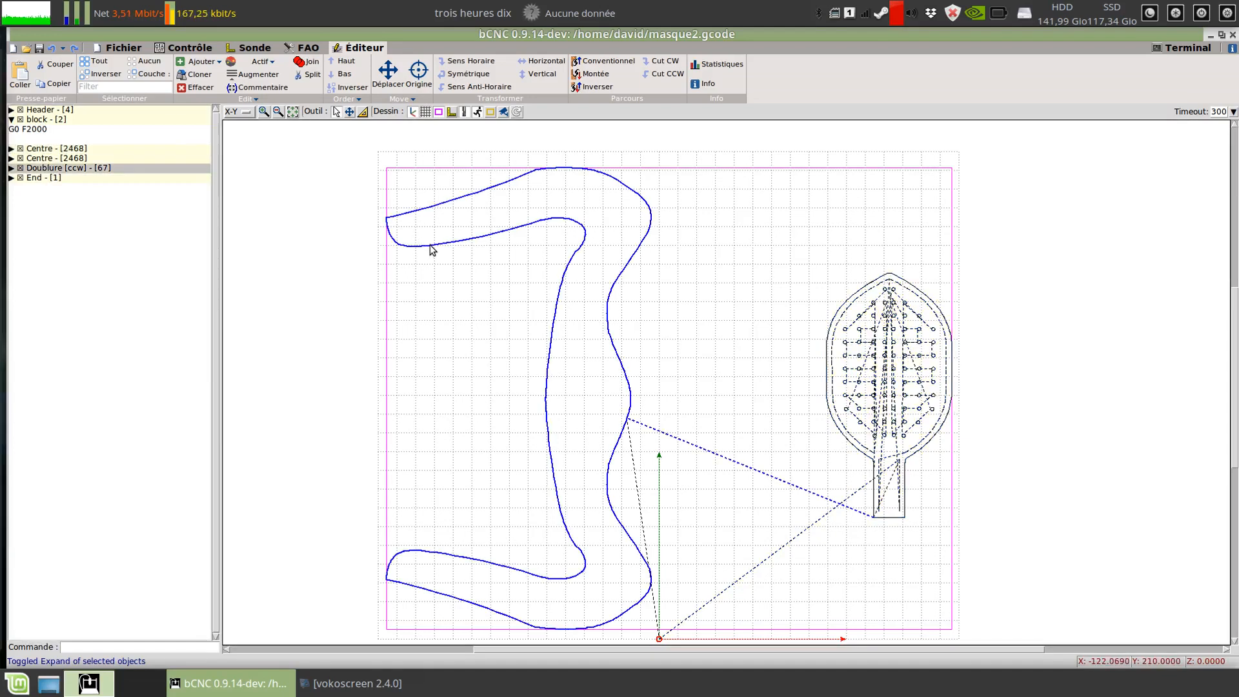
pyautogui.click(36, 158)
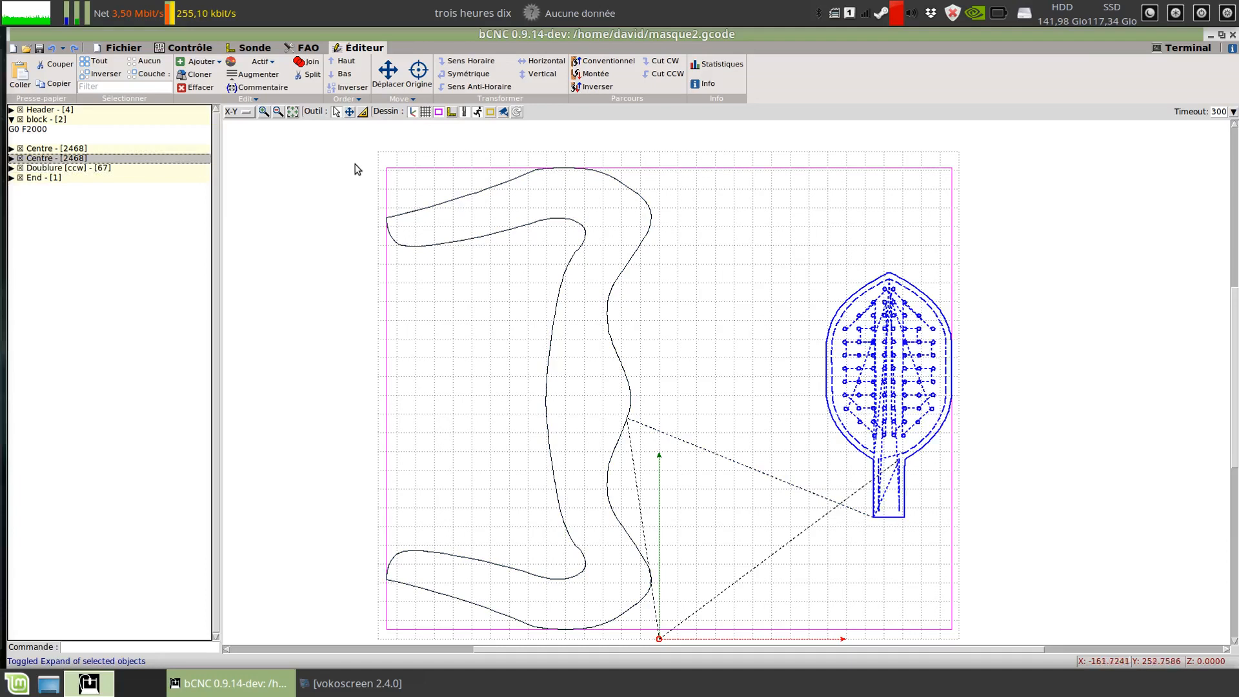
pyautogui.click(233, 64)
pyautogui.click(237, 66)
pyautogui.click(238, 65)
pyautogui.click(238, 64)
pyautogui.click(238, 64)
pyautogui.click(237, 64)
pyautogui.click(238, 65)
# Deactivate the End block, and toggle it active again
pyautogui.click(271, 61)
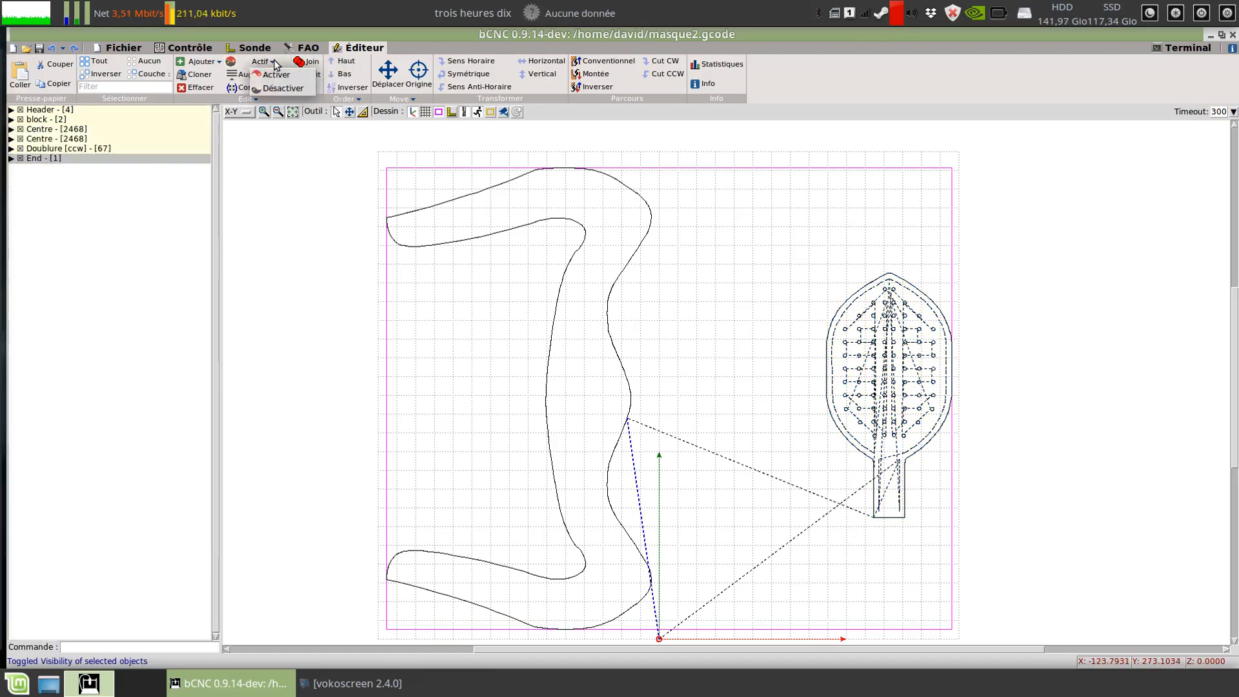
pyautogui.click(291, 91)
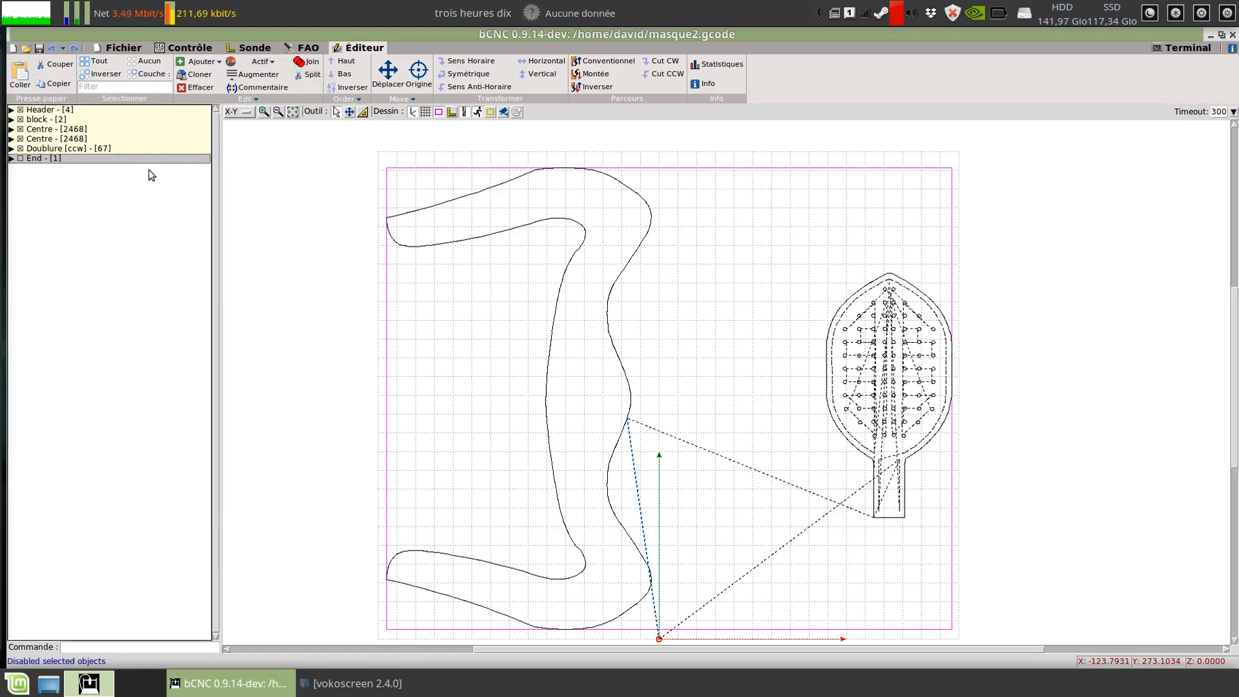
pyautogui.click(261, 62)
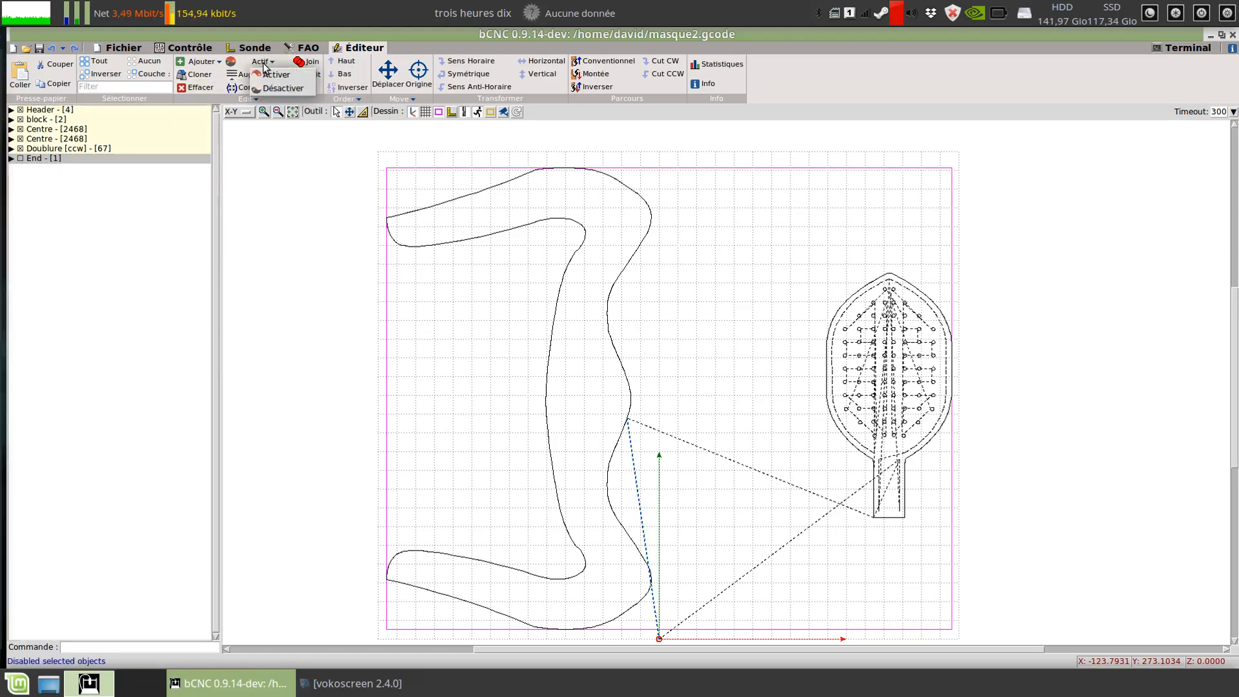
pyautogui.click(234, 66)
pyautogui.click(231, 62)
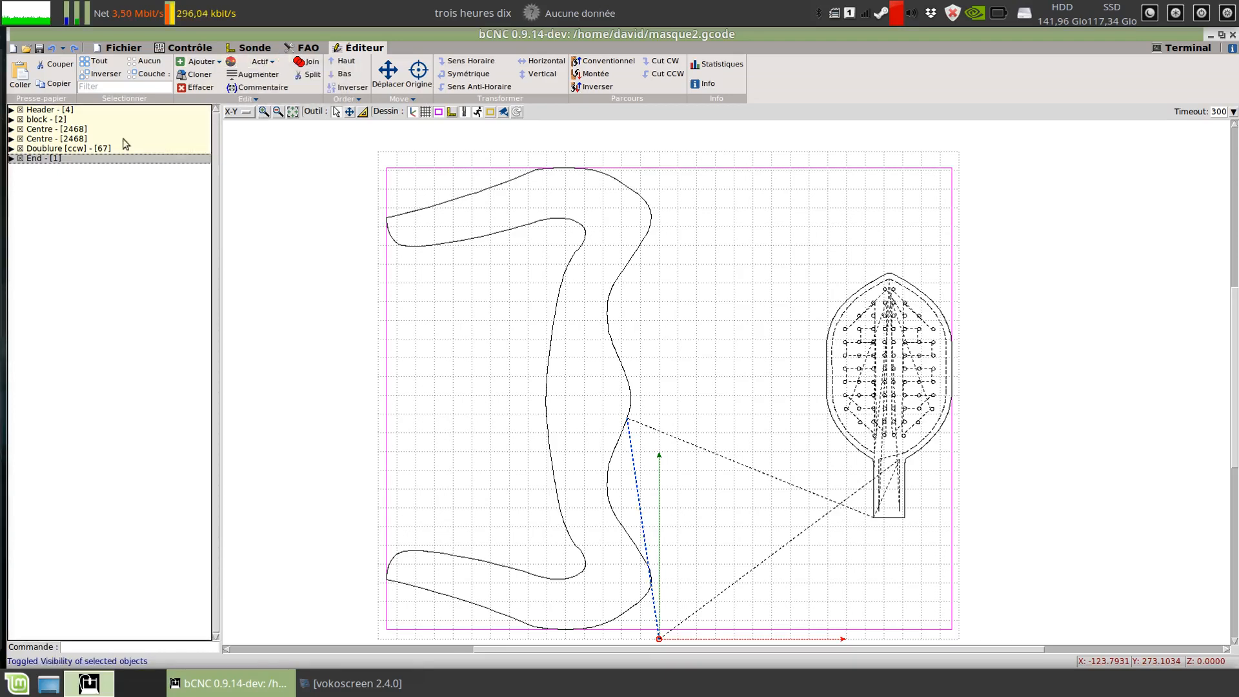
# Select the entries from block through Doublure, activate them, and deactivate them
pyautogui.click(261, 62)
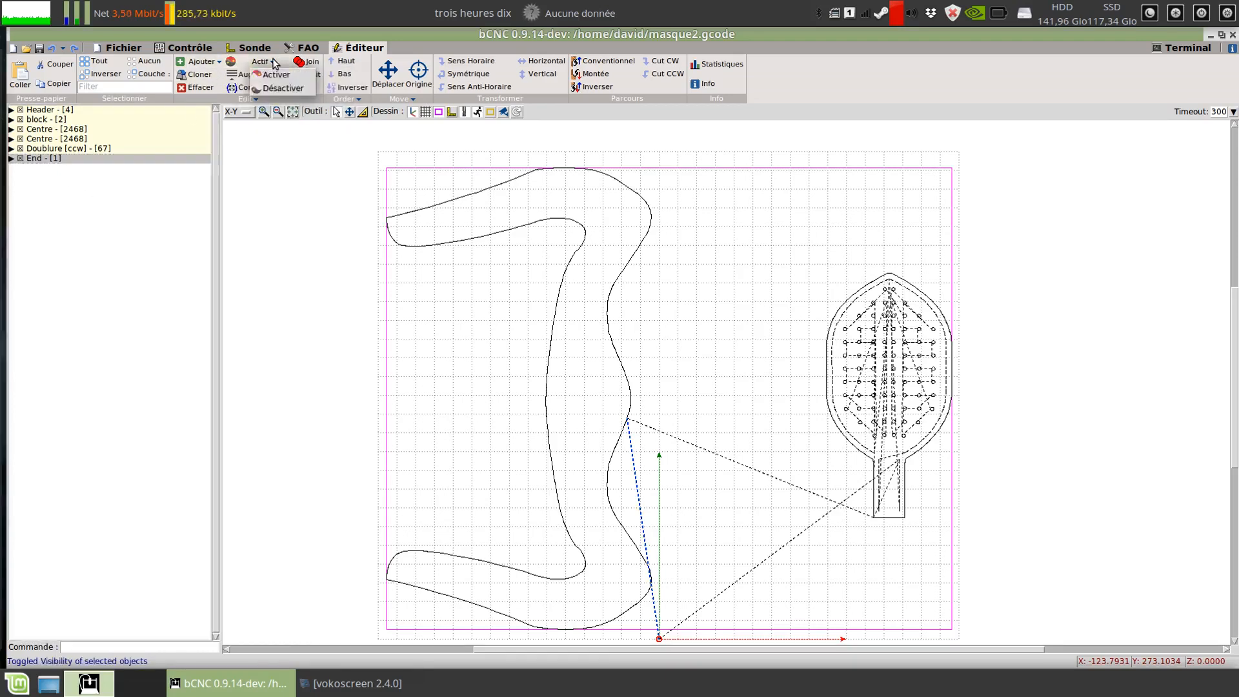
pyautogui.click(110, 268)
pyautogui.click(45, 120)
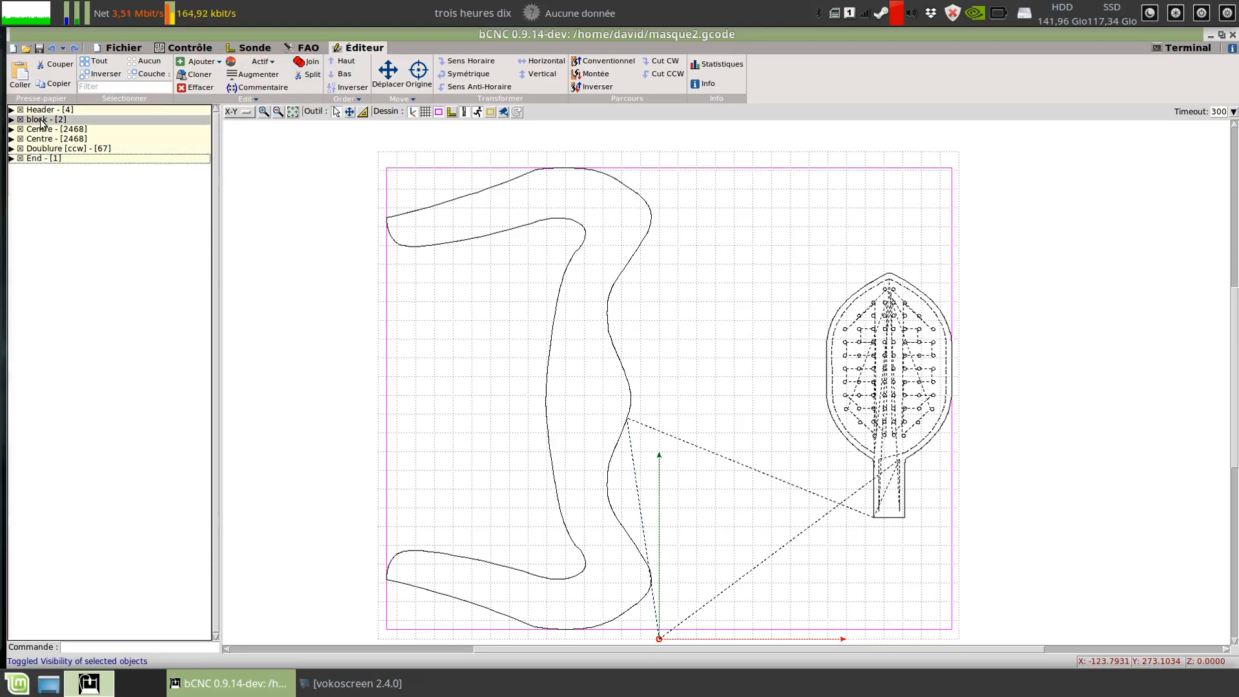
pyautogui.keyDown('shift'); pyautogui.click(31, 152); pyautogui.keyUp('shift')
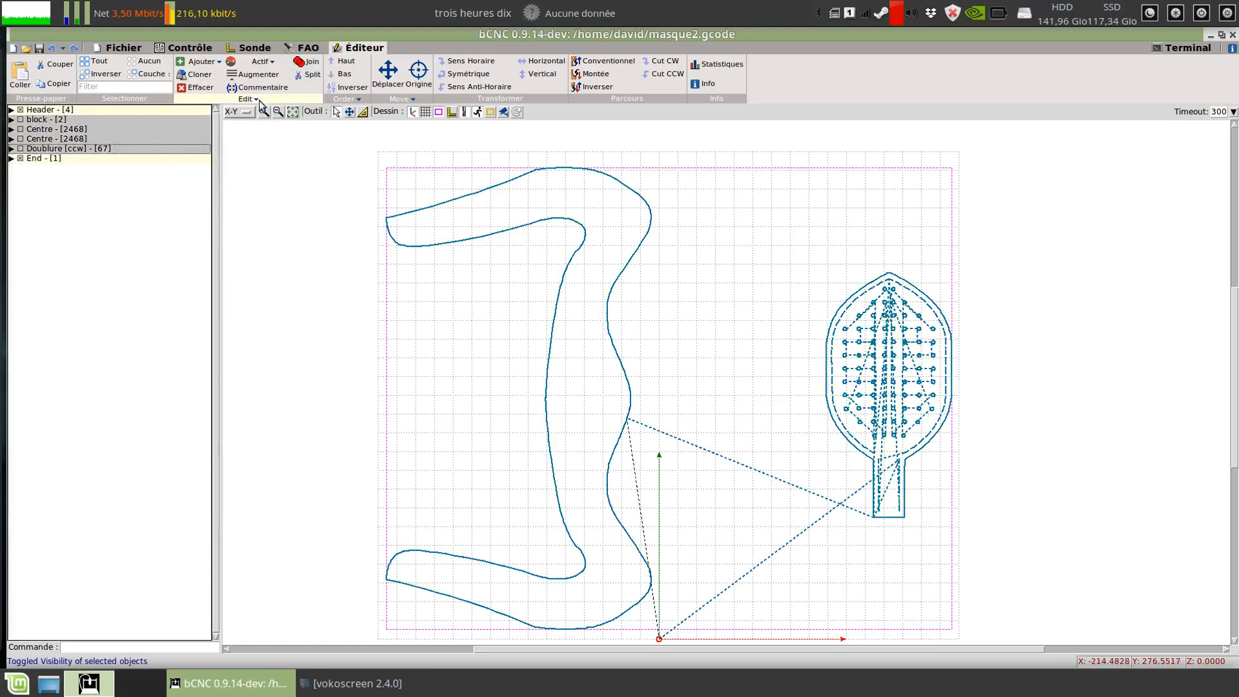
pyautogui.click(265, 63)
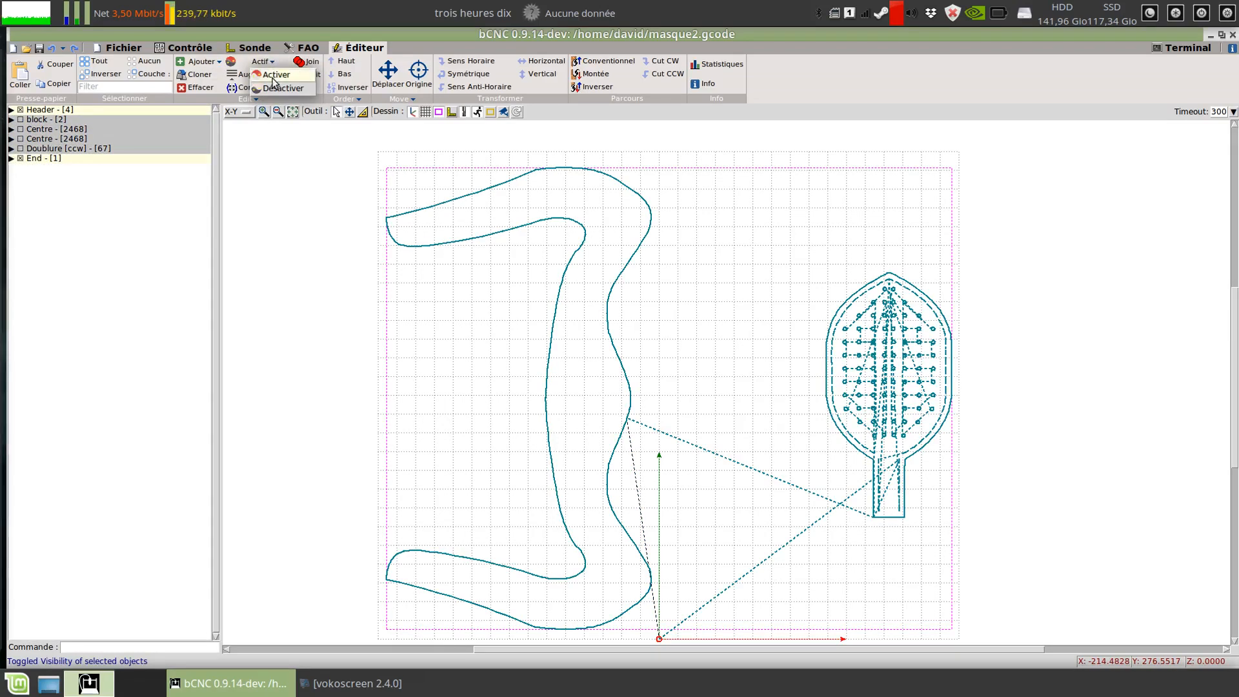
pyautogui.click(273, 75)
pyautogui.click(261, 62)
pyautogui.click(283, 88)
# Expand and collapse the second Centre block repeatedly, also with single code lines inside it selected, and leave it collapsed
pyautogui.click(65, 138)
pyautogui.click(258, 75)
pyautogui.click(258, 75)
pyautogui.click(259, 75)
pyautogui.click(258, 74)
pyautogui.click(258, 76)
pyautogui.click(100, 264)
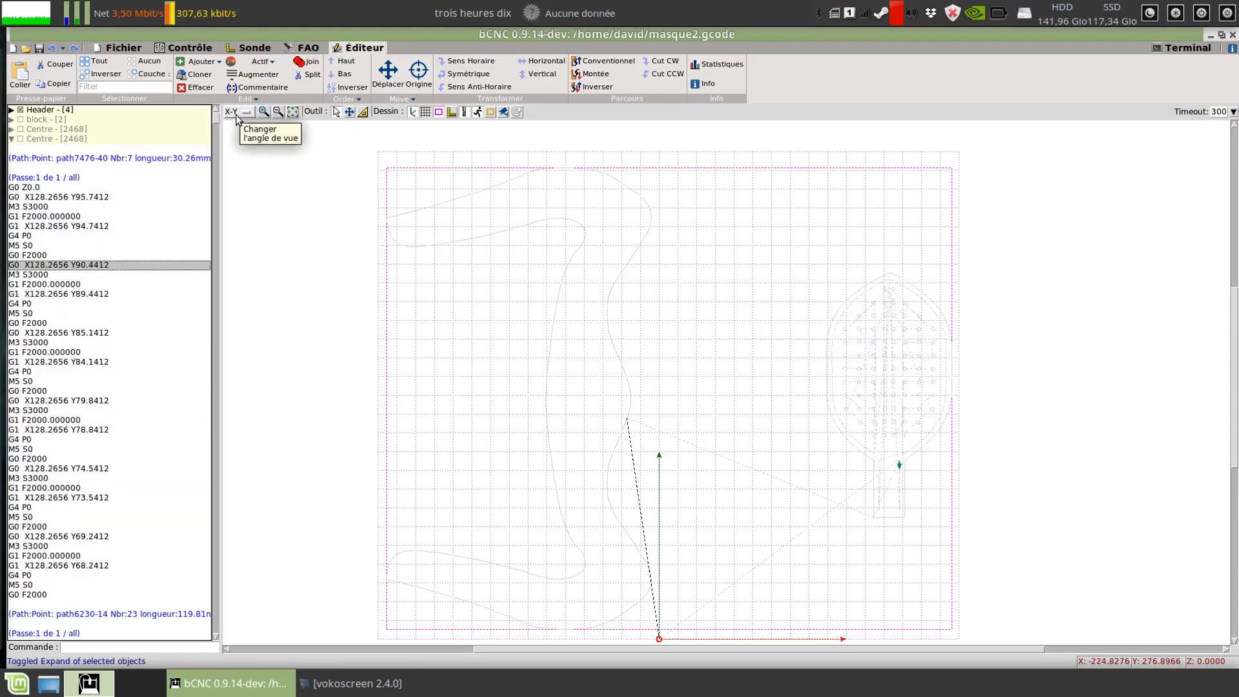
pyautogui.click(247, 75)
pyautogui.click(247, 75)
pyautogui.click(96, 458)
pyautogui.click(247, 76)
pyautogui.click(262, 77)
pyautogui.click(262, 76)
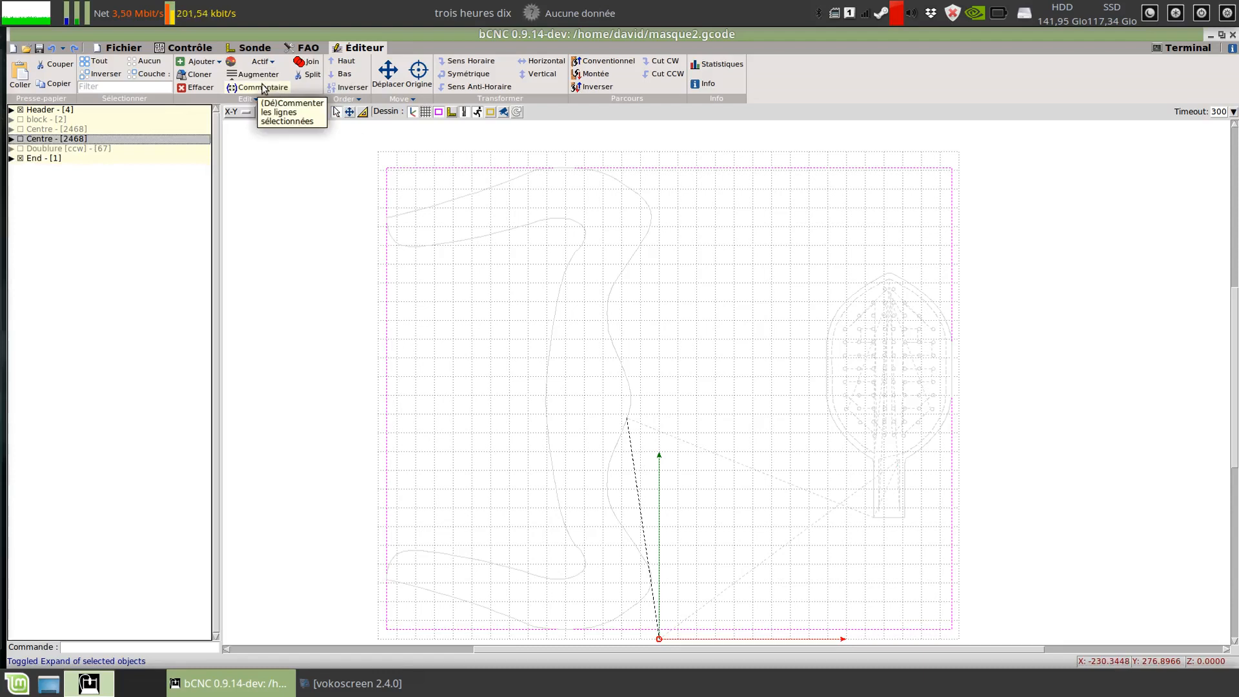
# Expand the second Centre block and comment out the lines of its first path, from G0 Z0.0 to the last G0 F2000
pyautogui.click(11, 140)
pyautogui.click(79, 217)
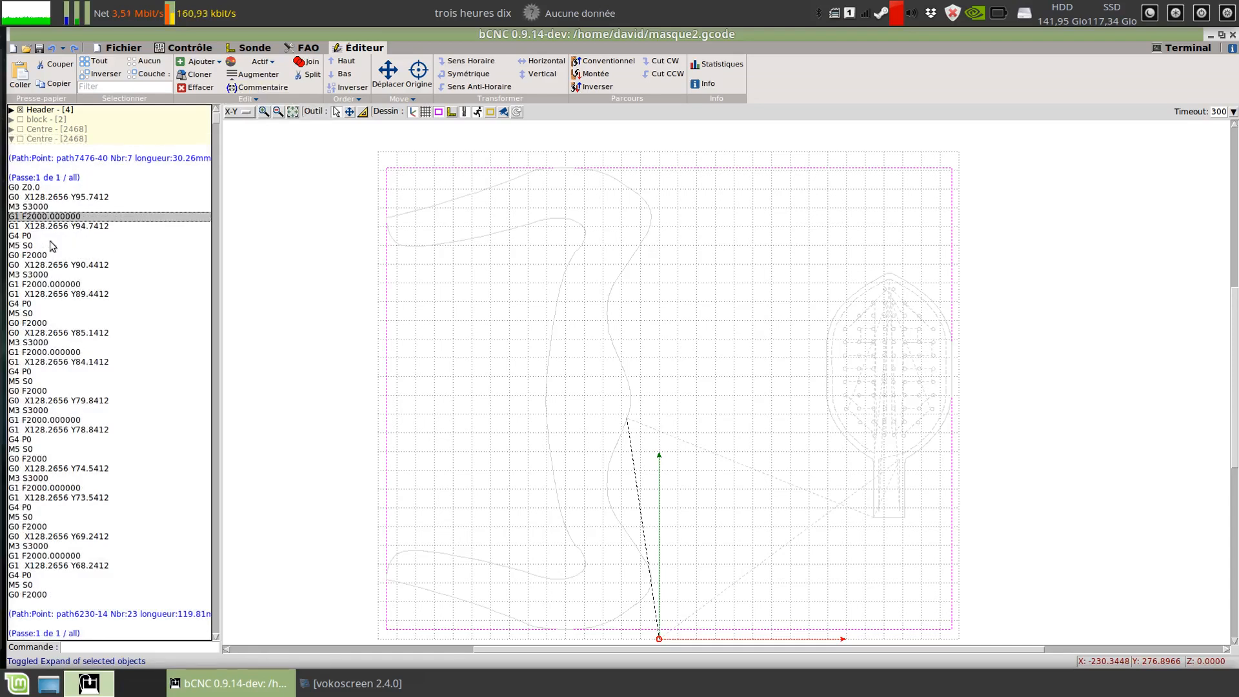
pyautogui.moveTo(34, 187); pyautogui.dragTo(25, 599)
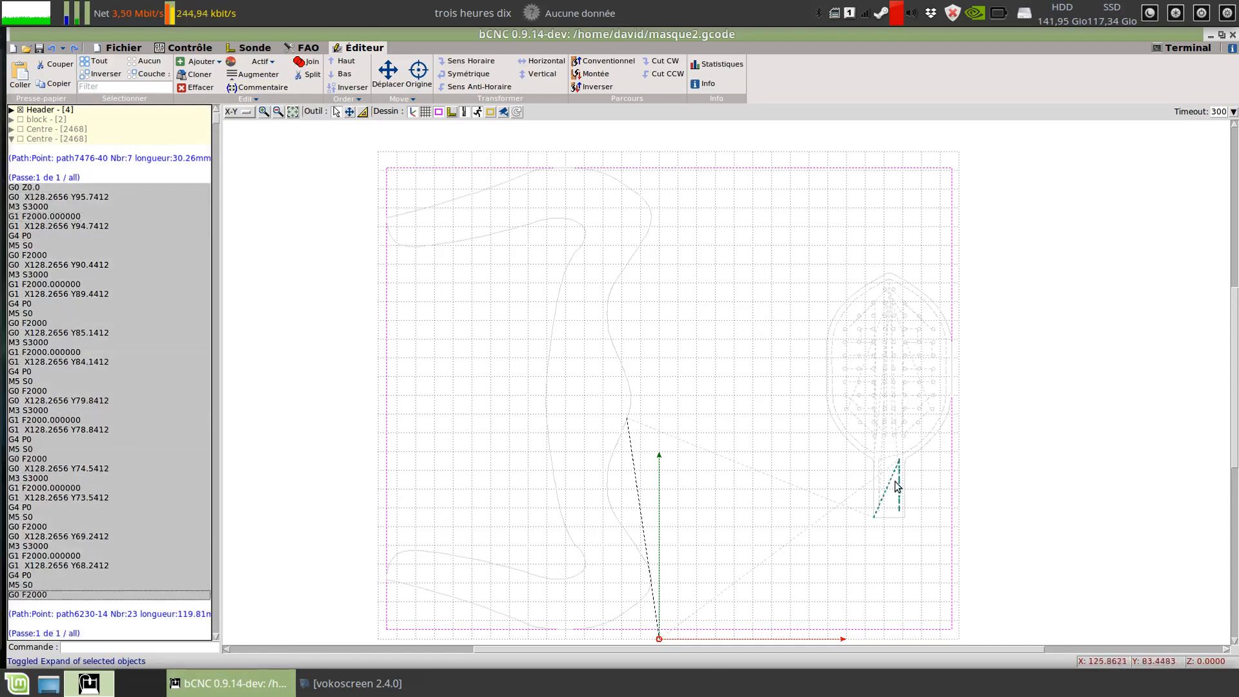
pyautogui.scroll(3, 923, 497)
pyautogui.scroll(3, 832, 371)
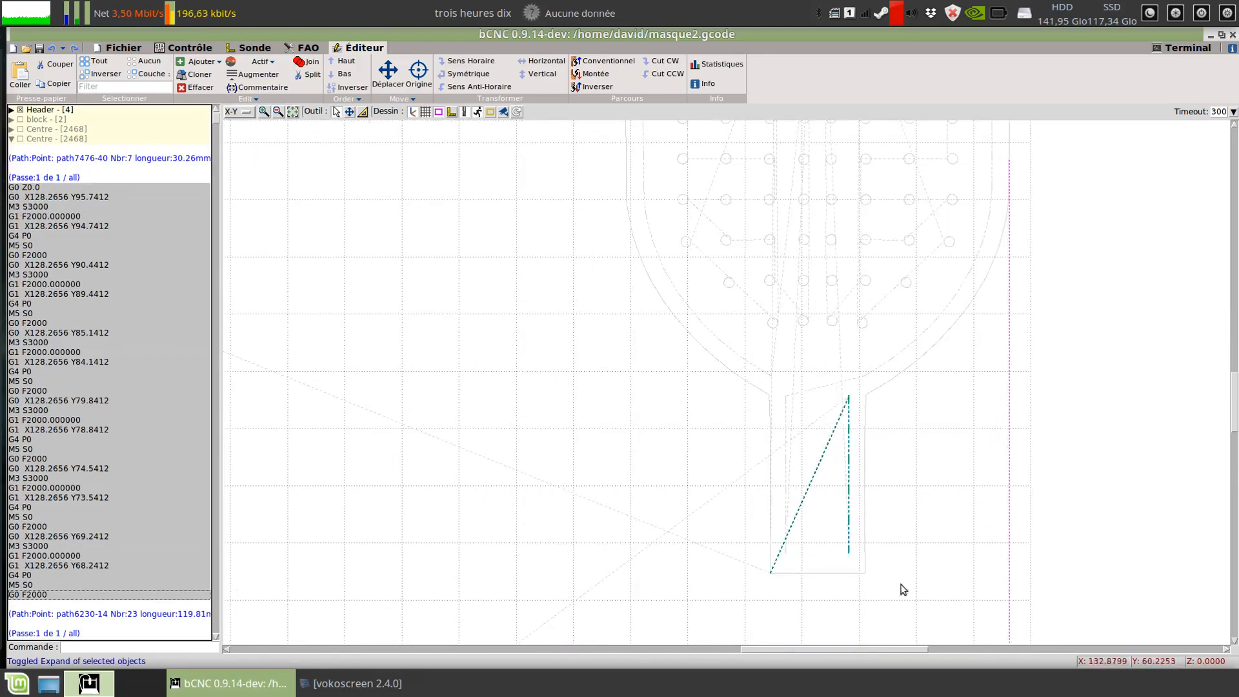
pyautogui.click(259, 87)
pyautogui.click(61, 173)
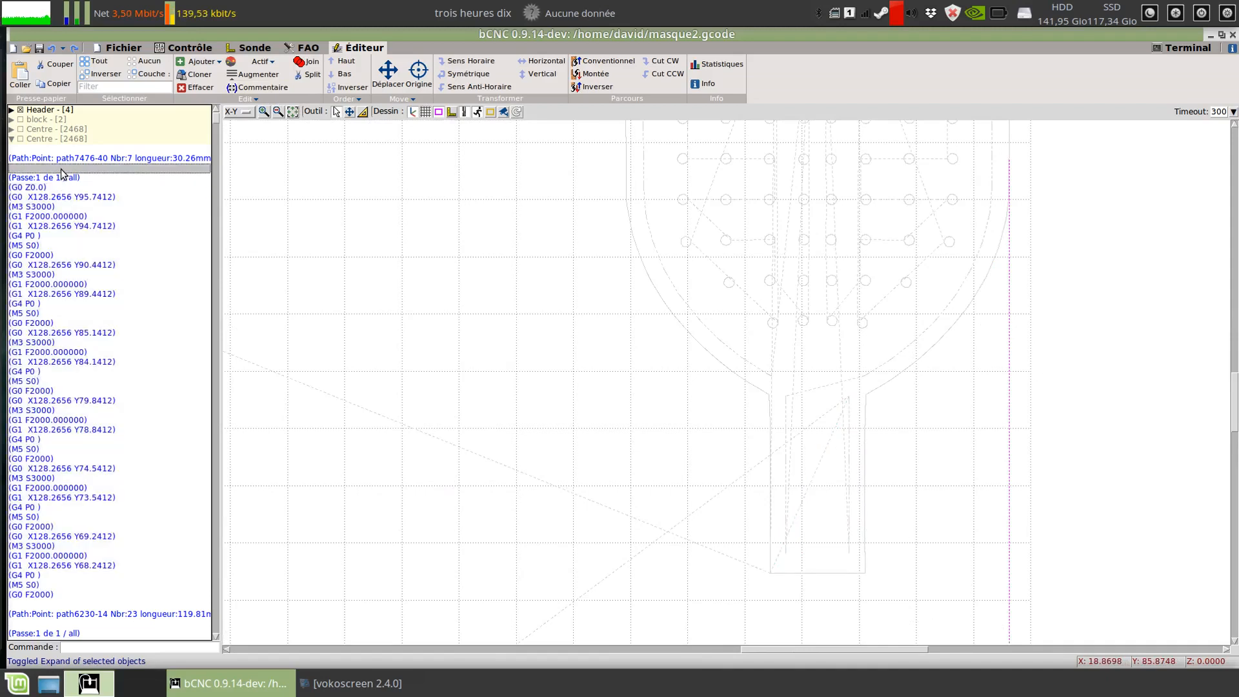
# Activate the second Centre block and uncomment the lines of its first path
pyautogui.click(848, 555)
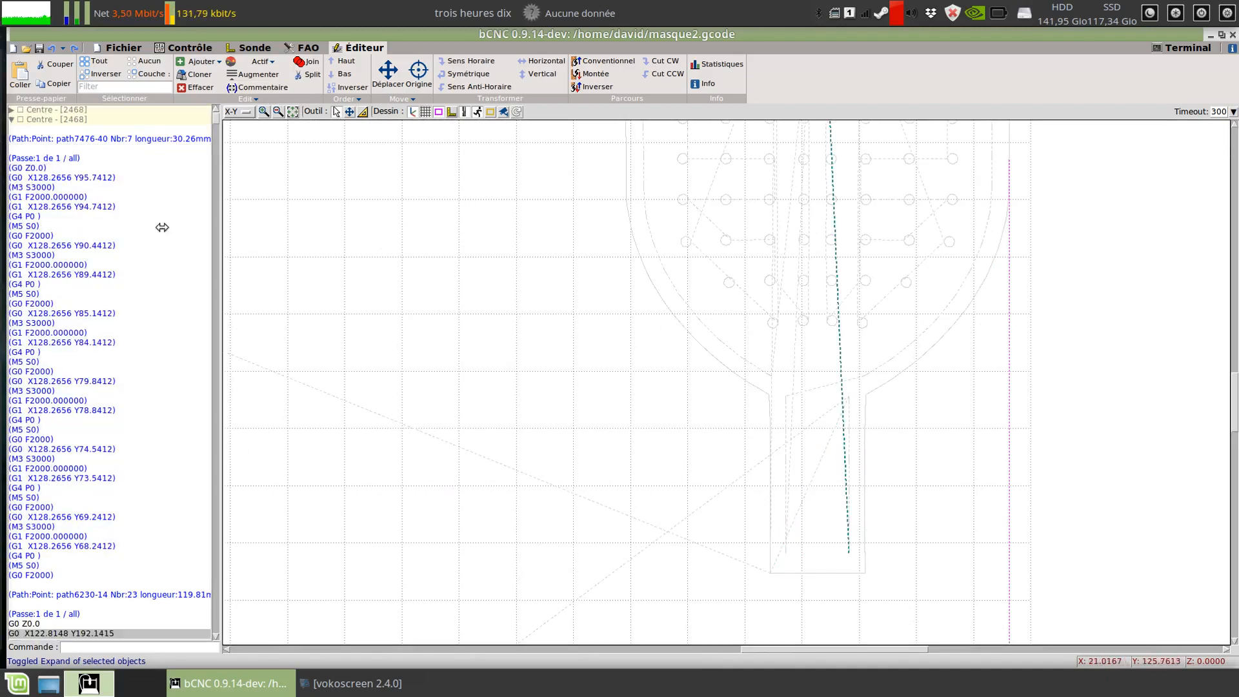
pyautogui.click(25, 122)
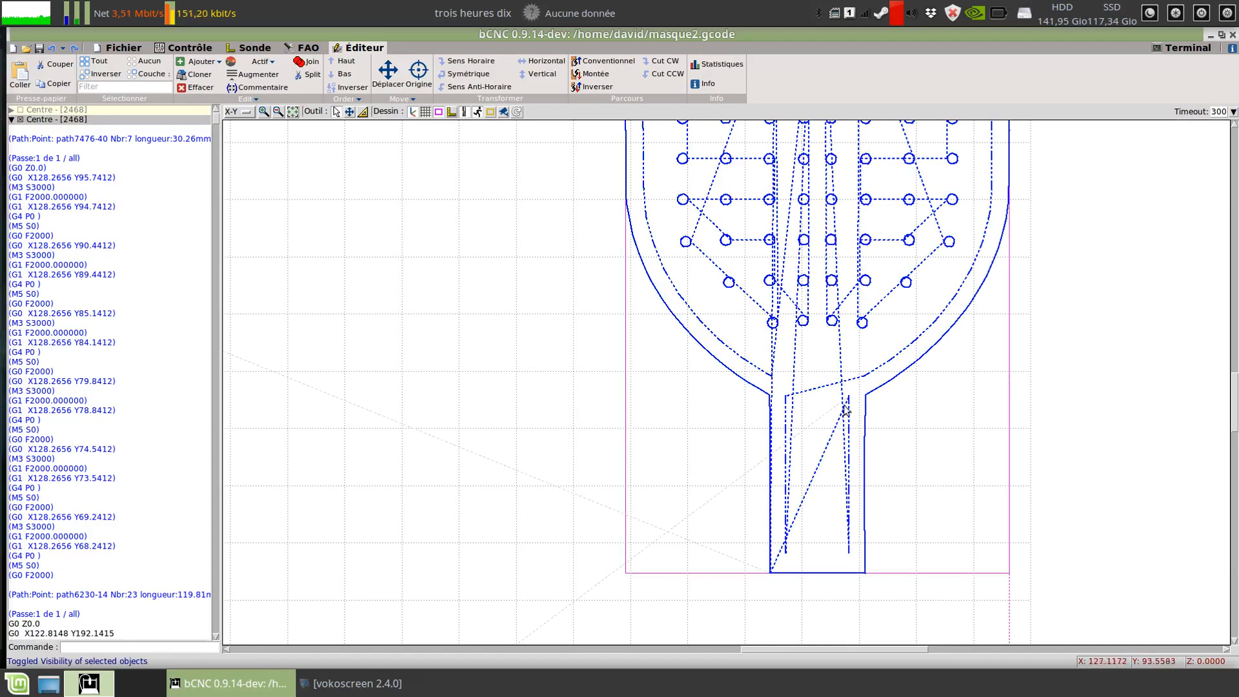
pyautogui.click(868, 588)
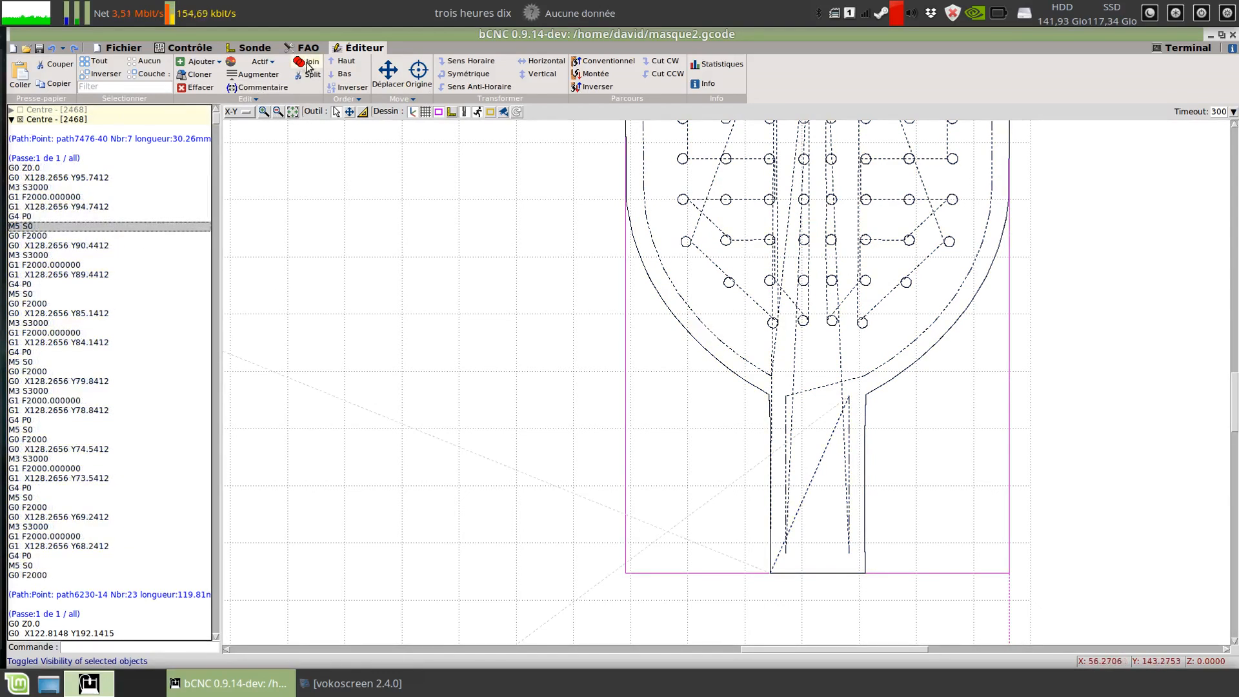
# Collapse the second Centre block, activate the first one, and join the two Centre blocks
pyautogui.scroll(5, 323, 455)
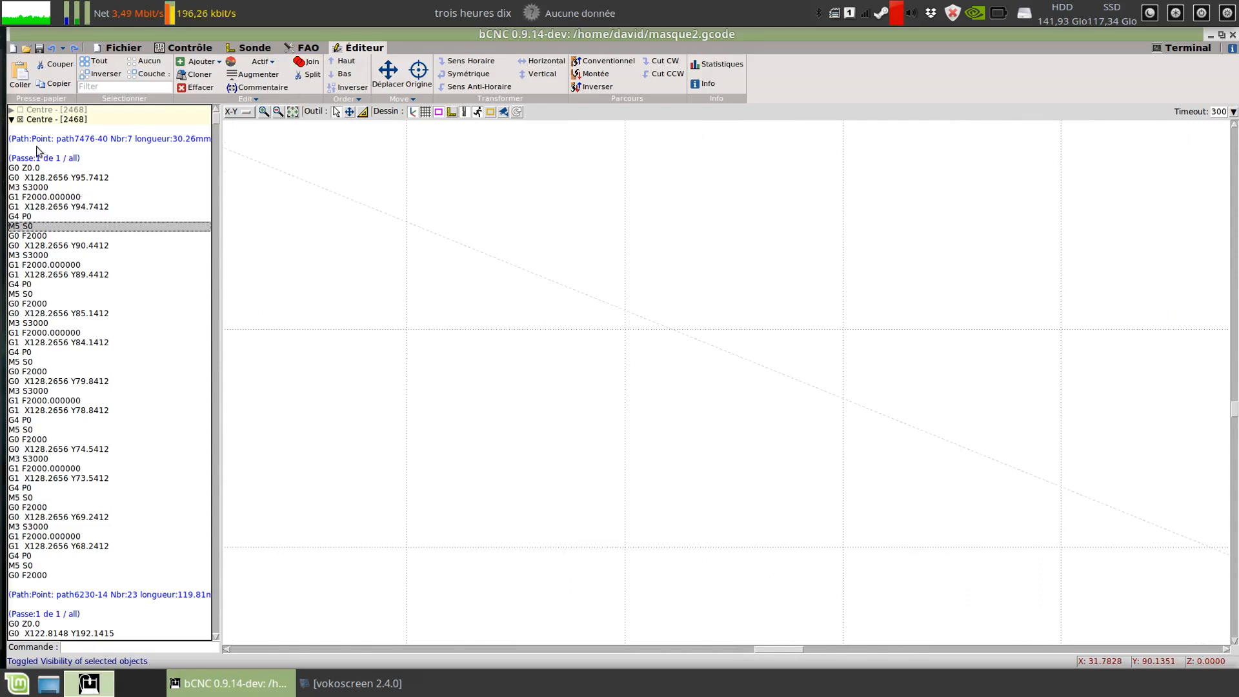
pyautogui.click(12, 120)
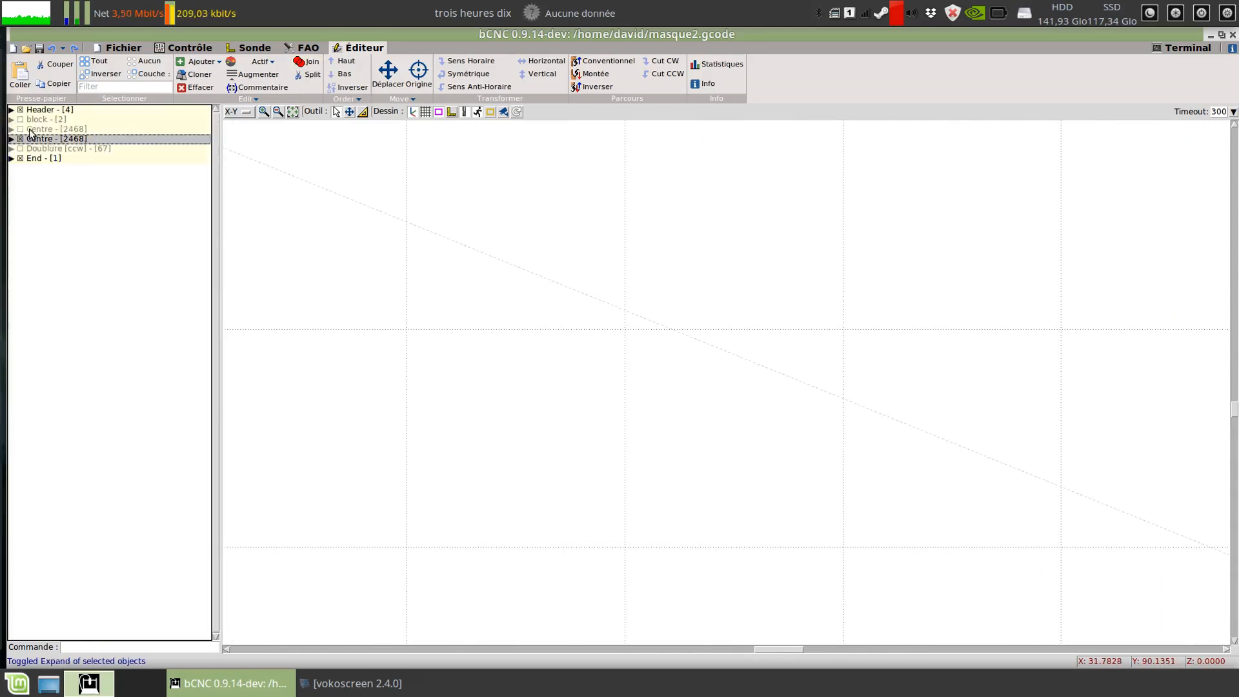
pyautogui.click(28, 130)
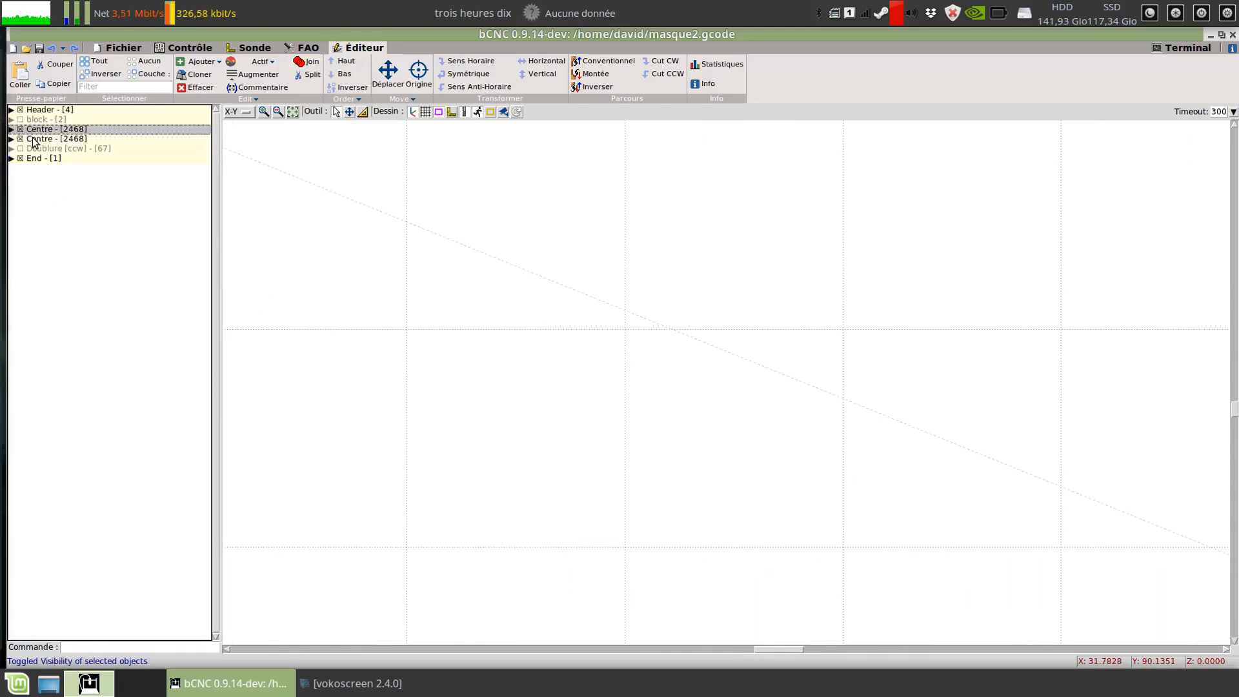
pyautogui.keyDown('ctrl'); pyautogui.click(34, 140); pyautogui.keyUp('ctrl')
pyautogui.click(313, 62)
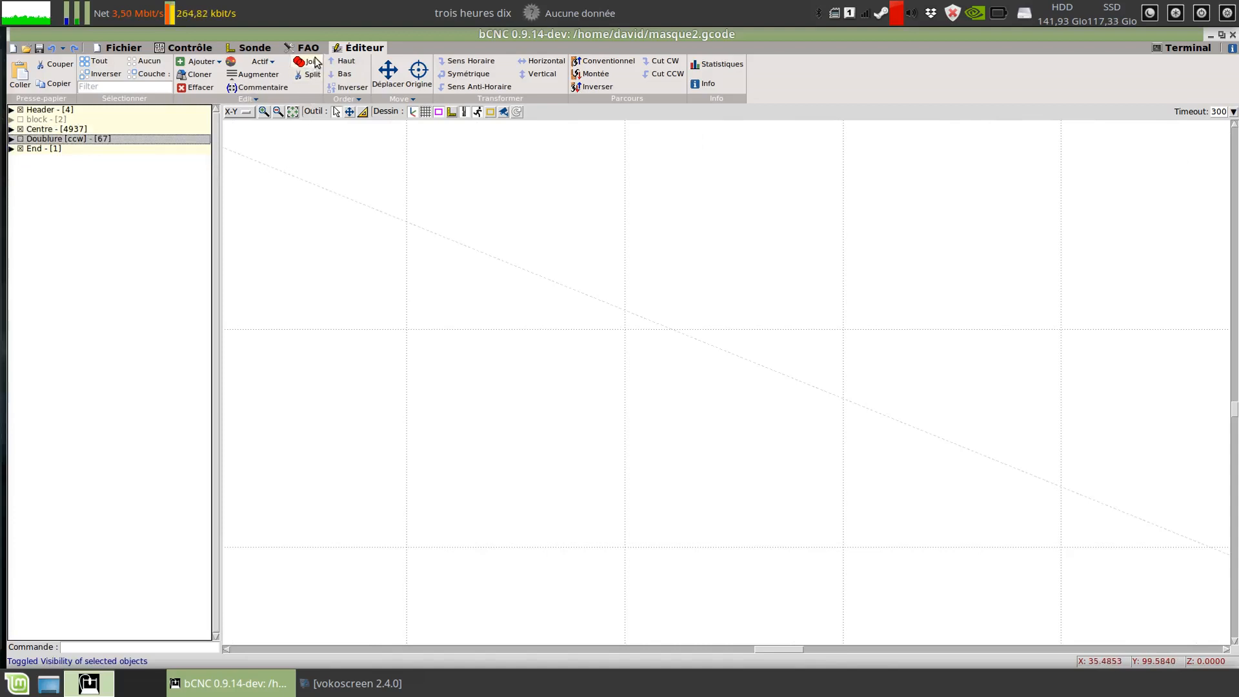
# Expand the joined Centre block and look through its code lines
pyautogui.click(13, 131)
pyautogui.click(58, 421)
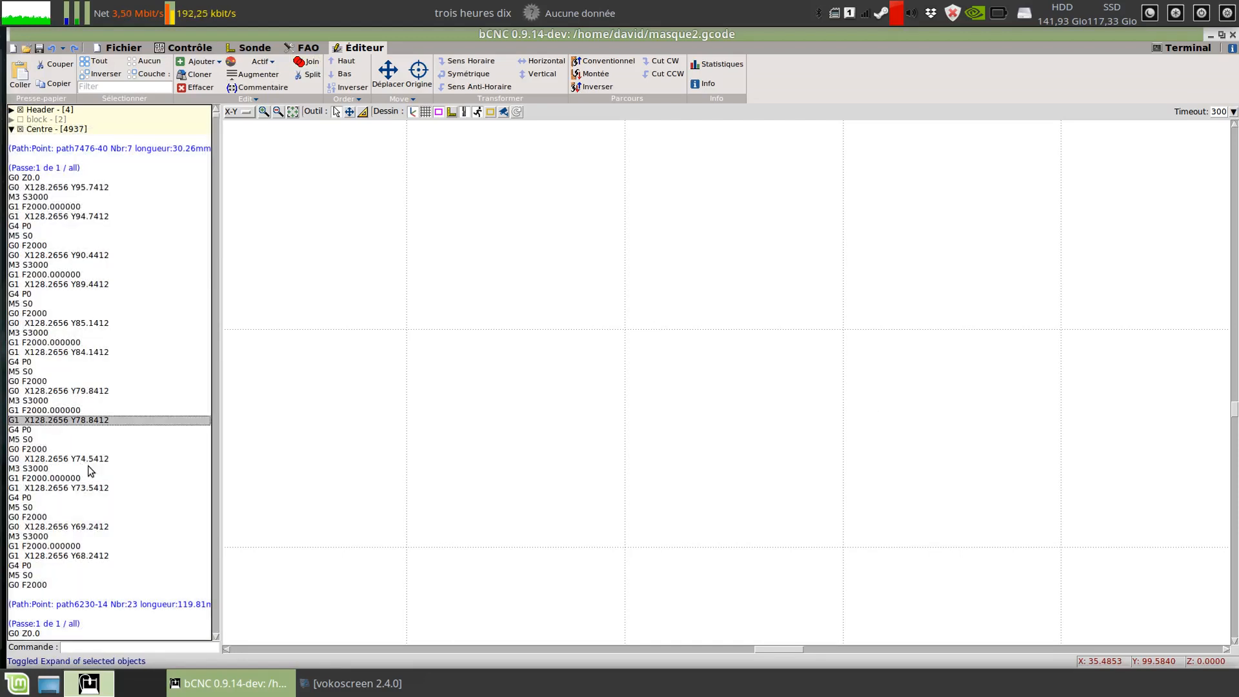
pyautogui.scroll(-5, 90, 471)
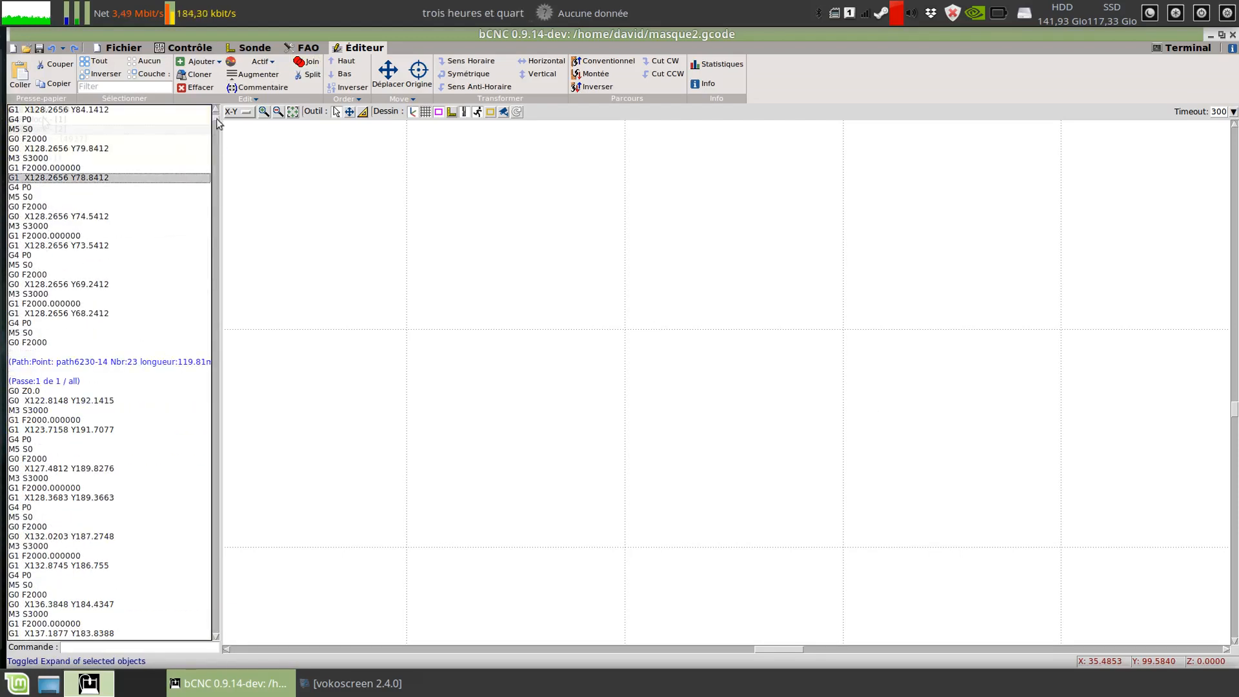
# Join the two entries named block, and expand the joined block
pyautogui.moveTo(55, 130); pyautogui.dragTo(54, 121)
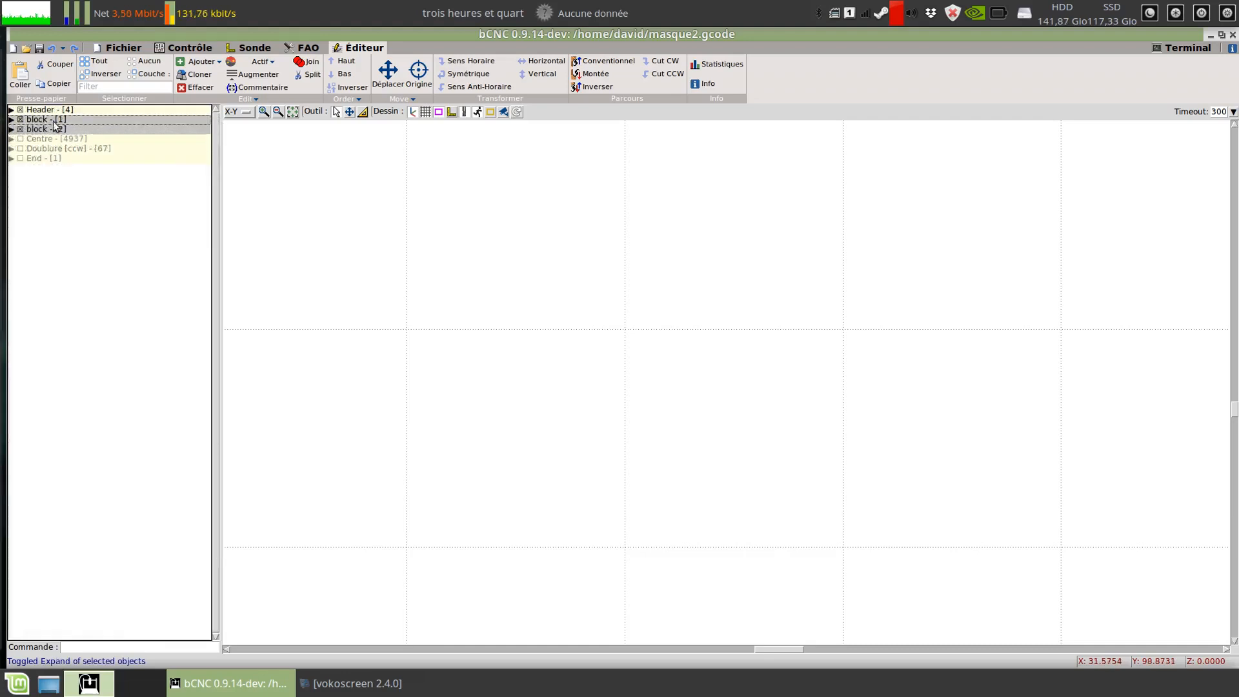
pyautogui.click(304, 63)
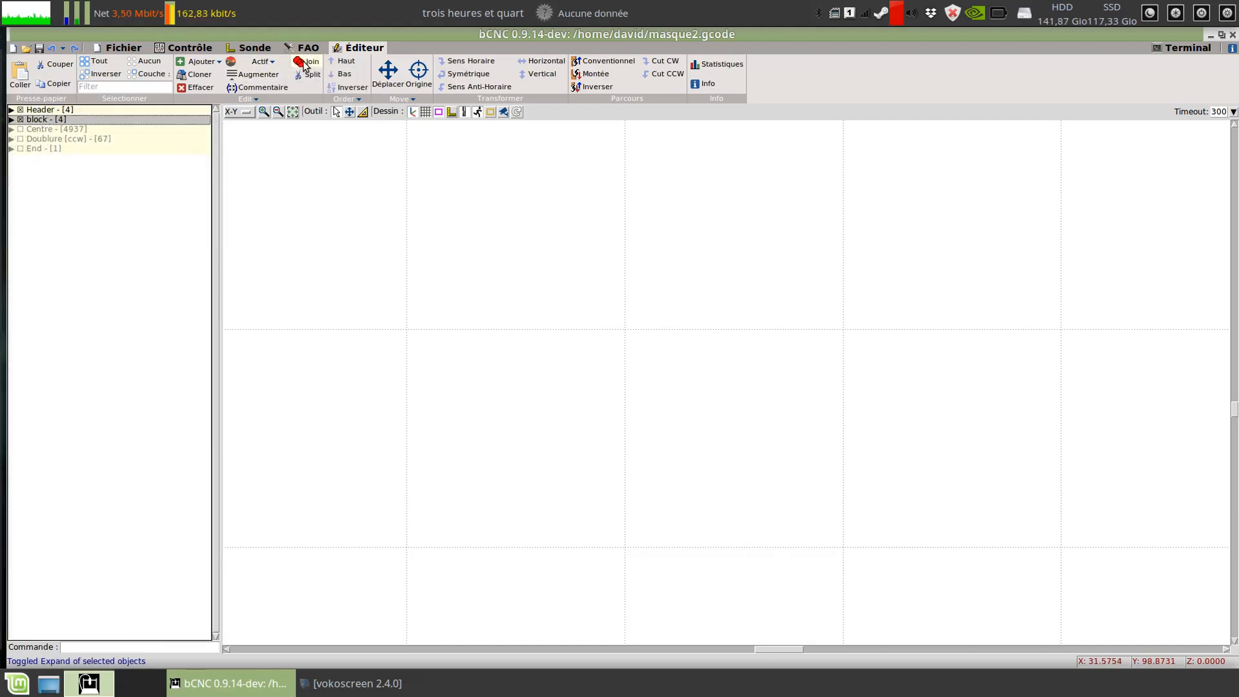
pyautogui.click(12, 120)
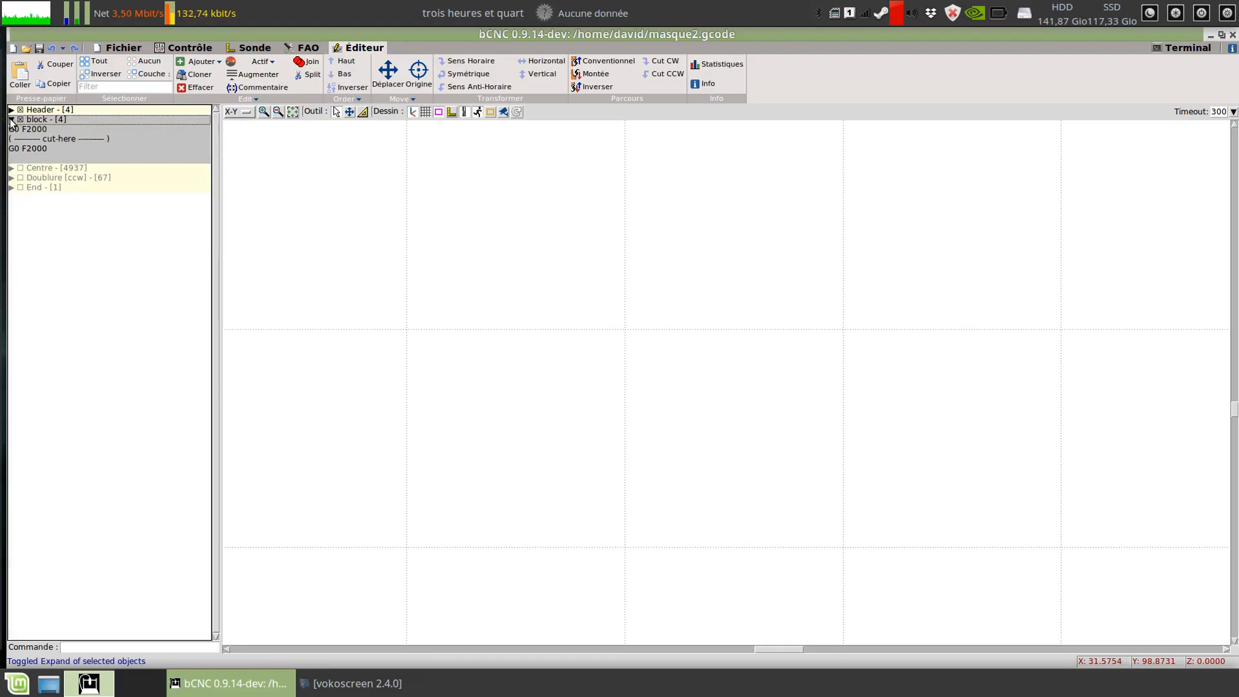
pyautogui.click(44, 149)
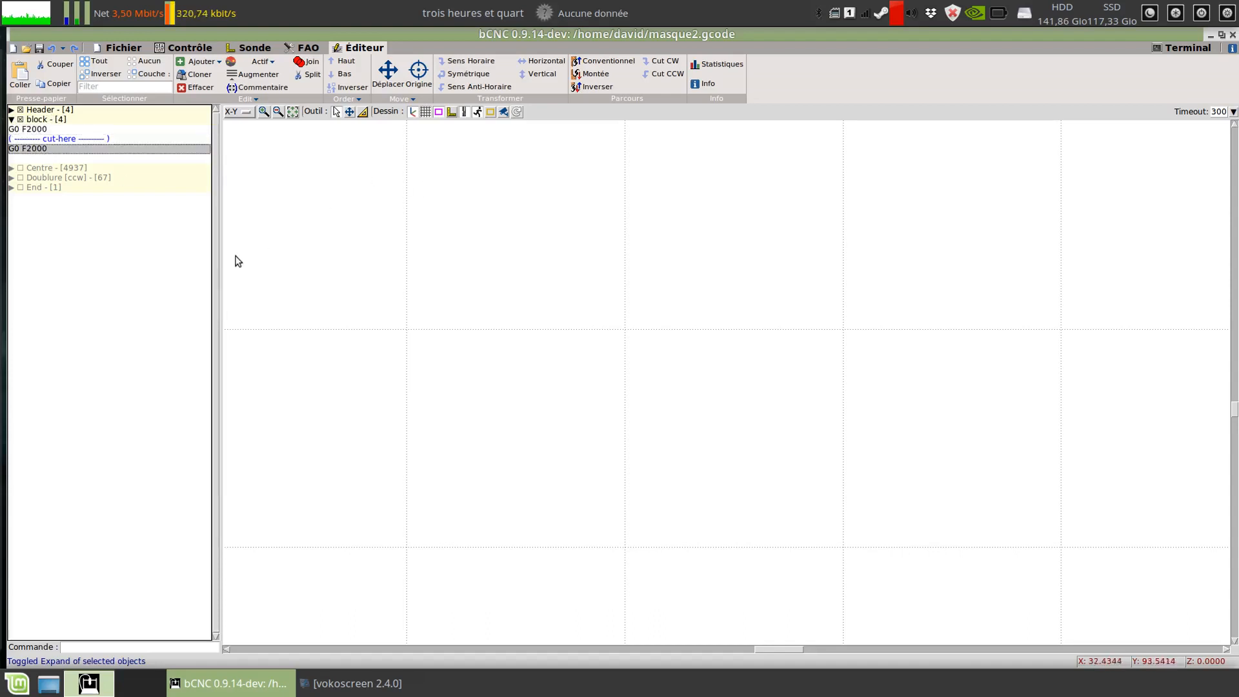
# Examine the lines of the joined block and open its cut-here comment line for editing
pyautogui.click(58, 140)
pyautogui.click(49, 150)
pyautogui.click(33, 121)
pyautogui.click(44, 141)
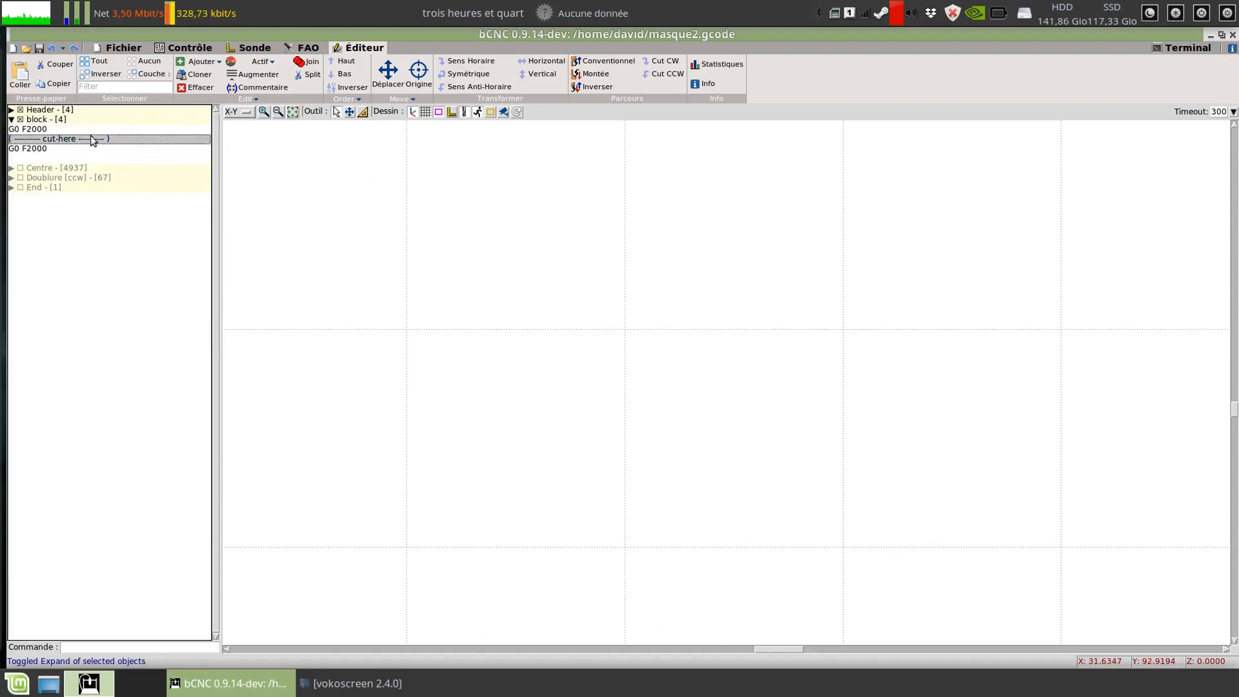
pyautogui.doubleClick(19, 140)
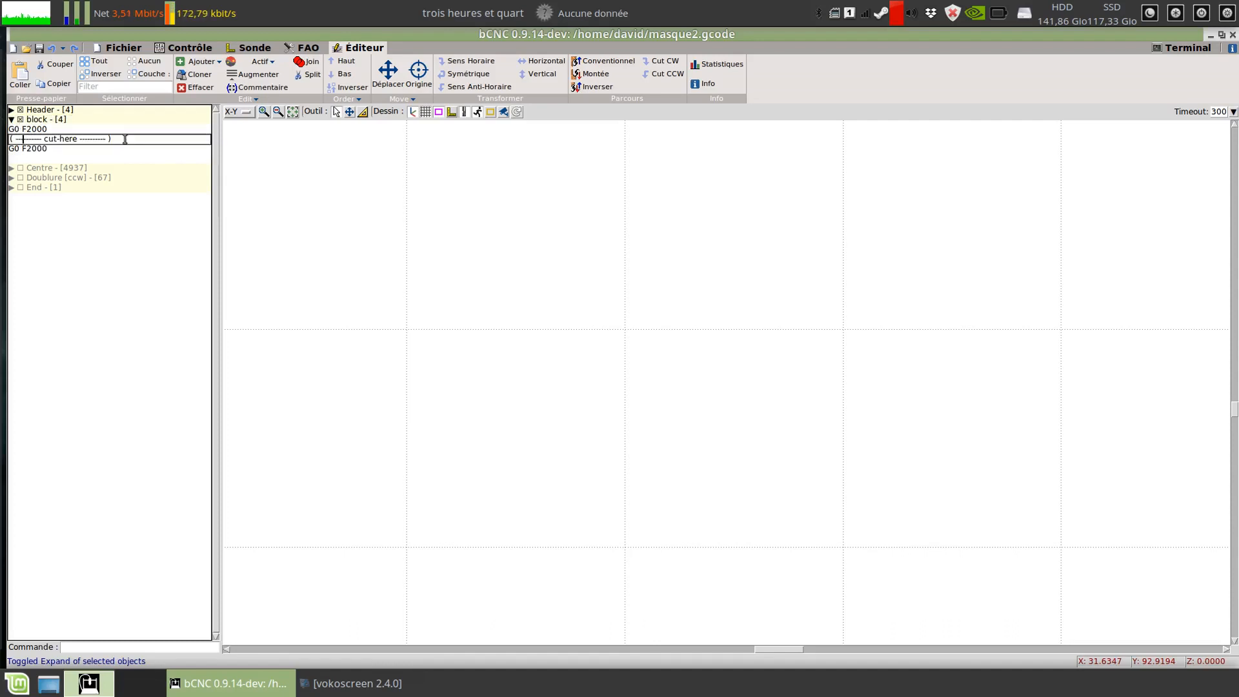
# Insert the line "( ---------- cut-here ---------- )" above G0 X128.2656 Y79.8412 in the last Centre block, and split the block there
pyautogui.press('Return')
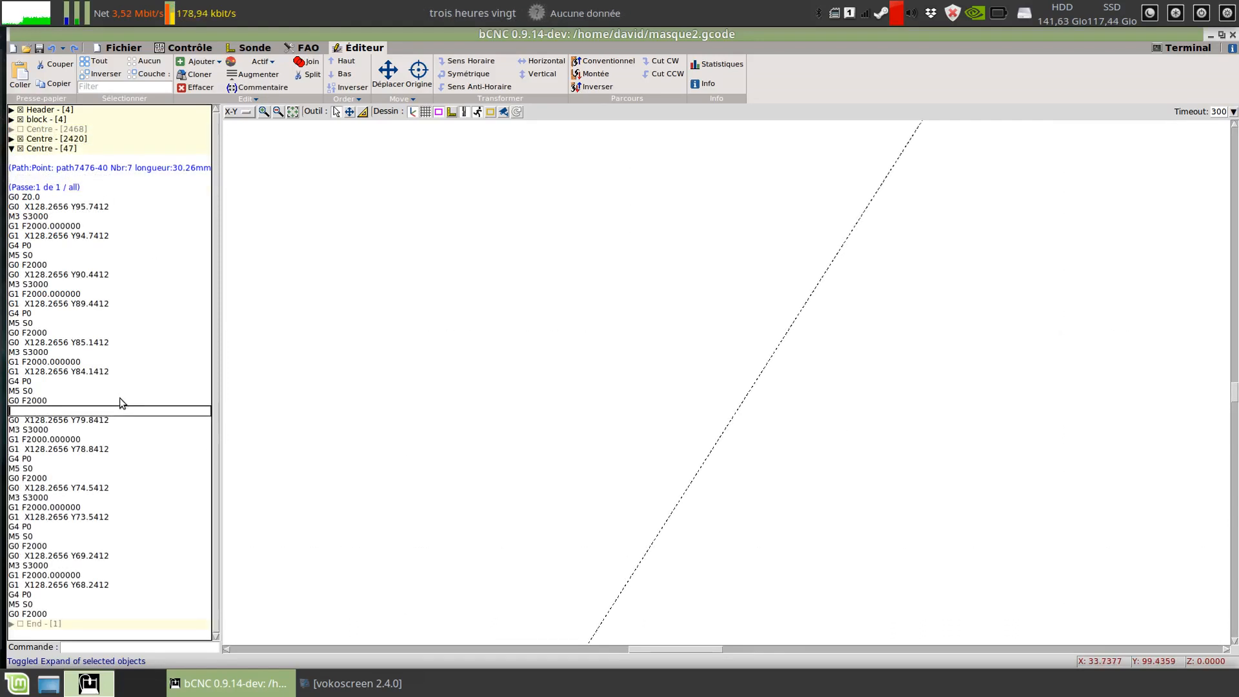
pyautogui.write('( ---------- cut-here ---------- )')
pyautogui.press('Return')
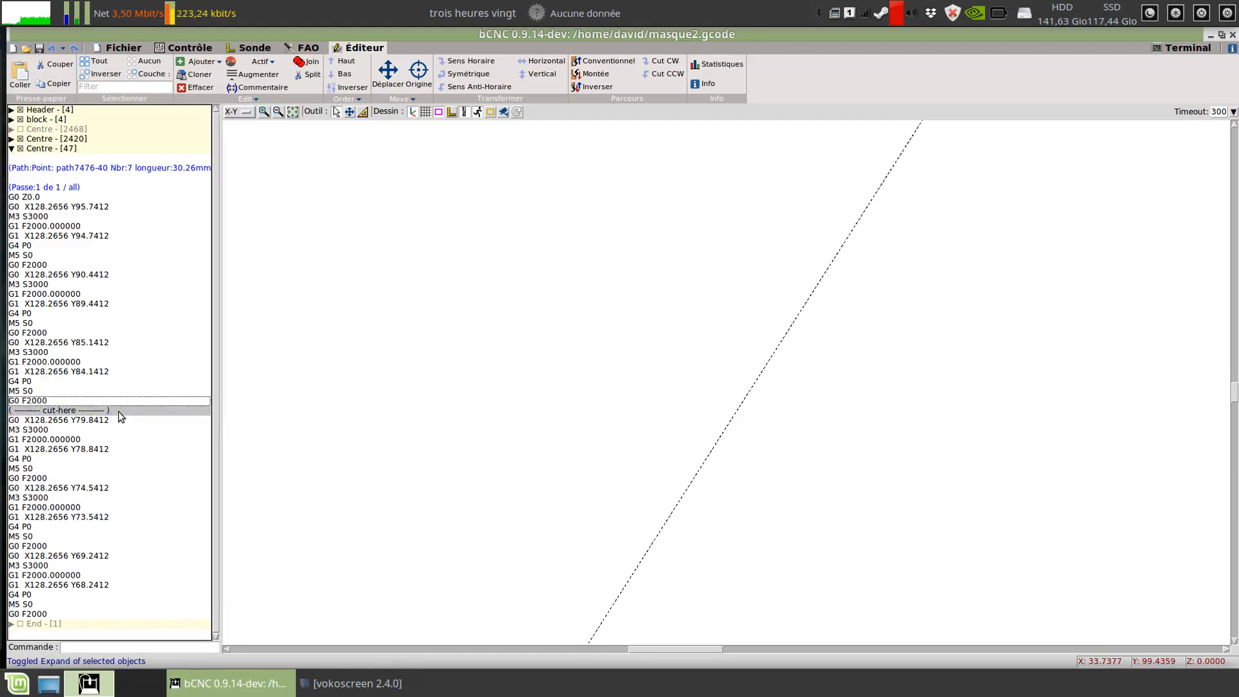
pyautogui.click(38, 150)
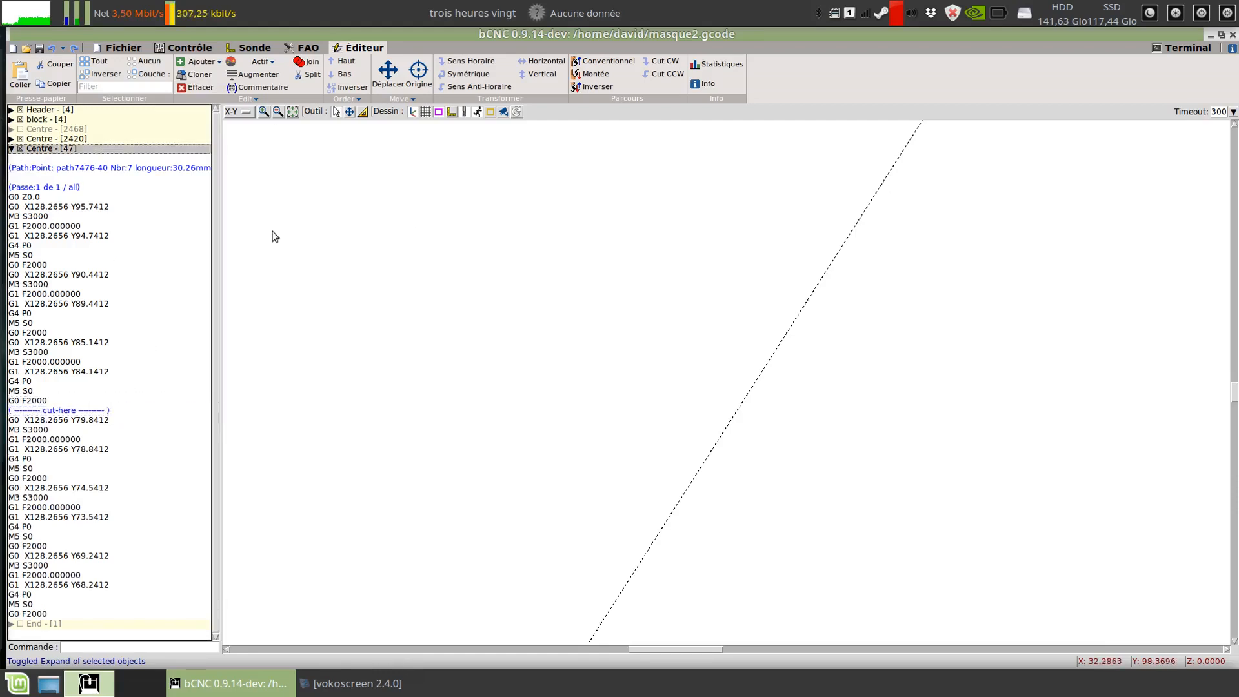
pyautogui.click(308, 75)
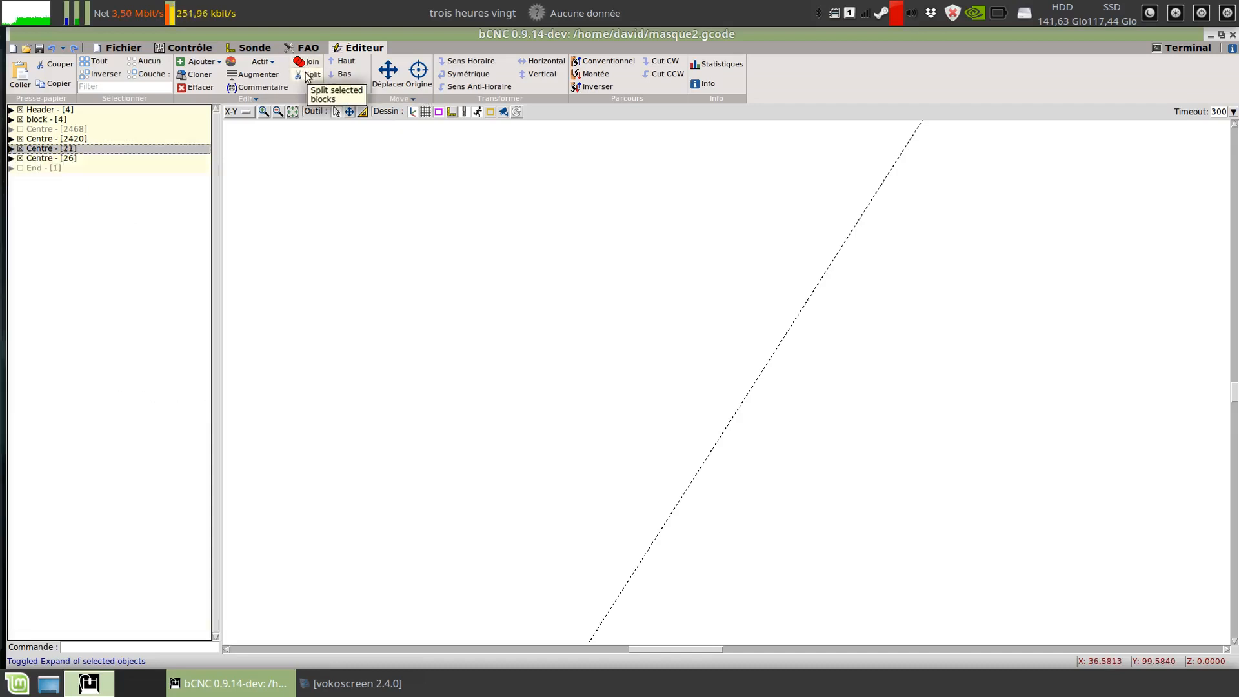
# Expand both Centre blocks produced by the split and examine how their code lines are divided
pyautogui.click(11, 149)
pyautogui.click(11, 362)
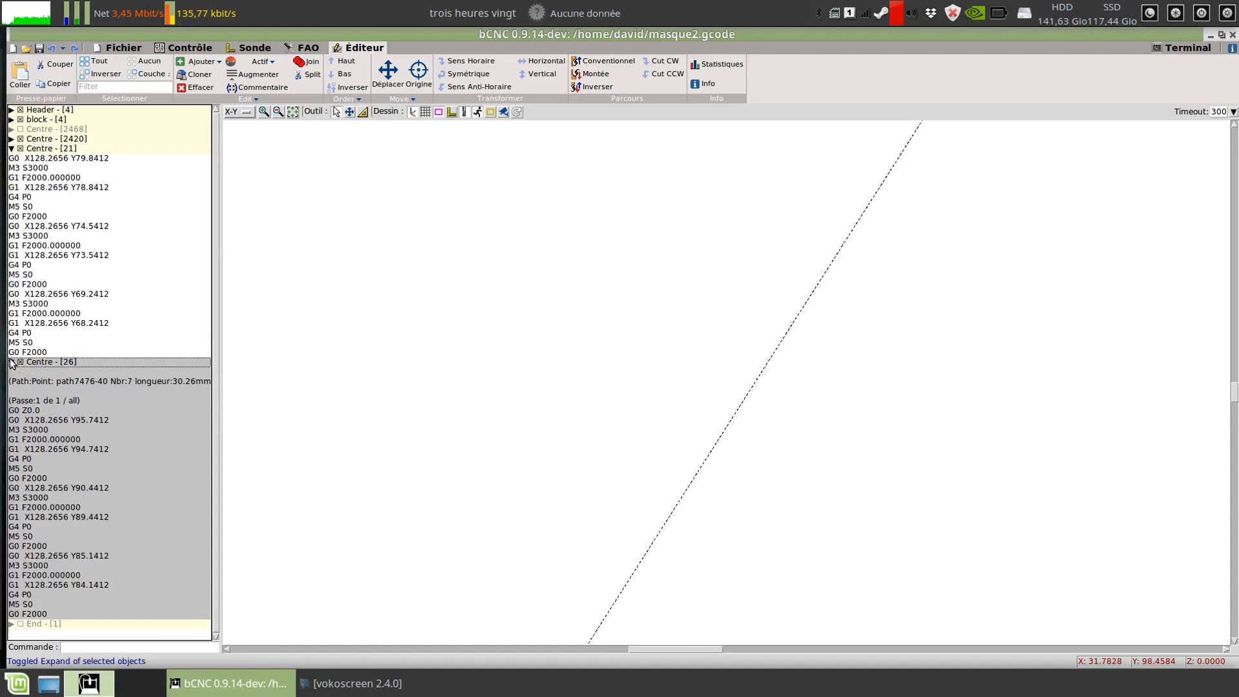
pyautogui.click(159, 405)
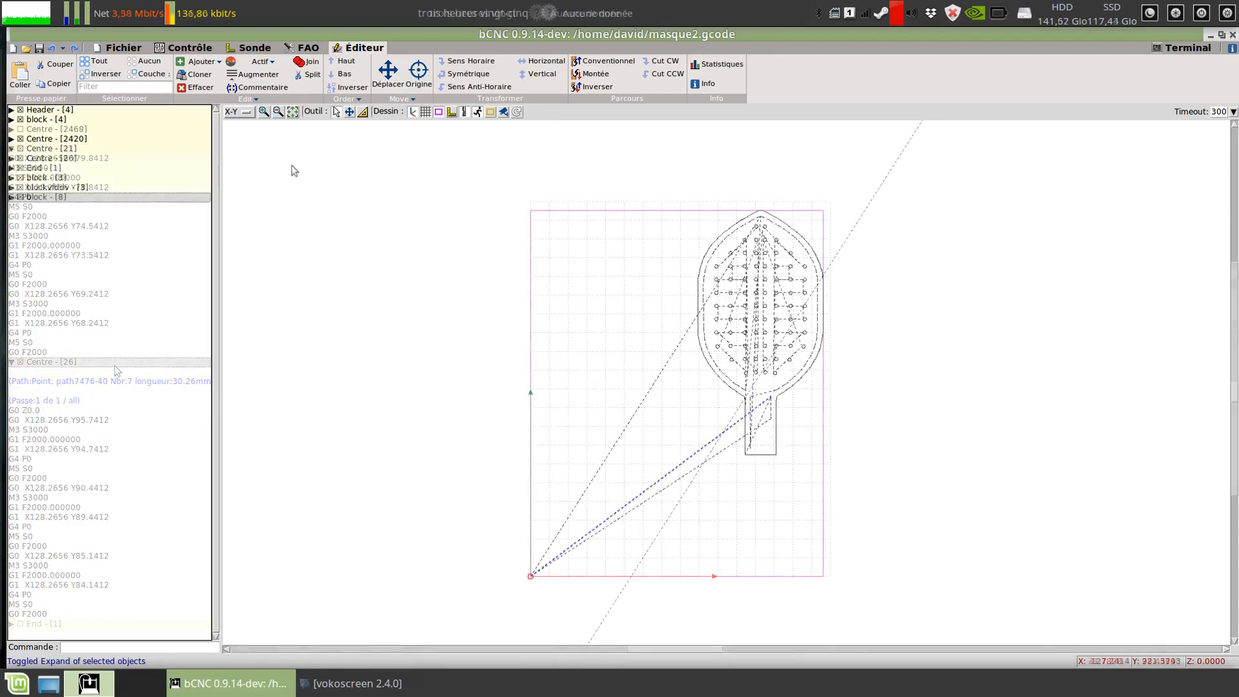
pyautogui.click(256, 99)
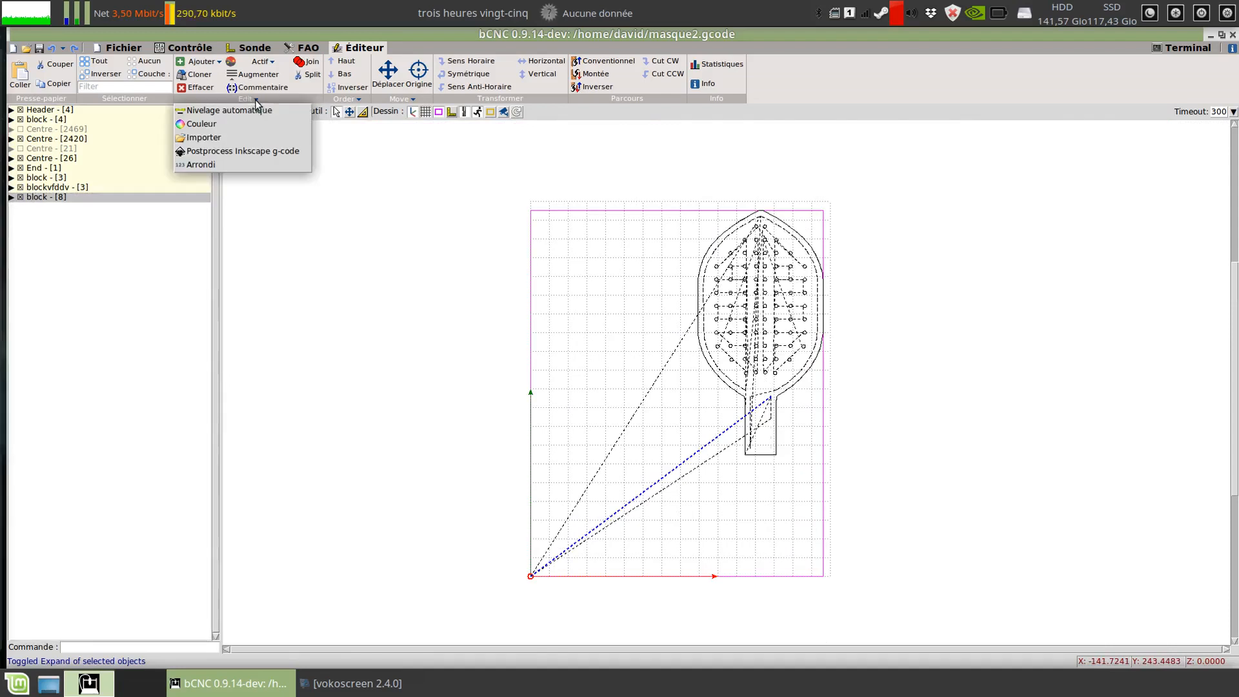
pyautogui.click(363, 100)
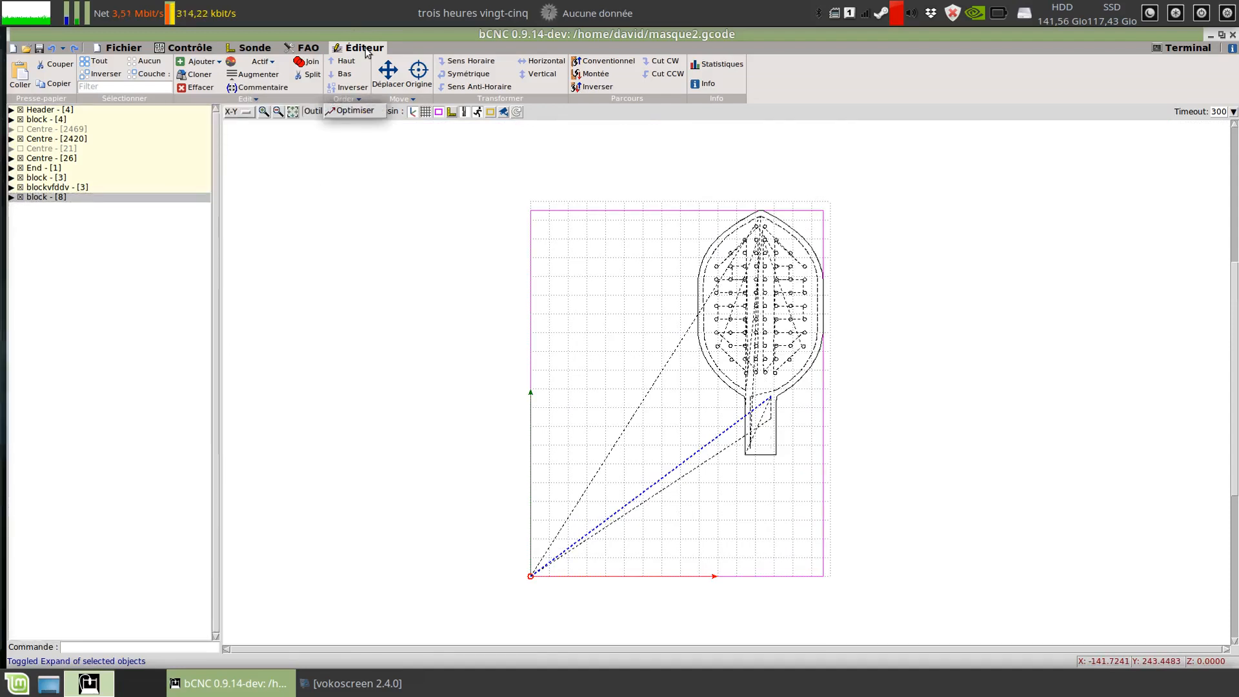
pyautogui.click(405, 98)
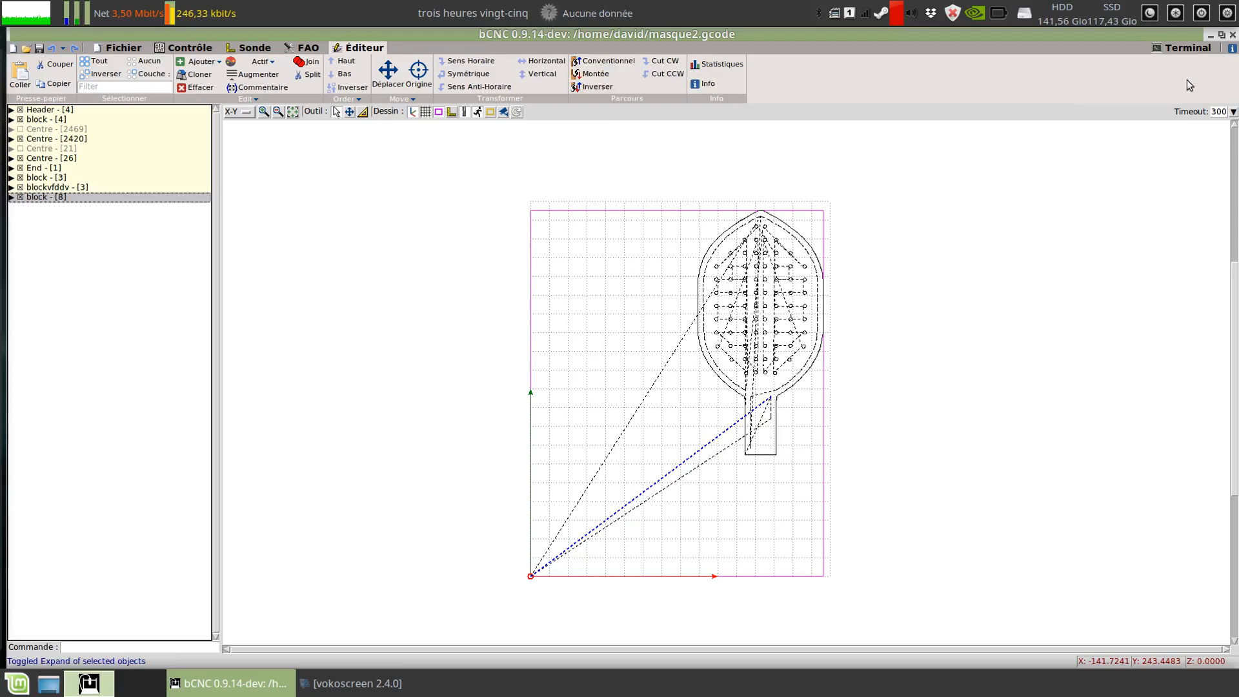
pyautogui.click(291, 99)
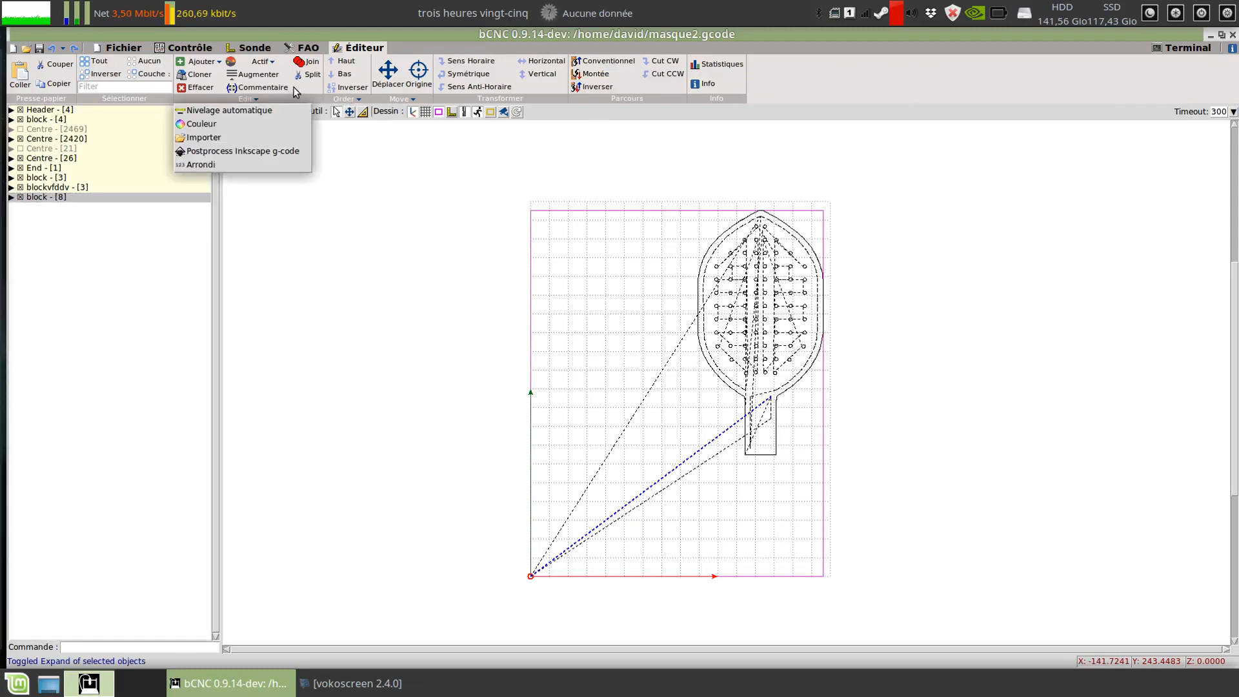
# Review the additional edit options, and select the decoupe block in the test.gcode drawing
pyautogui.click(299, 92)
pyautogui.click(284, 99)
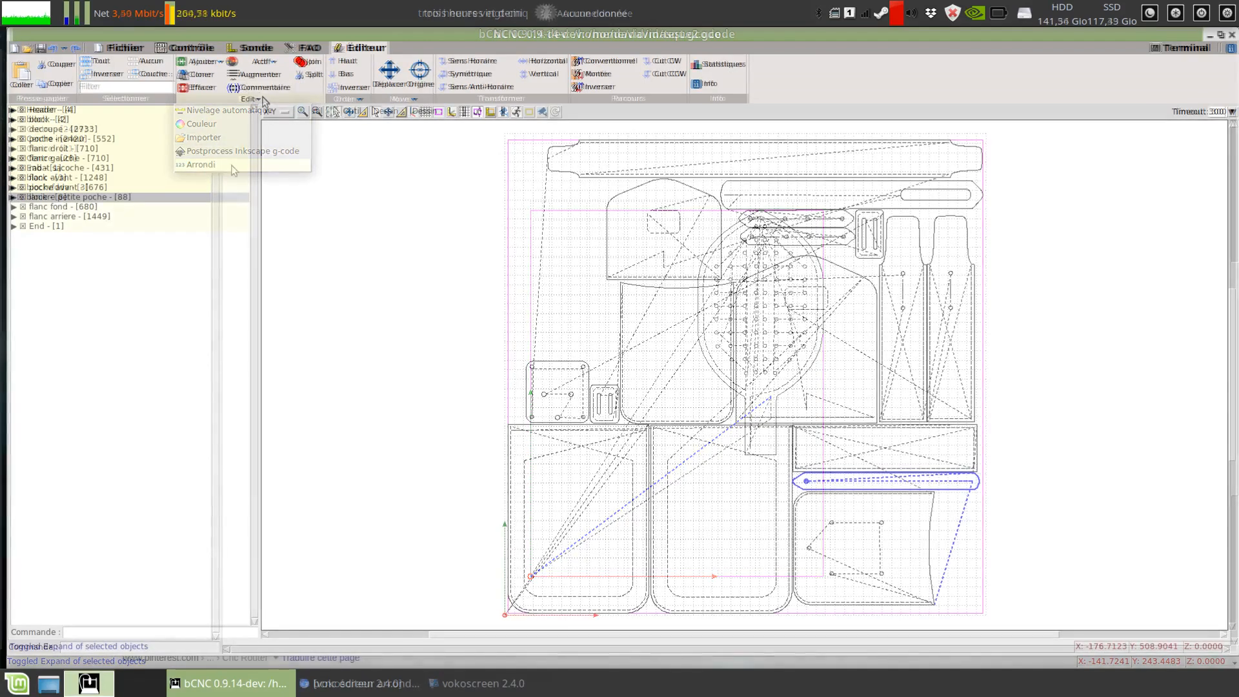
pyautogui.click(262, 100)
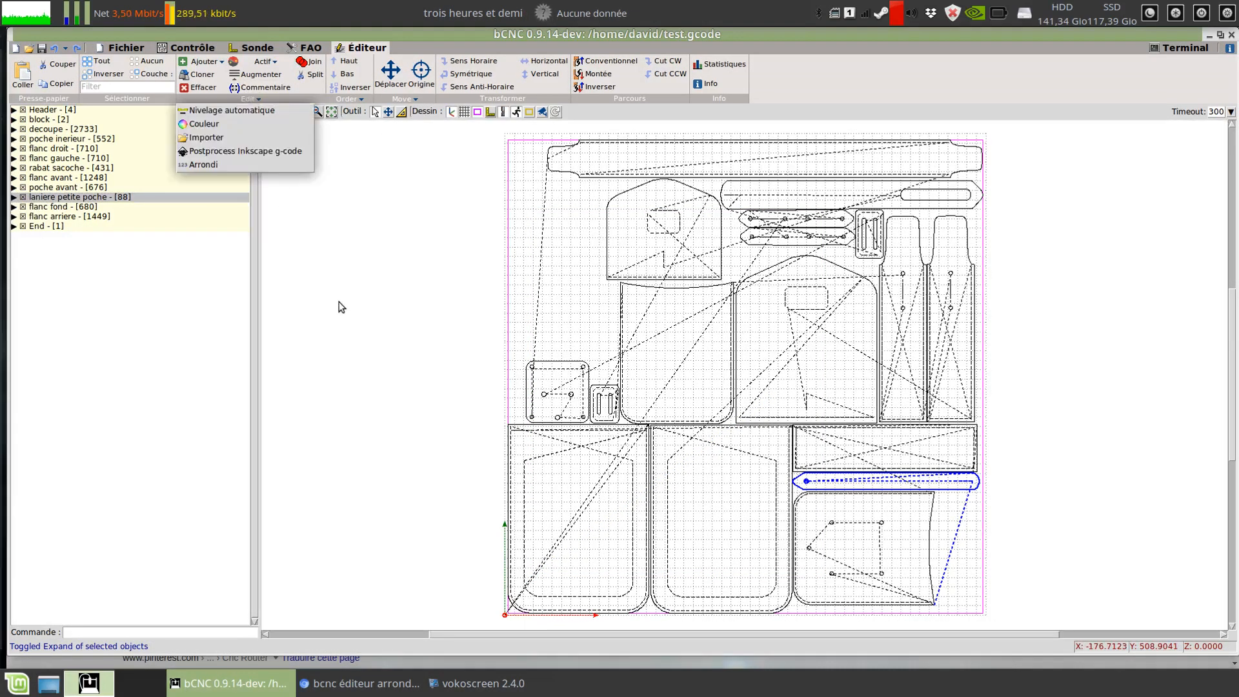
pyautogui.click(452, 274)
pyautogui.click(610, 250)
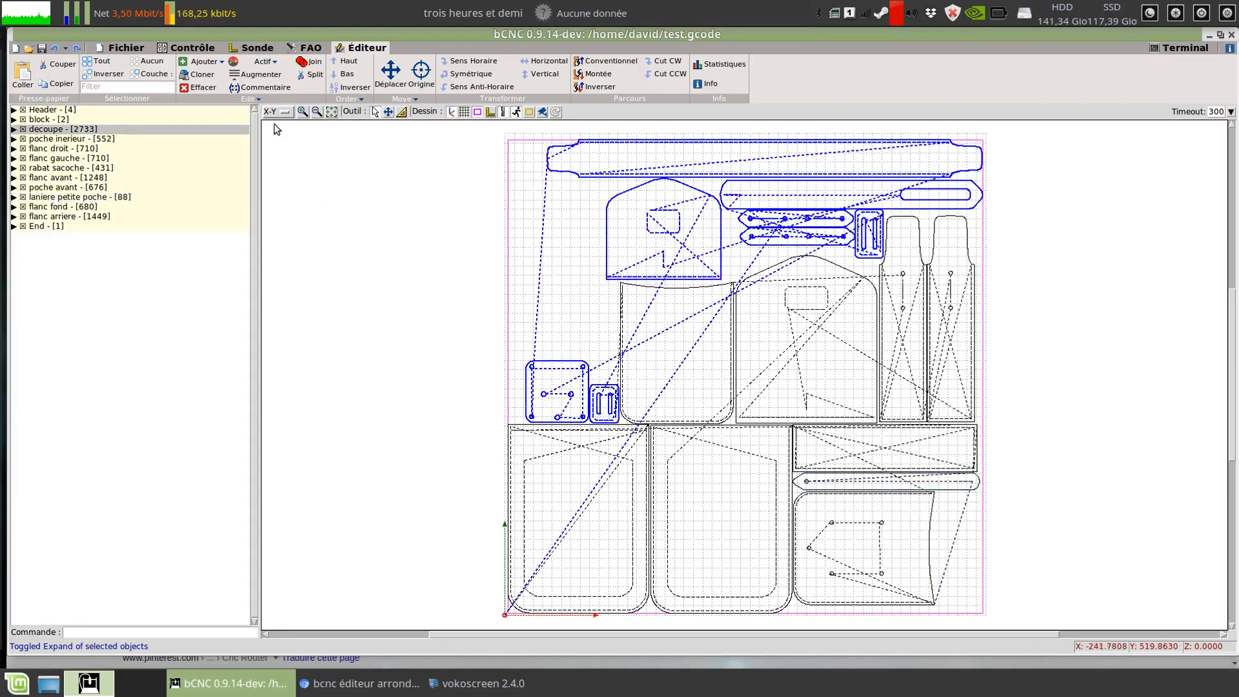
pyautogui.click(255, 100)
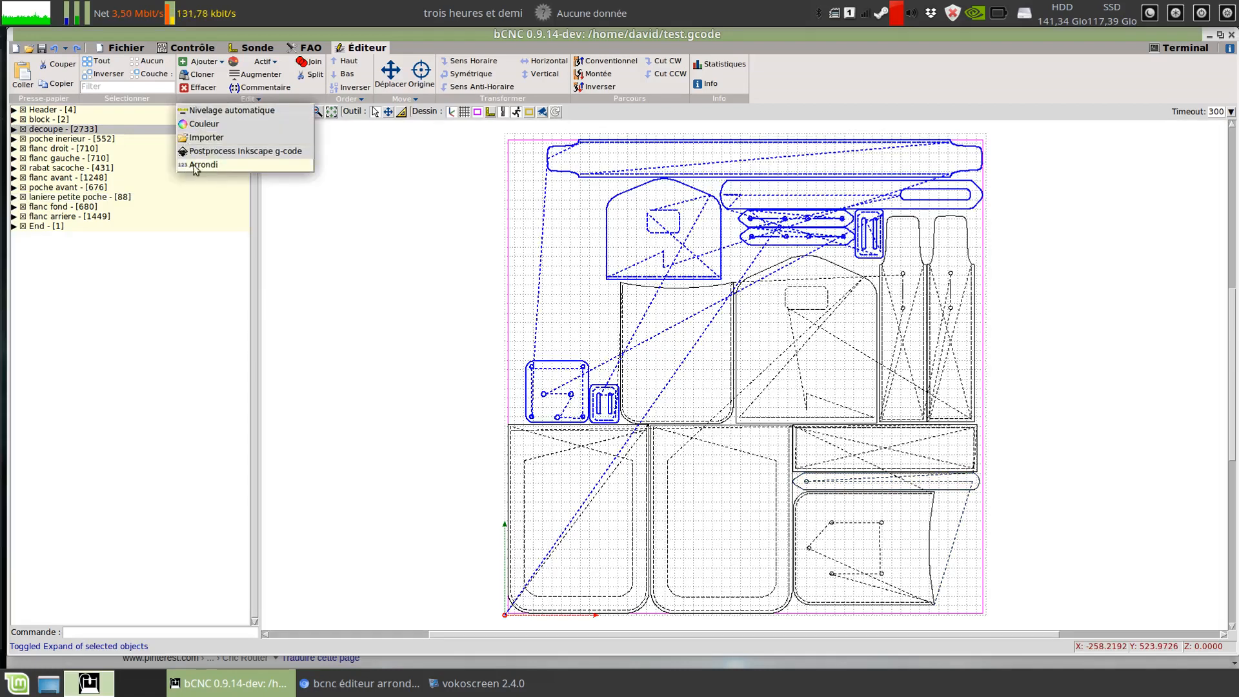
# Expand the flanc avant block and examine its code lines, including G1 X172.4613 Y157.1711
pyautogui.click(14, 180)
pyautogui.click(14, 177)
pyautogui.click(61, 409)
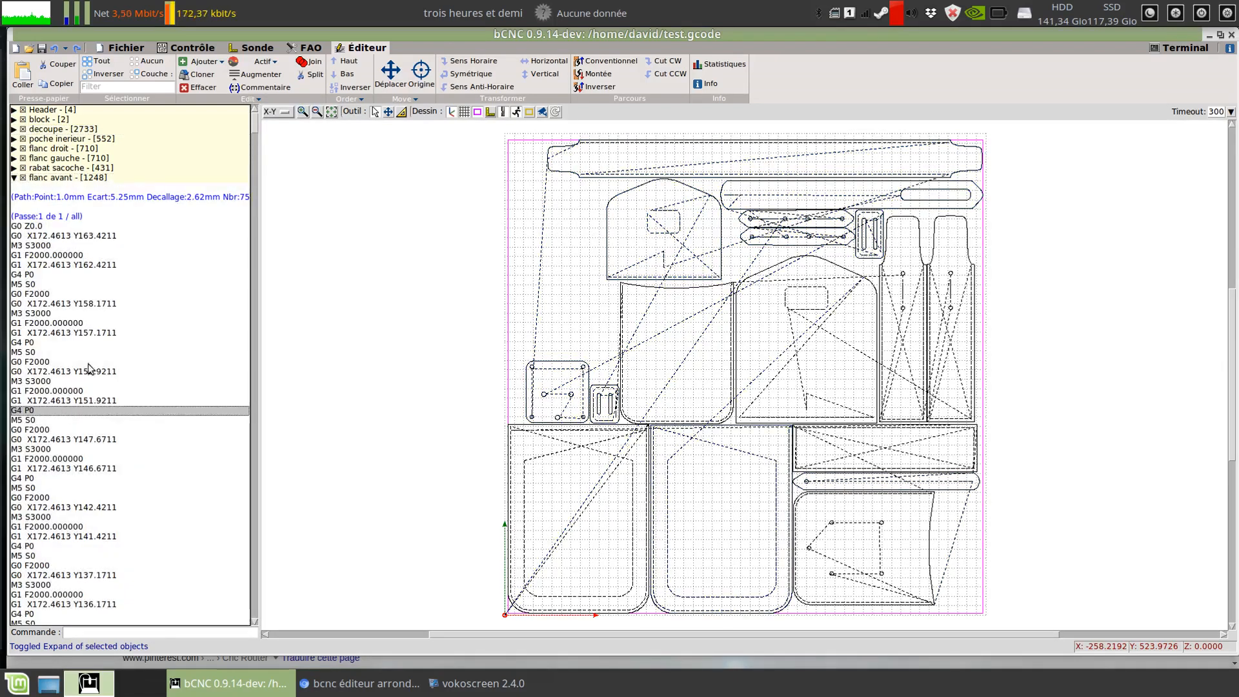
pyautogui.click(99, 333)
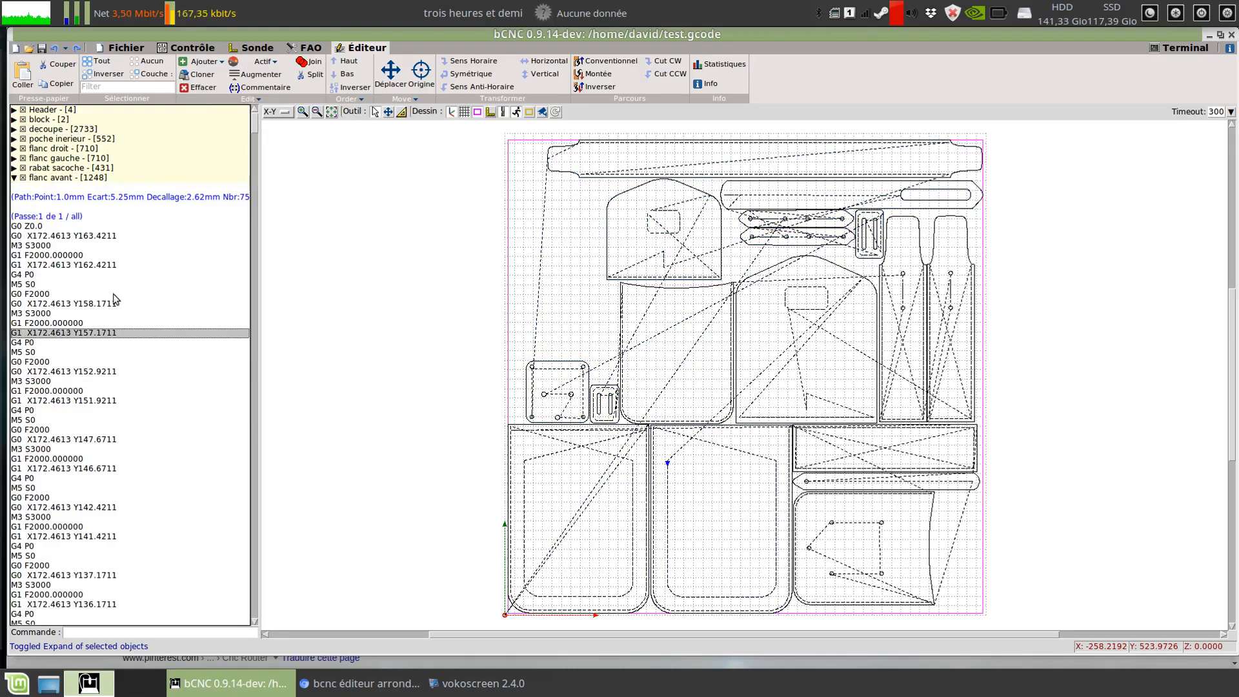
# Import test.gcode into the empty editor
pyautogui.click(252, 98)
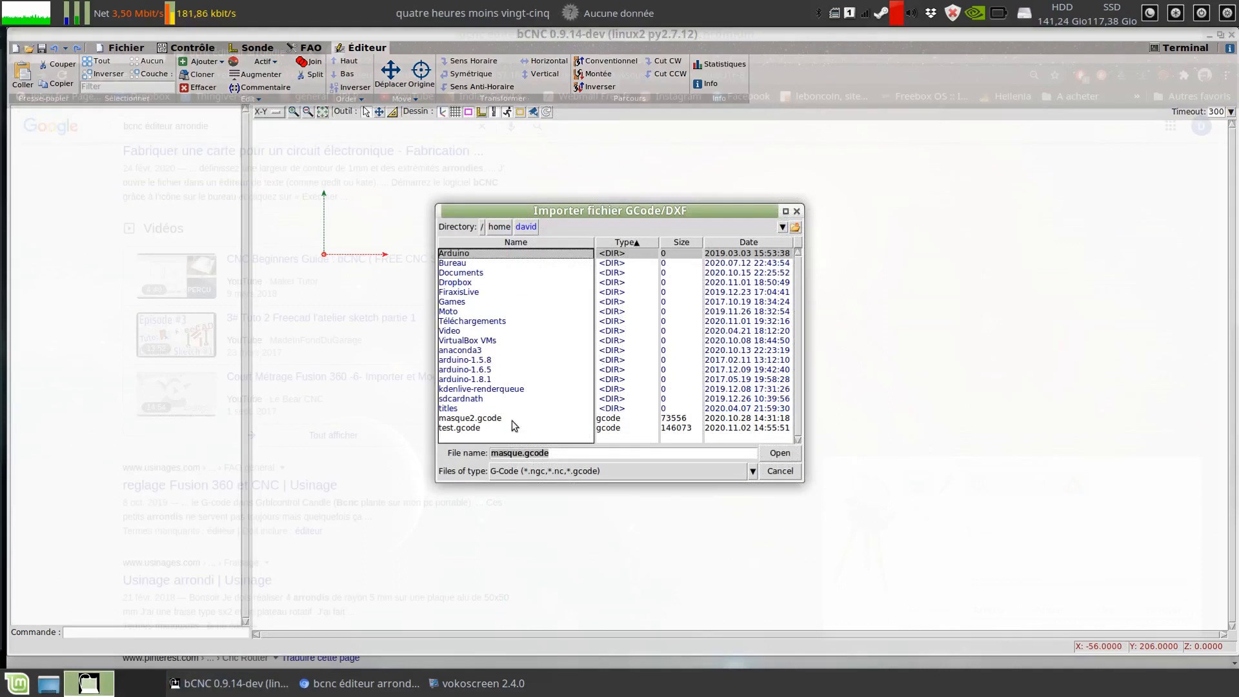
pyautogui.click(459, 429)
pyautogui.click(763, 456)
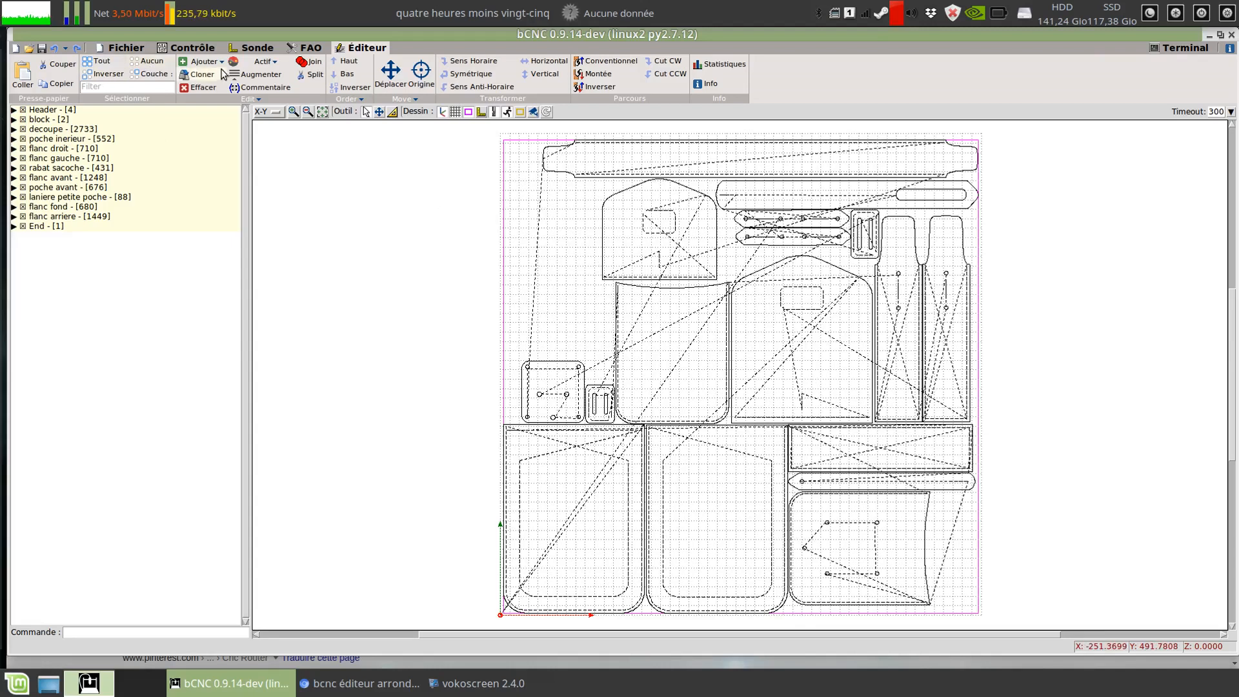
# Import test.nc from the Téléchargements folder in addition to the loaded blocks
pyautogui.click(260, 99)
pyautogui.click(205, 137)
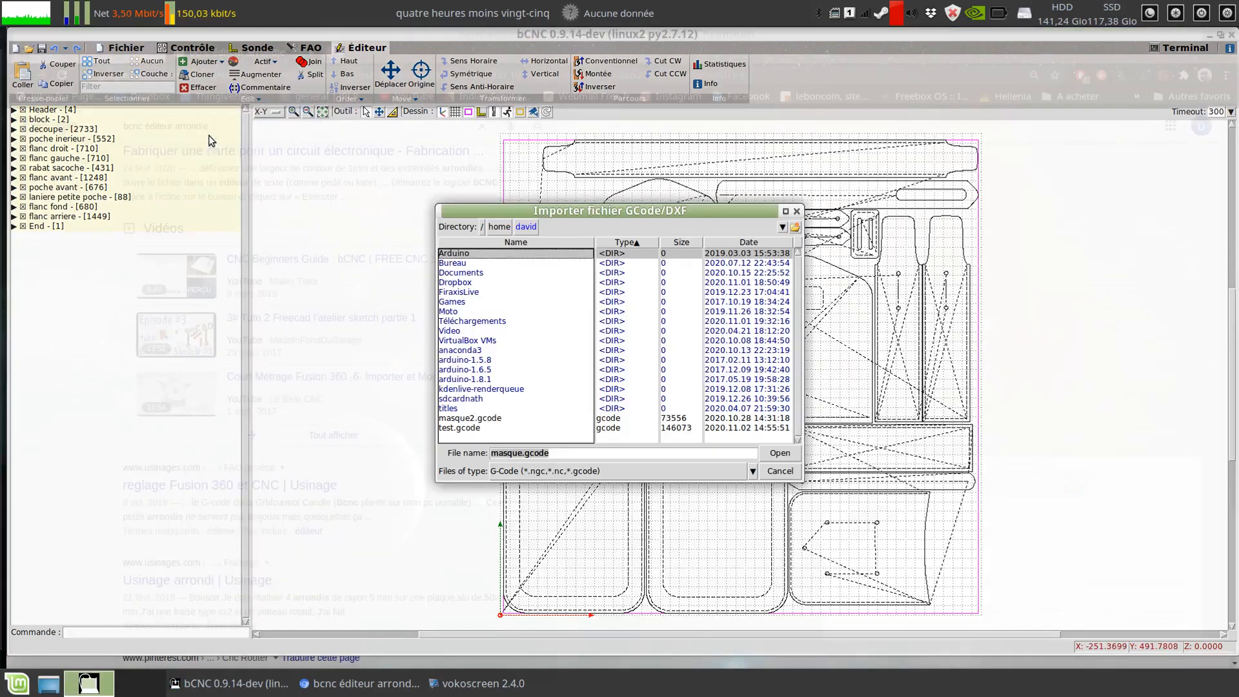
pyautogui.doubleClick(488, 322)
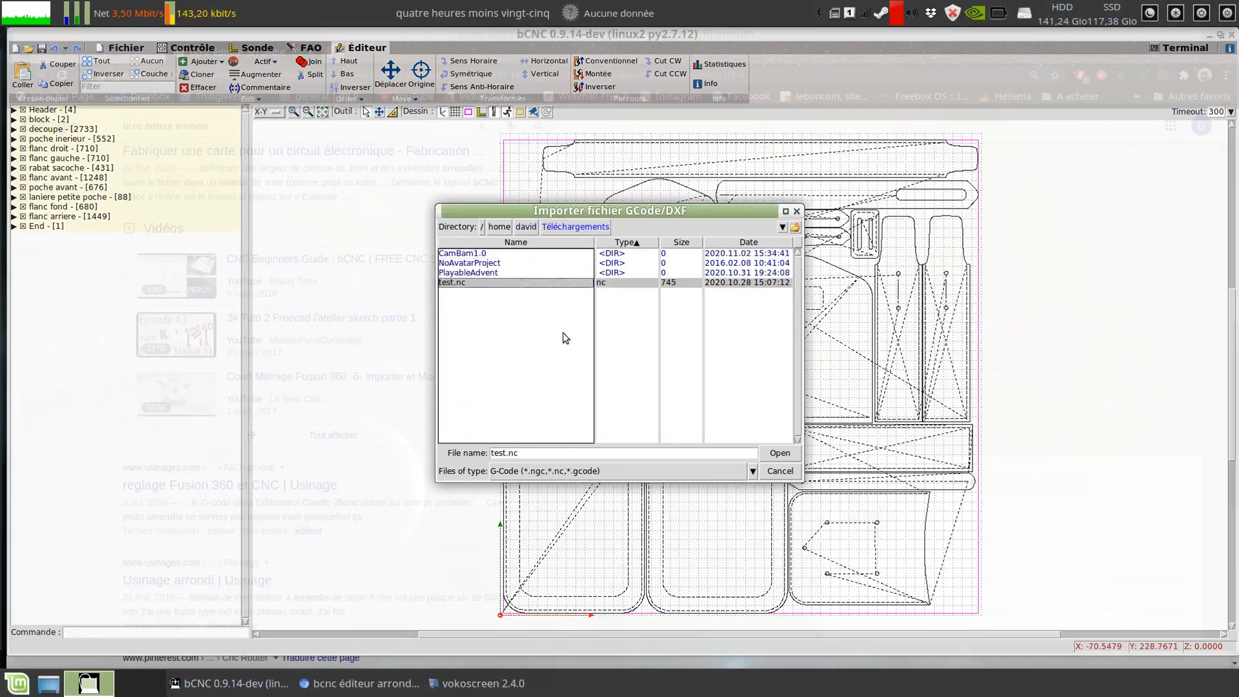
pyautogui.click(779, 453)
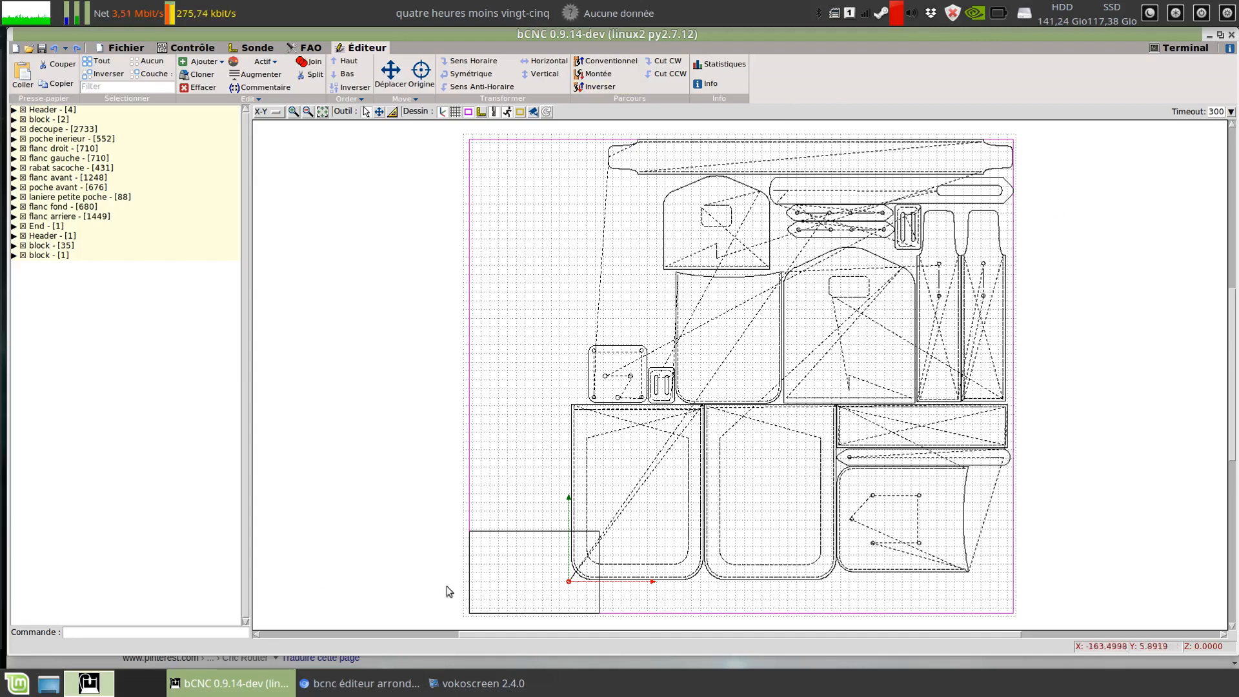
# Import masque2.gcode on top of the blocks already loaded
pyautogui.click(257, 102)
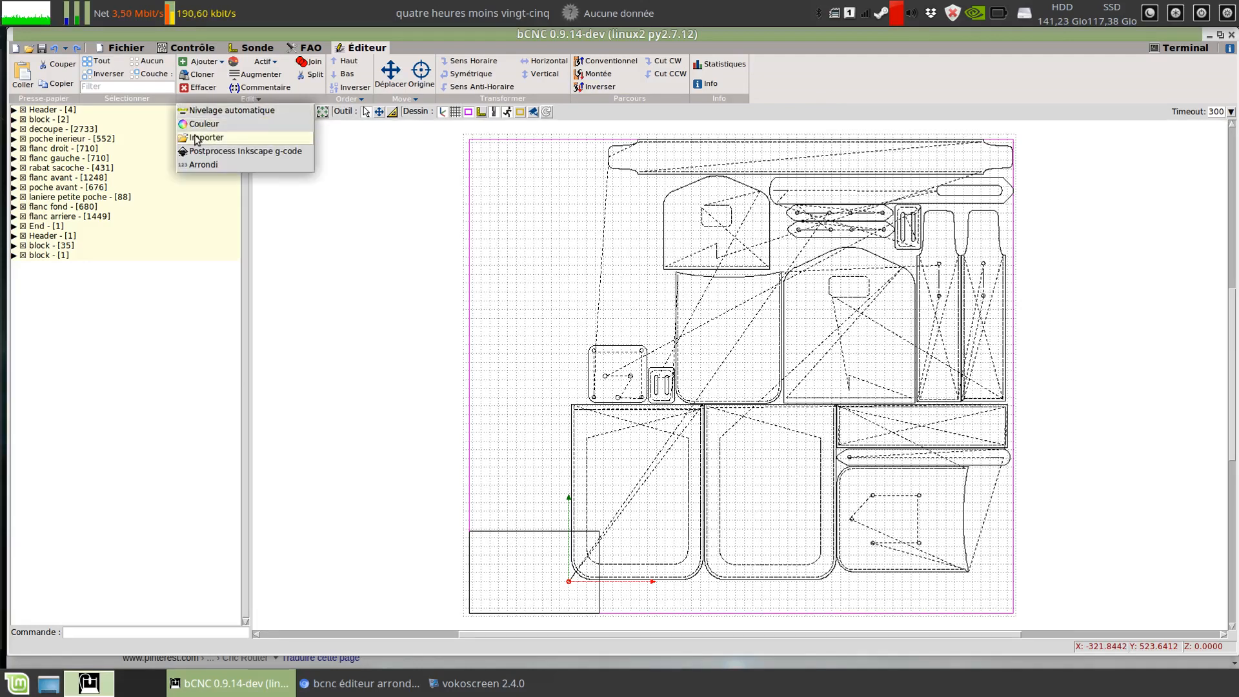
pyautogui.click(197, 138)
pyautogui.click(481, 419)
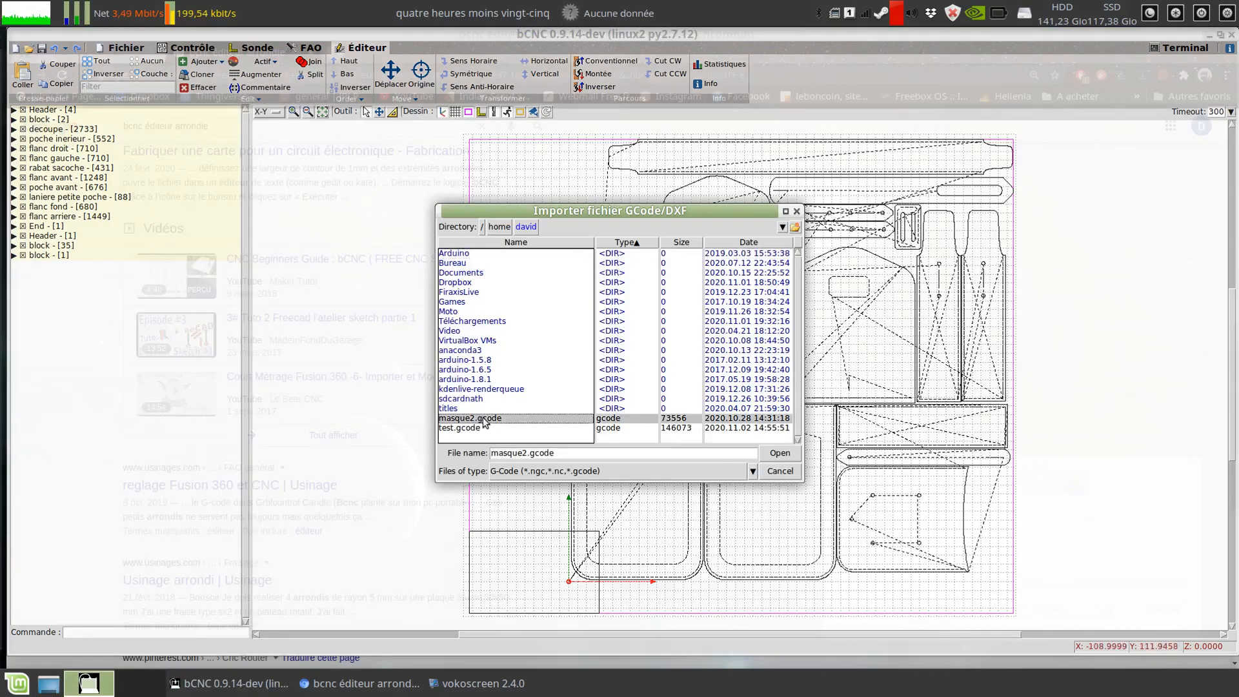
pyautogui.click(791, 452)
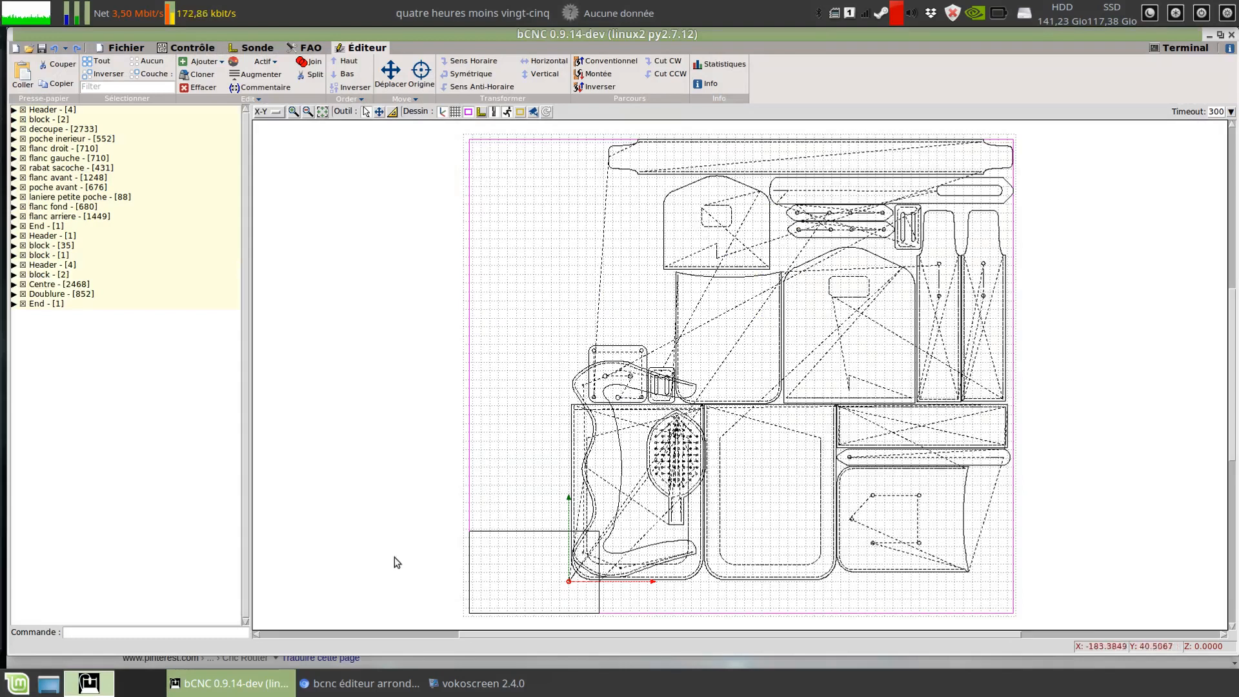
# Recolour all blocks in the list light turquoise by lowering the red component, and select the Centre block to check the result
pyautogui.moveTo(35, 111)
pyautogui.mouseDown()
pyautogui.moveTo(43, 284)
pyautogui.moveTo(102, 368)
pyautogui.mouseUp()
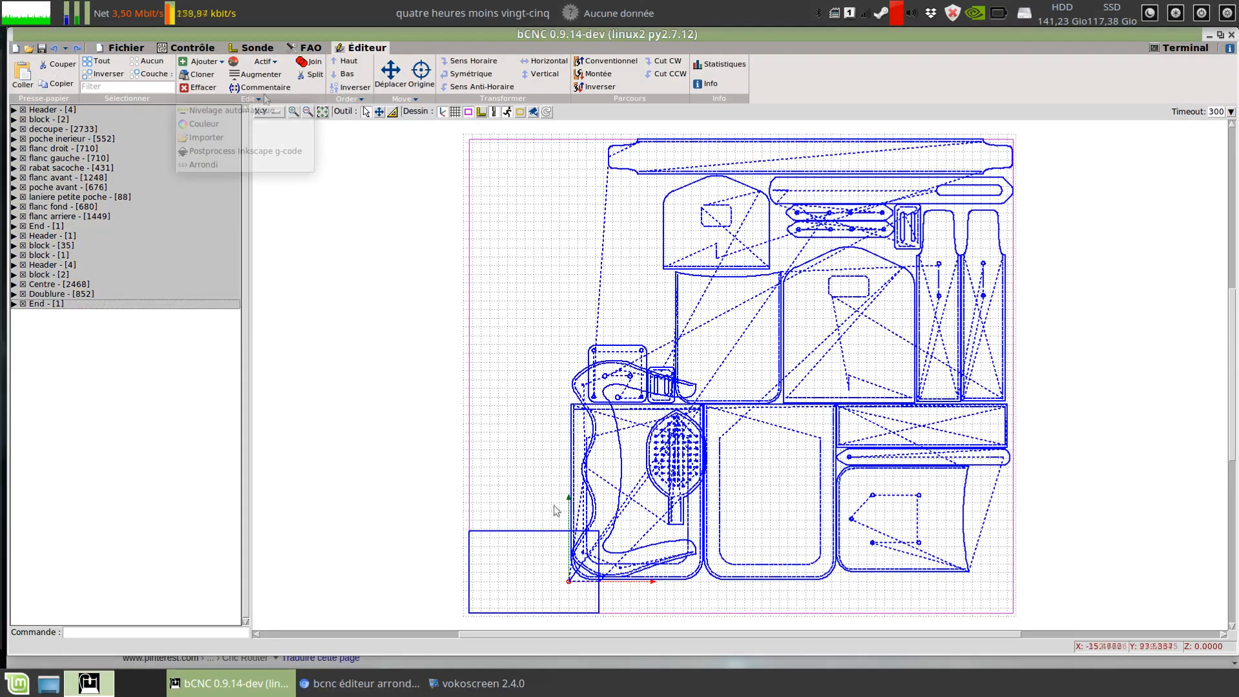
pyautogui.click(205, 123)
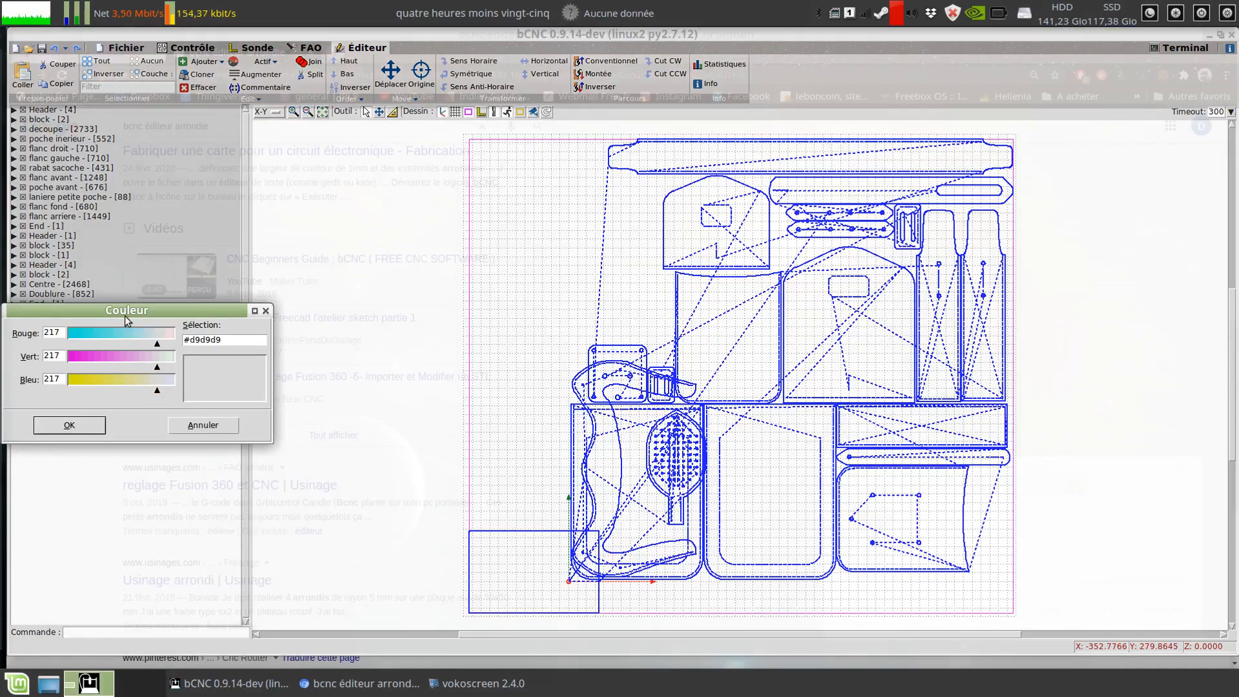
pyautogui.moveTo(125, 311); pyautogui.dragTo(370, 207)
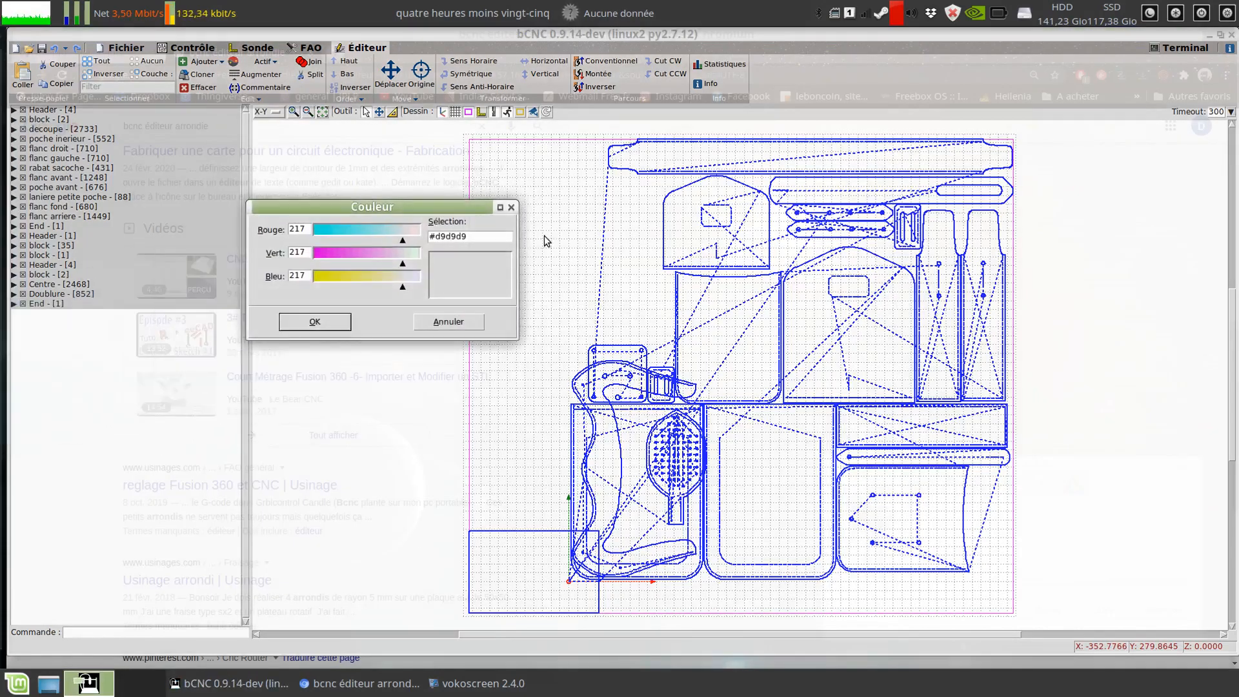
pyautogui.click(362, 234)
pyautogui.click(329, 322)
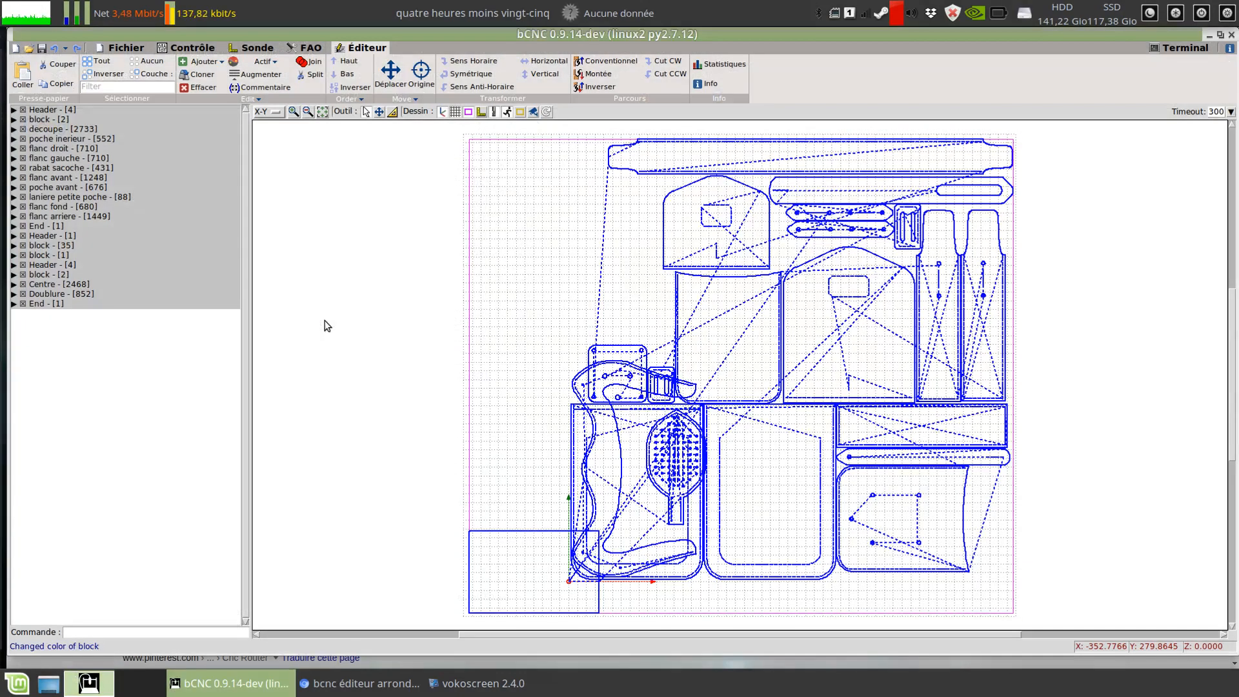
pyautogui.click(93, 284)
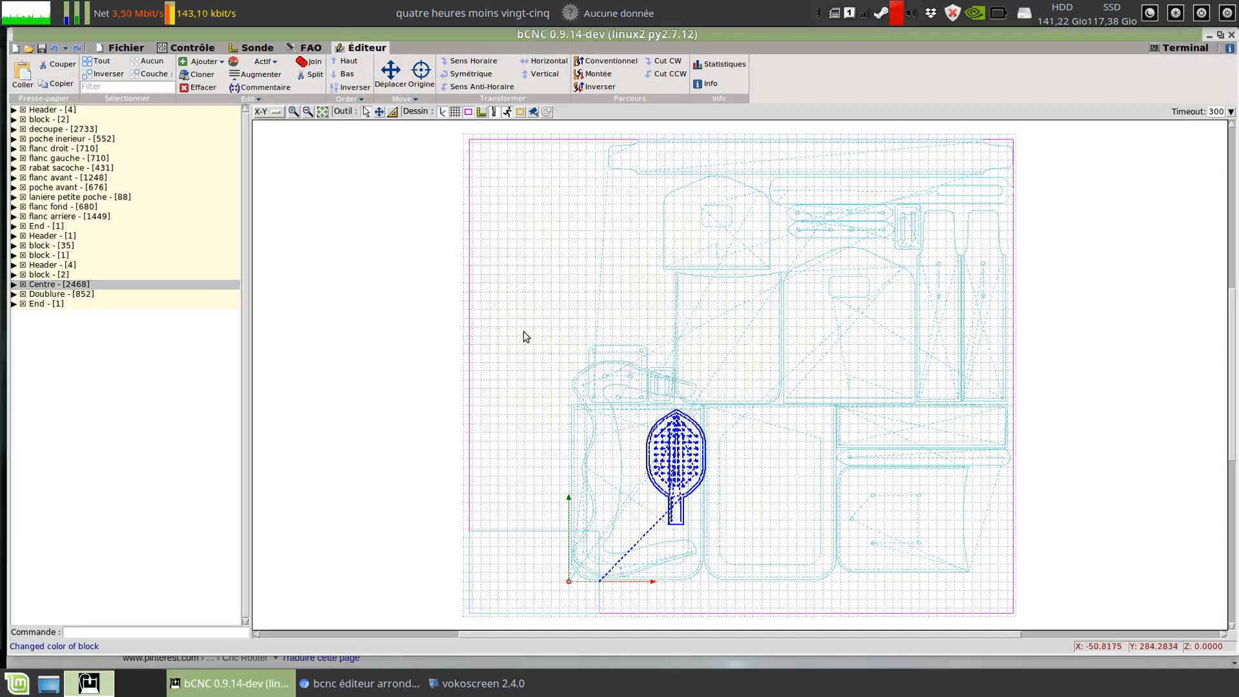
# Change the colour of the flanc avant block to magenta #d831d9, and select other blocks to compare the colours
pyautogui.click(812, 567)
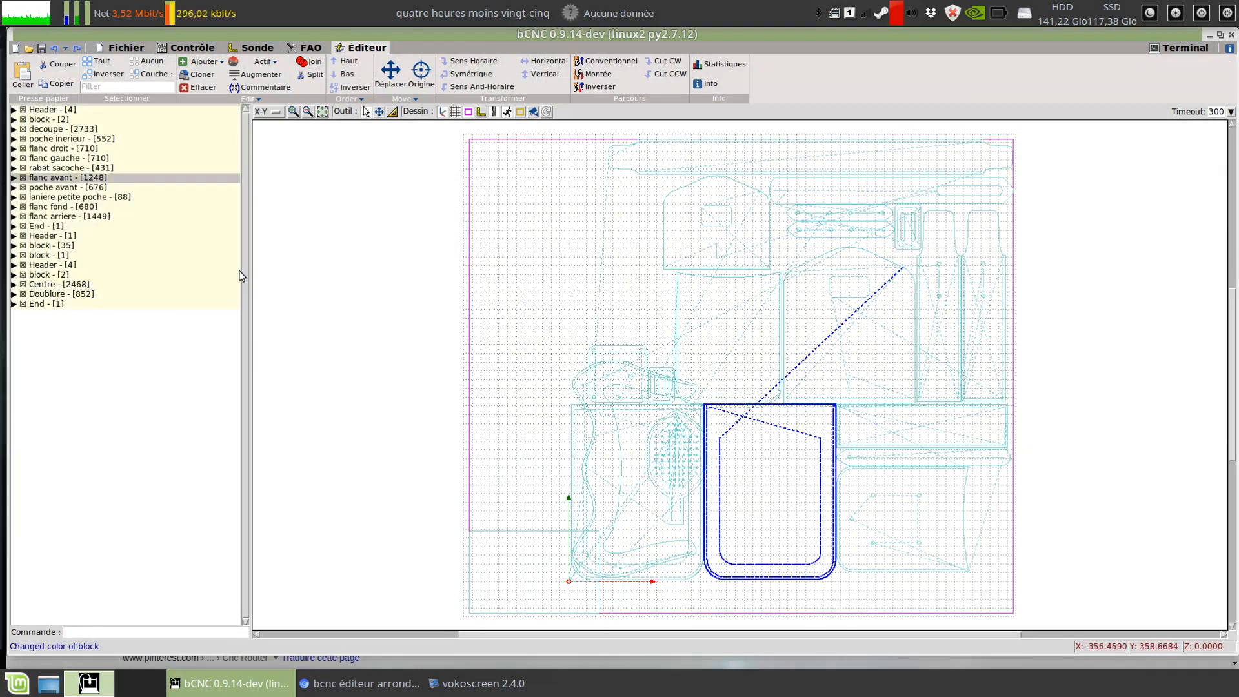
pyautogui.click(250, 98)
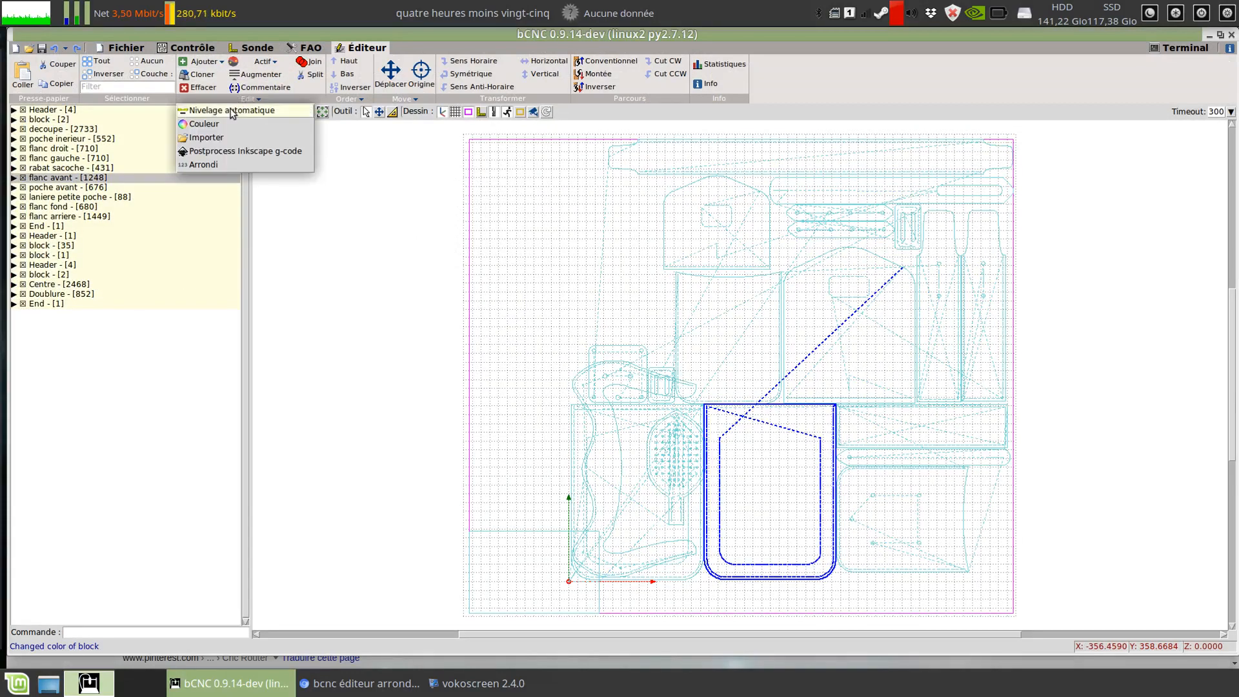
pyautogui.click(196, 124)
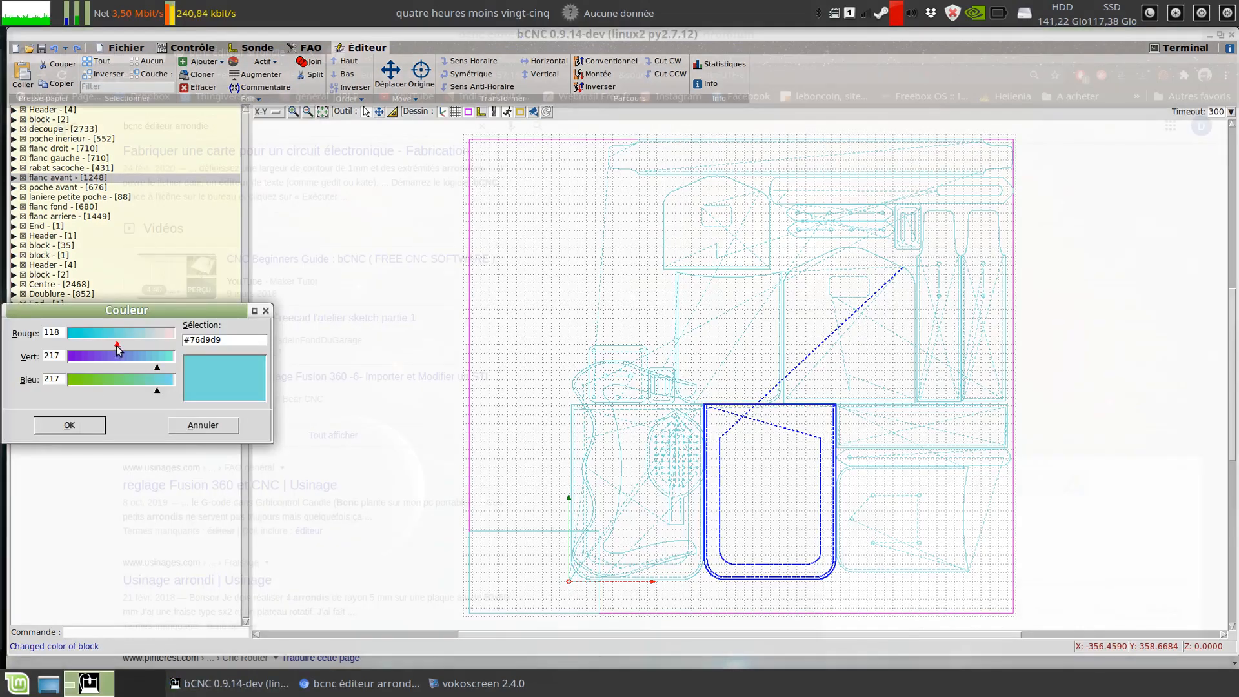
pyautogui.click(158, 342)
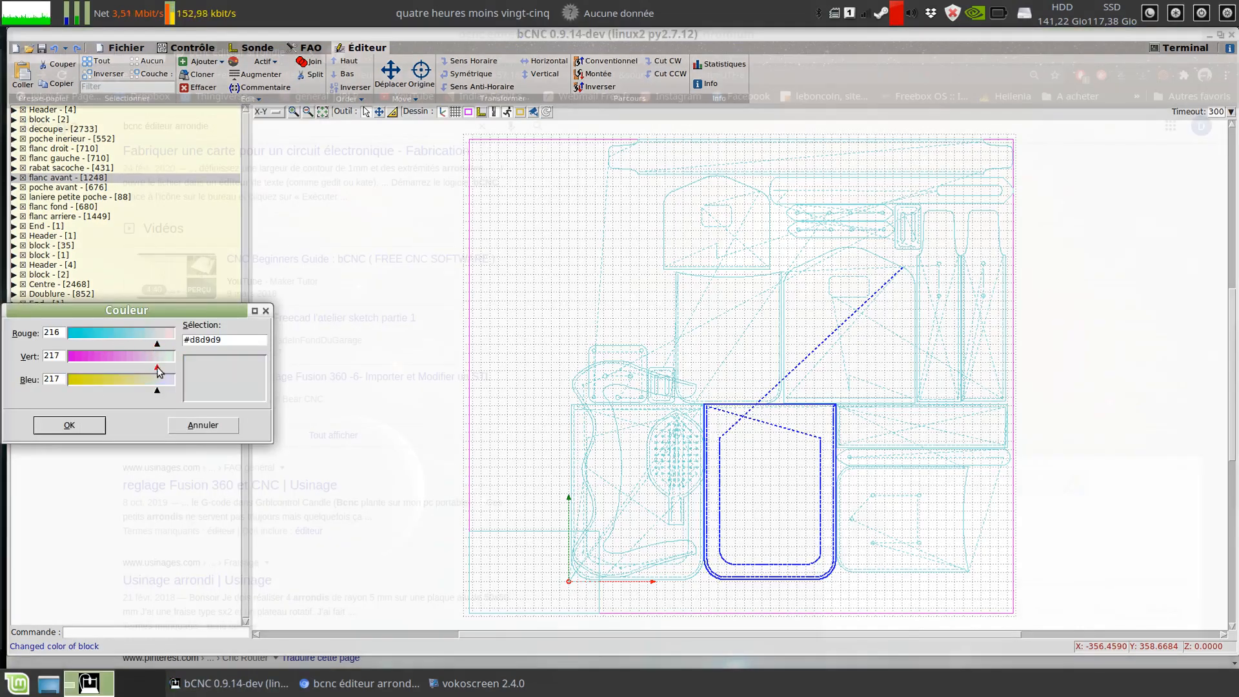
pyautogui.click(104, 369)
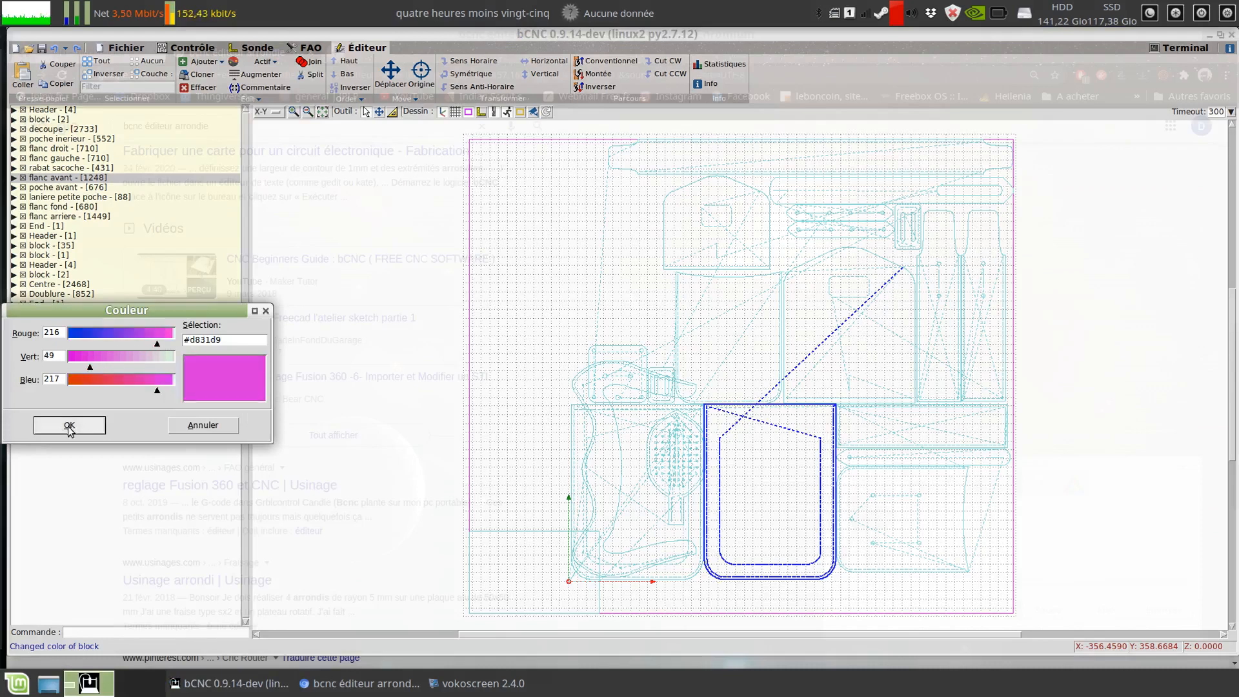
pyautogui.click(69, 425)
pyautogui.click(193, 415)
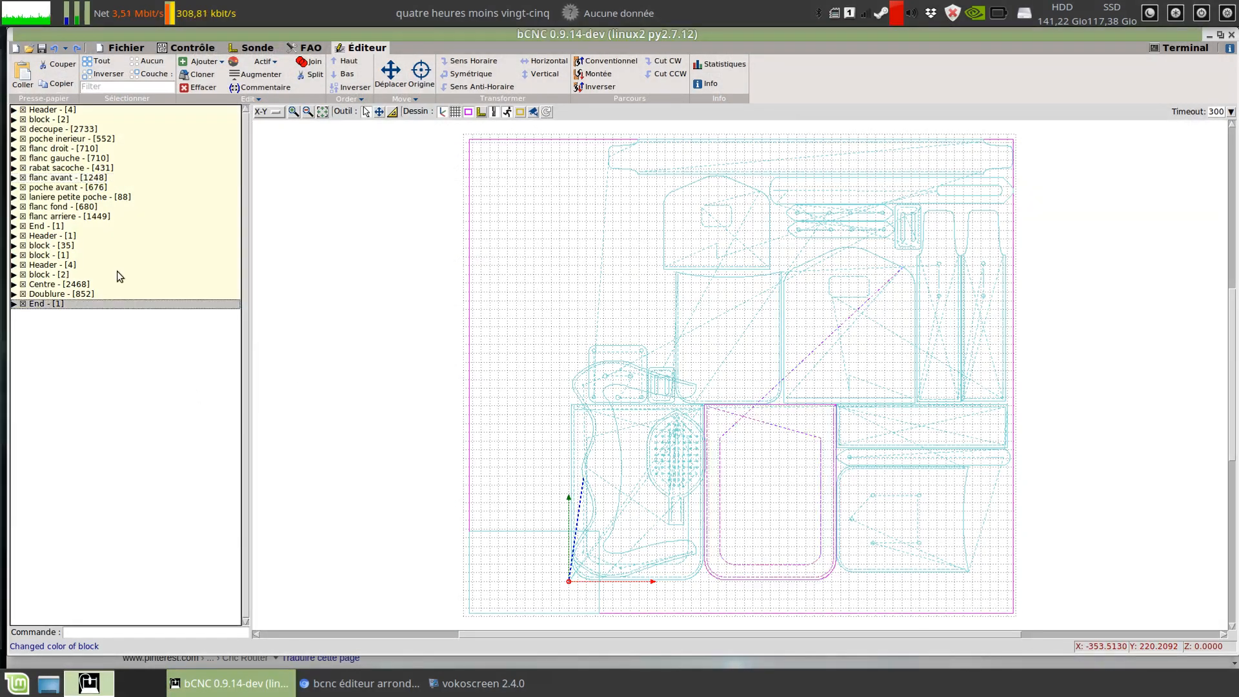
pyautogui.click(709, 597)
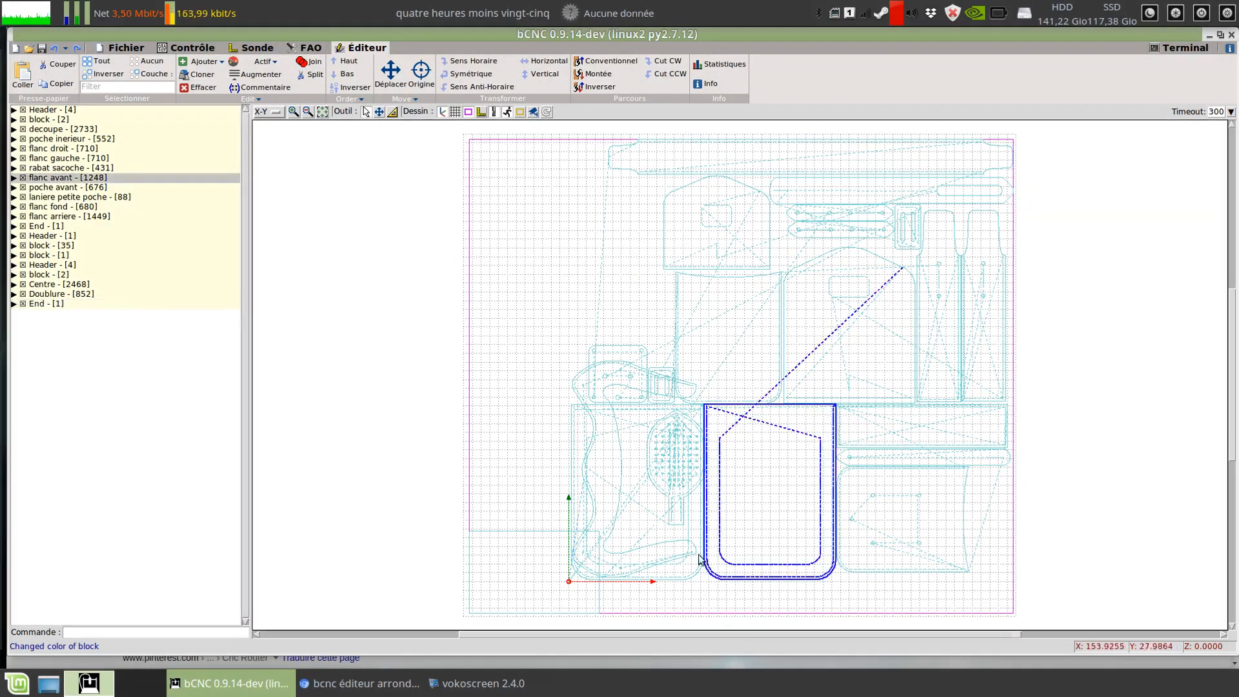
pyautogui.click(53, 169)
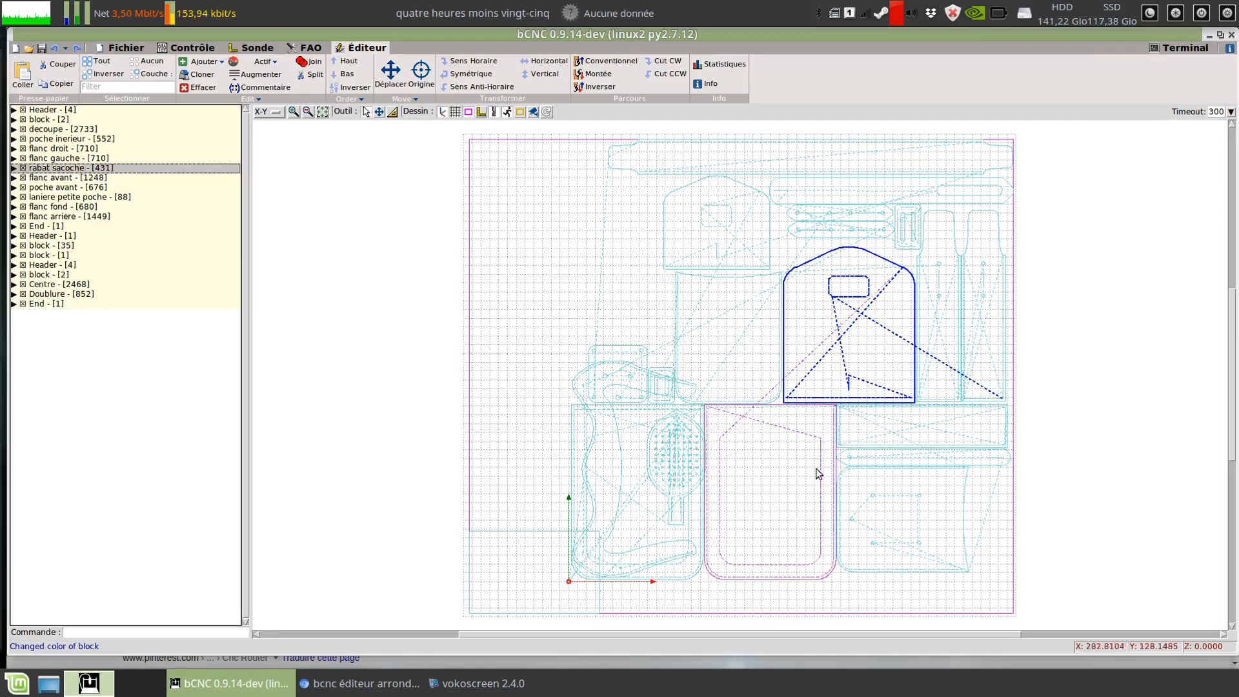
# Apply automatic levelling to the poche inerieur block, and expand it to inspect its code lines
pyautogui.click(55, 159)
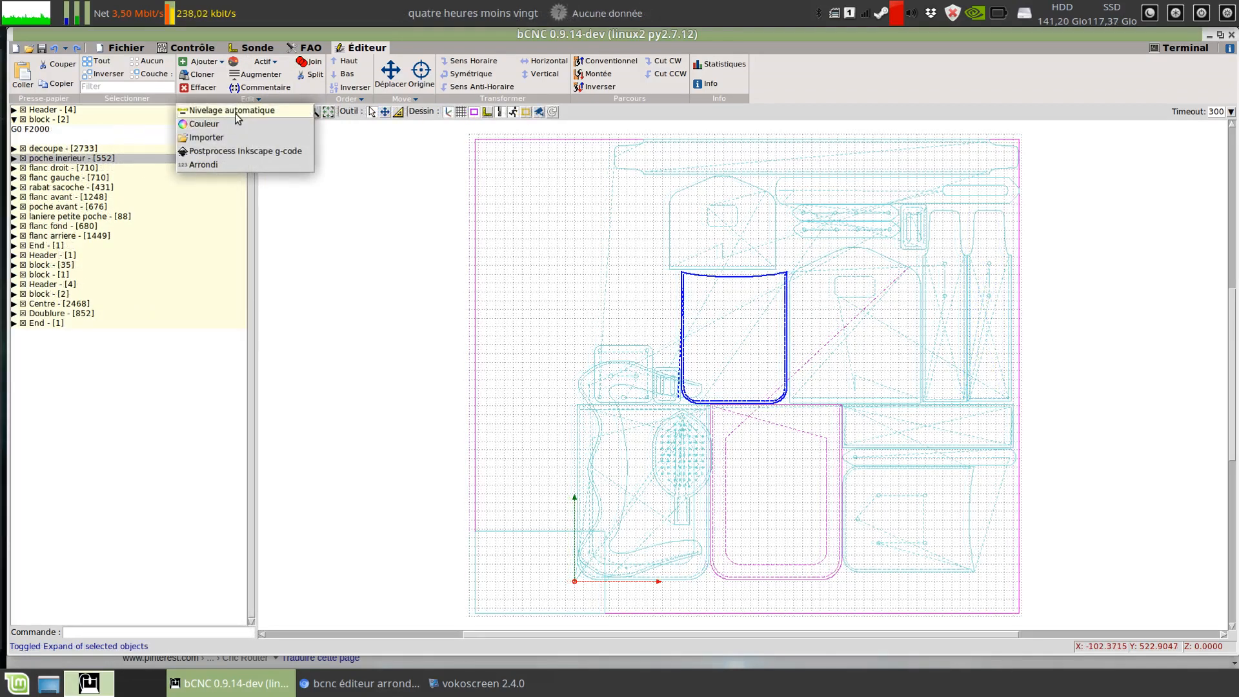
pyautogui.click(233, 111)
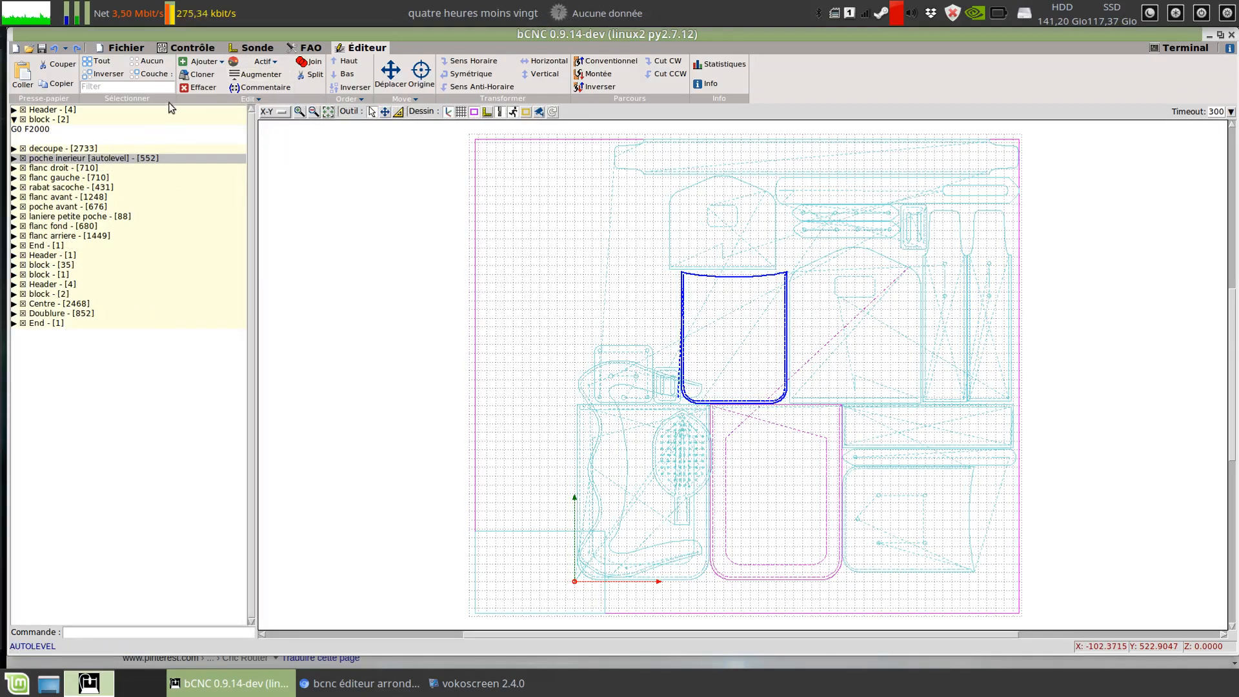
pyautogui.click(13, 158)
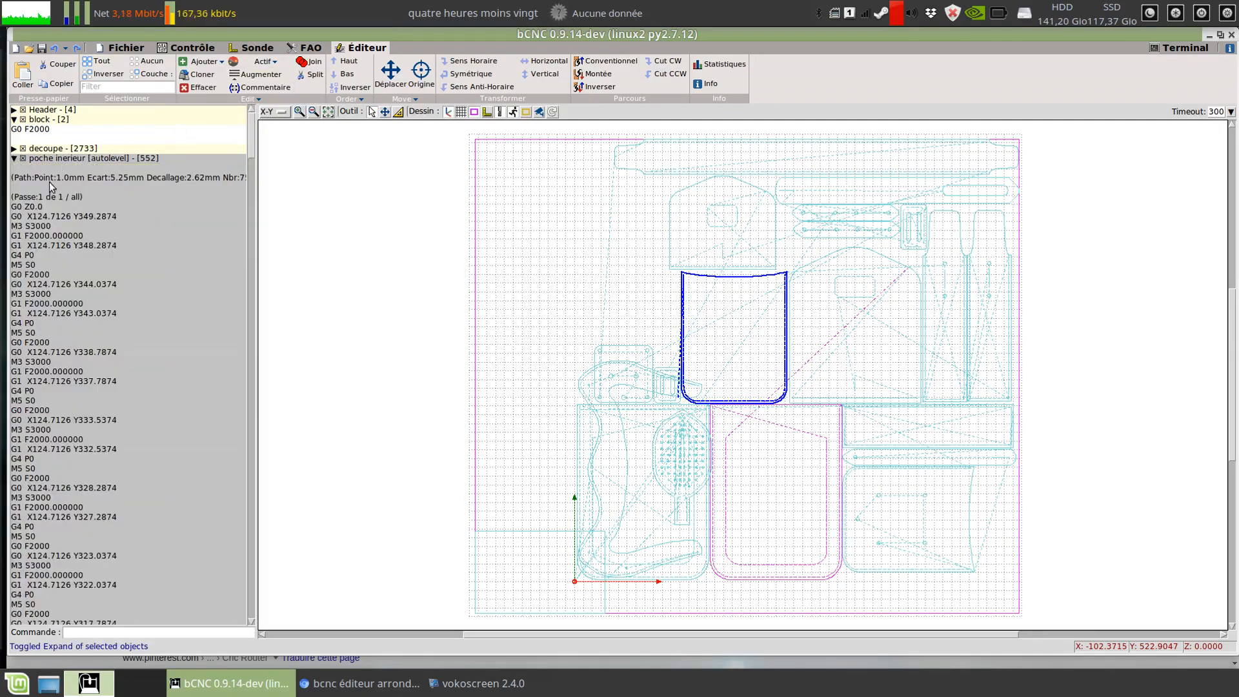
pyautogui.click(30, 274)
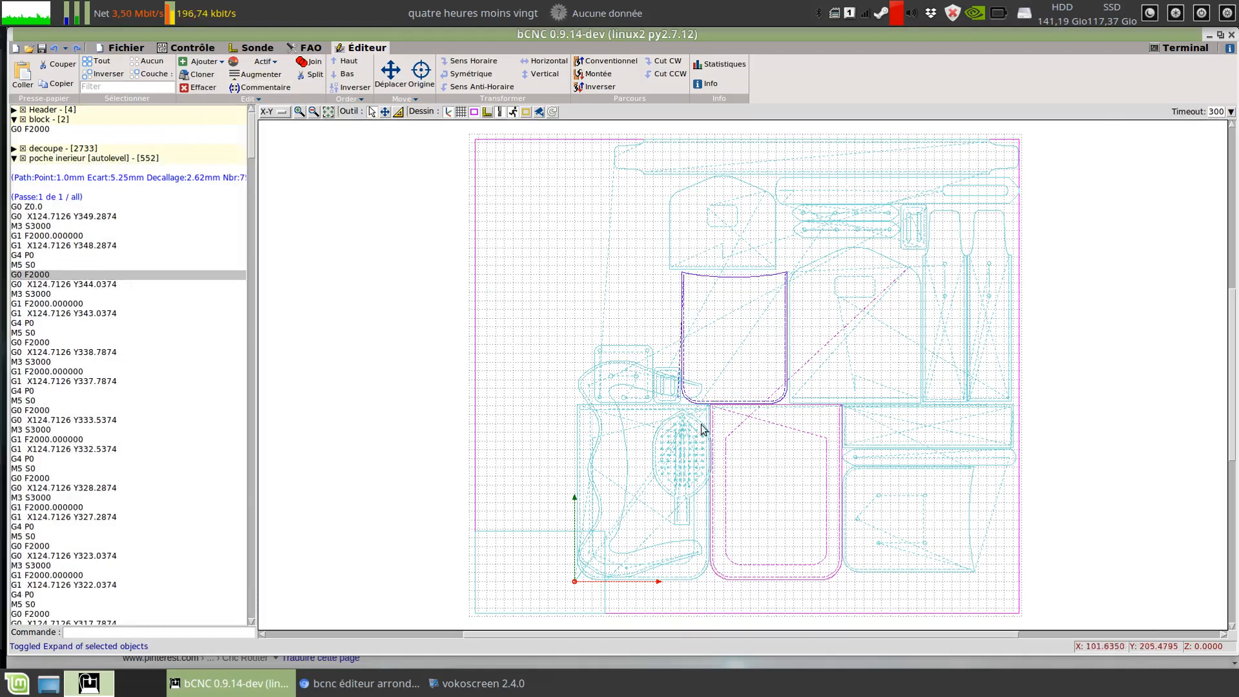
pyautogui.click(14, 158)
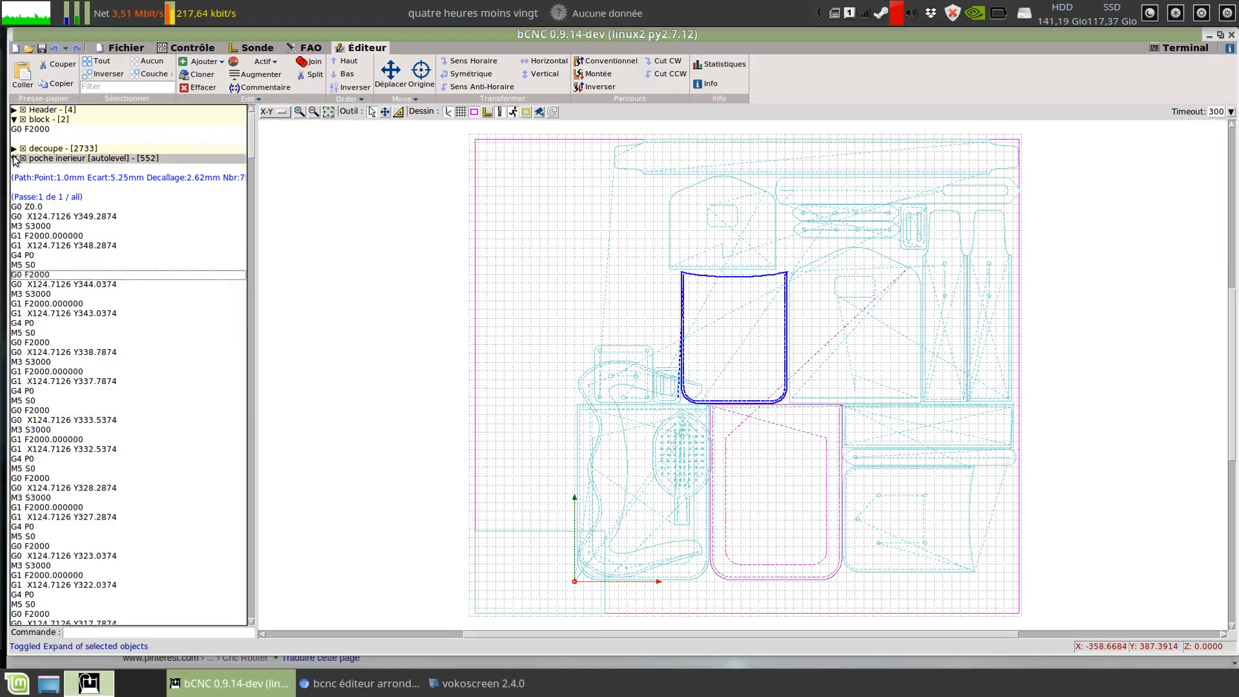
pyautogui.click(15, 121)
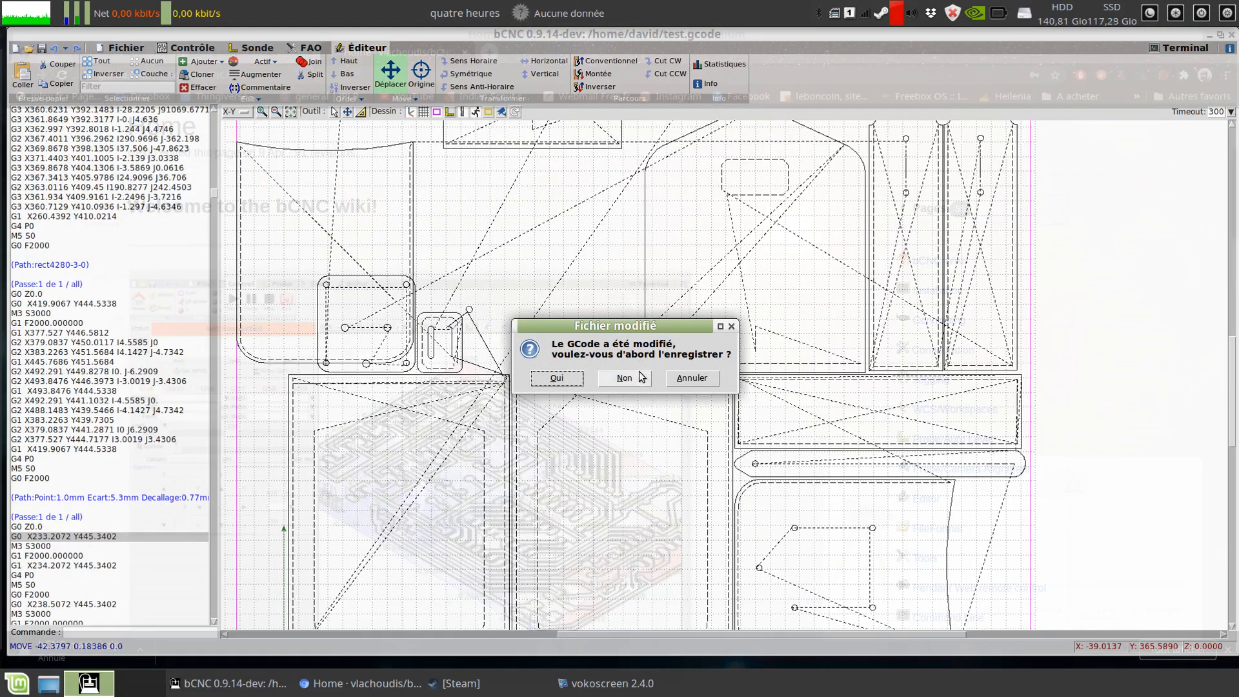
# Discard the unsaved G-code changes and open portecarte simple.svg from the Cuir/porte-carte folder
pyautogui.click(639, 377)
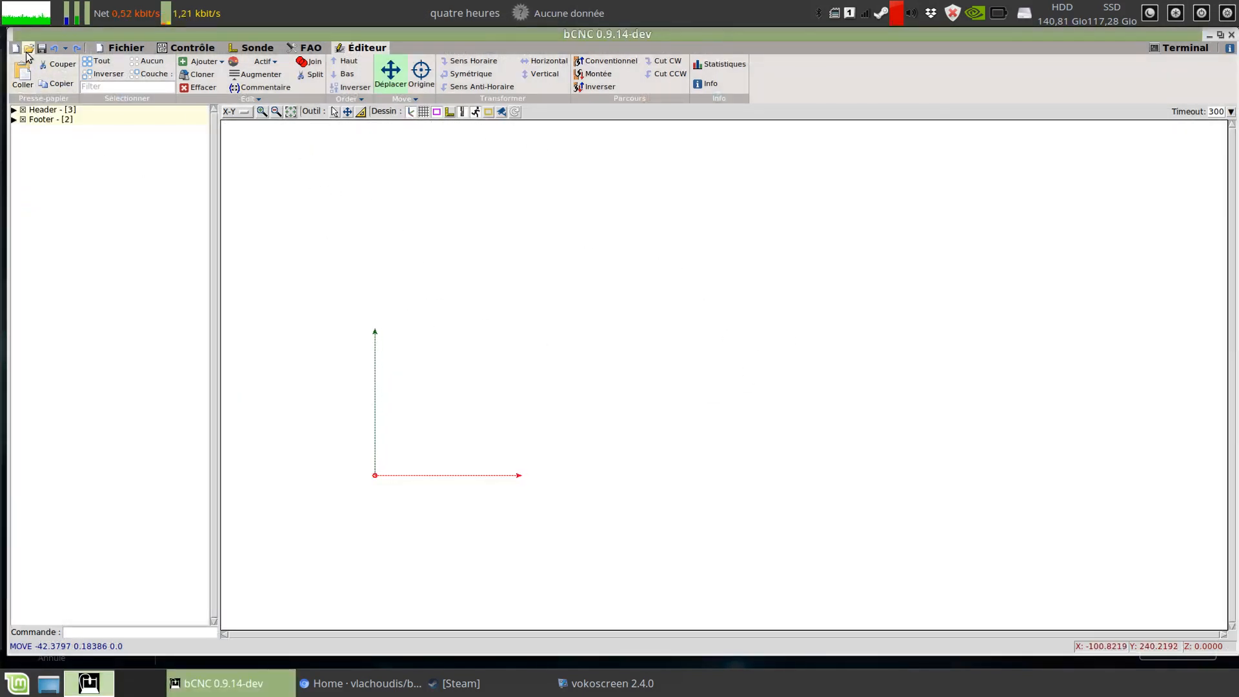
pyautogui.click(29, 49)
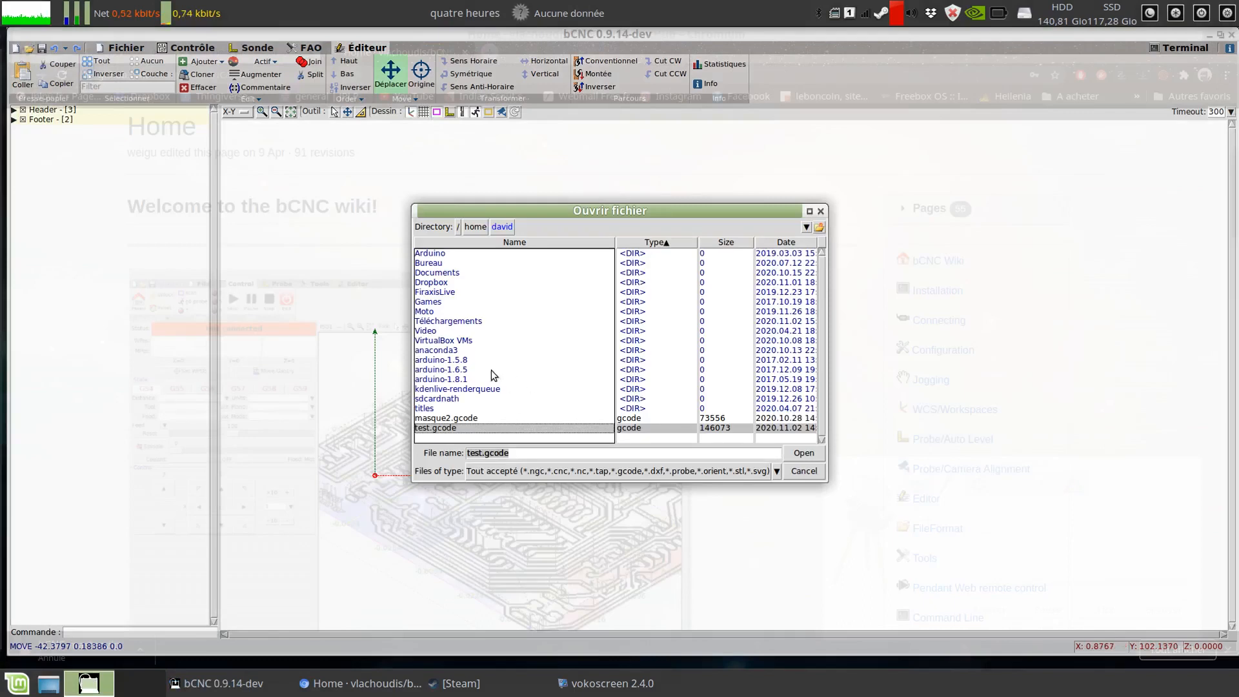
pyautogui.doubleClick(431, 282)
pyautogui.doubleClick(432, 253)
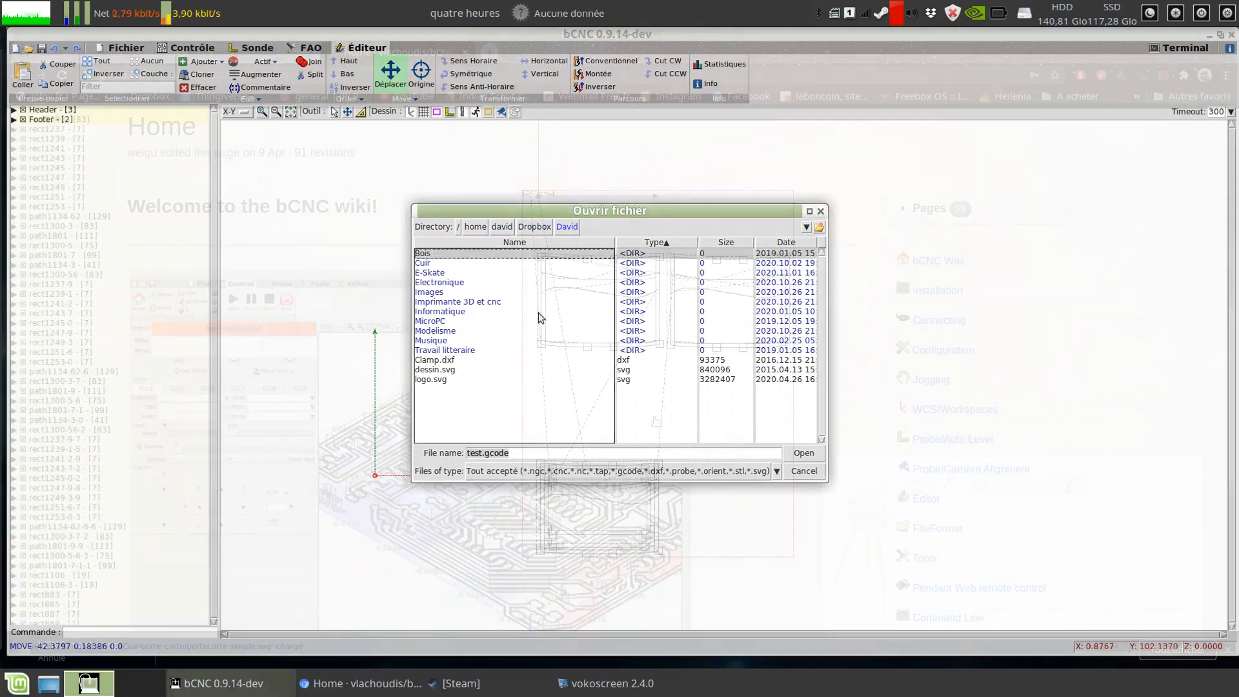
pyautogui.doubleClick(719, 377)
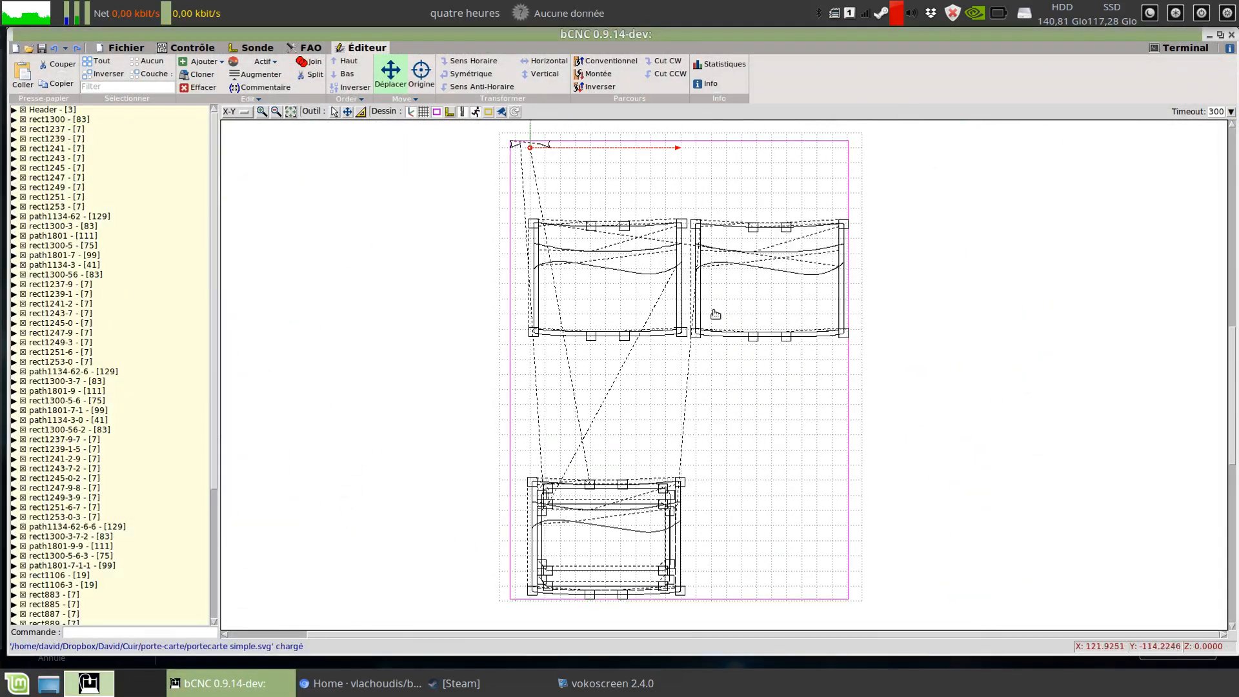
# Select the wavy-edged rect1300-5-6-3 outline and then the rect1300-3-7-2 outline on the upper-left pocket of the drawing
pyautogui.scroll(4, 715, 314)
pyautogui.scroll(-1, 614, 301)
pyautogui.moveTo(354, 418); pyautogui.dragTo(477, 423, button='middle')
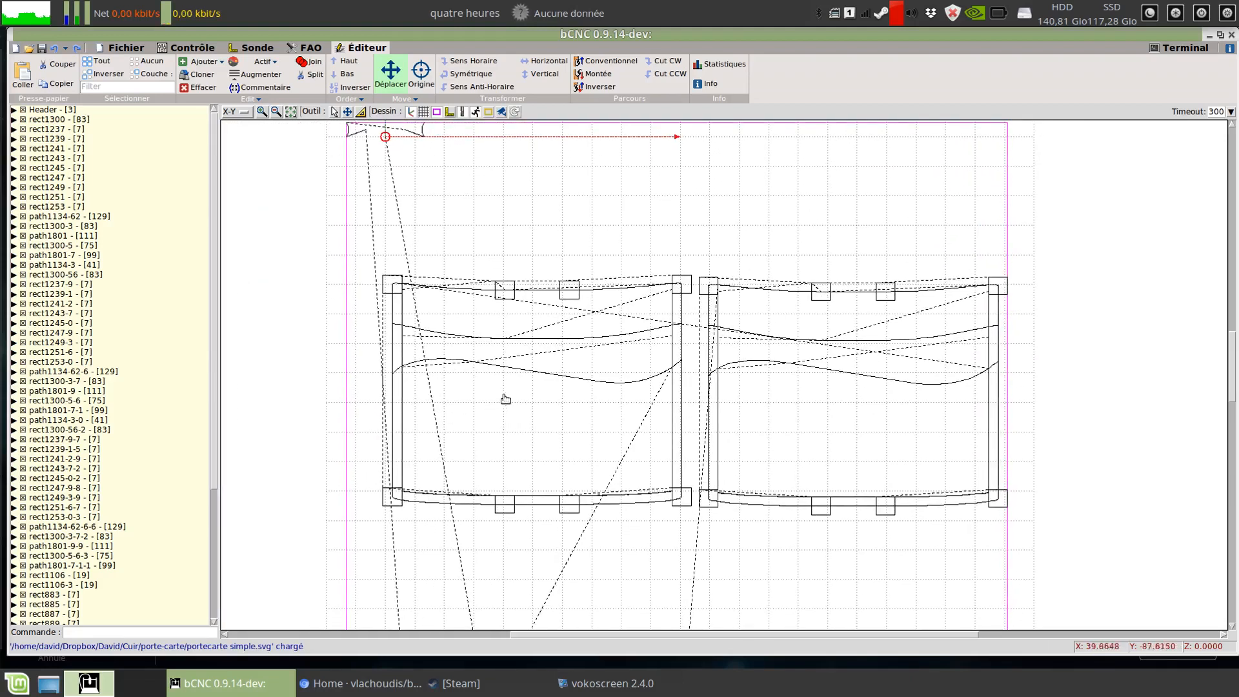
pyautogui.click(522, 369)
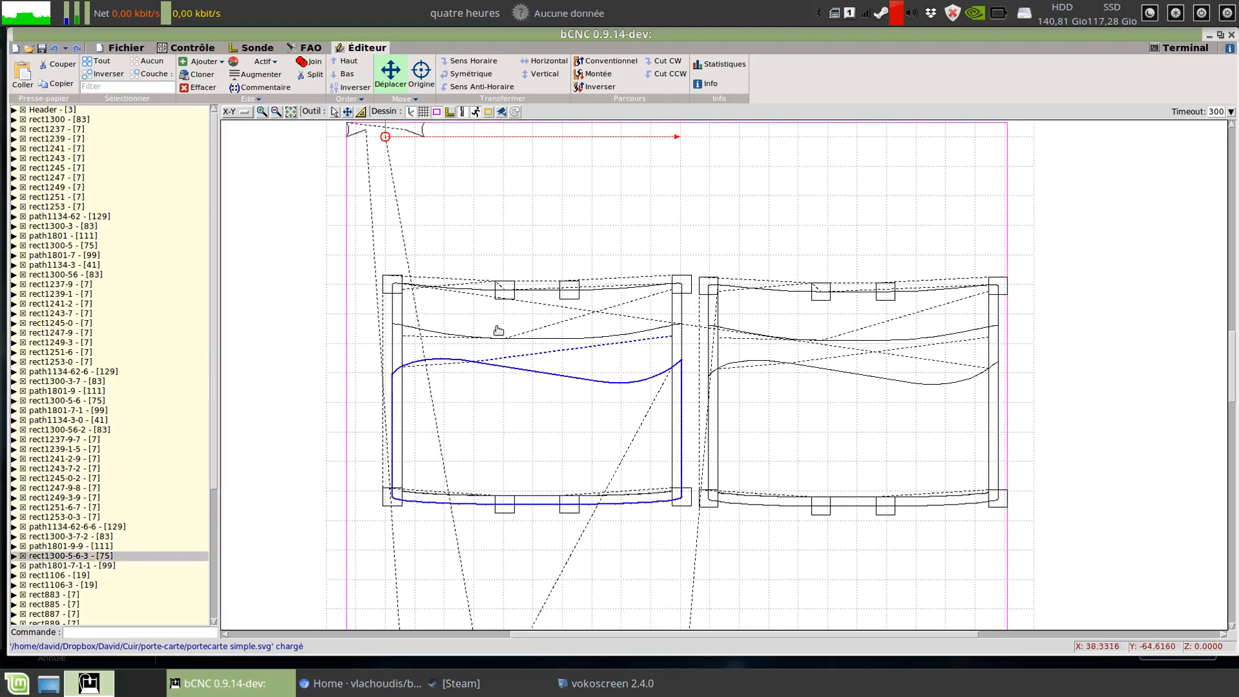
pyautogui.click(460, 337)
pyautogui.click(438, 331)
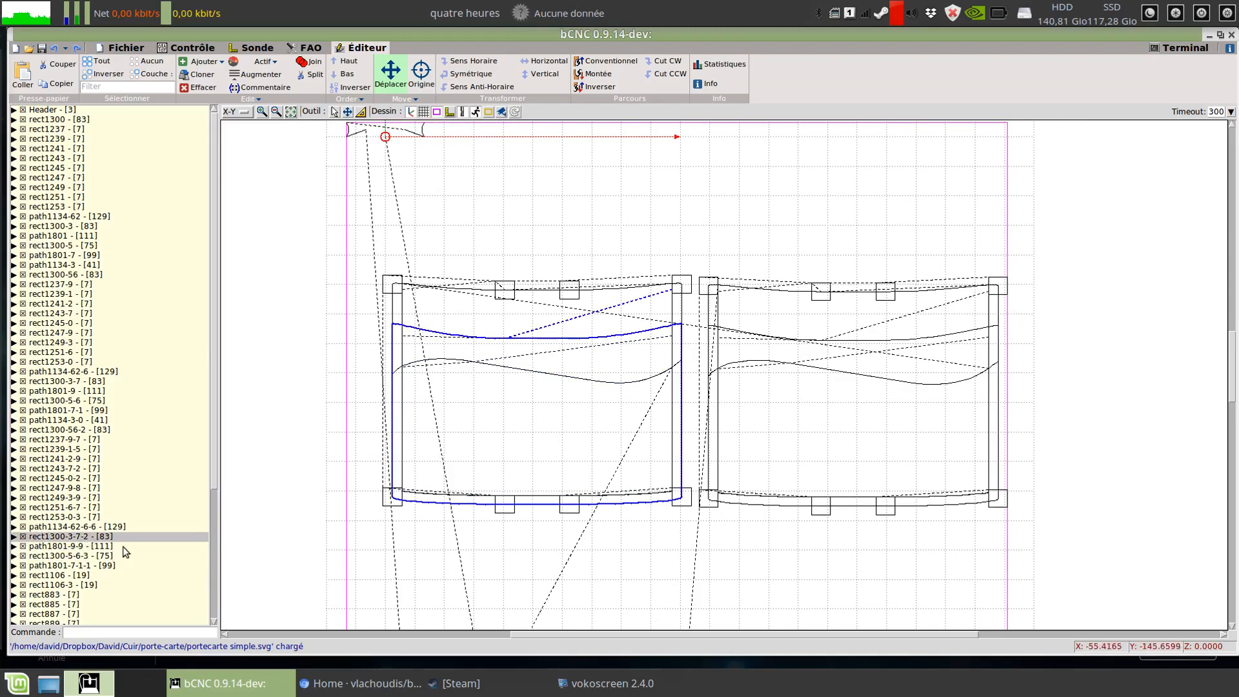
pyautogui.moveTo(525, 218); pyautogui.dragTo(505, 127, button='middle')
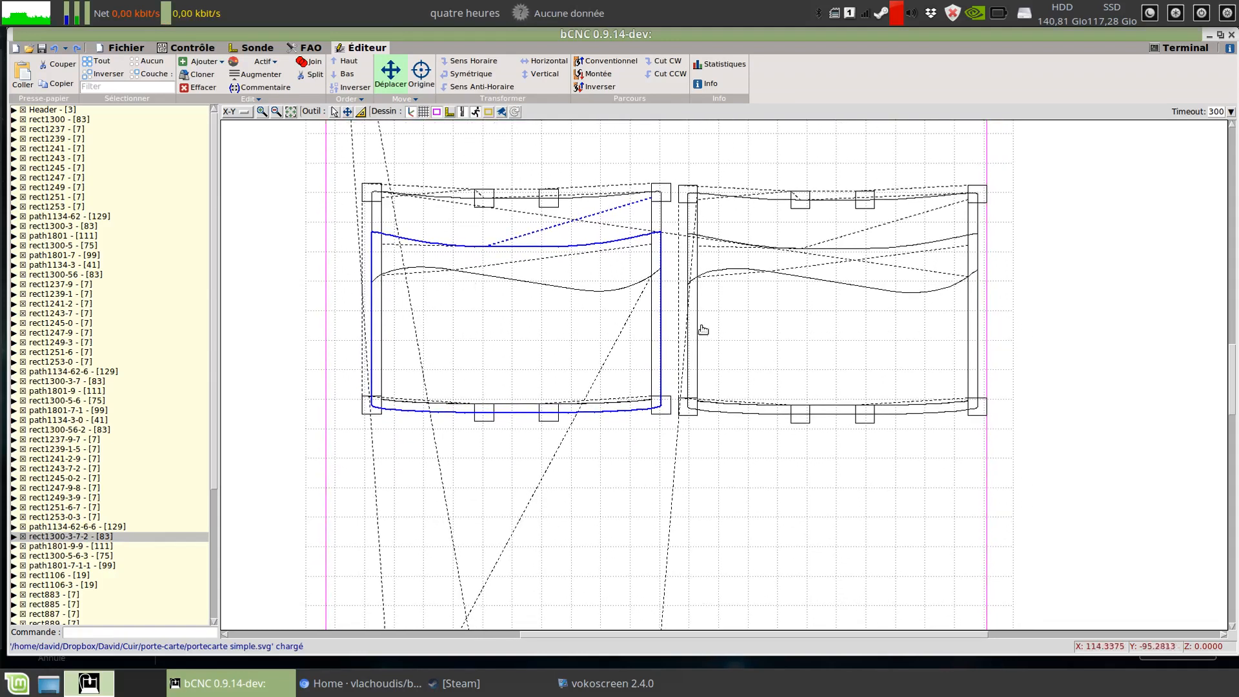
pyautogui.moveTo(703, 329); pyautogui.dragTo(638, 329, button='middle')
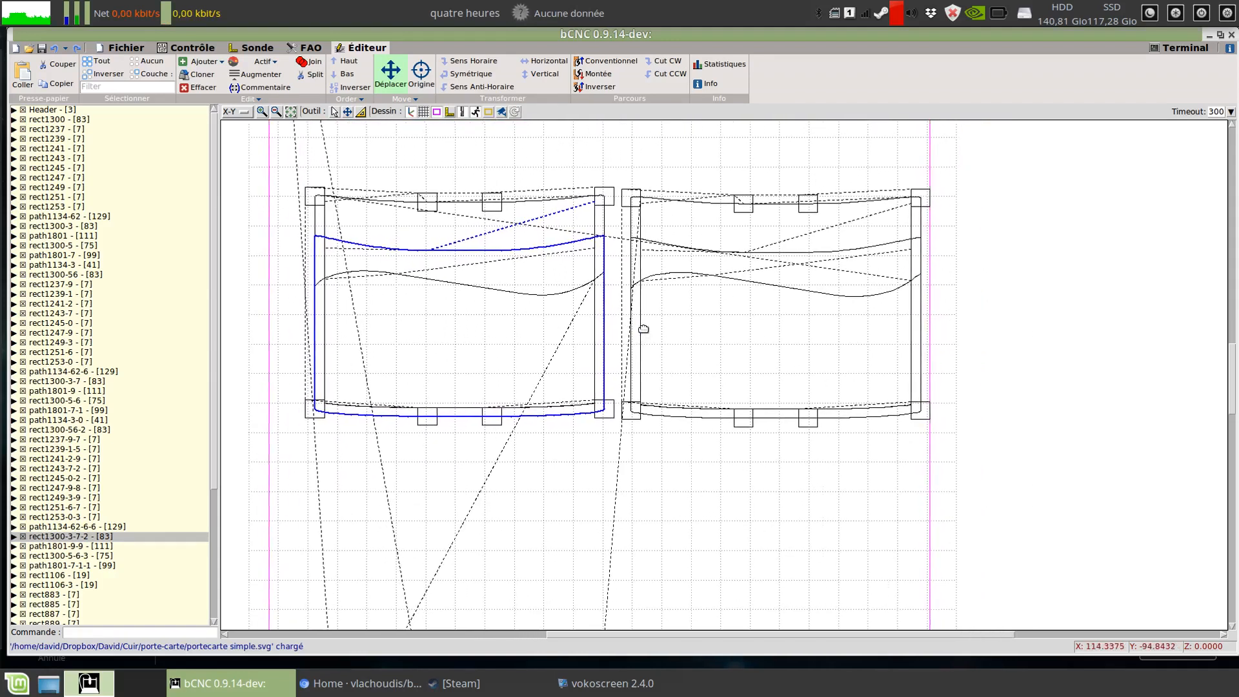
# Expand the rect1300-3-7-2 block and select several of its code lines to locate their segments in the drawing
pyautogui.click(13, 538)
pyautogui.scroll(-8, 169, 395)
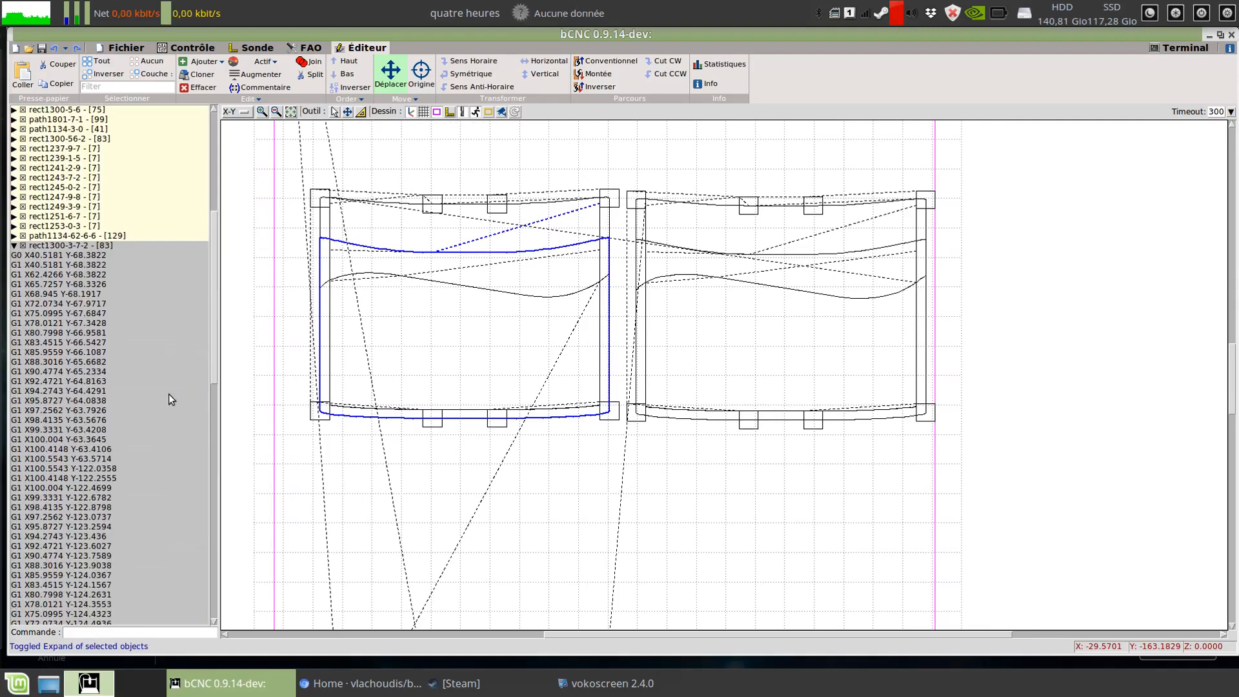
pyautogui.click(89, 408)
pyautogui.click(82, 497)
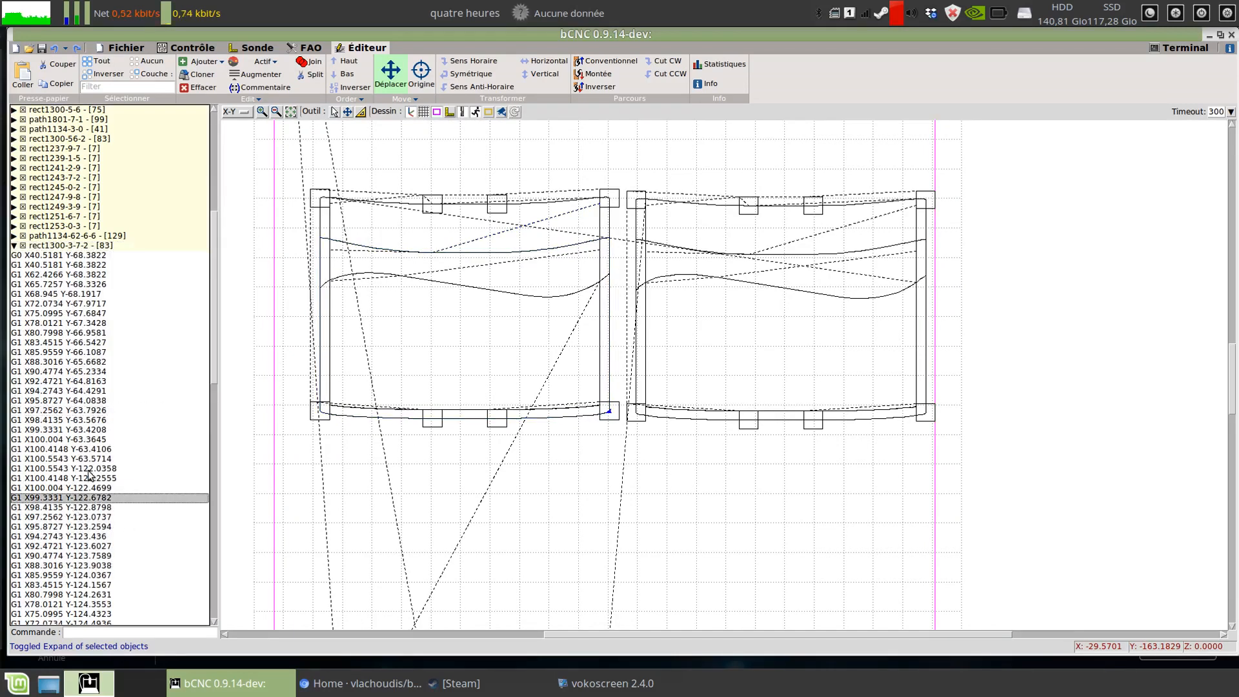
pyautogui.click(88, 470)
pyautogui.click(50, 527)
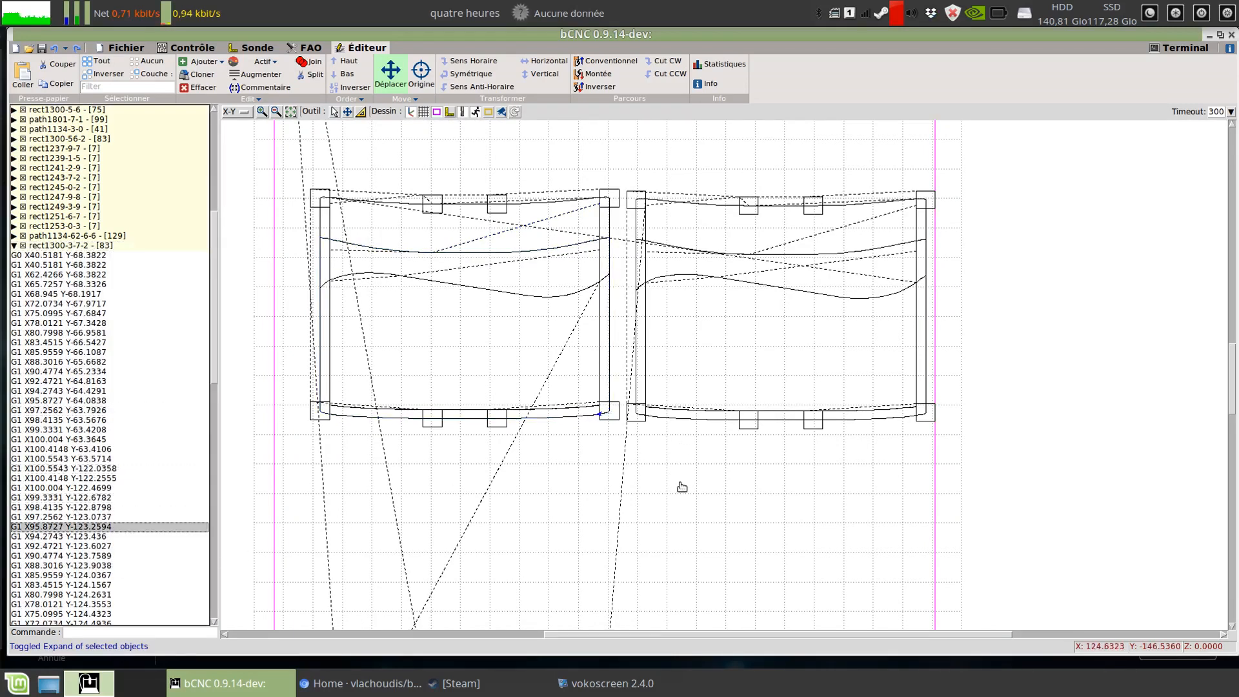
# Select the rounded rect1106-3 rectangle inside the lower card-holder piece
pyautogui.scroll(-5, 682, 488)
pyautogui.moveTo(706, 473)
pyautogui.mouseDown(button='middle')
pyautogui.moveTo(644, 301)
pyautogui.moveTo(640, 337)
pyautogui.mouseUp(button='middle')
pyautogui.scroll(5, 615, 454)
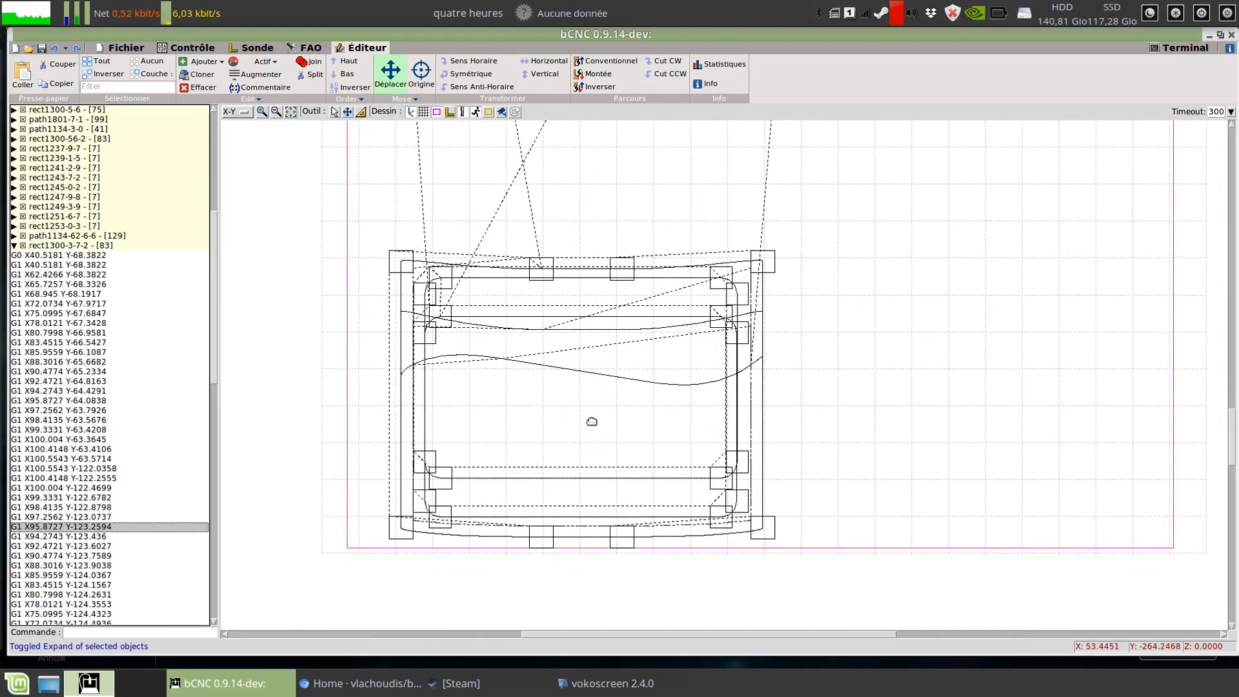
pyautogui.moveTo(587, 424); pyautogui.dragTo(615, 445, button='middle')
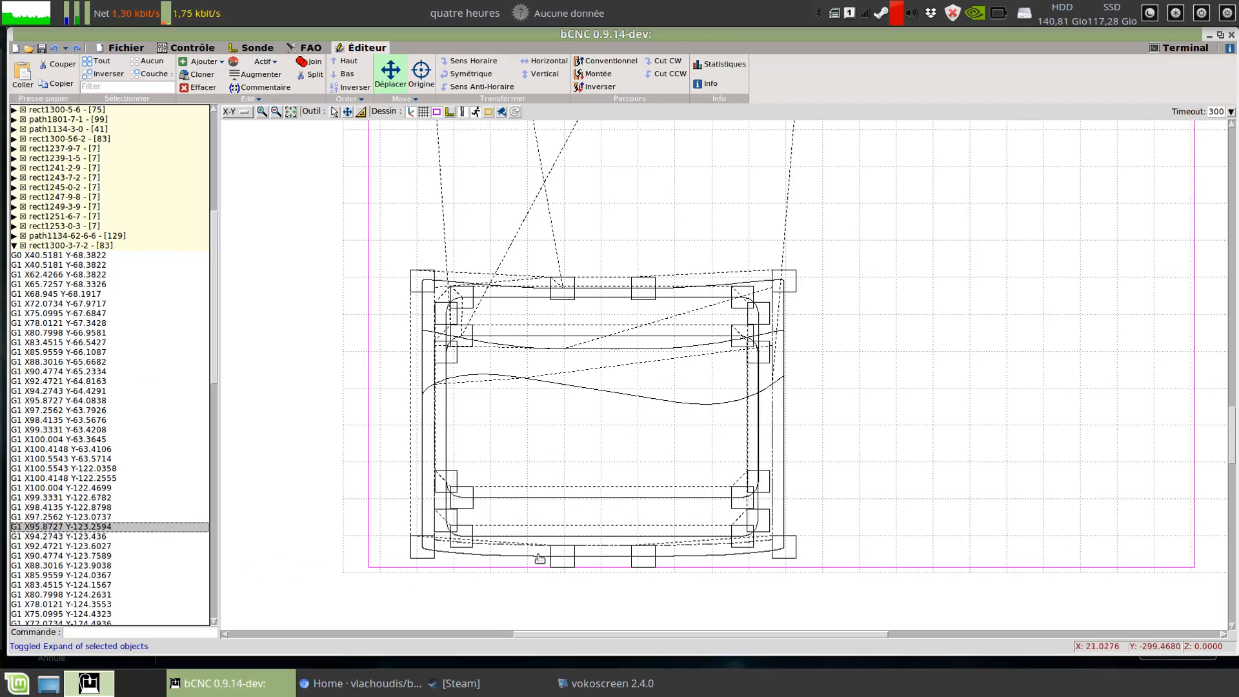
pyautogui.click(446, 453)
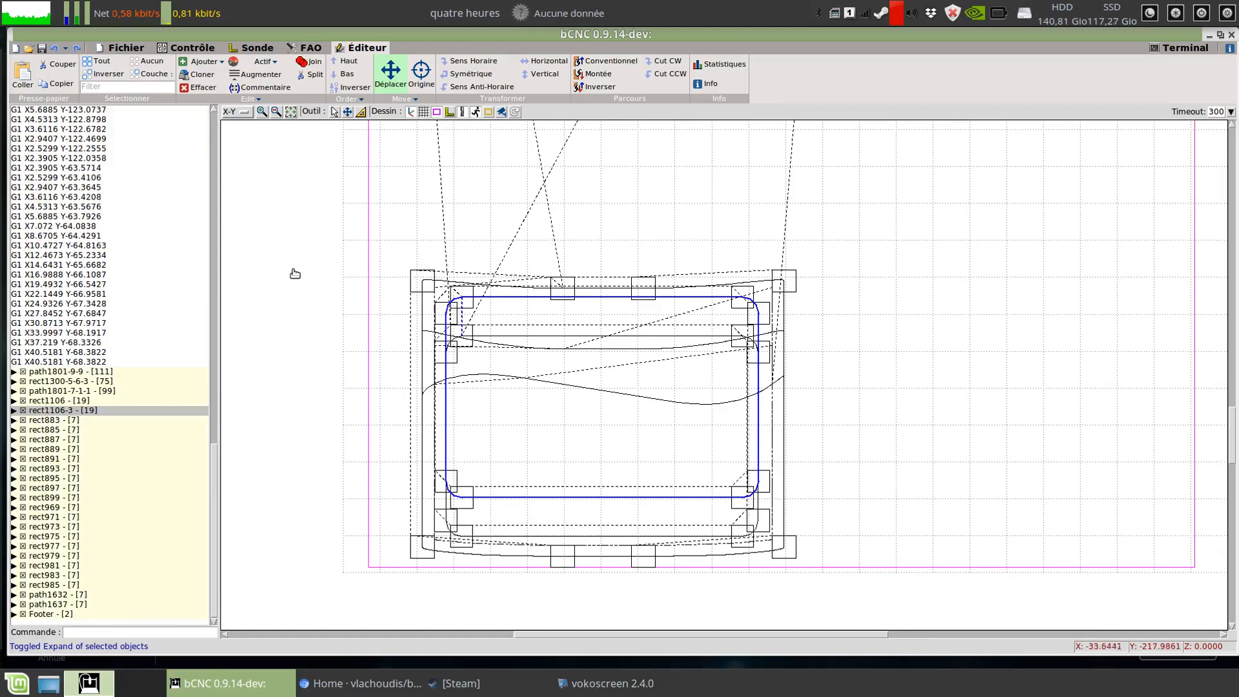
pyautogui.keyDown('shift'); pyautogui.hscroll(-3, 362, 279); pyautogui.keyUp('shift')
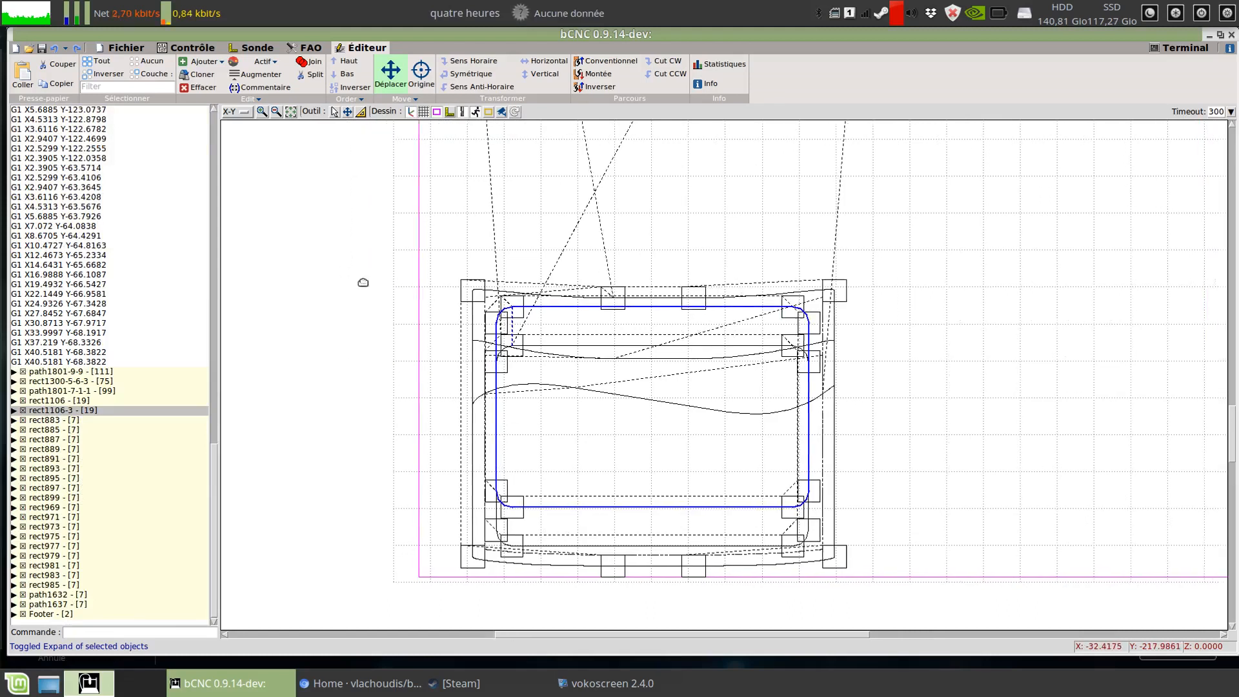
# Expand the rect1106-3 block and check its initial G0 move, top edge and closing line against the drawing
pyautogui.click(15, 411)
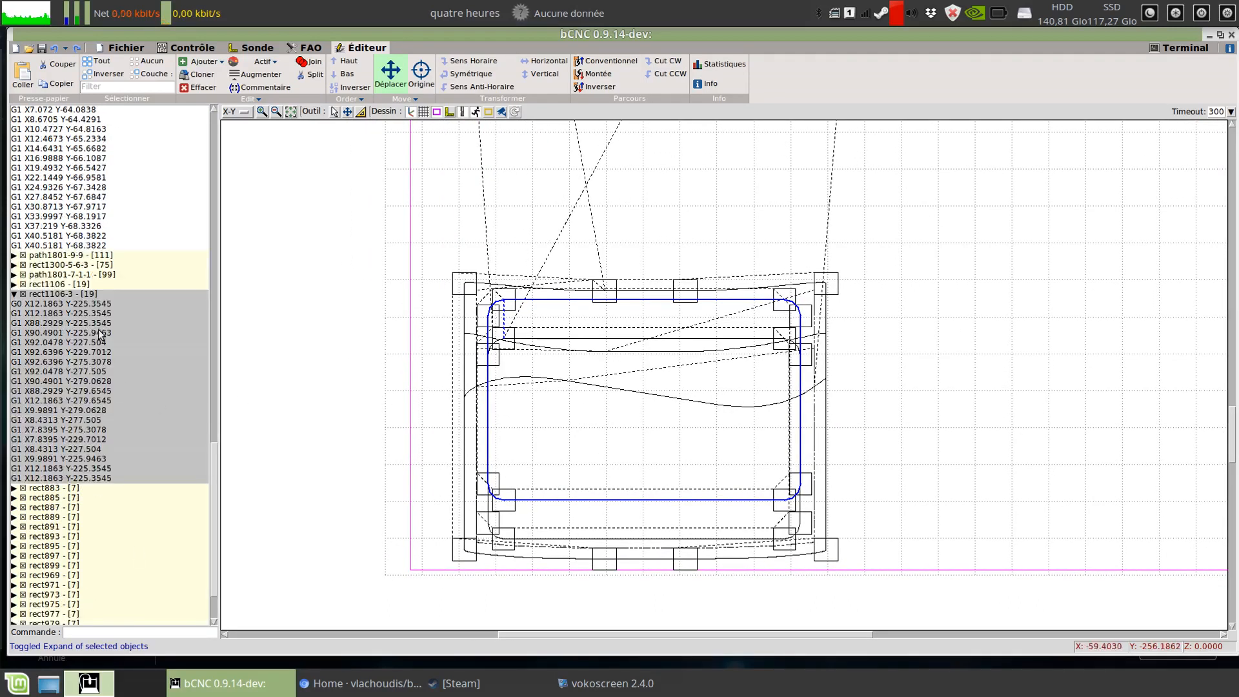
pyautogui.click(39, 304)
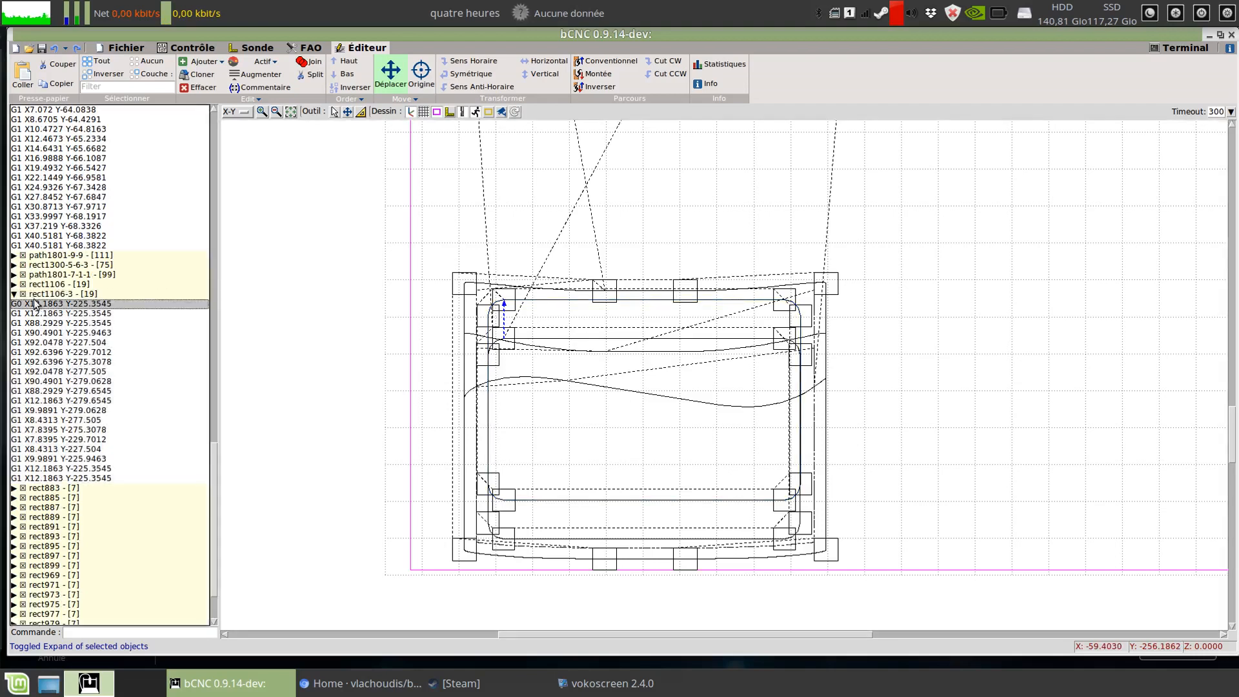
pyautogui.click(548, 302)
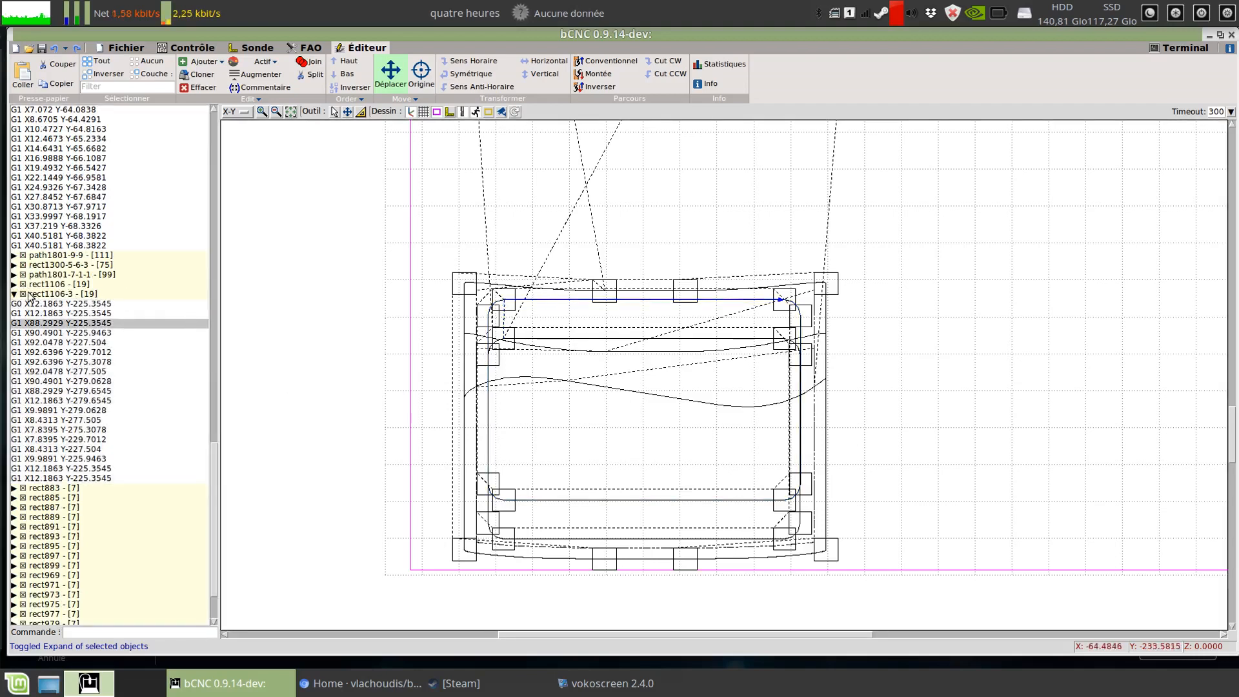
pyautogui.click(49, 304)
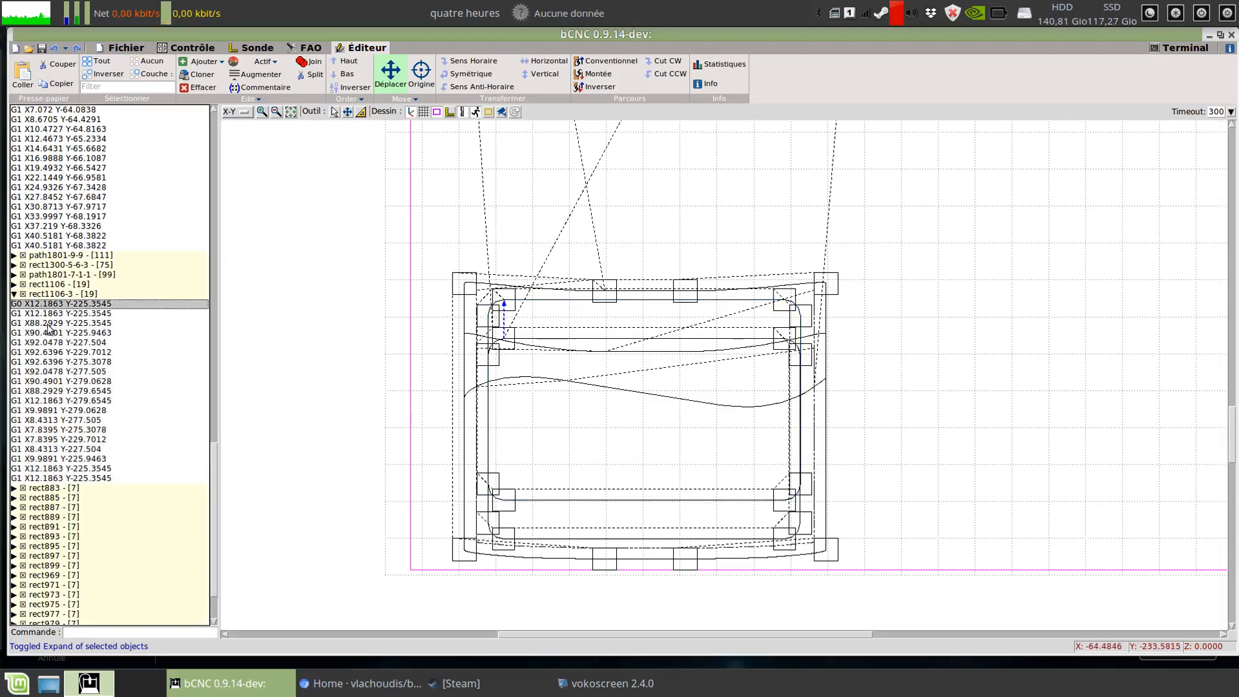
pyautogui.click(52, 479)
# Expand the Header and rect1300 blocks to inspect their code, and select the G0 X39.575 Y-222.9749 approach move
pyautogui.scroll(15, 183, 299)
pyautogui.moveTo(212, 297); pyautogui.dragTo(229, 176)
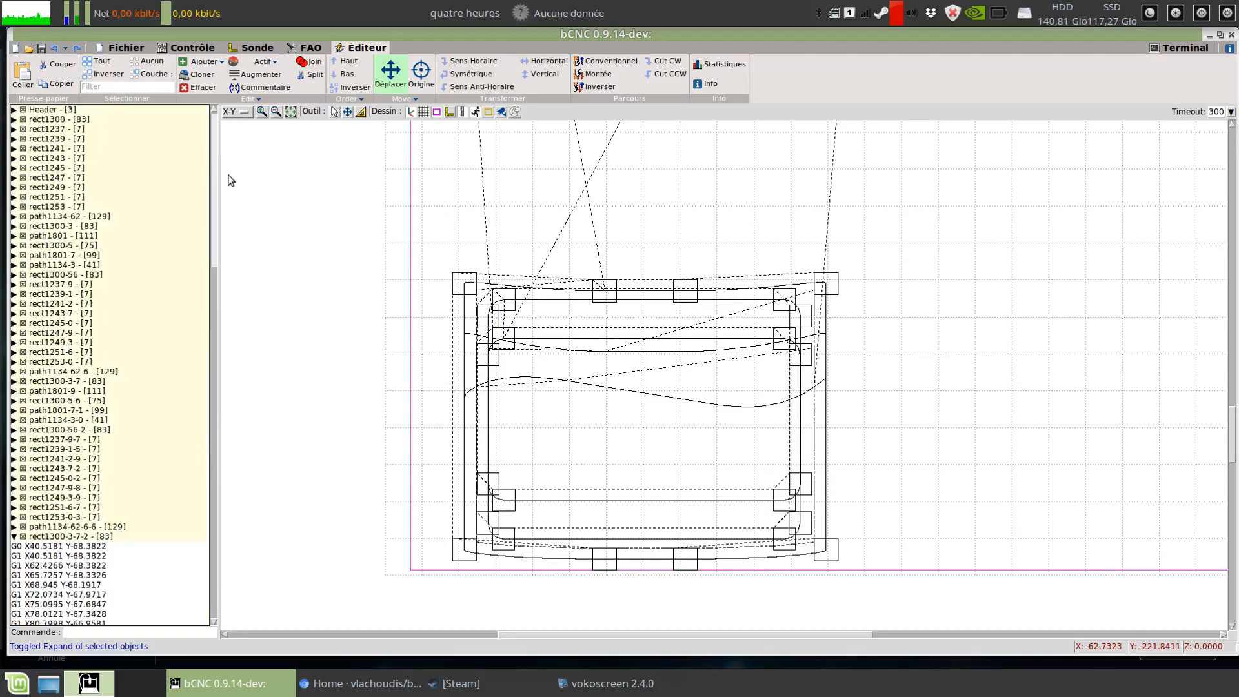
pyautogui.click(13, 110)
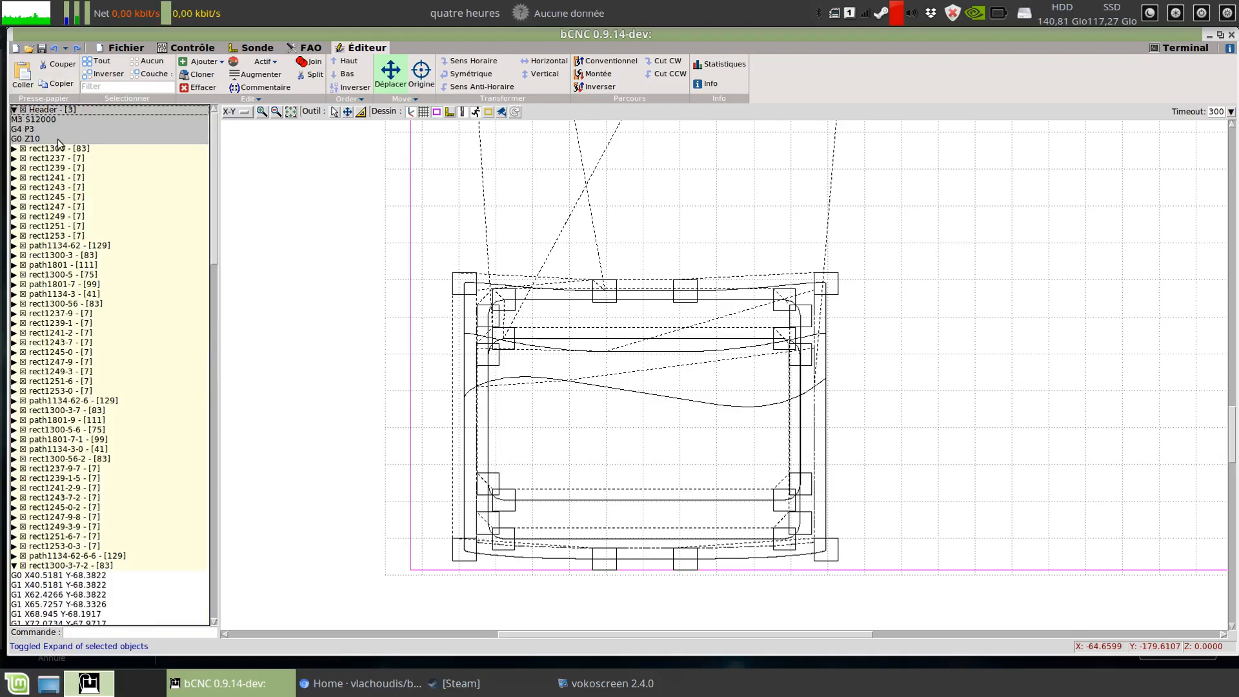
pyautogui.click(14, 148)
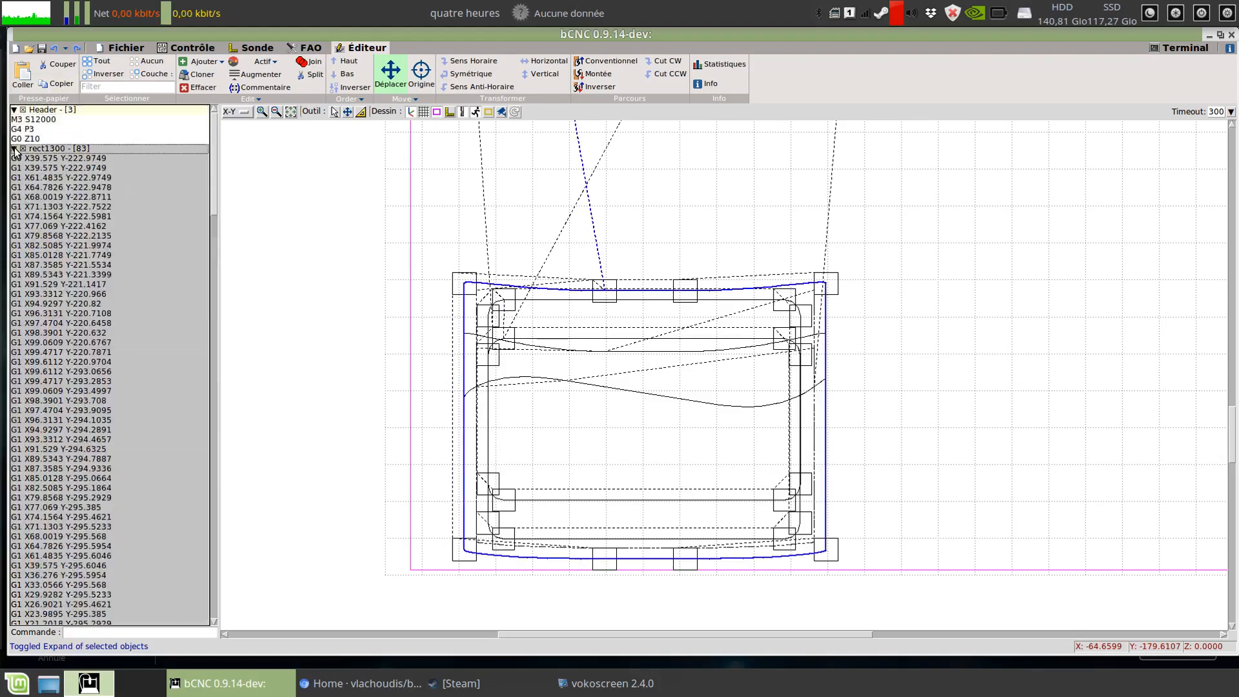
pyautogui.click(49, 160)
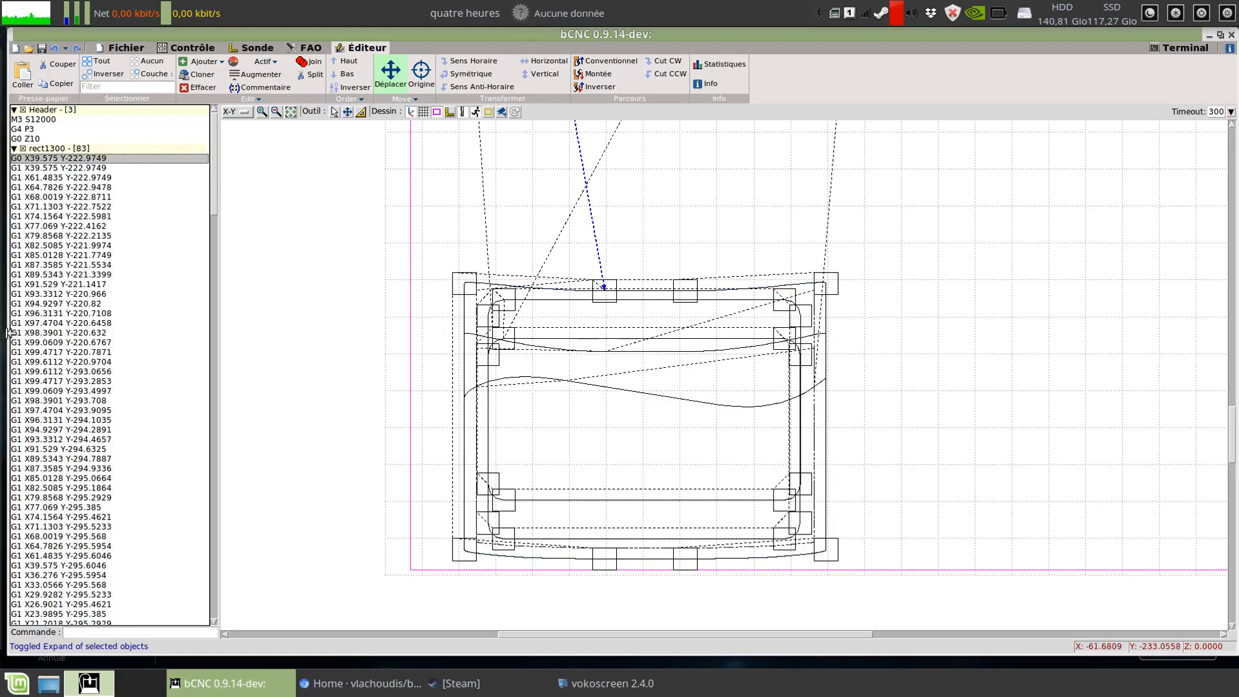
# Follow the approach move back to the origin and select the wavy-edged outline of the upper-left pocket again
pyautogui.scroll(2, 697, 366)
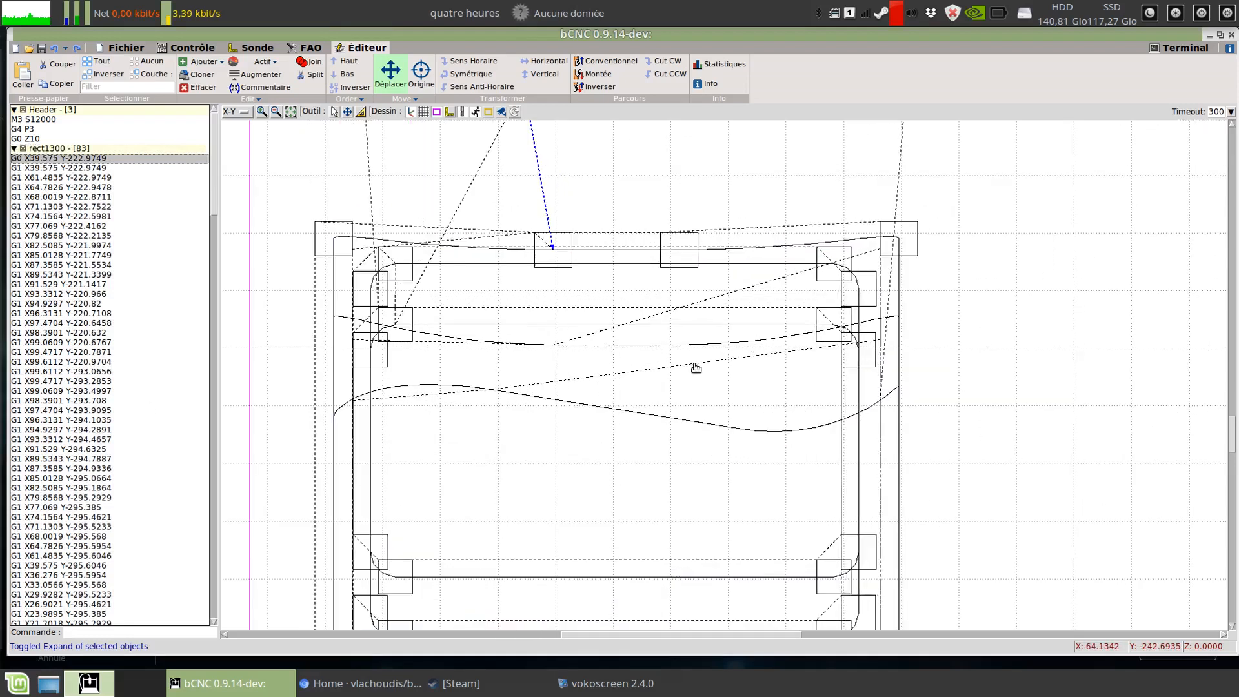
pyautogui.scroll(-4, 697, 367)
pyautogui.moveTo(707, 205); pyautogui.dragTo(575, 594, button='middle')
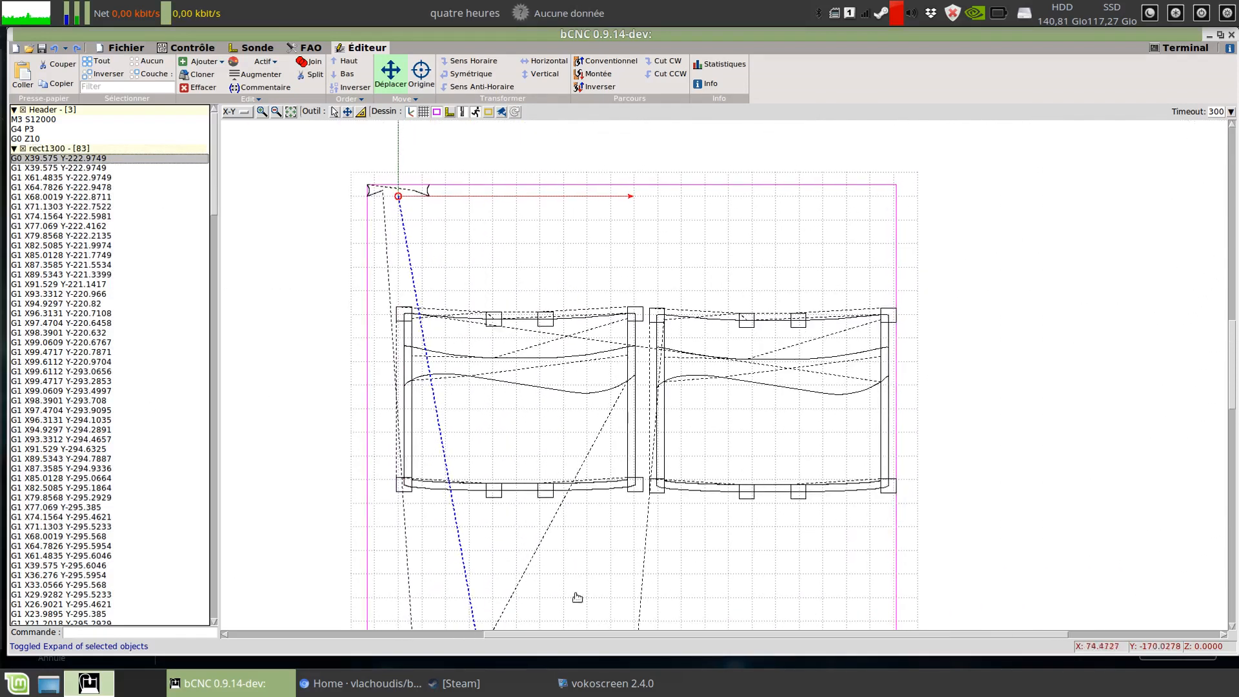
pyautogui.click(476, 492)
pyautogui.scroll(2, 454, 492)
pyautogui.click(577, 329)
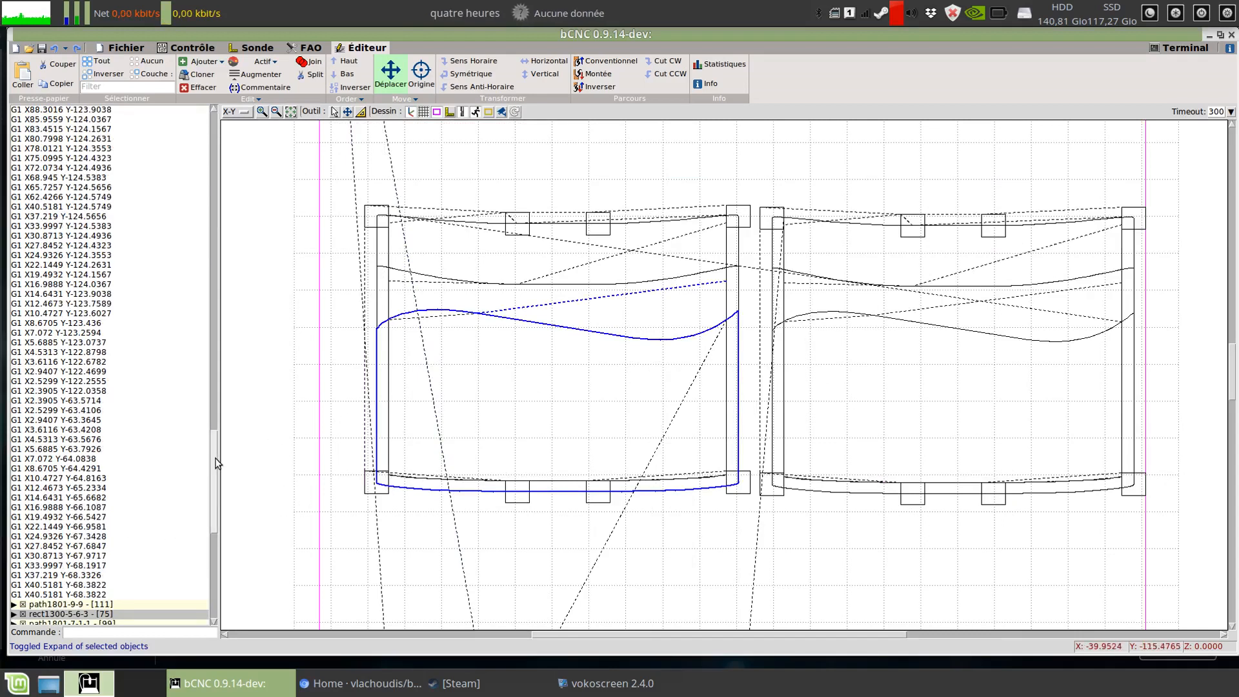
# Expand the rect1300-5-6-3 block and compare its first G0 and G1 lines with the highlighted moves
pyautogui.scroll(-4, 123, 500)
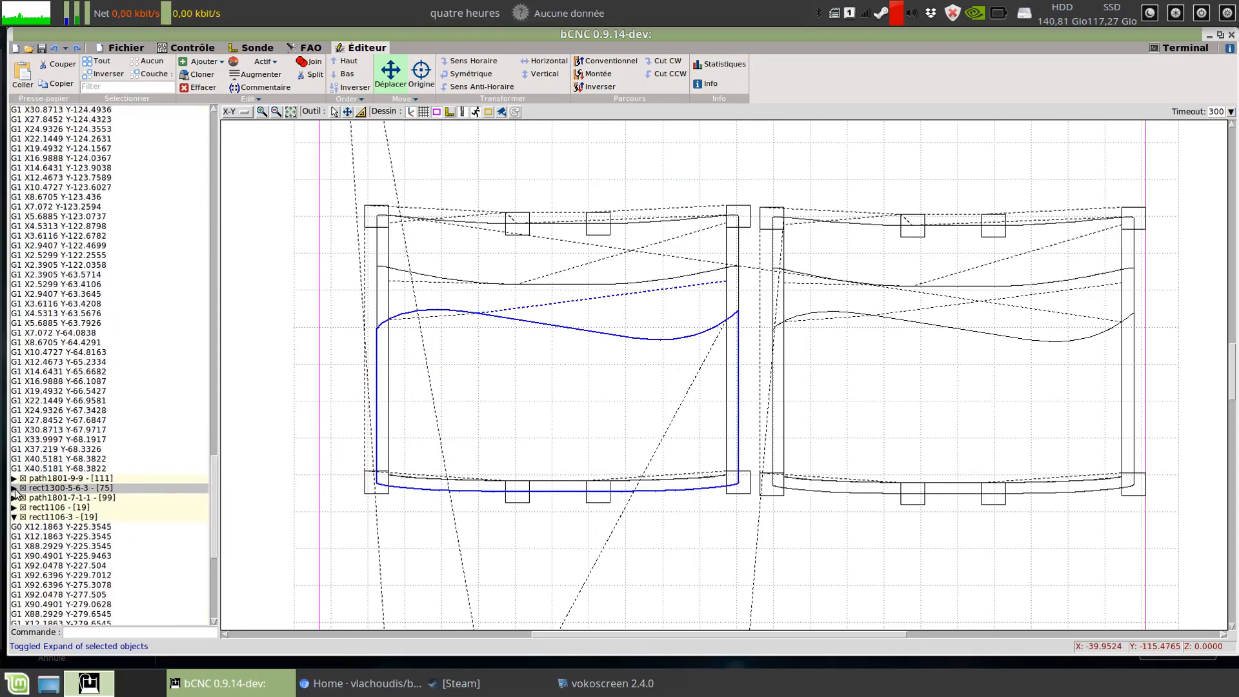
pyautogui.click(13, 487)
pyautogui.click(29, 129)
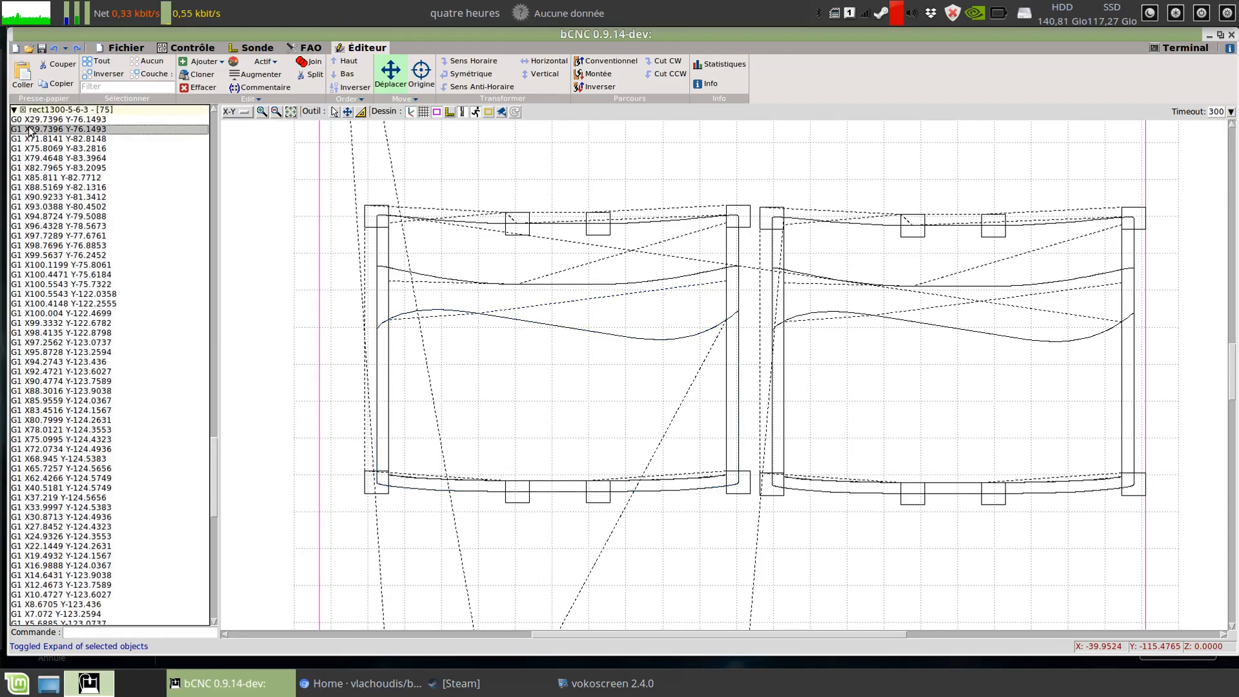
pyautogui.click(48, 120)
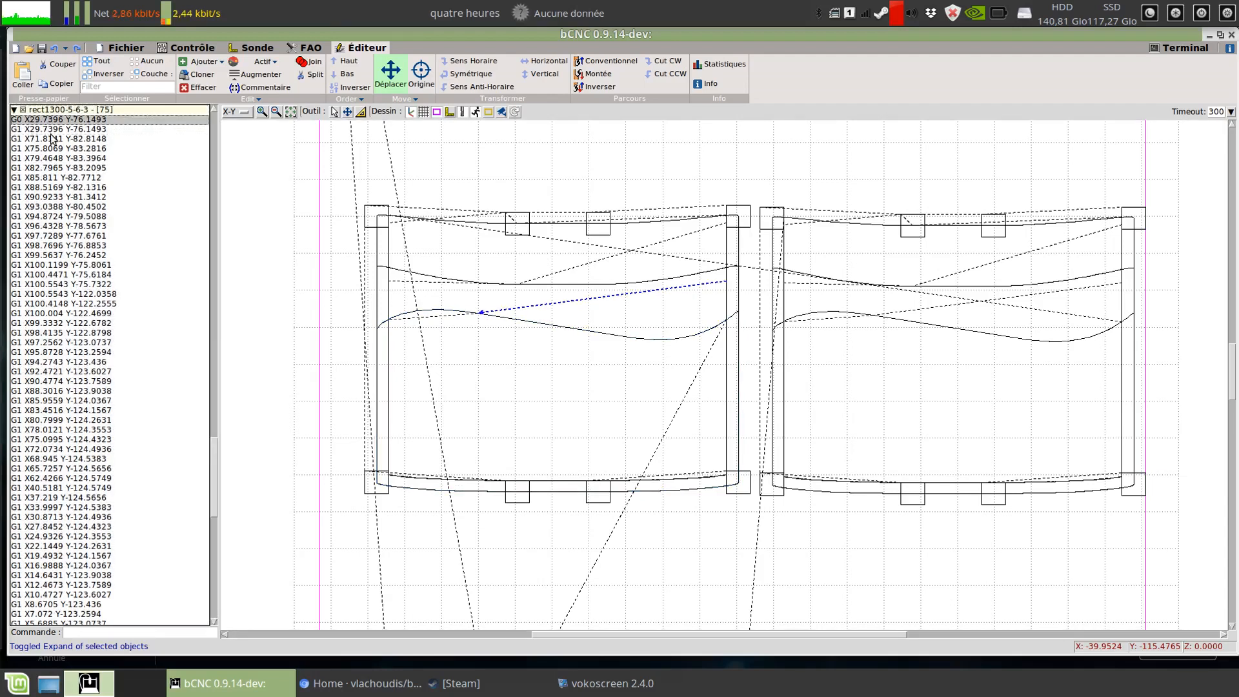
pyautogui.click(52, 139)
pyautogui.click(47, 123)
pyautogui.click(50, 129)
# Select individual segments of the upper-left pocket in the drawing to find their matching code lines
pyautogui.click(516, 322)
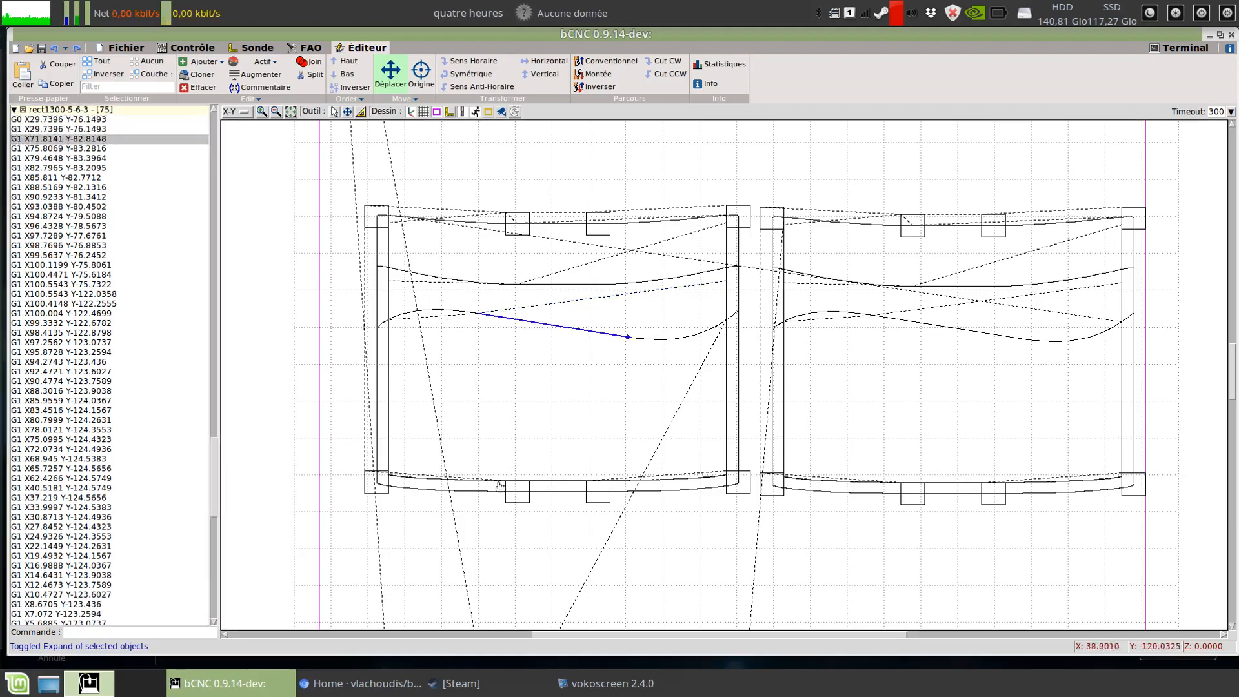
pyautogui.click(441, 310)
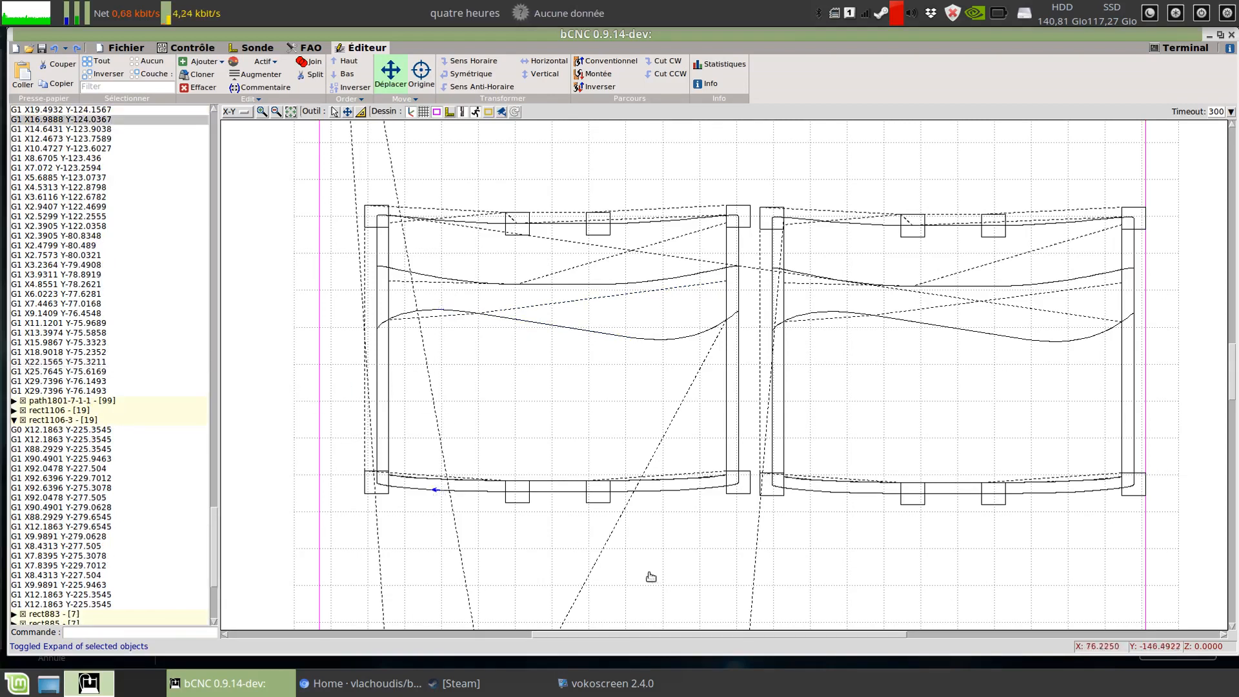
pyautogui.click(376, 310)
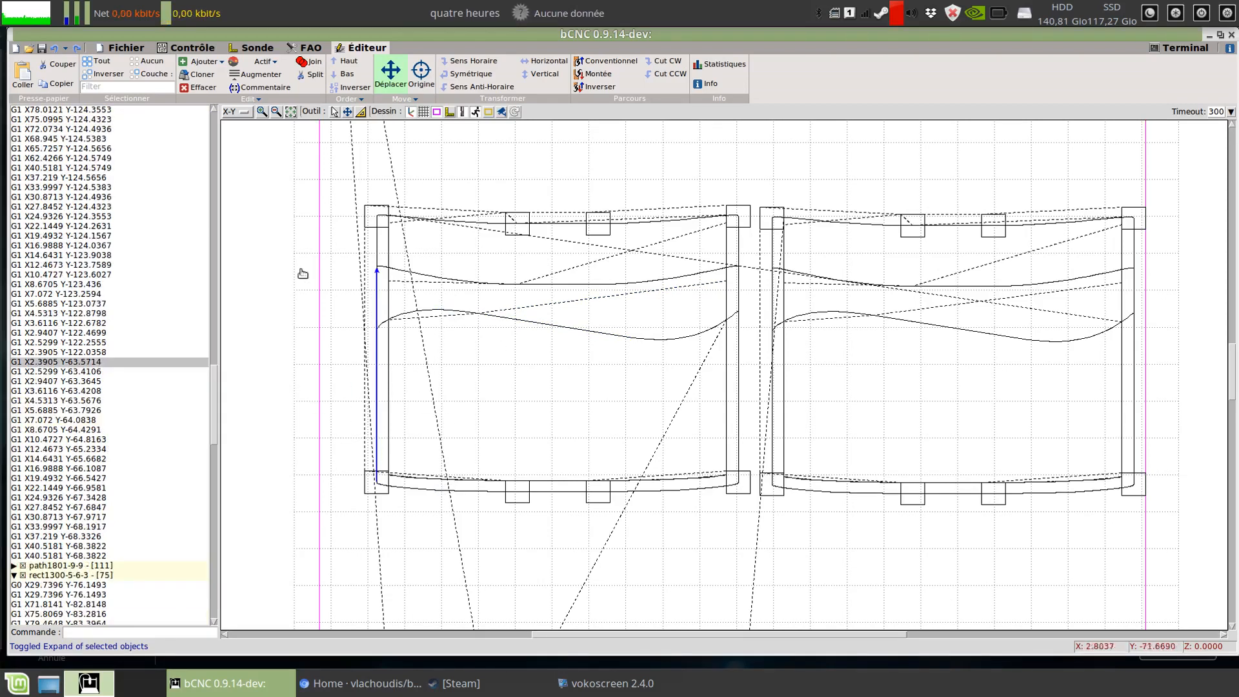
# Open the G-code file test.gcode and view the extra block-ordering option without applying it
pyautogui.click(28, 51)
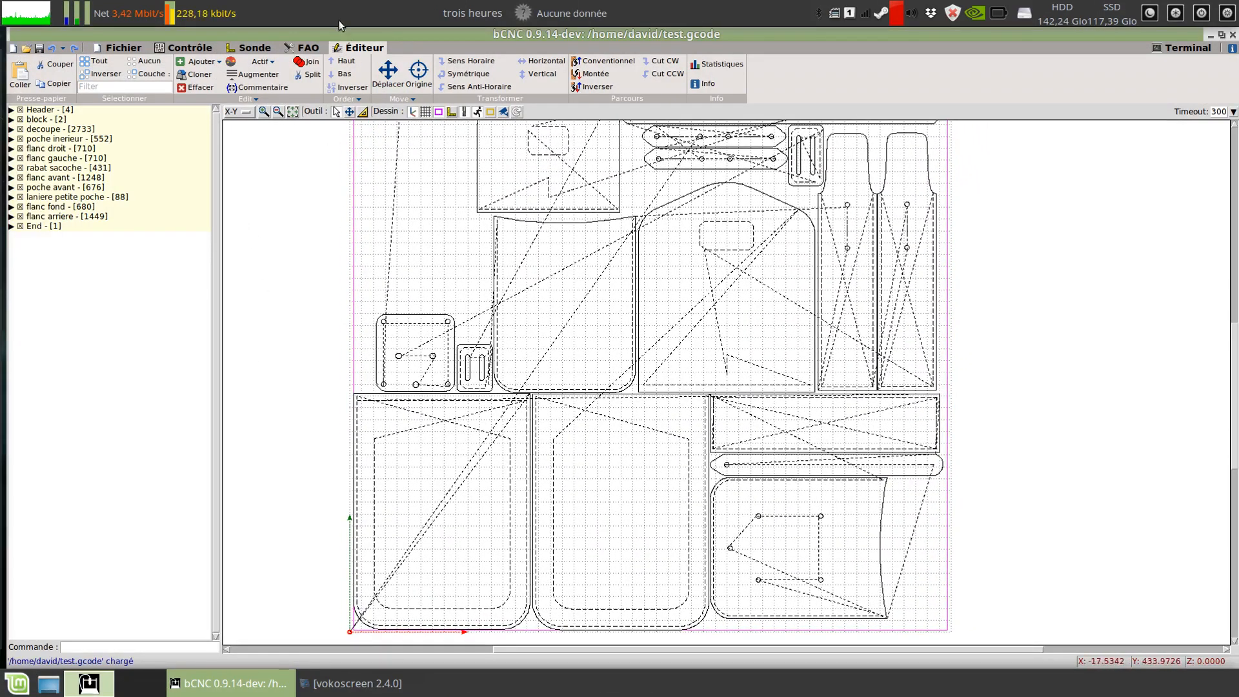
pyautogui.click(361, 99)
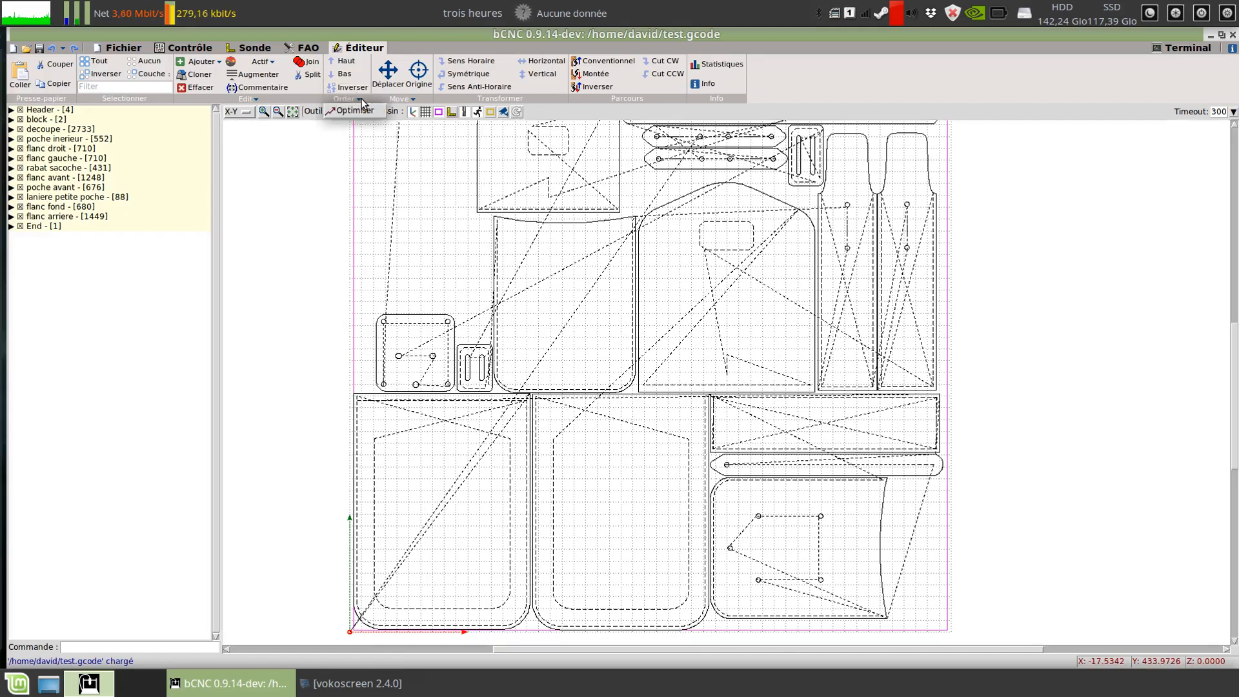
pyautogui.click(262, 277)
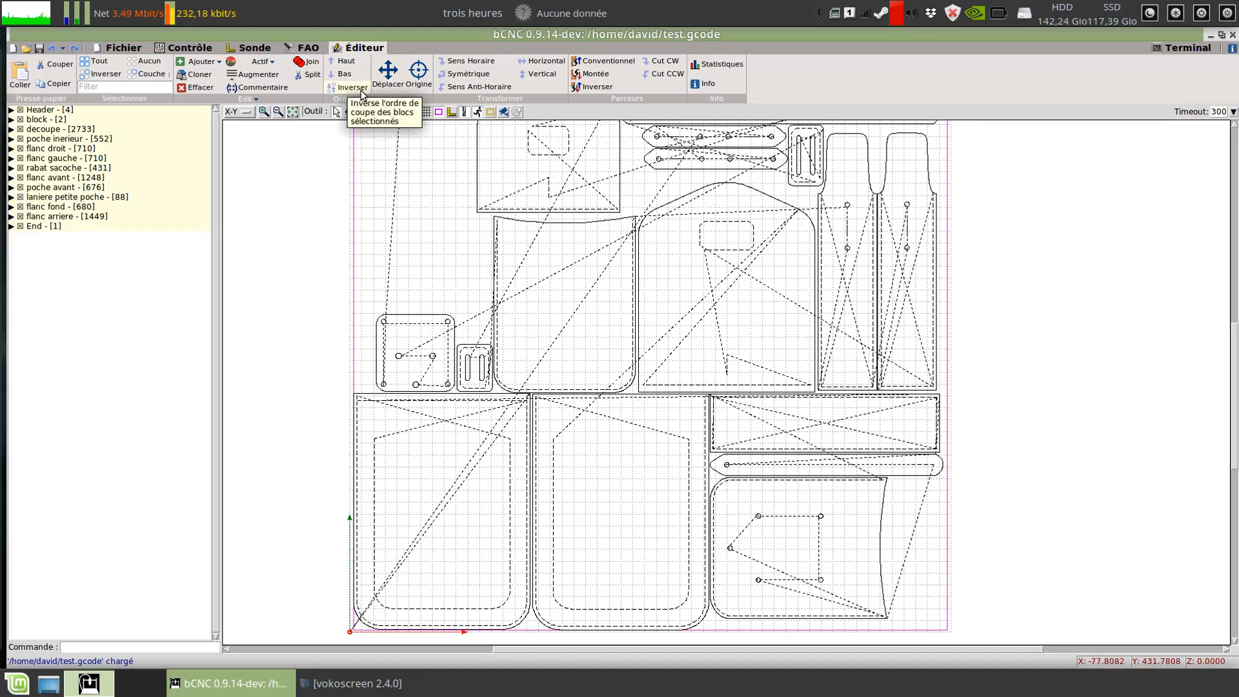
# Reverse the cutting order of the blocks from decoupe through poche avant and reverse it back, twice in a row
pyautogui.scroll(1, 783, 359)
pyautogui.scroll(-1, 783, 359)
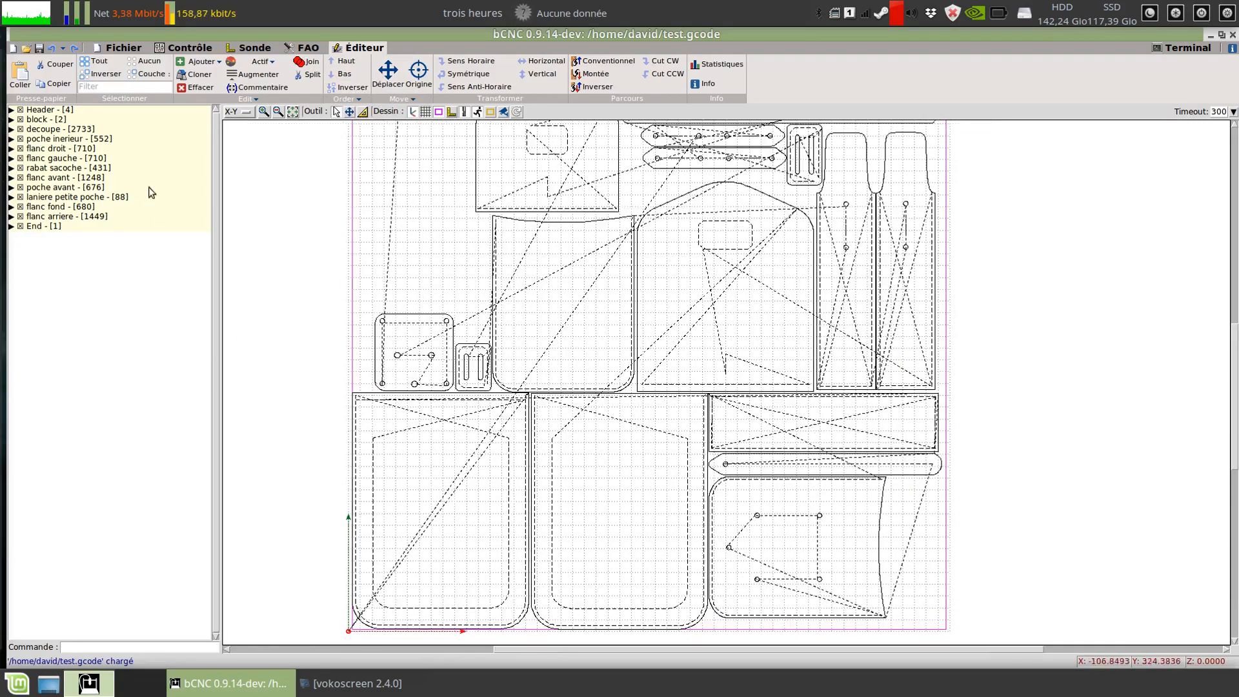
pyautogui.click(58, 129)
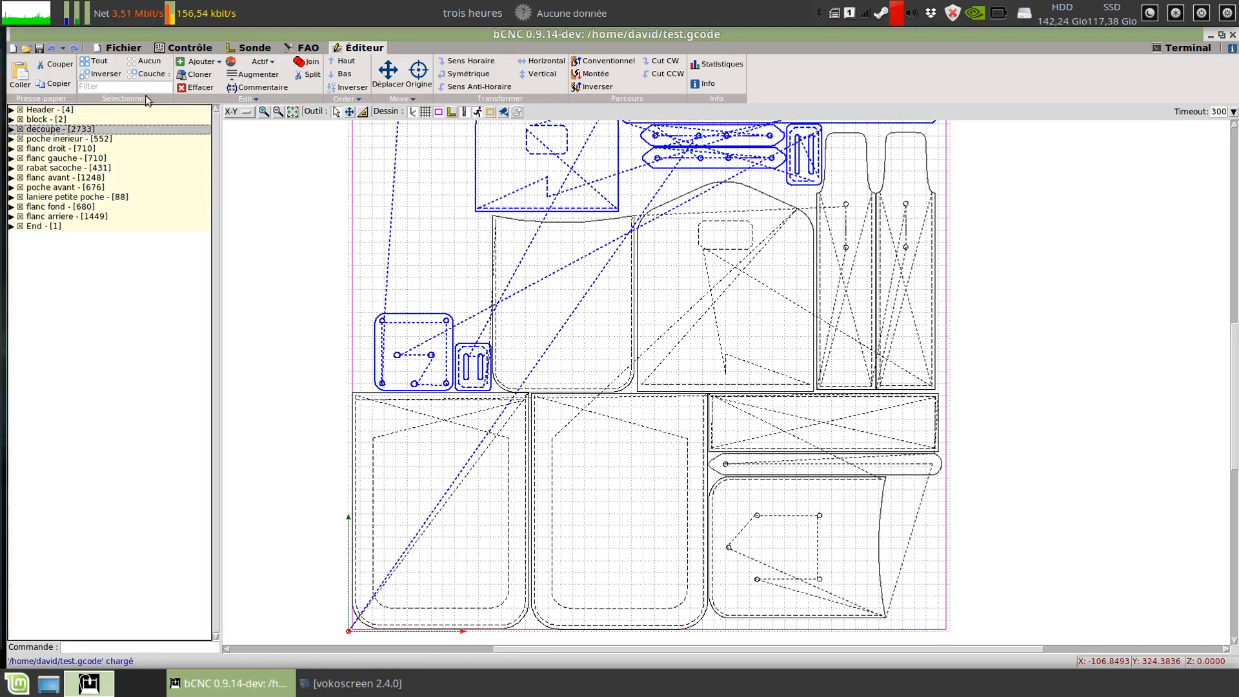
pyautogui.keyDown('shift'); pyautogui.click(58, 187); pyautogui.keyUp('shift')
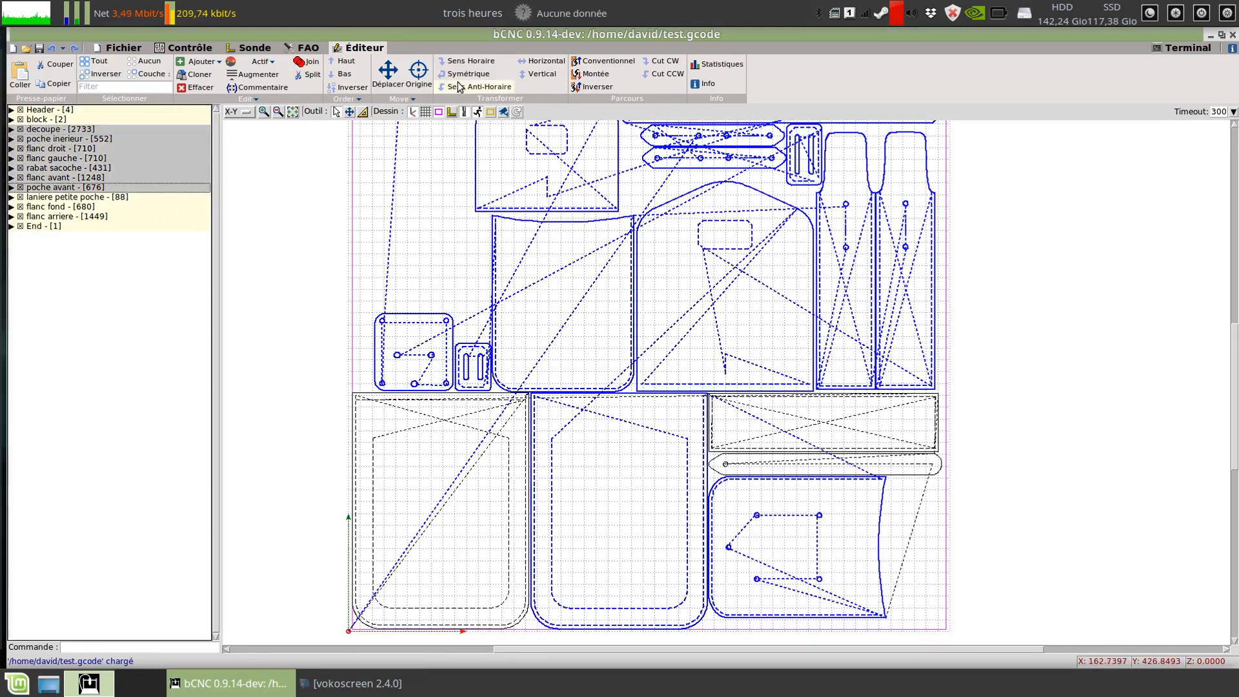
pyautogui.click(343, 92)
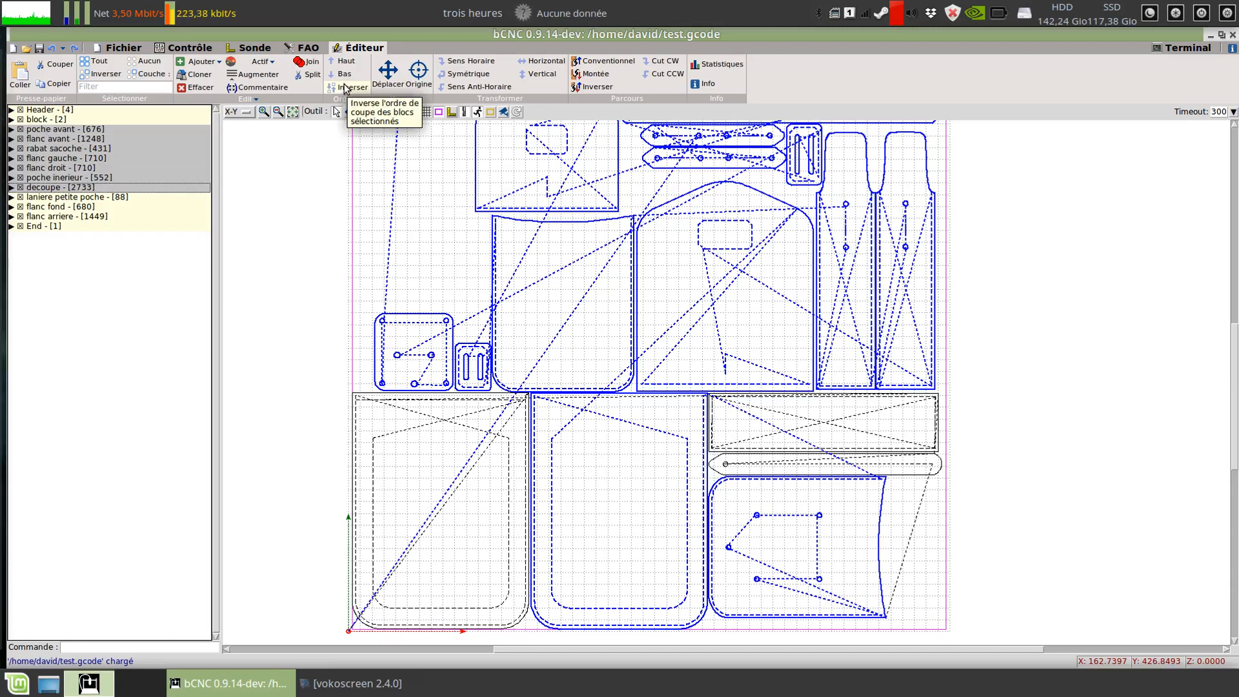
pyautogui.click(346, 88)
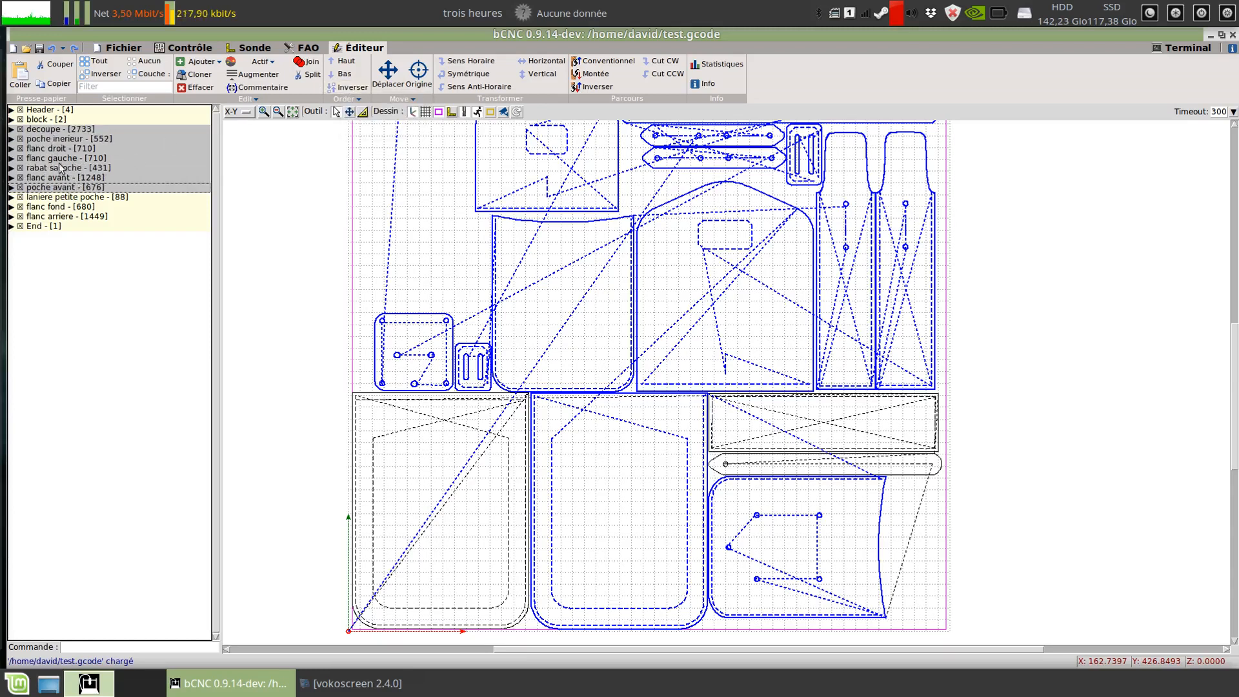
pyautogui.click(354, 90)
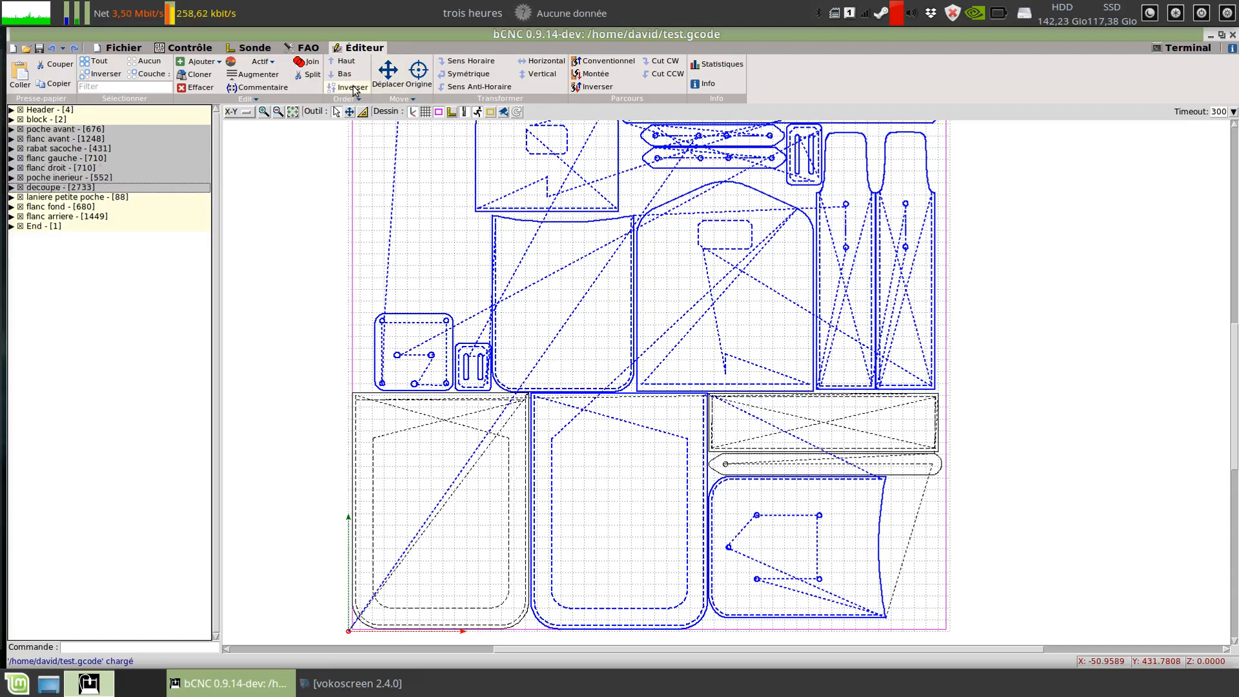
pyautogui.click(354, 89)
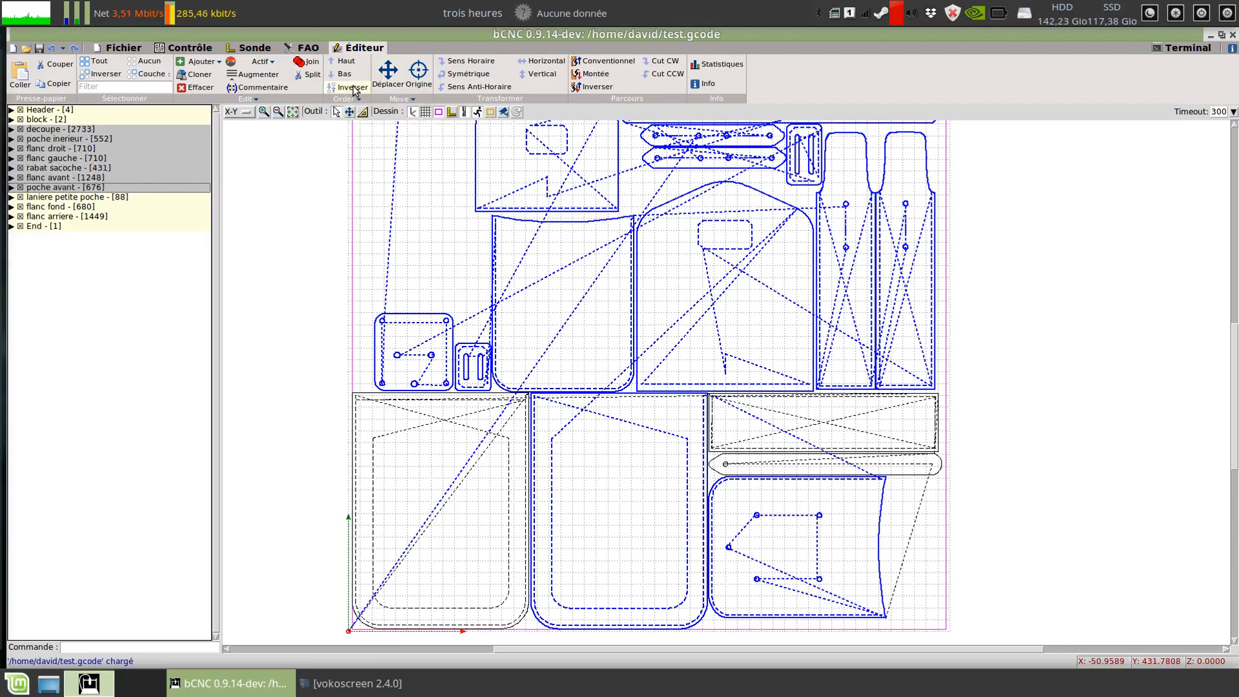
# Optimise the order of all blocks from decoupe through flanc arriere
pyautogui.click(53, 129)
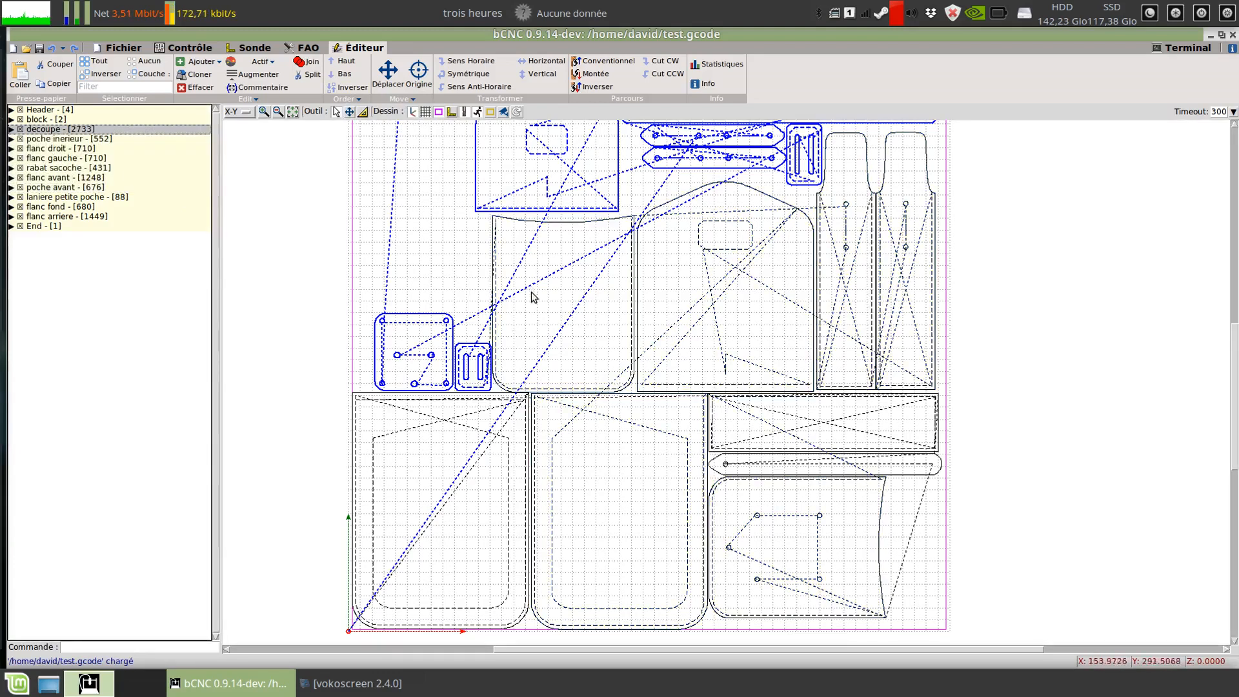
pyautogui.moveTo(531, 339); pyautogui.dragTo(514, 388, button='middle')
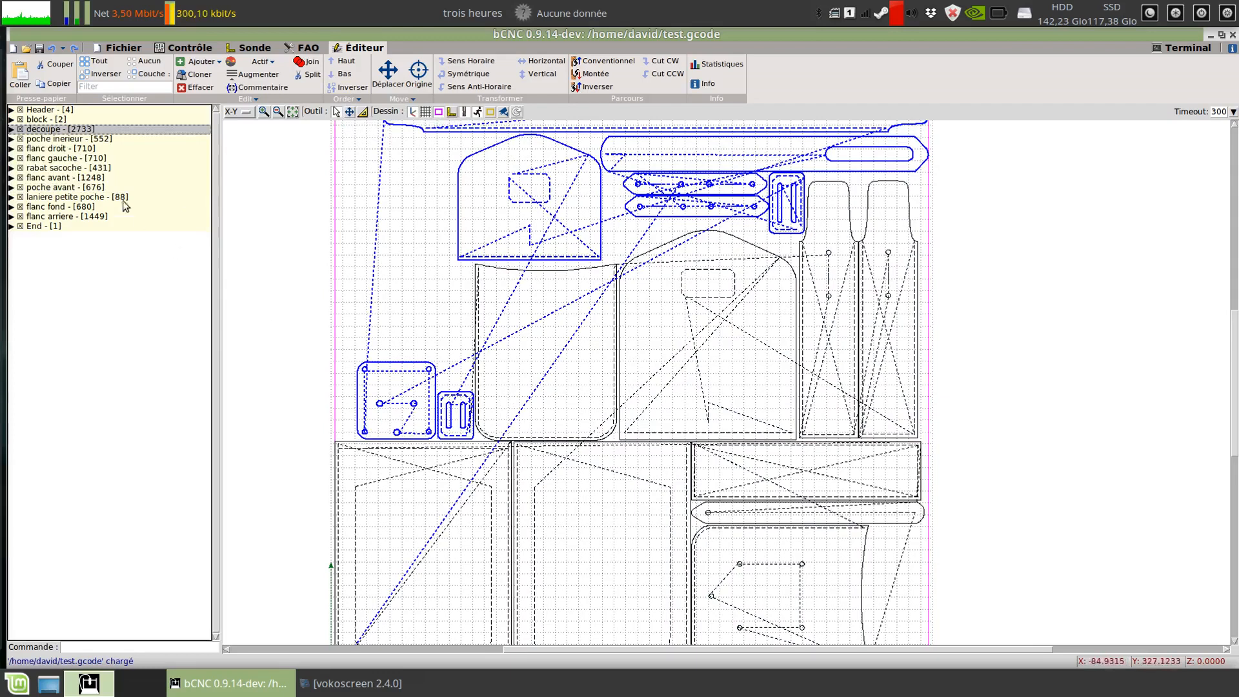
pyautogui.keyDown('shift'); pyautogui.click(63, 219); pyautogui.keyUp('shift')
pyautogui.click(359, 99)
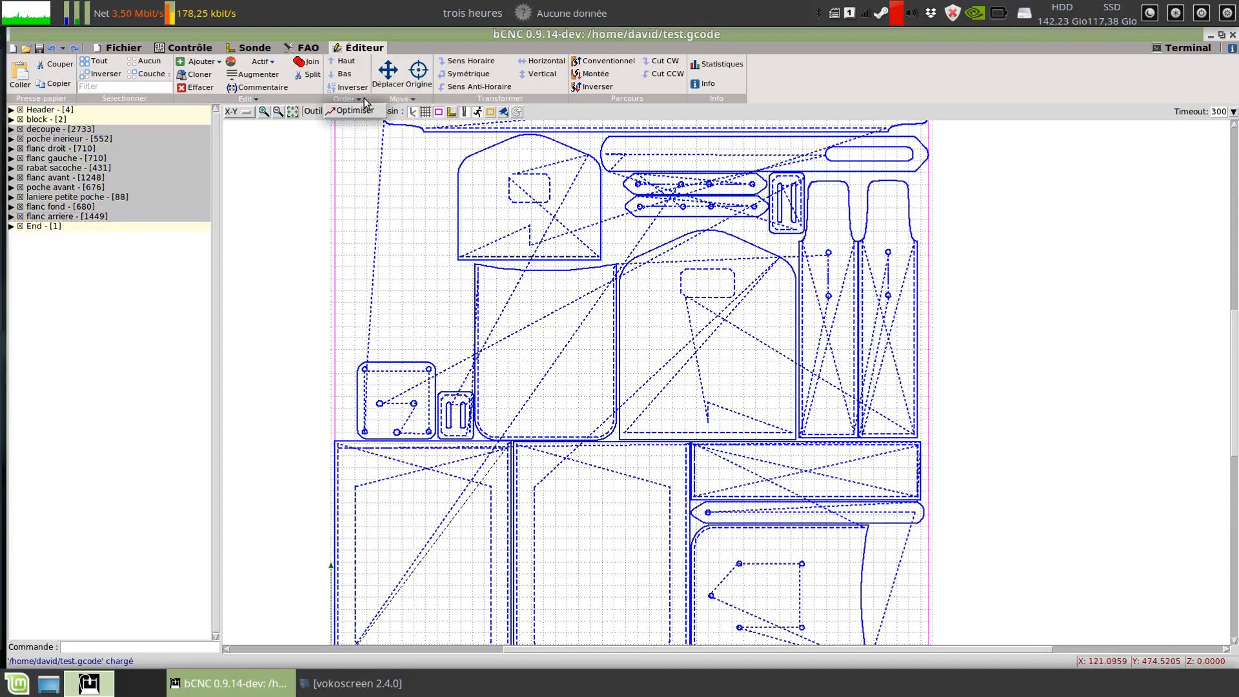
pyautogui.click(360, 110)
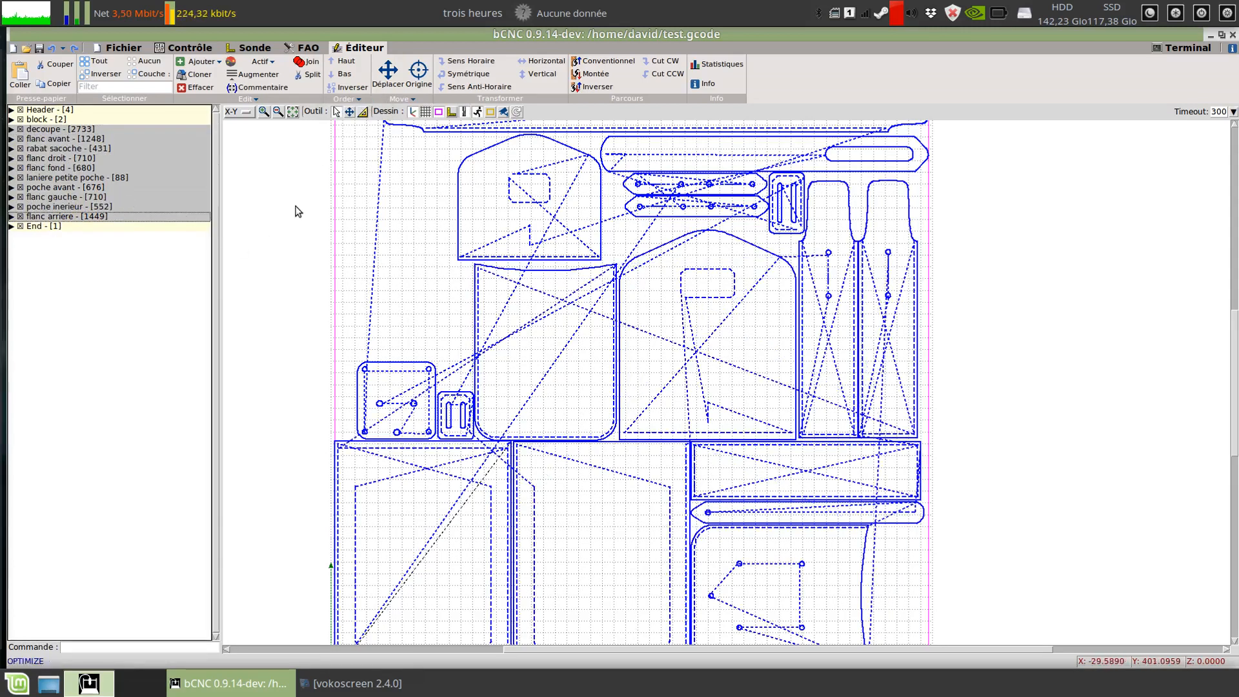
pyautogui.scroll(-1, 1012, 416)
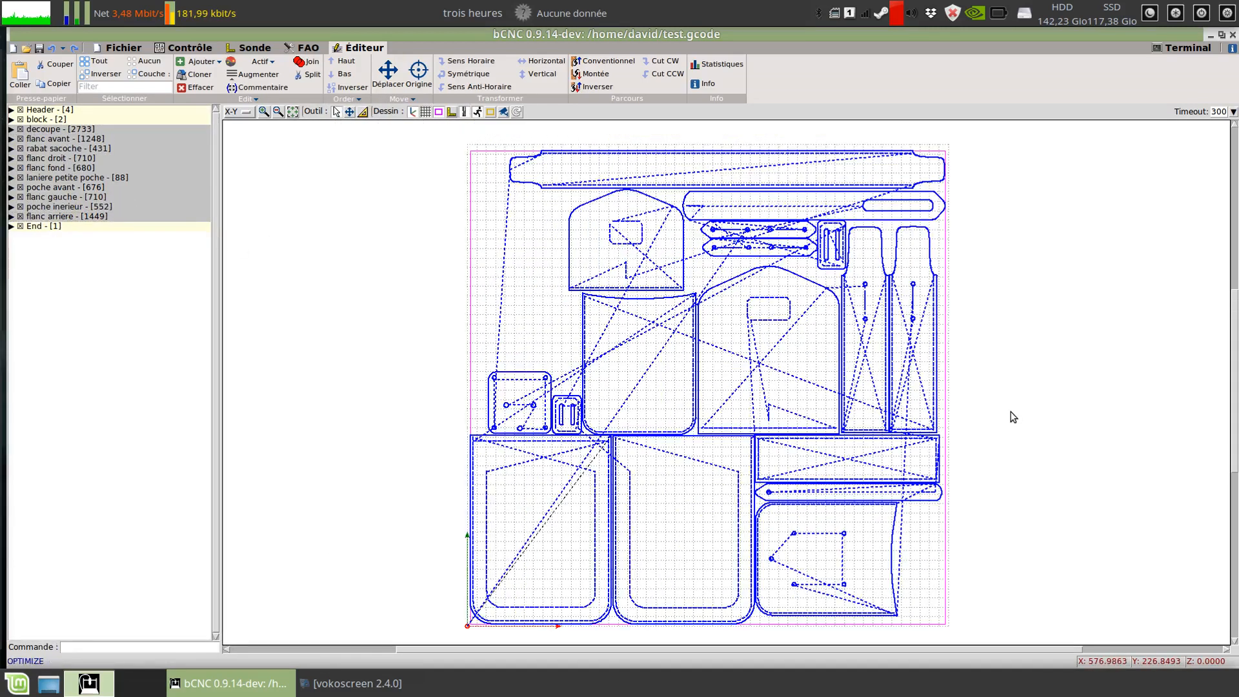
pyautogui.moveTo(1005, 418); pyautogui.dragTo(841, 409, button='middle')
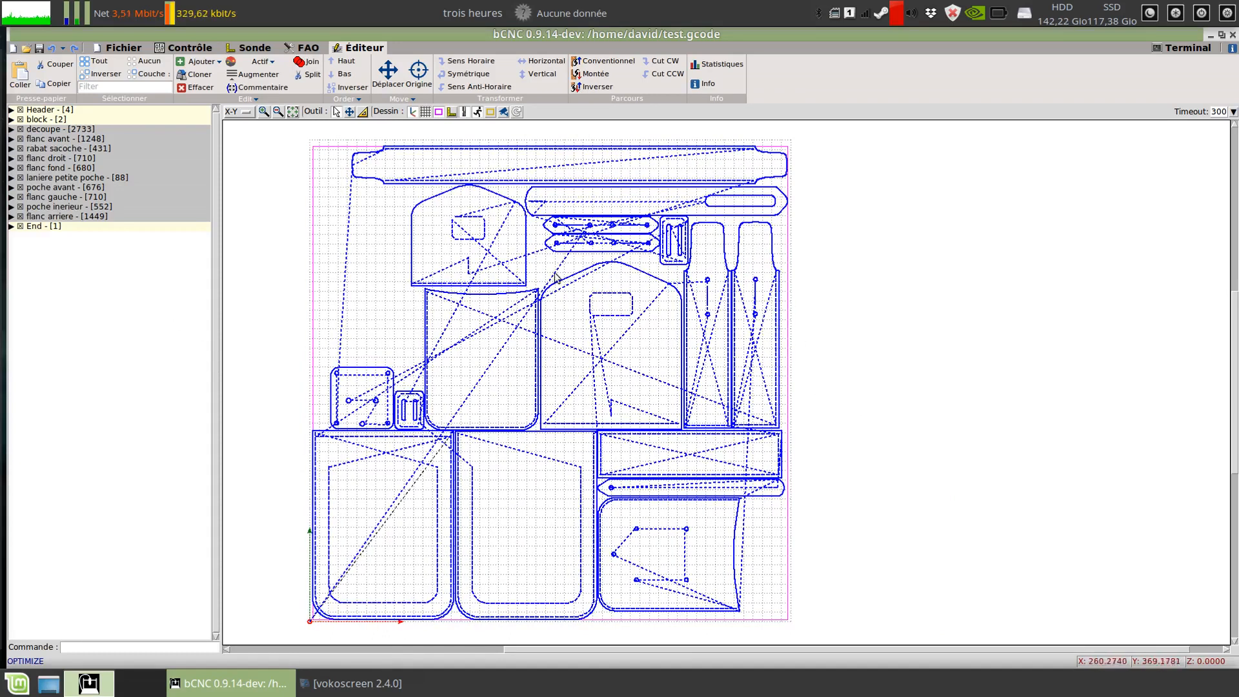
# Highlight the flanc arriere and poche inerieur blocks, expand poche inerieur to examine its code lines, and collapse it again
pyautogui.click(68, 218)
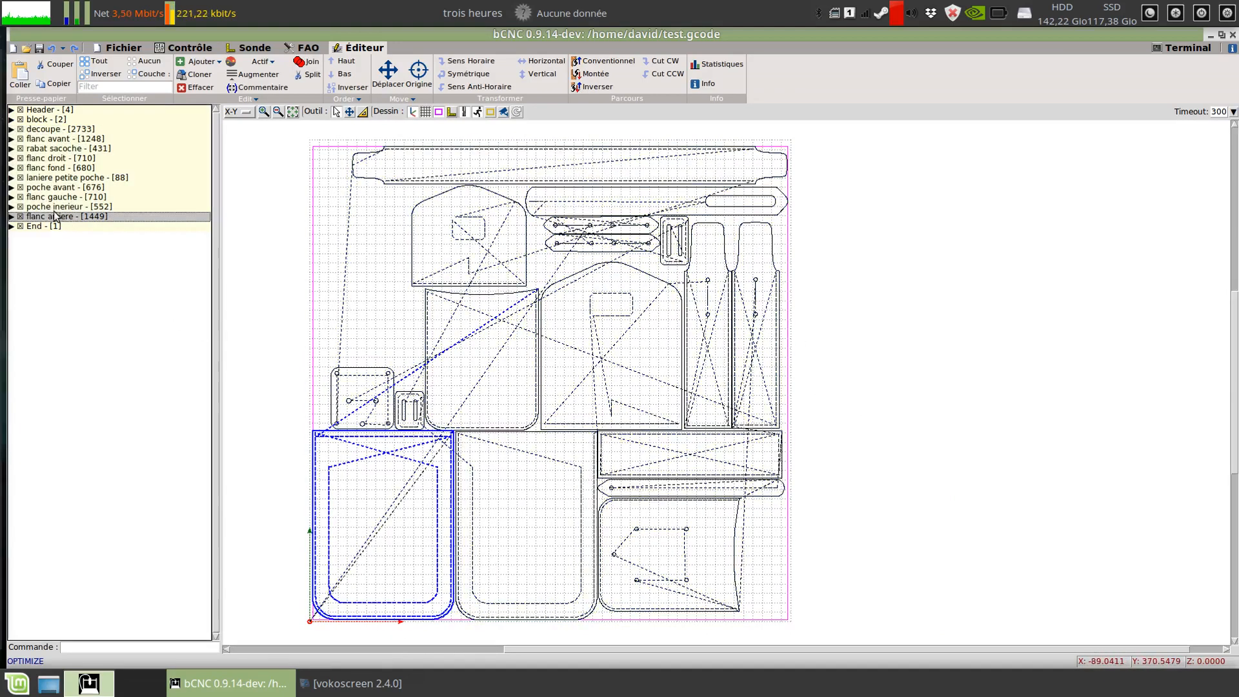
pyautogui.click(54, 208)
pyautogui.doubleClick(44, 206)
pyautogui.click(55, 323)
pyautogui.click(45, 285)
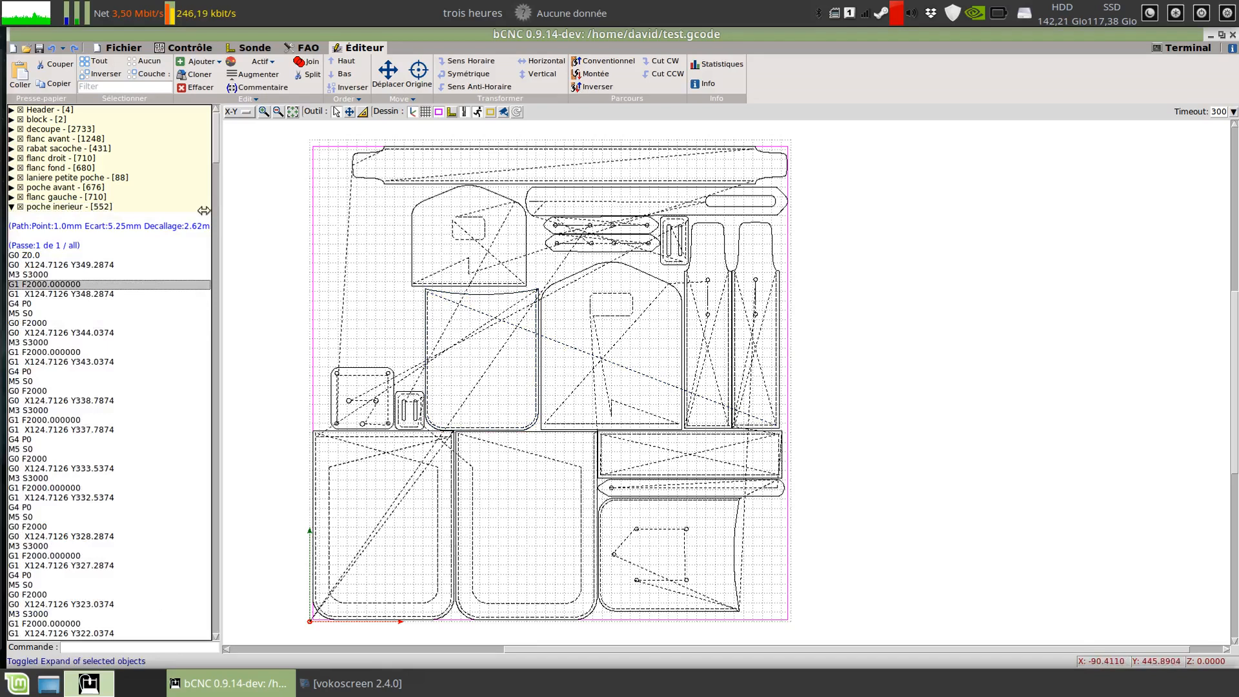
pyautogui.doubleClick(16, 208)
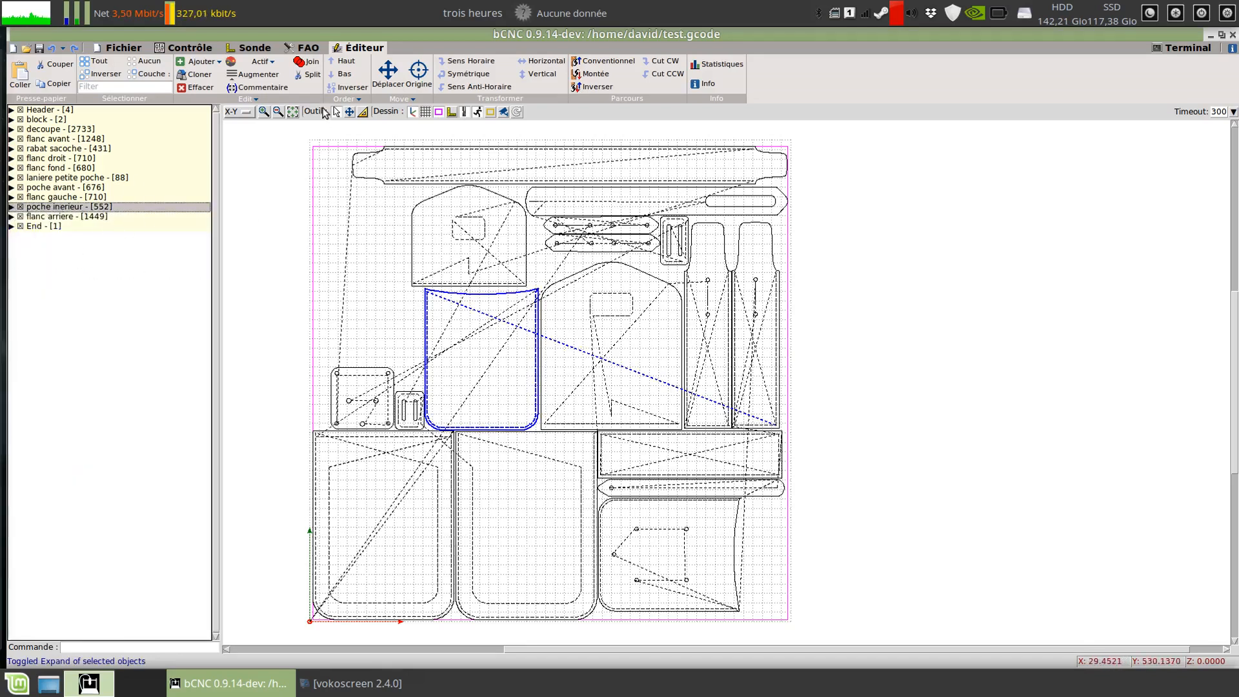
# Move the poche inerieur block up four places in the cutting order, directly after flanc droit
pyautogui.click(344, 62)
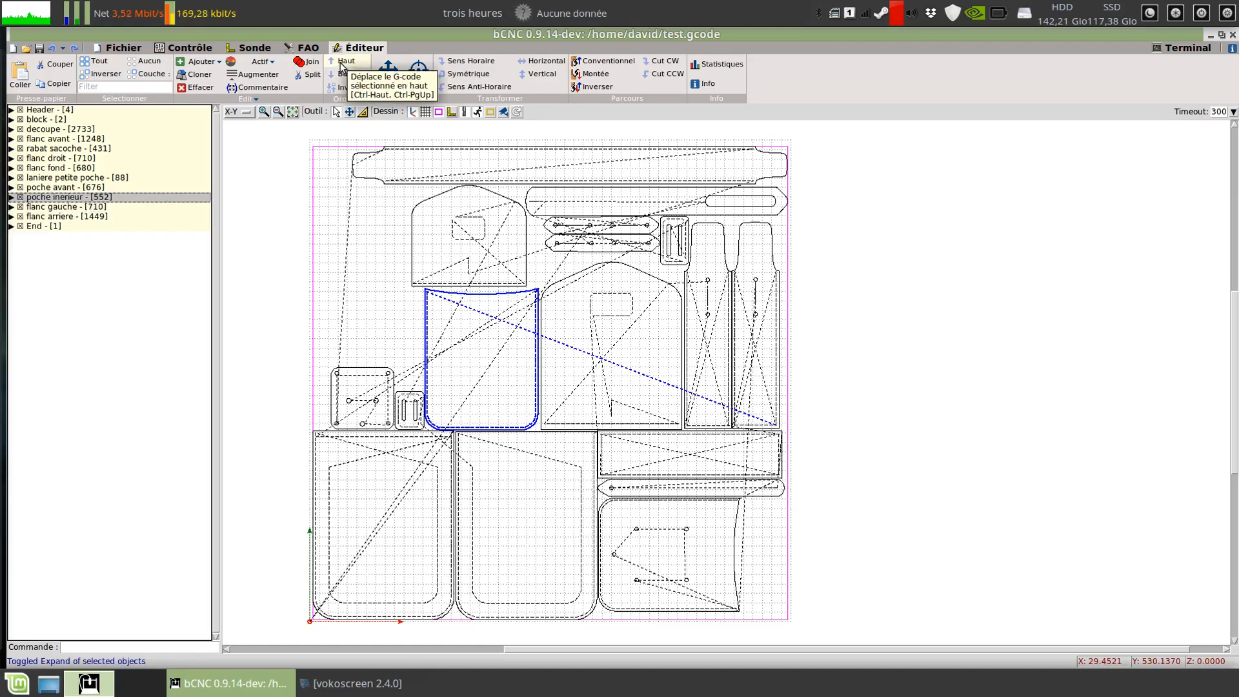
pyautogui.click(343, 62)
pyautogui.click(343, 62)
pyautogui.click(342, 64)
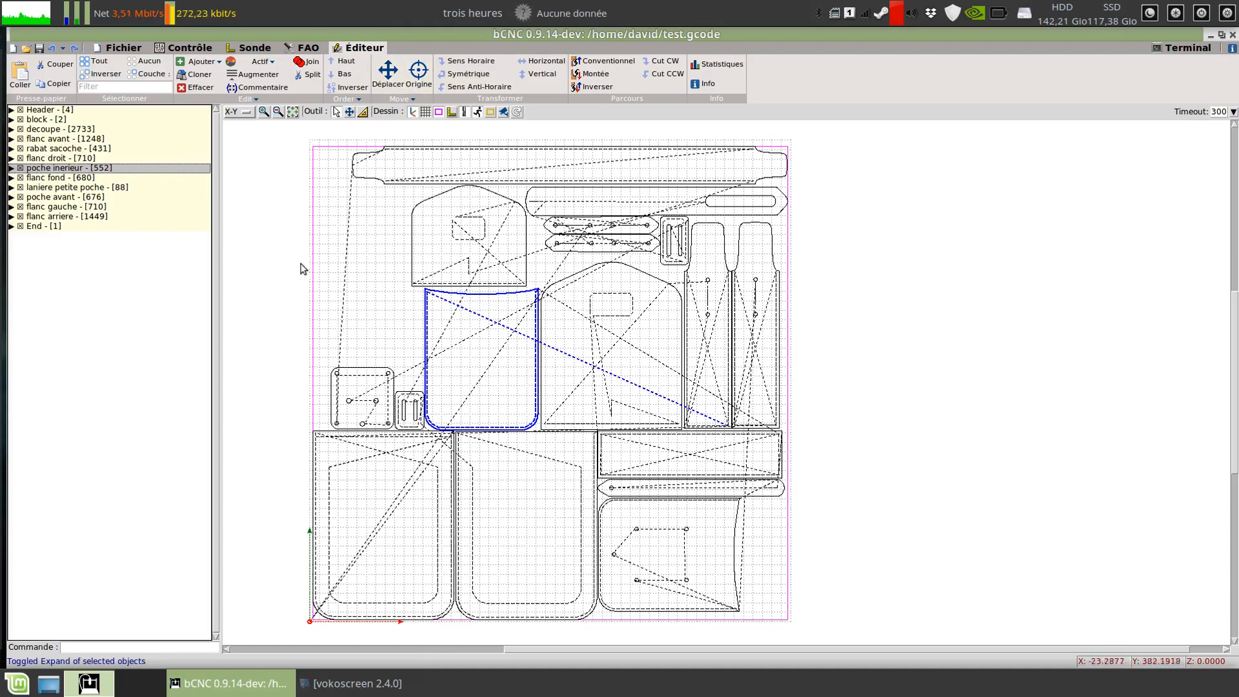
# Disable every part block from decoupe through flanc arriere except rabat sacoche
pyautogui.click(24, 130)
pyautogui.hotkey('ctrl', 'l')
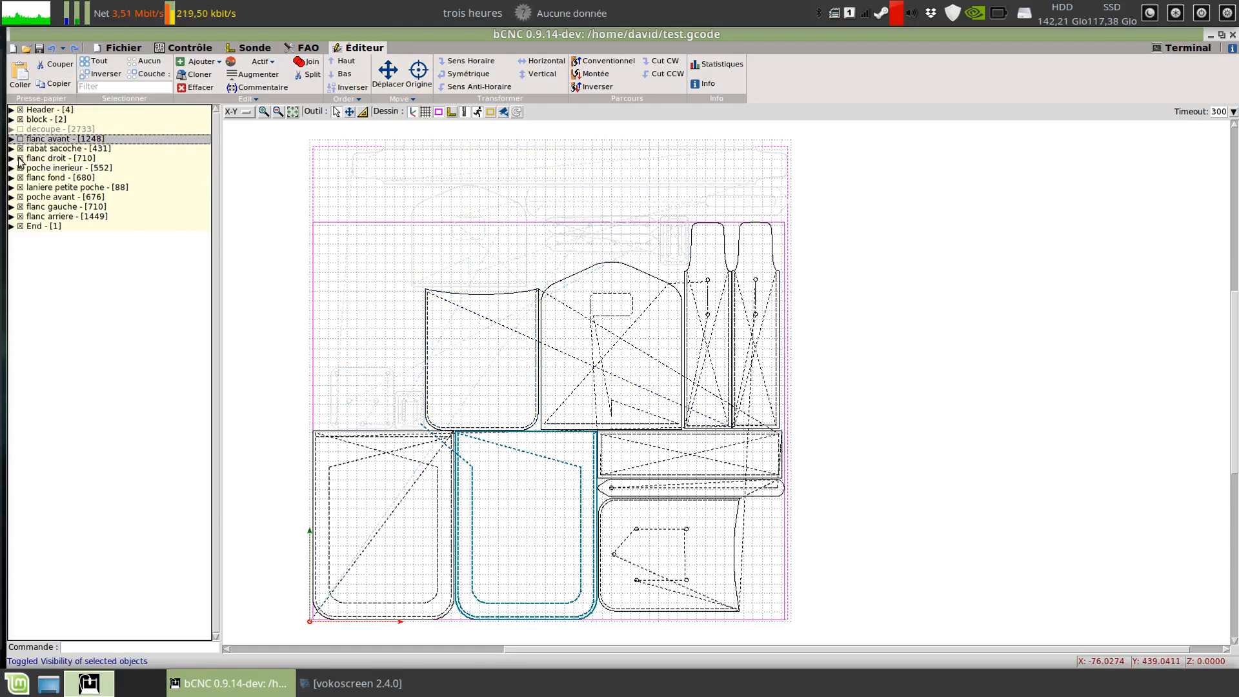
pyautogui.hotkey('ctrl', 'l')
pyautogui.click(20, 159)
pyautogui.hotkey('ctrl', 'l')
pyautogui.click(22, 168)
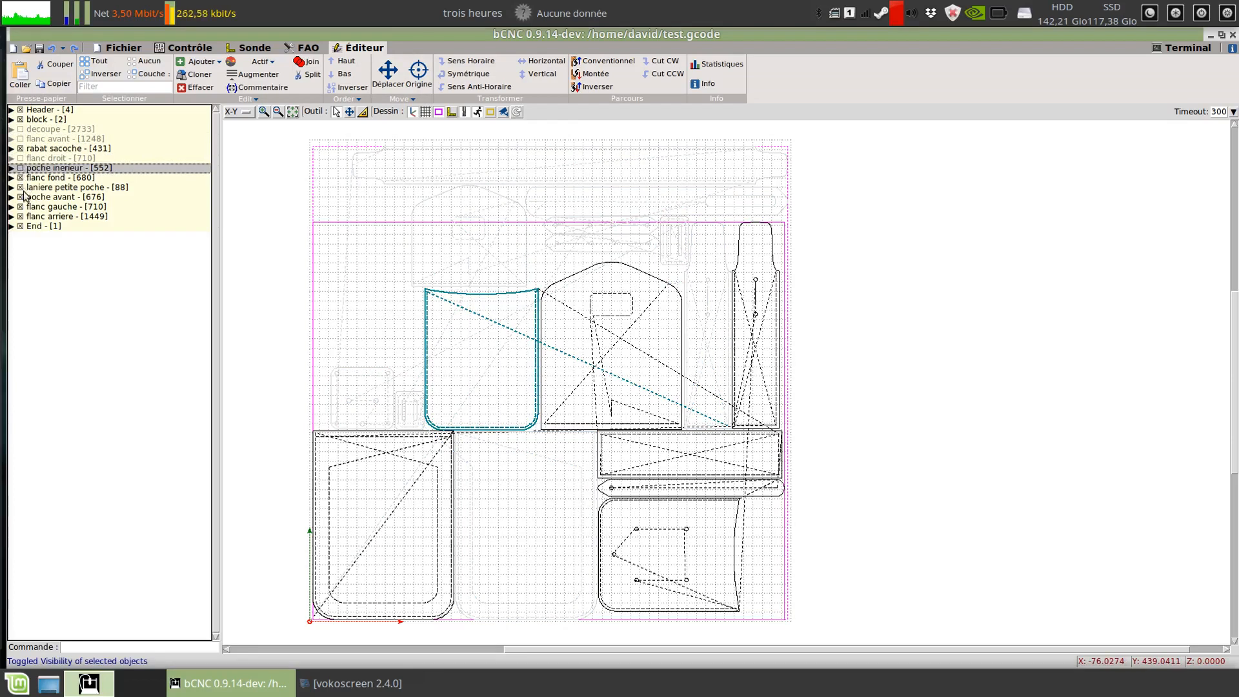
pyautogui.click(21, 180)
pyautogui.hotkey('ctrl', 'l')
pyautogui.click(21, 189)
pyautogui.hotkey('ctrl', 'l')
pyautogui.click(22, 198)
pyautogui.hotkey('ctrl', 'l')
pyautogui.click(24, 207)
pyautogui.click(23, 217)
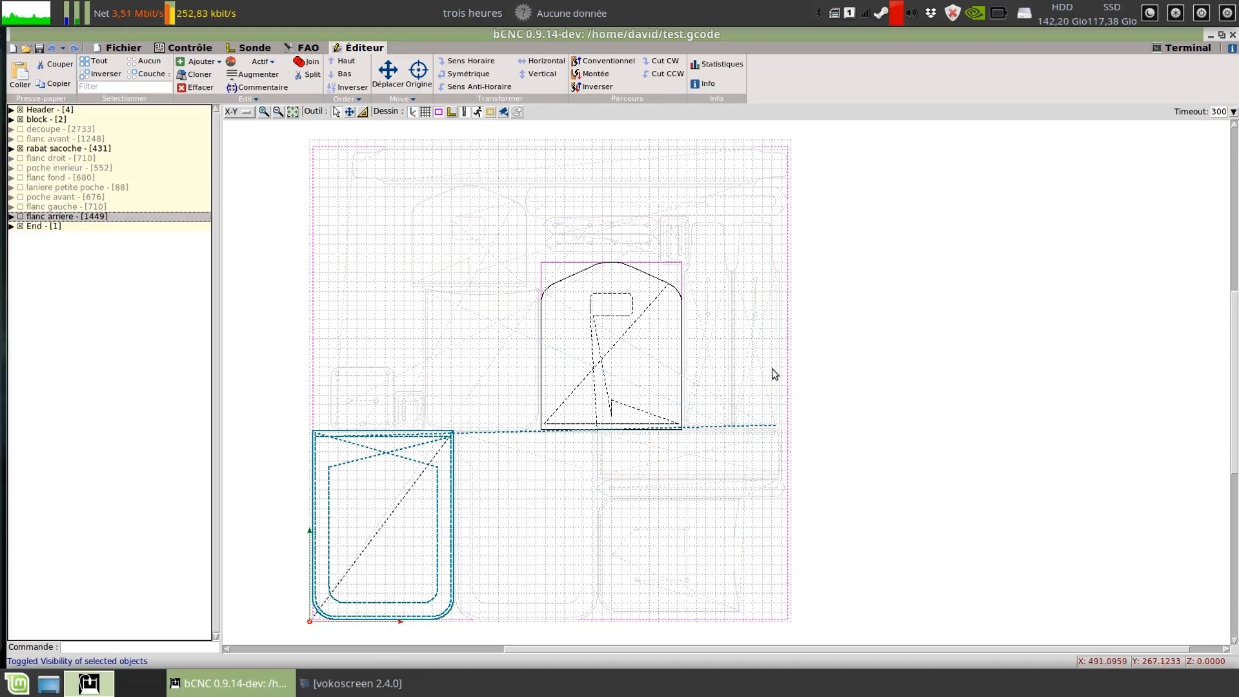
pyautogui.hotkey('ctrl', 'l')
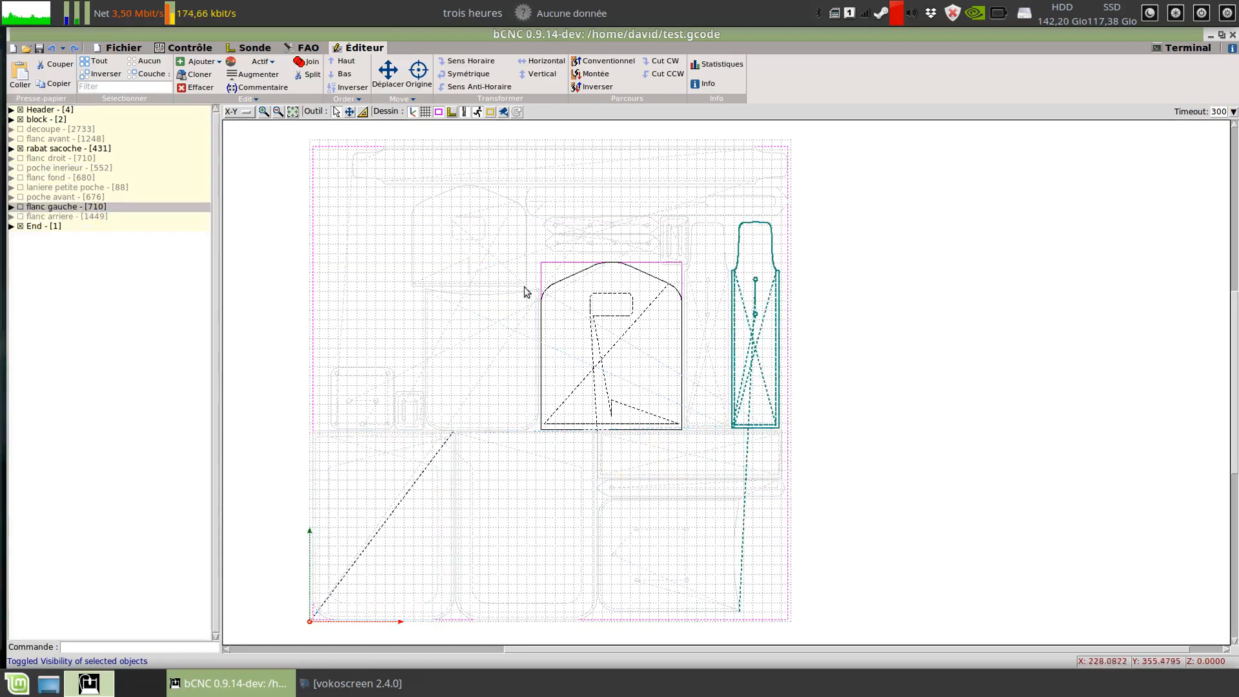
# Move the rabat sacoche block down to the drawing's origin, over the flanc arriere piece
pyautogui.click(61, 150)
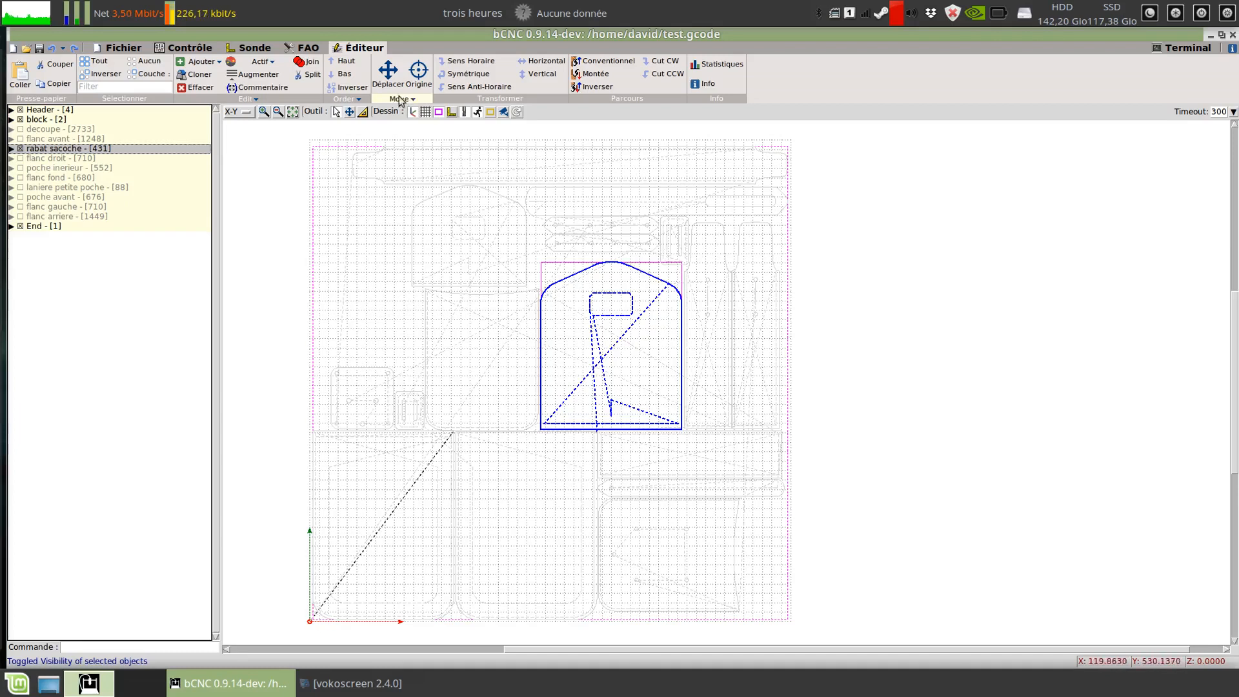
pyautogui.moveTo(594, 359); pyautogui.dragTo(364, 549)
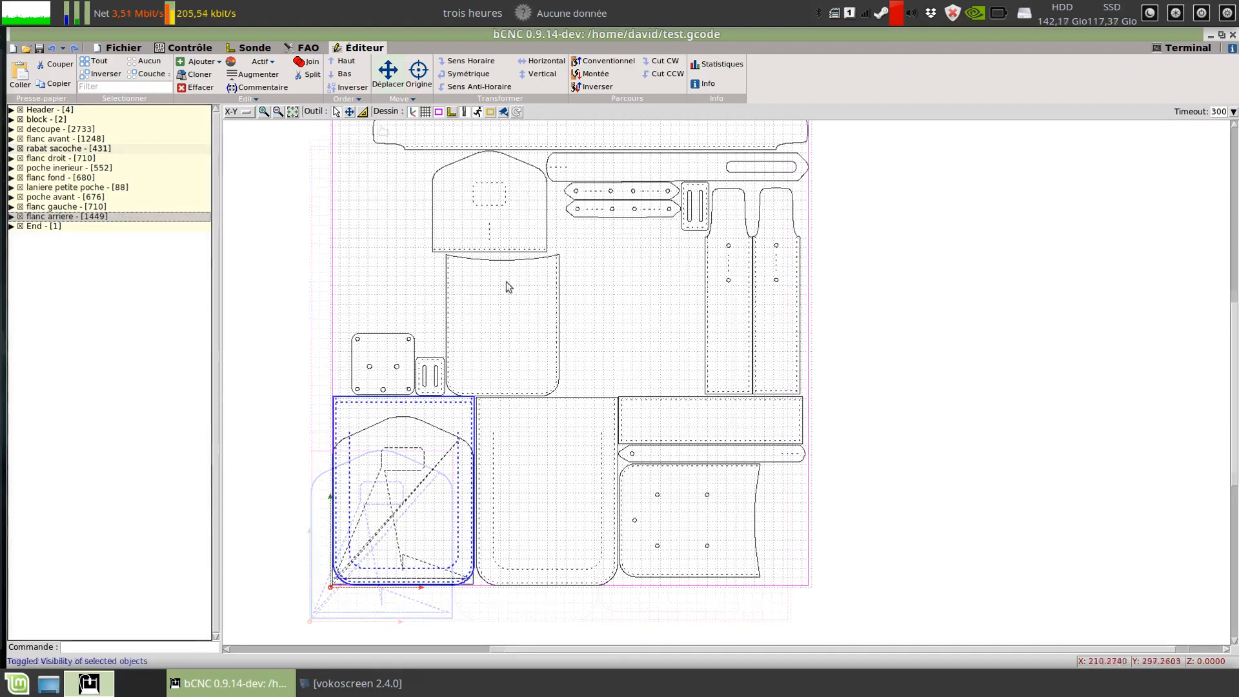
# Try to set the origin at picked points, including X -25.3425 Y -10.9589 and the upper edge of the small square plate
pyautogui.click(418, 77)
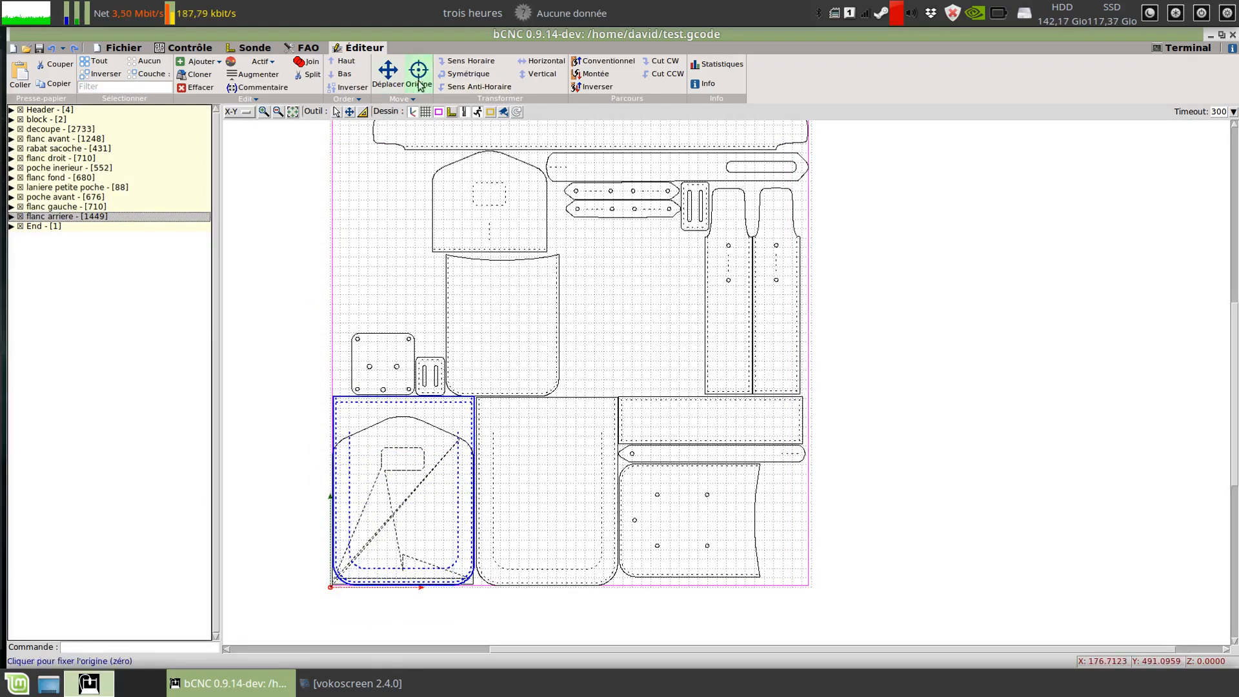
pyautogui.click(574, 325)
pyautogui.click(621, 390)
pyautogui.click(418, 72)
pyautogui.click(306, 596)
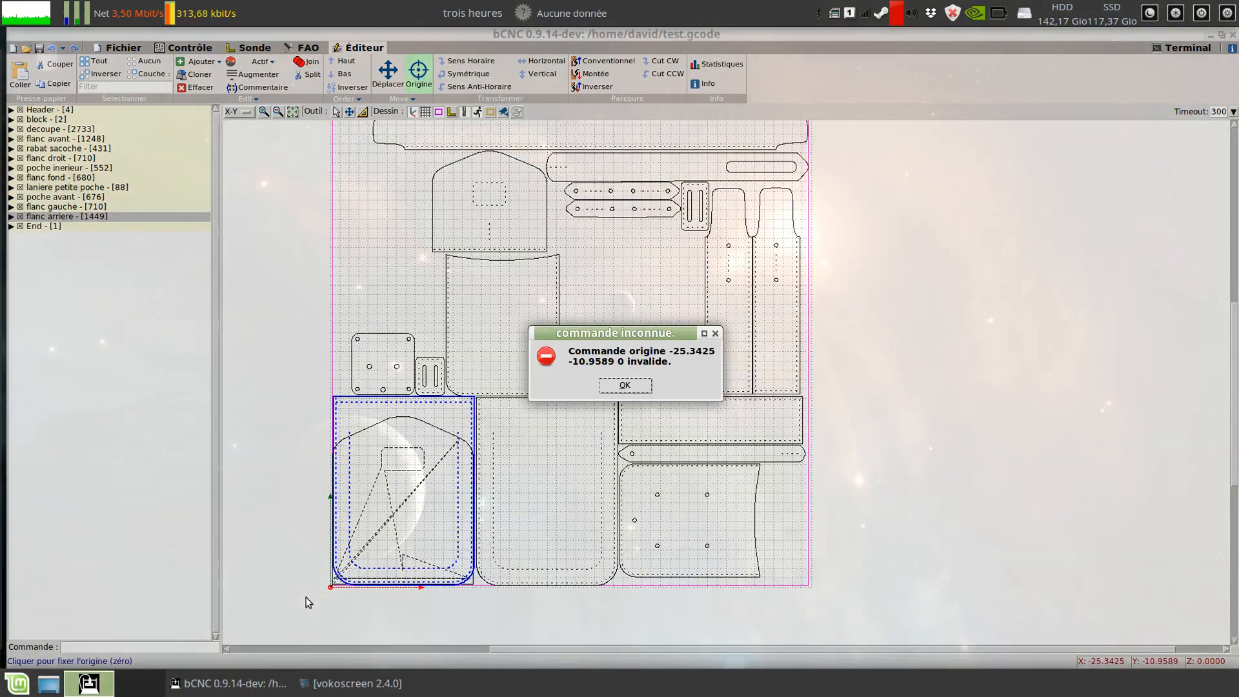
pyautogui.click(625, 386)
pyautogui.click(418, 72)
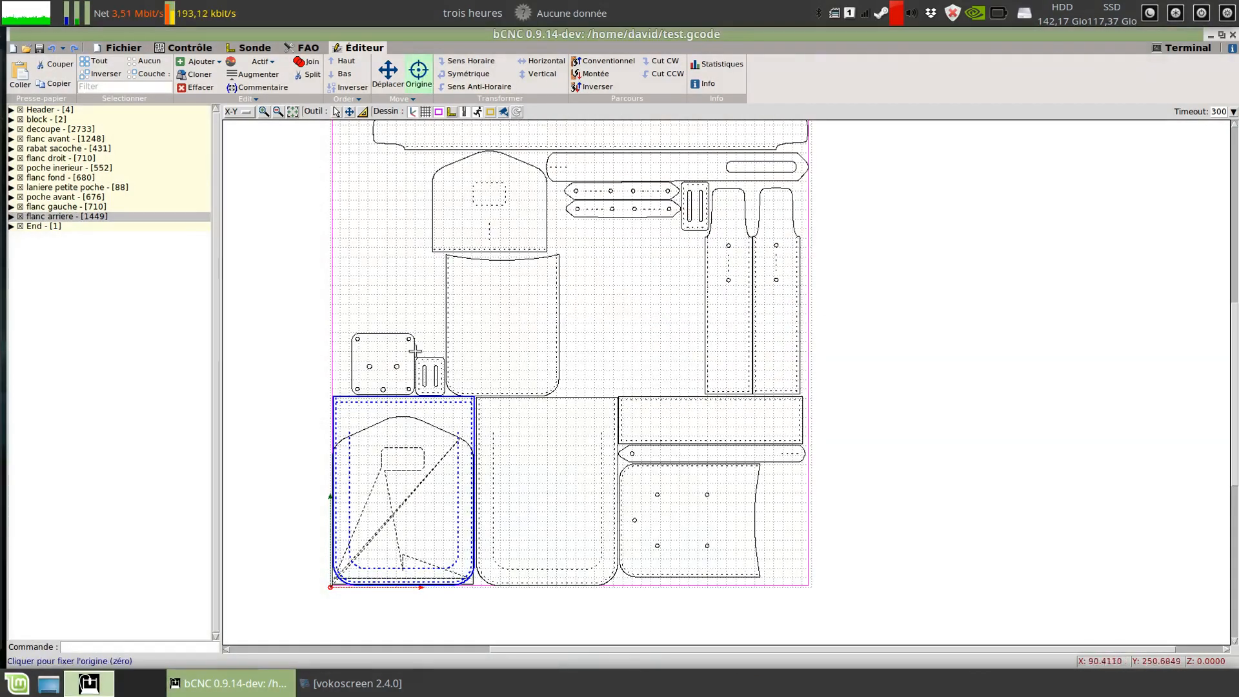
pyautogui.click(391, 334)
pyautogui.click(649, 391)
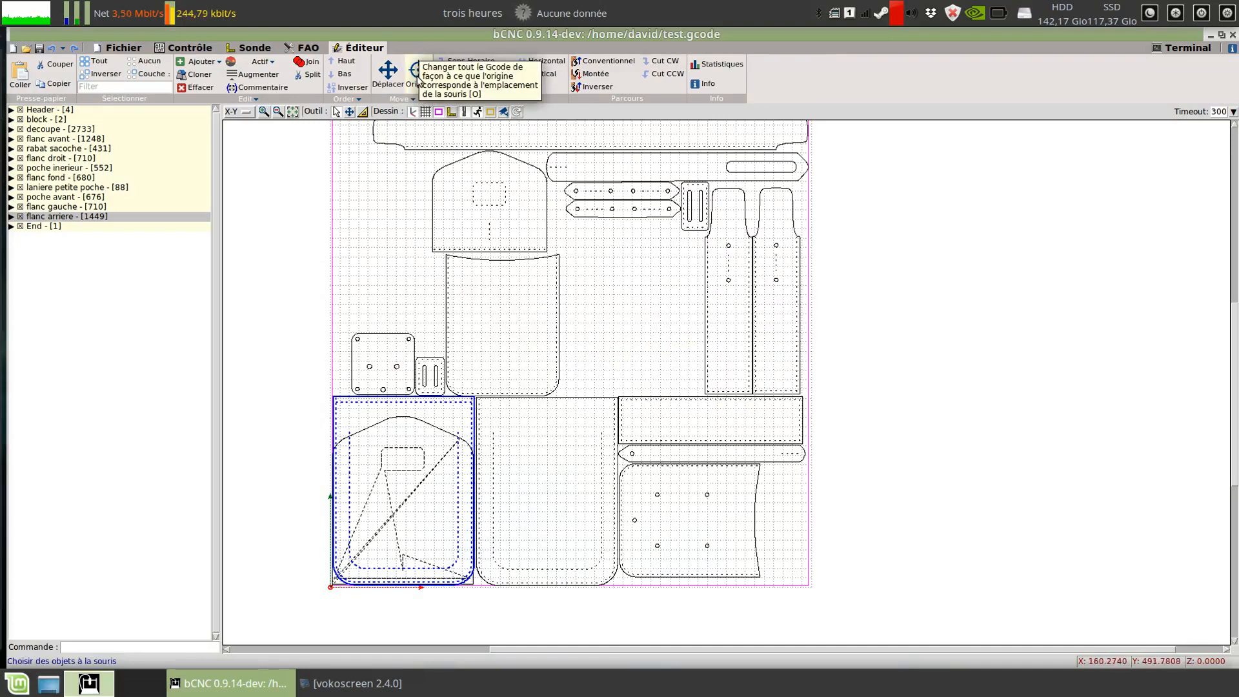
# Try to set the origin at the upper-right corner of the poche inerieur piece, X 241.096 Y 352.055
pyautogui.scroll(1, 606, 296)
pyautogui.scroll(-2, 598, 277)
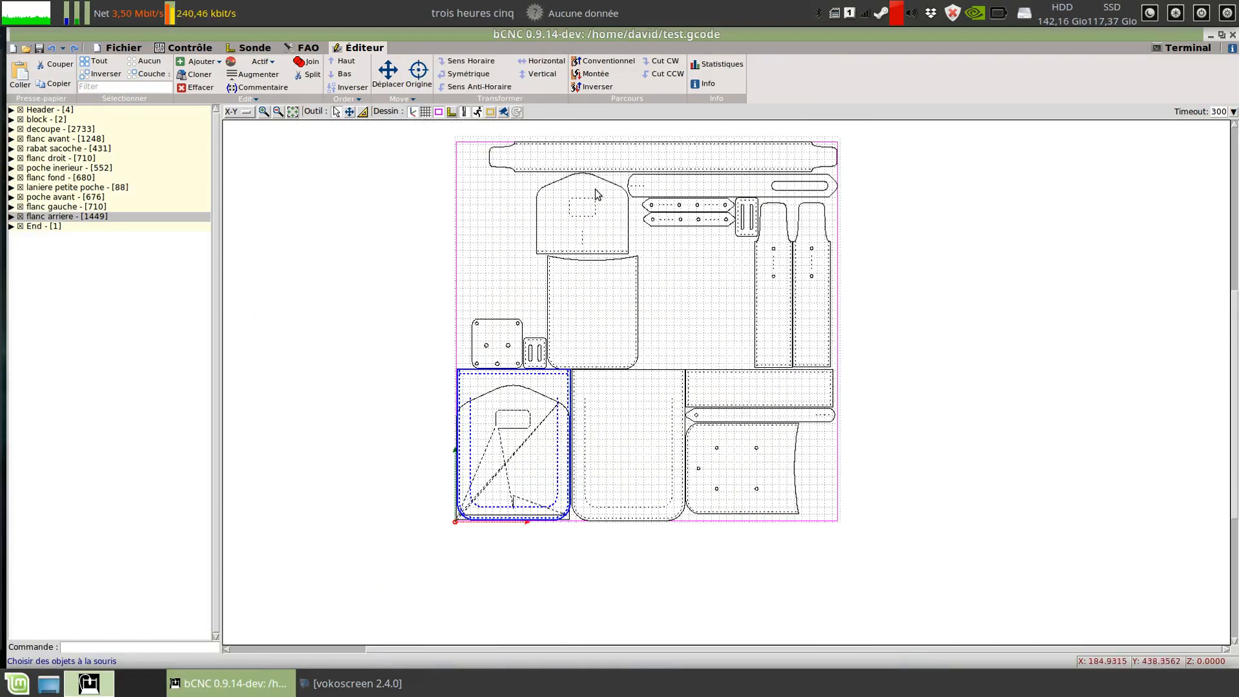
pyautogui.scroll(2, 738, 246)
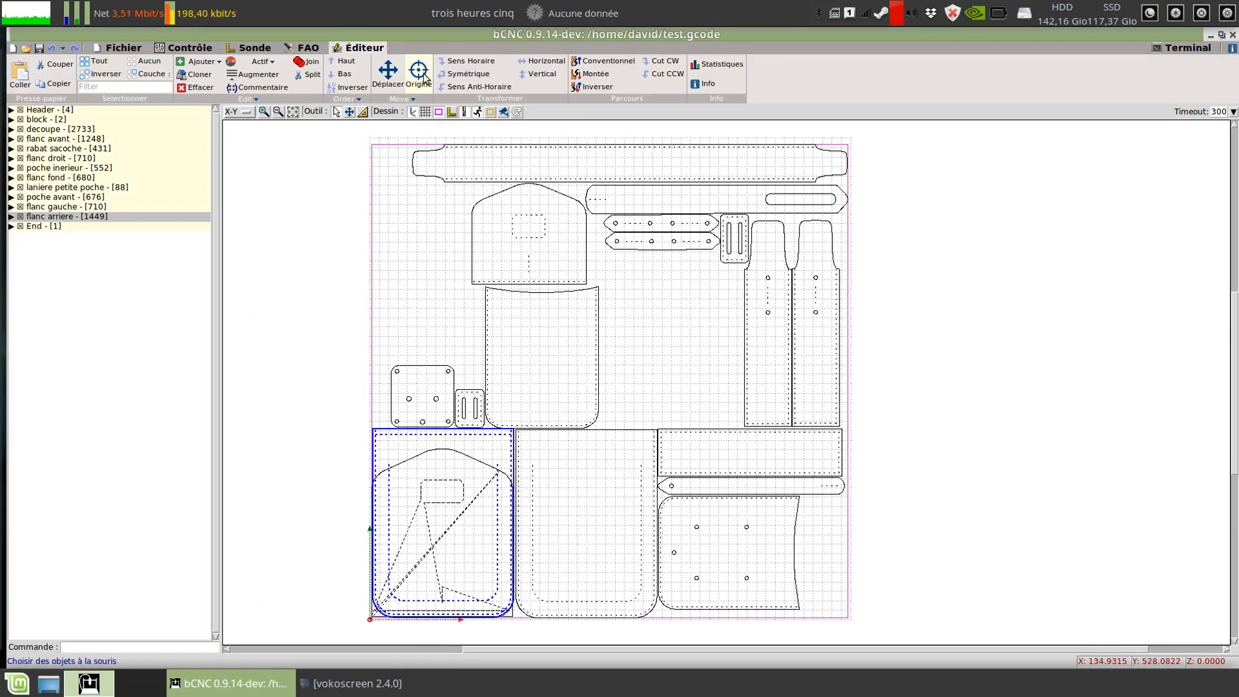
pyautogui.click(418, 71)
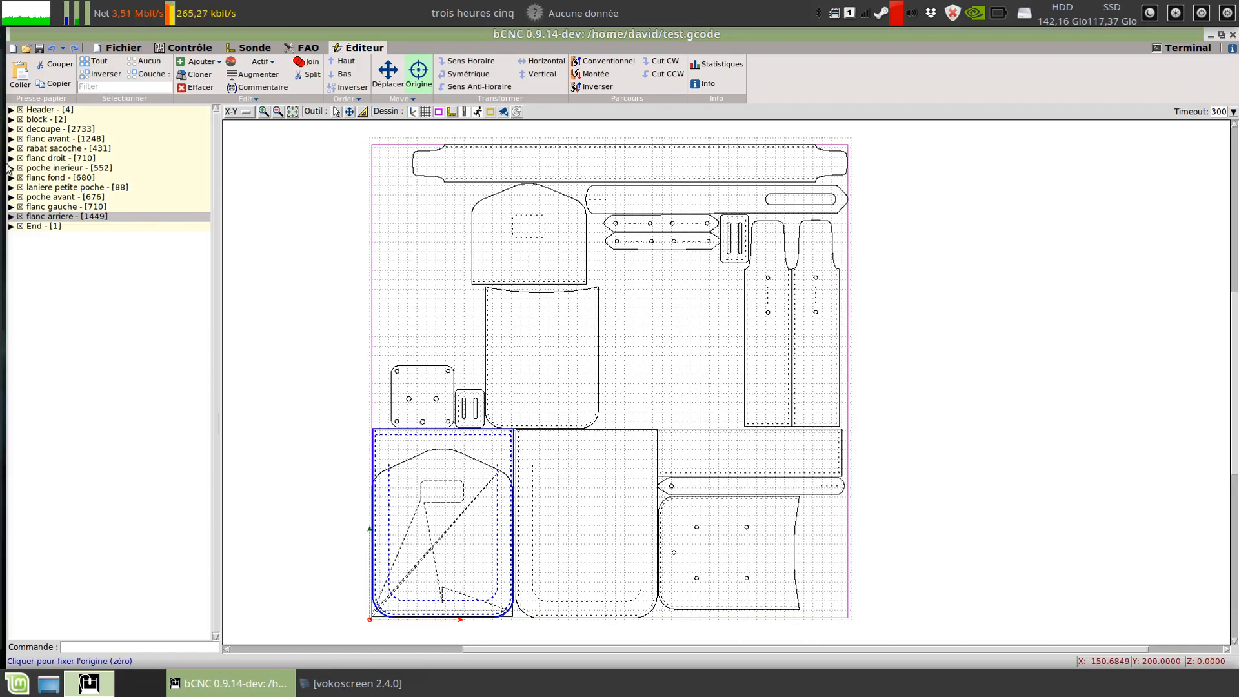
pyautogui.click(597, 286)
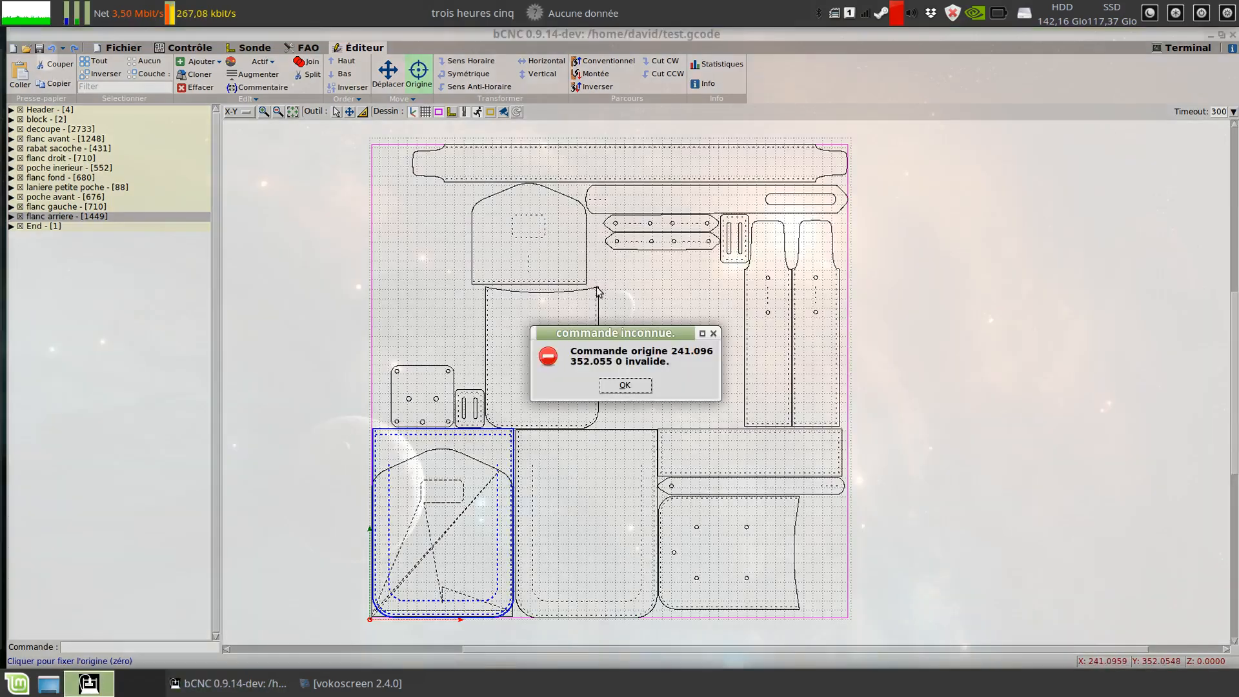
# Set the origin at the top centre of the whole drawing using the predefined position
pyautogui.click(625, 386)
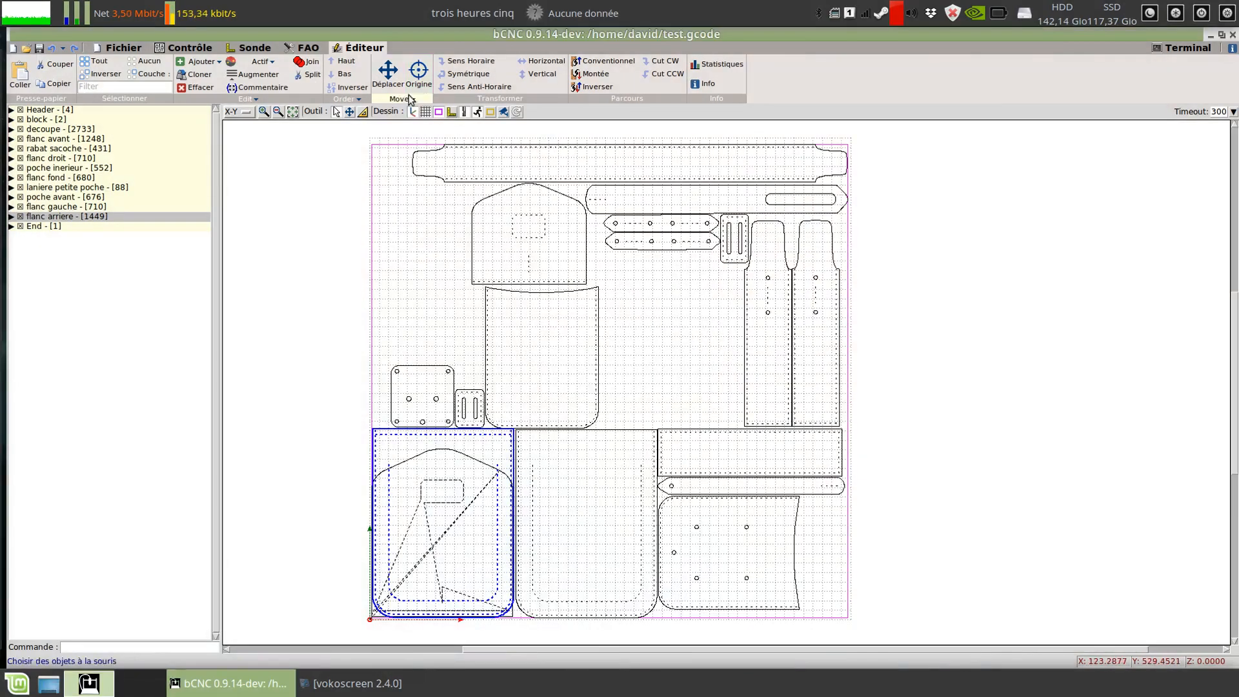
pyautogui.click(409, 100)
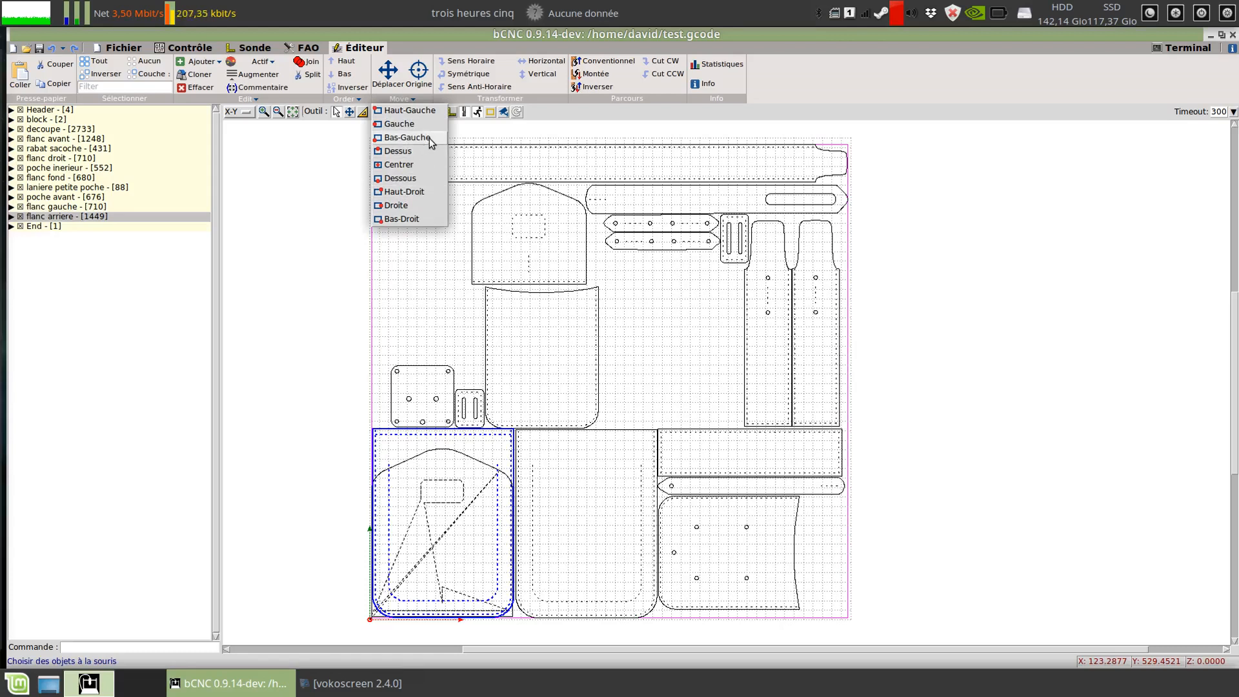
pyautogui.click(410, 153)
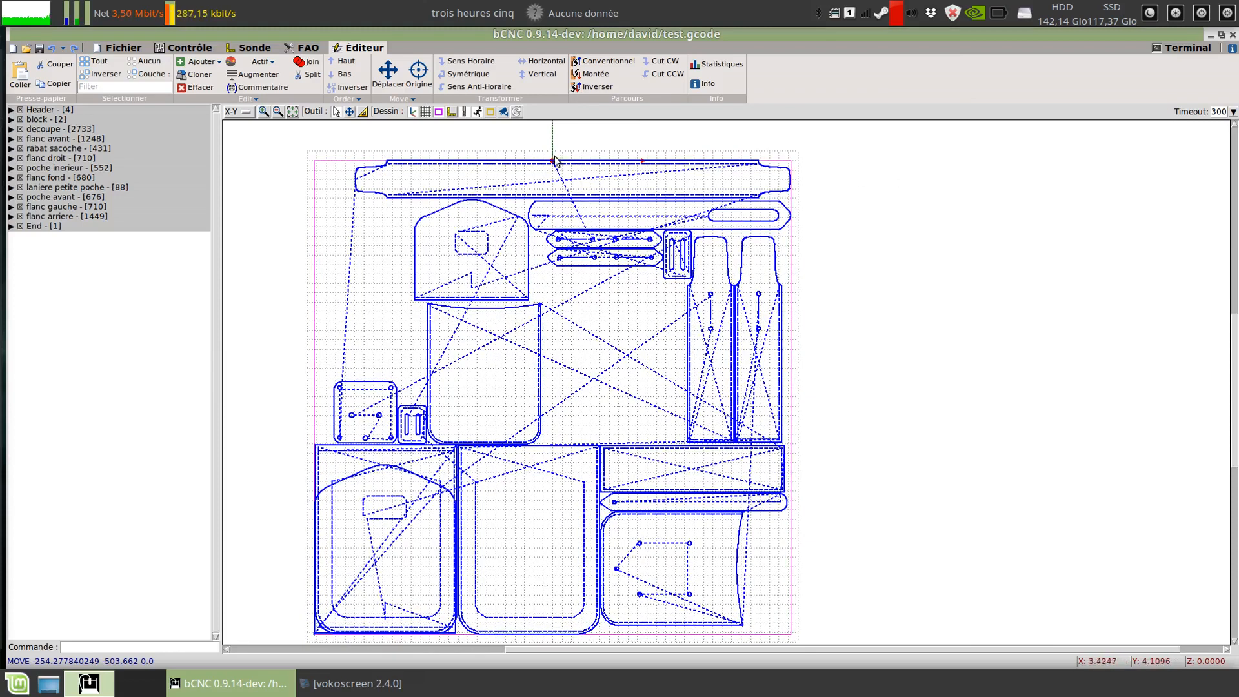
pyautogui.click(555, 161)
# Set the origin at the exact centre of the whole drawing using the predefined position
pyautogui.click(400, 99)
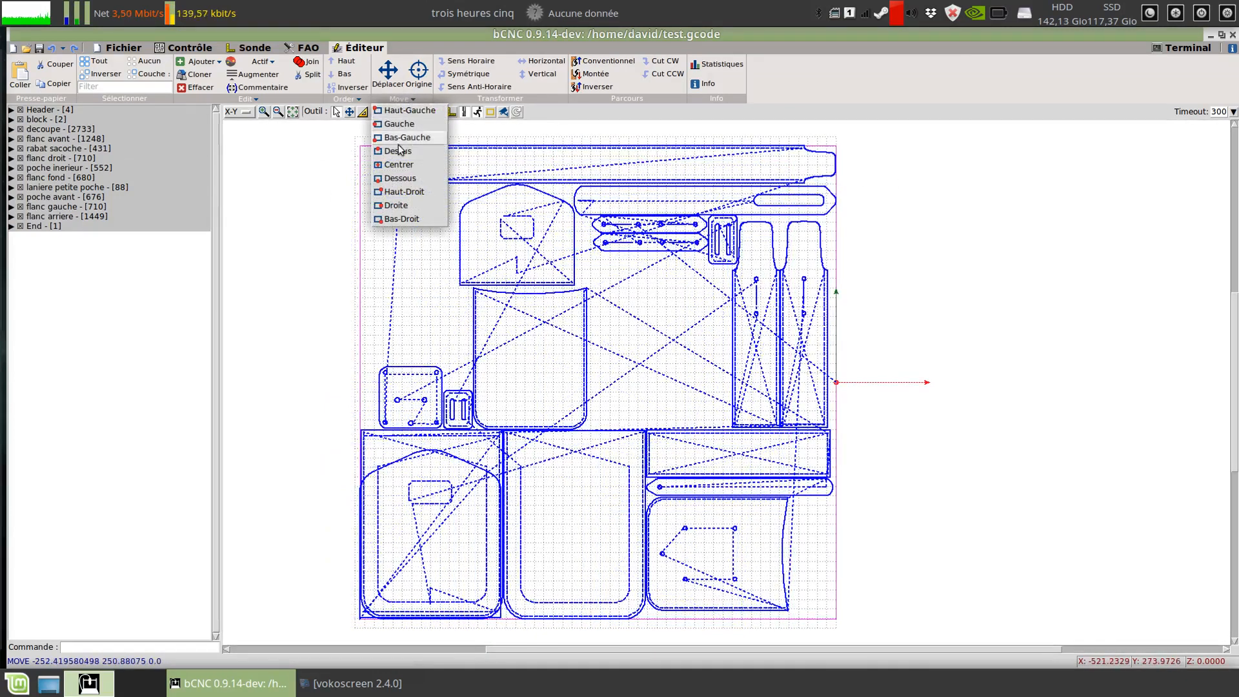
pyautogui.click(398, 164)
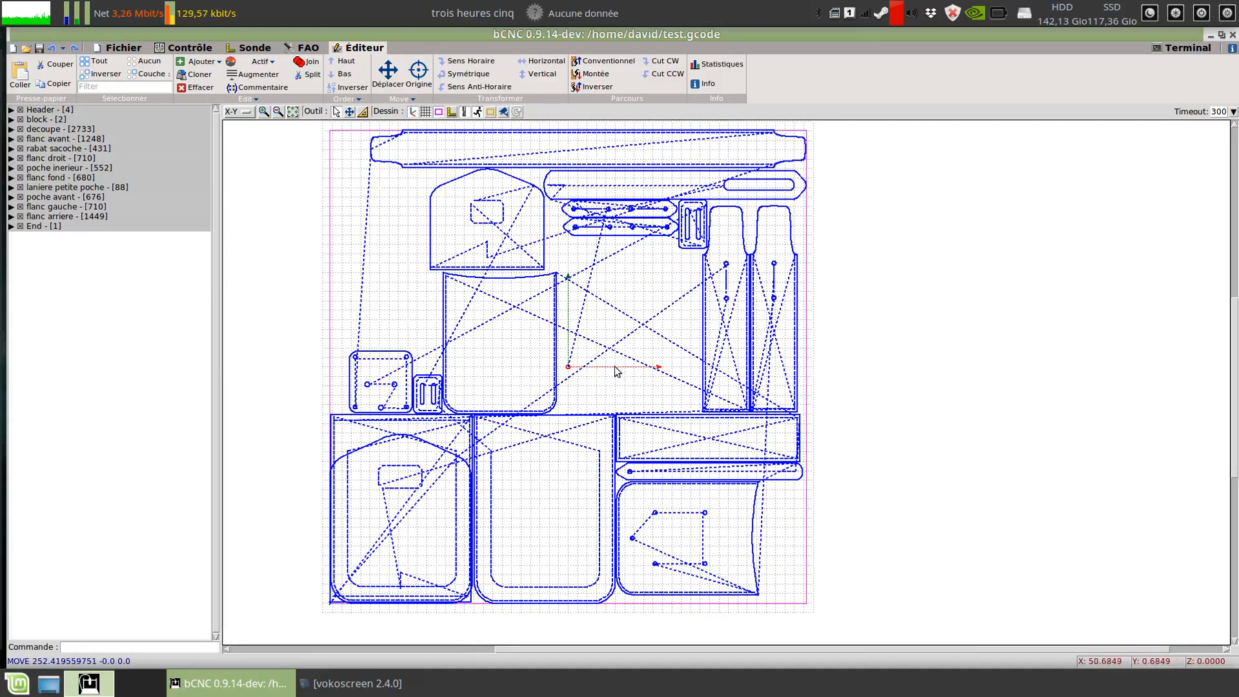
pyautogui.click(108, 178)
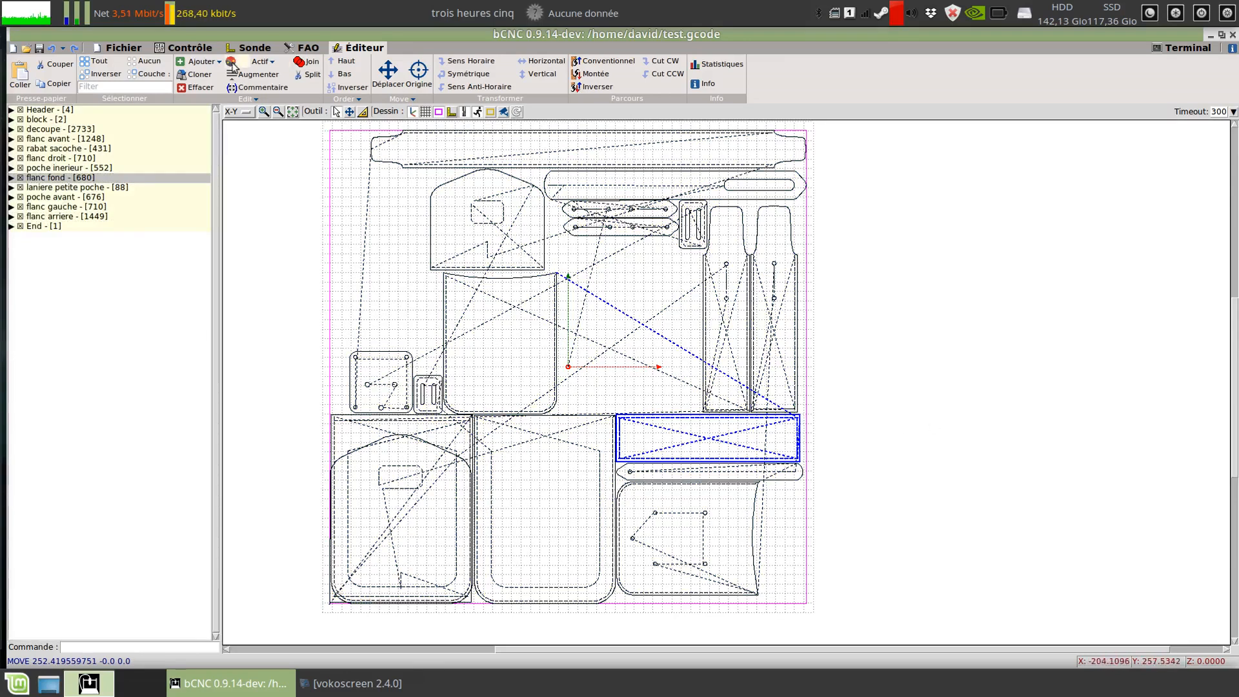
pyautogui.click(621, 374)
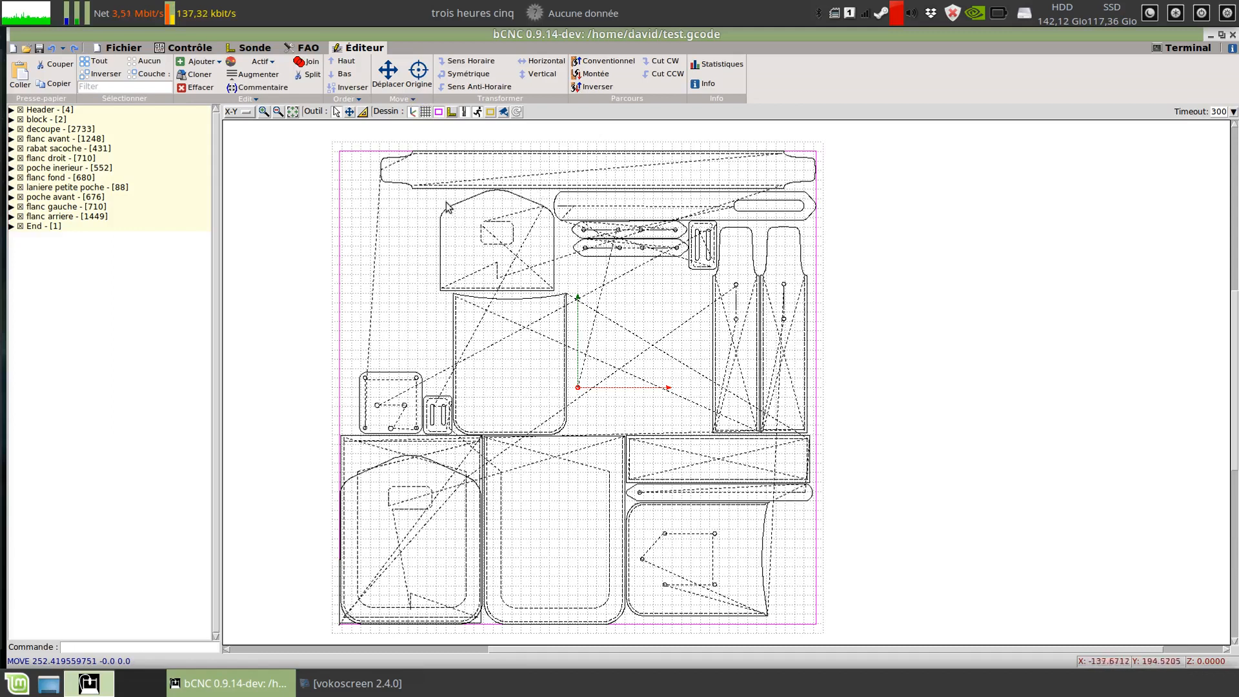
pyautogui.click(453, 209)
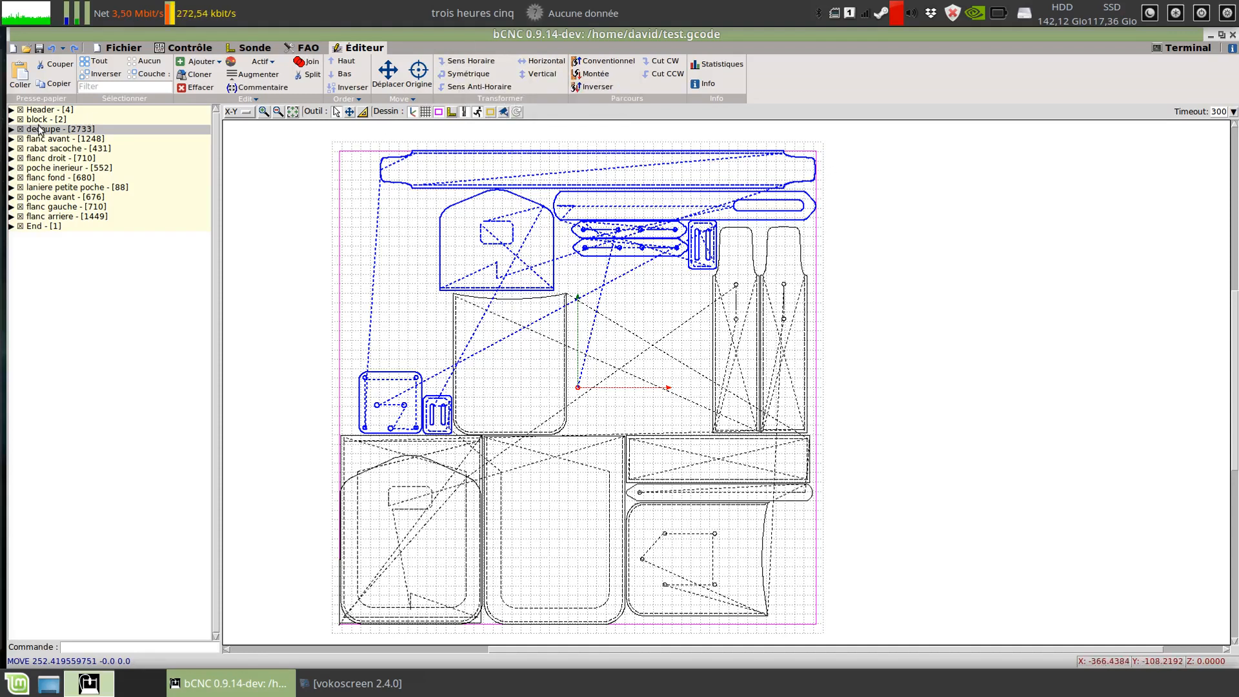
# Open the file masque2.gcode from the home folder and select its Doublure block
pyautogui.click(26, 48)
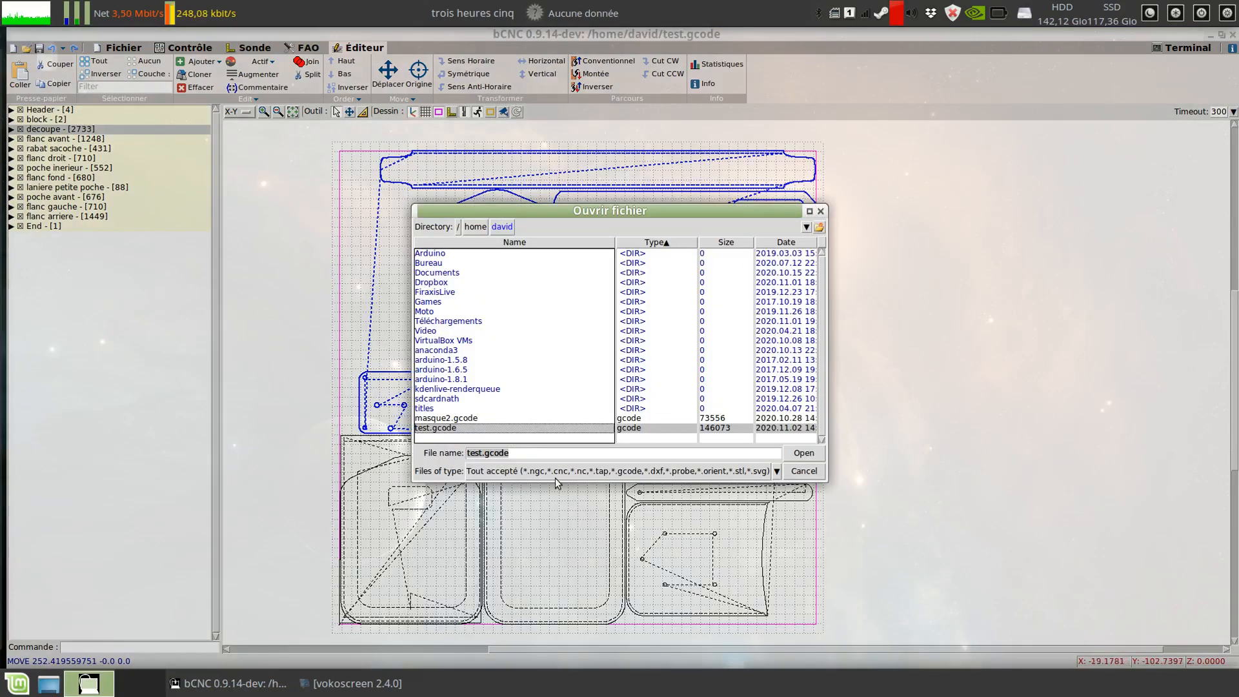
pyautogui.click(469, 410)
pyautogui.click(426, 418)
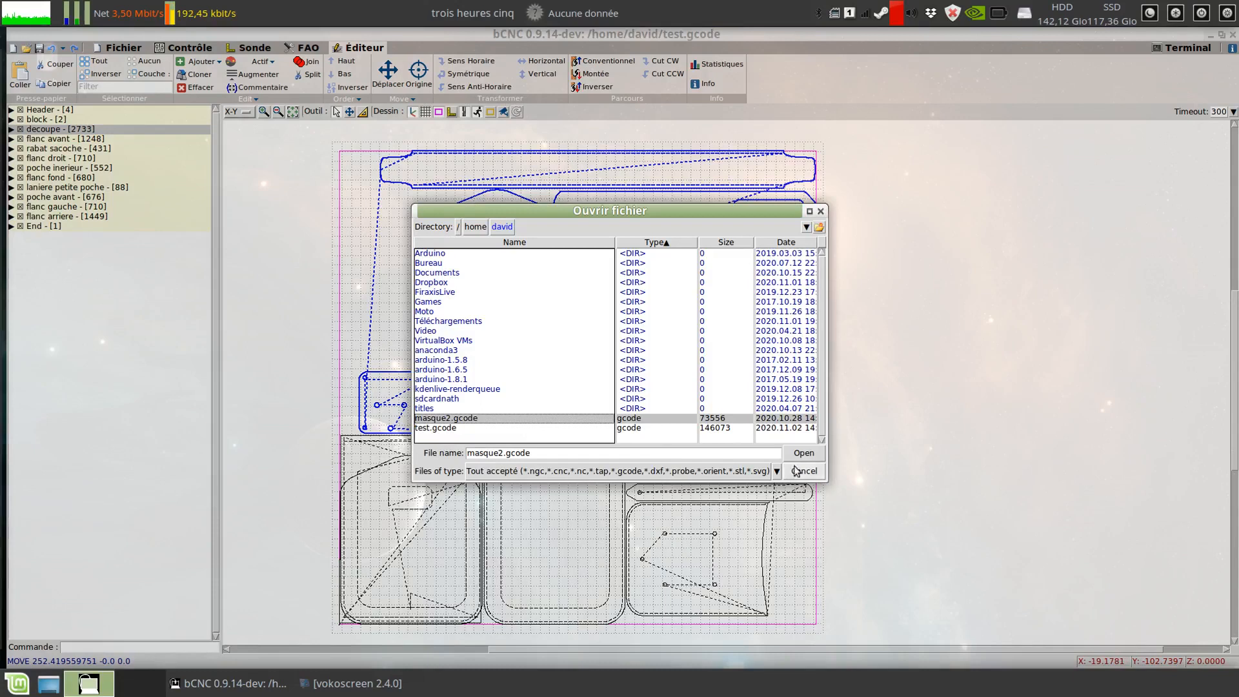
pyautogui.click(804, 452)
pyautogui.click(637, 385)
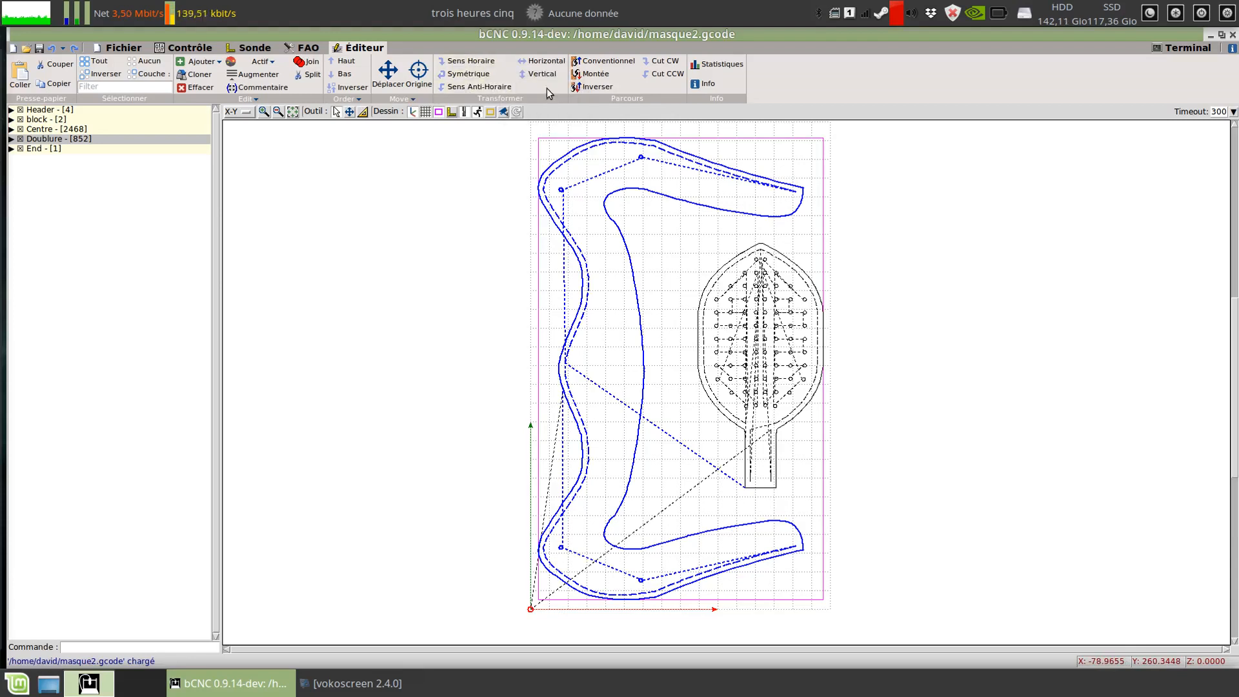
# Mirror the Doublure block horizontally twice, and rotate it 90° clockwise about the origin
pyautogui.click(544, 62)
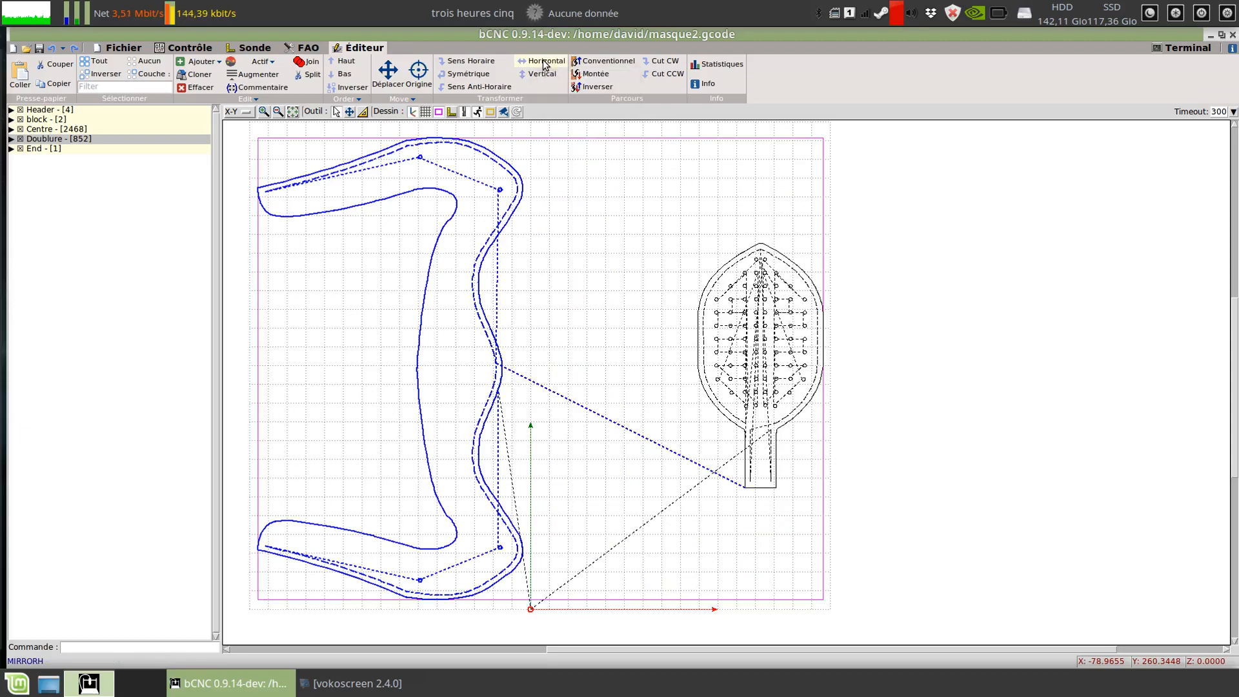
pyautogui.click(544, 62)
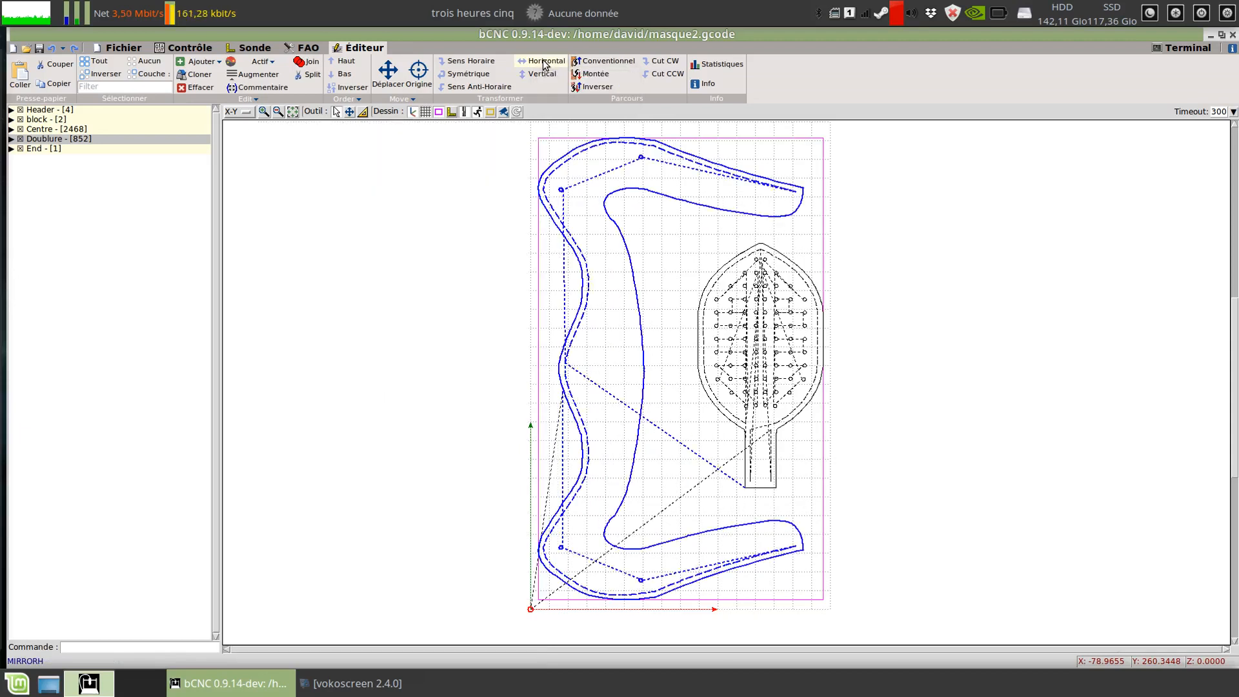
pyautogui.click(491, 67)
pyautogui.moveTo(694, 357); pyautogui.dragTo(594, 227, button='middle')
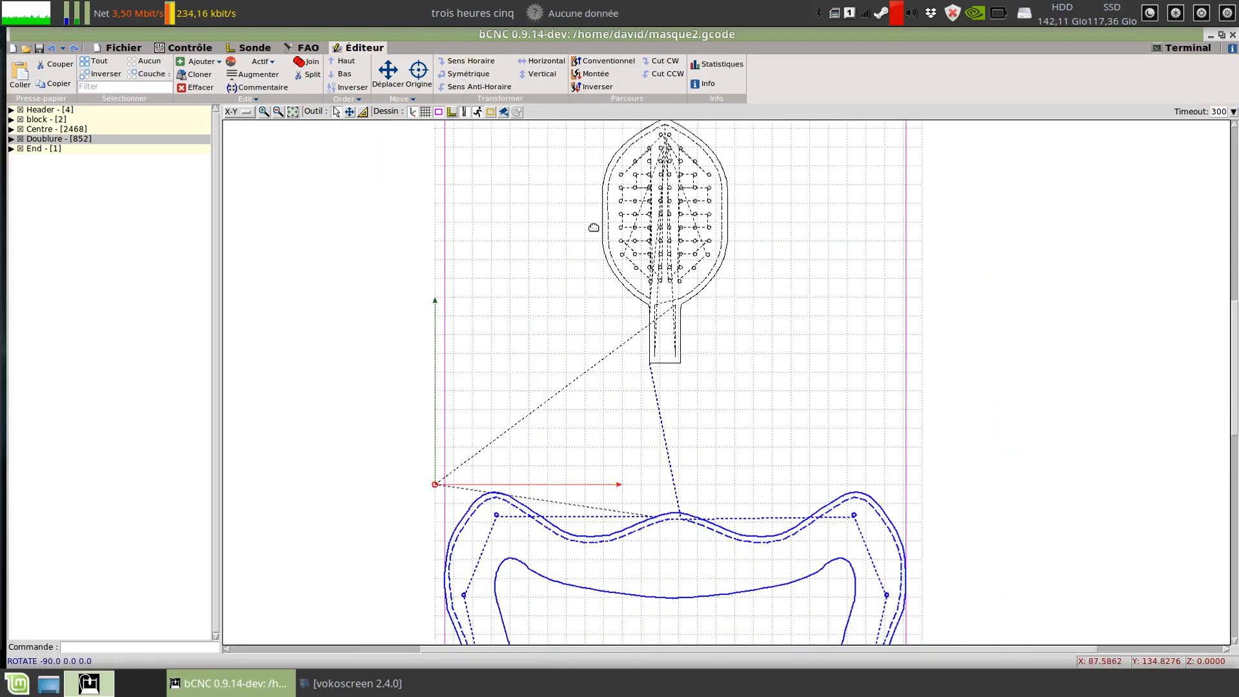
pyautogui.scroll(-1, 564, 274)
pyautogui.scroll(-1, 558, 296)
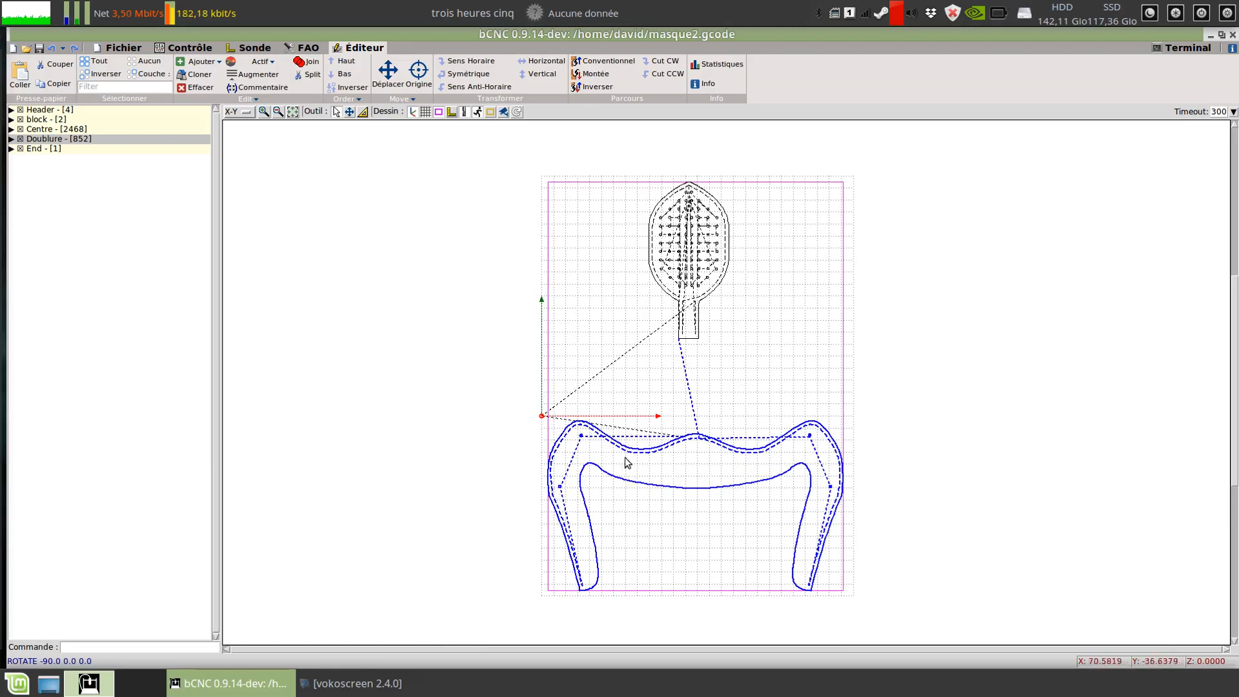
# Rotate the Doublure block by 180°, followed by two 90° counterclockwise rotations
pyautogui.click(468, 75)
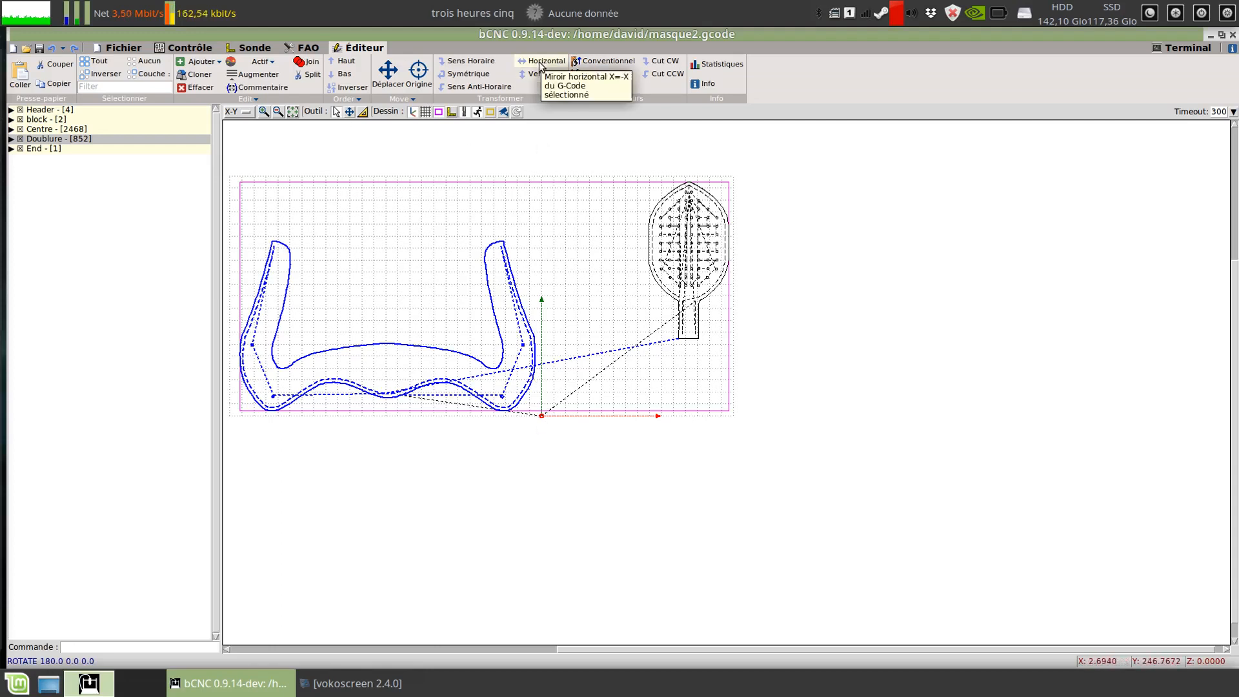
pyautogui.click(477, 88)
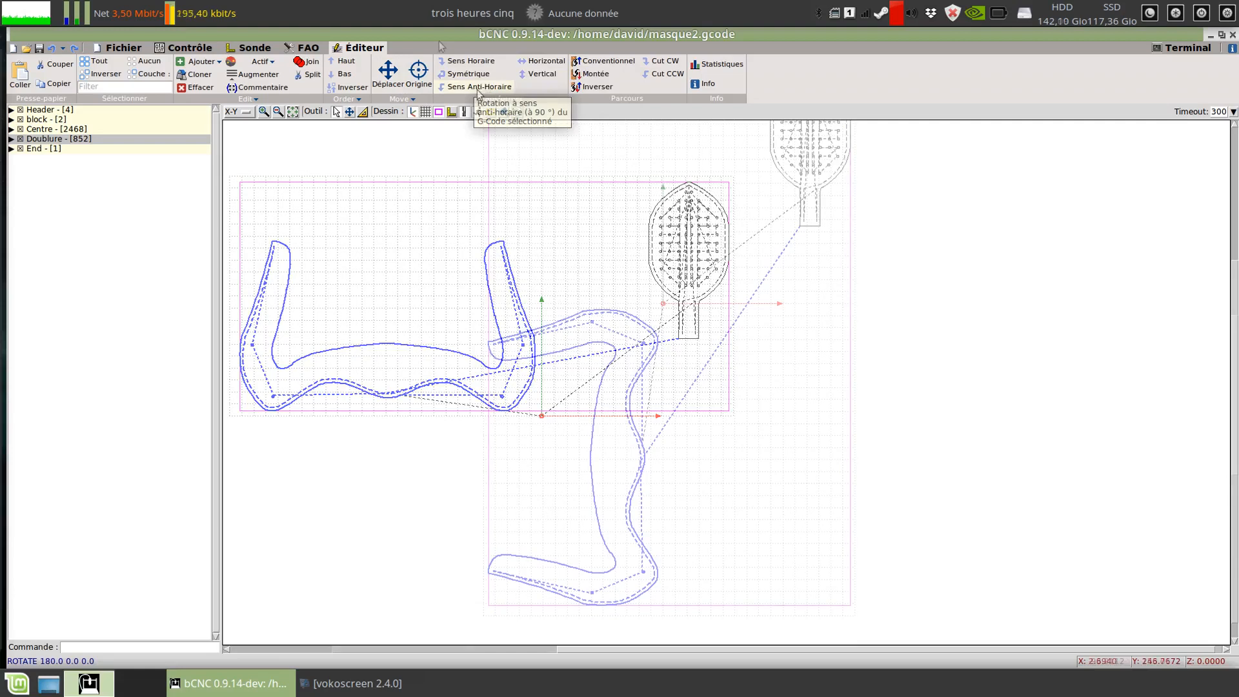
pyautogui.click(466, 90)
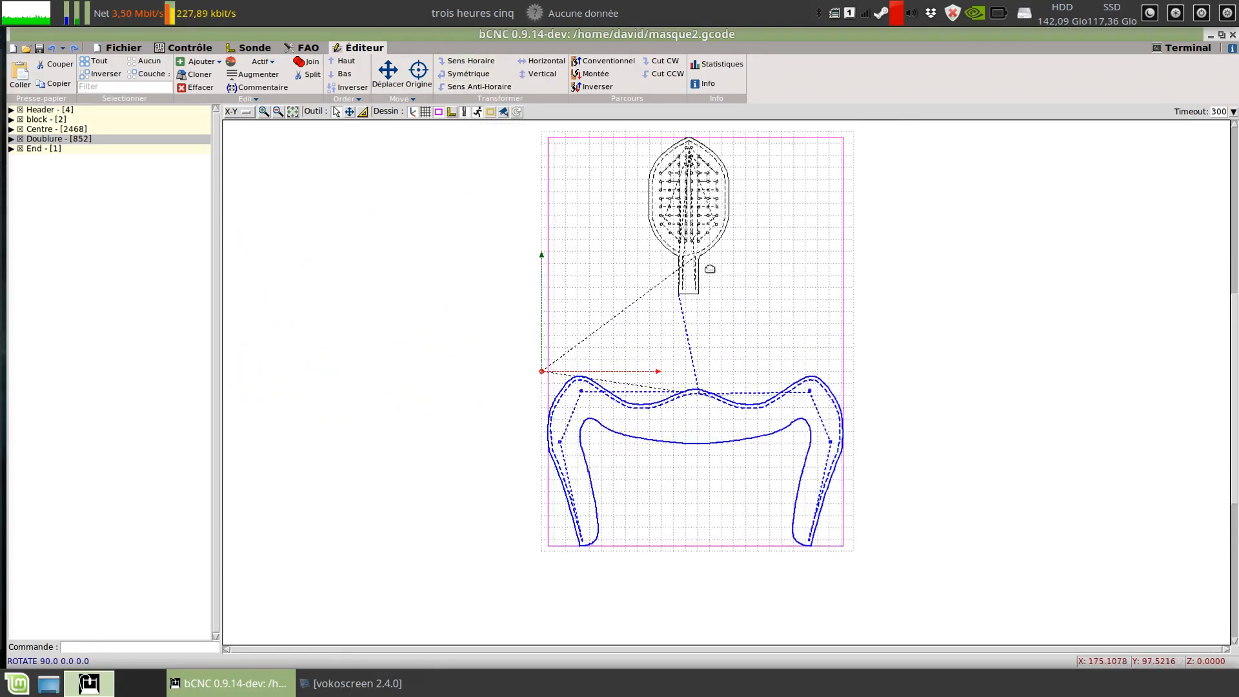
# Mirror the Doublure block vertically and rotate it 90° counterclockwise, finishing in the X-Y view
pyautogui.click(539, 73)
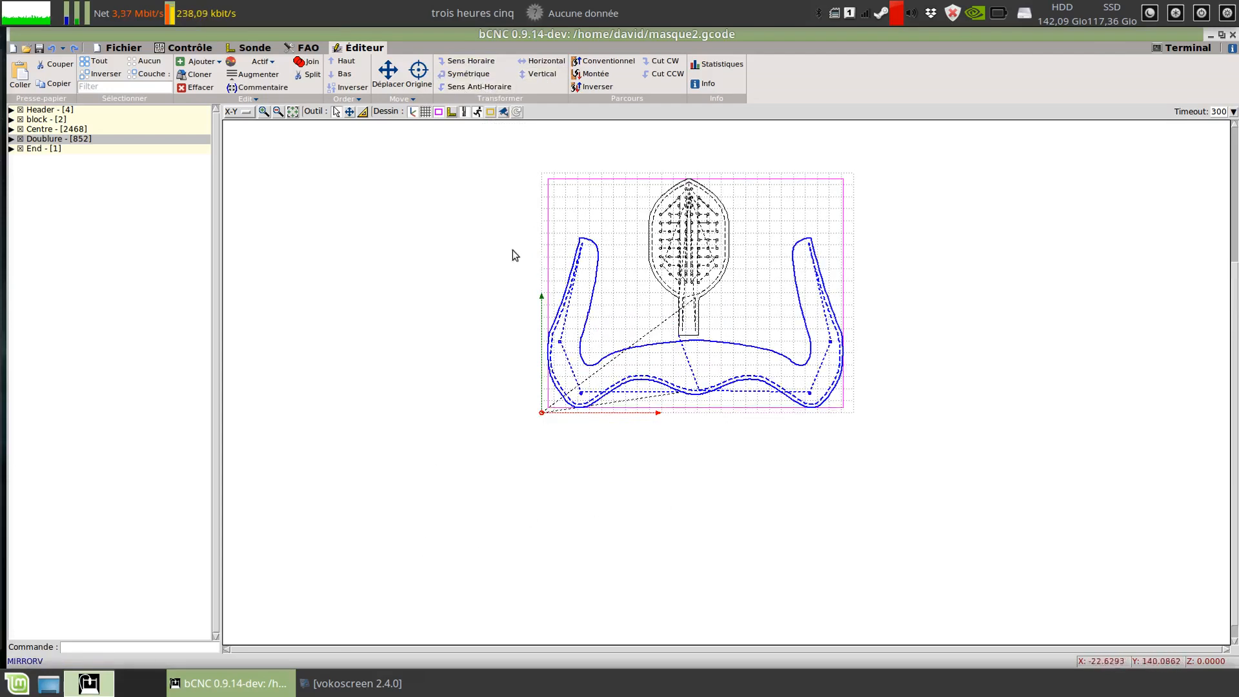
pyautogui.press('F5')
pyautogui.click(241, 113)
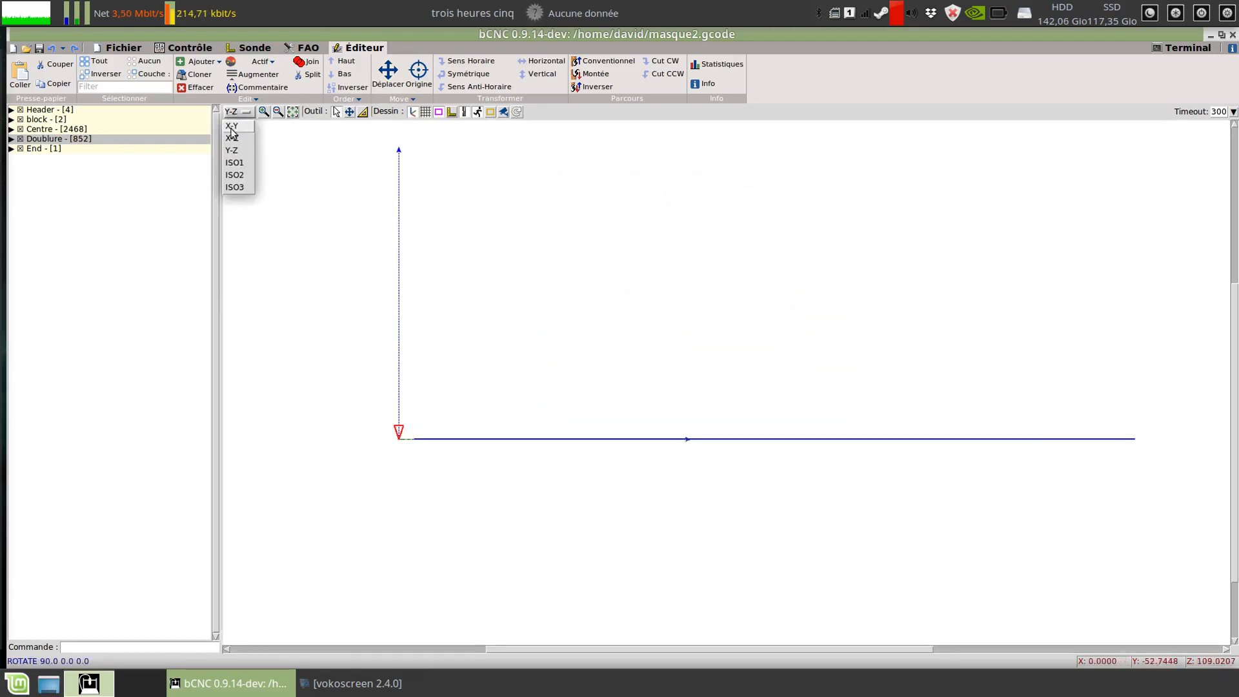
pyautogui.click(231, 124)
pyautogui.scroll(-2, 735, 284)
pyautogui.moveTo(734, 271); pyautogui.dragTo(719, 319, button='middle')
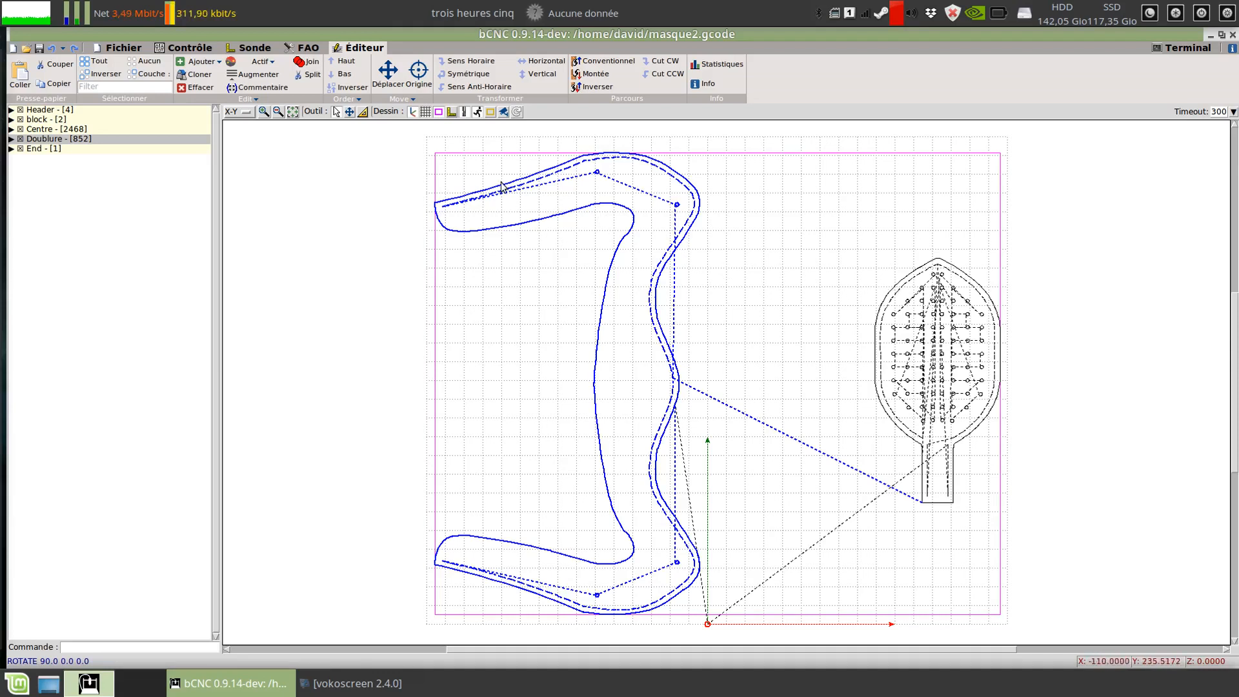
# Try the climb direction on the Doublure block's path, and set its cut direction to clockwise
pyautogui.click(591, 73)
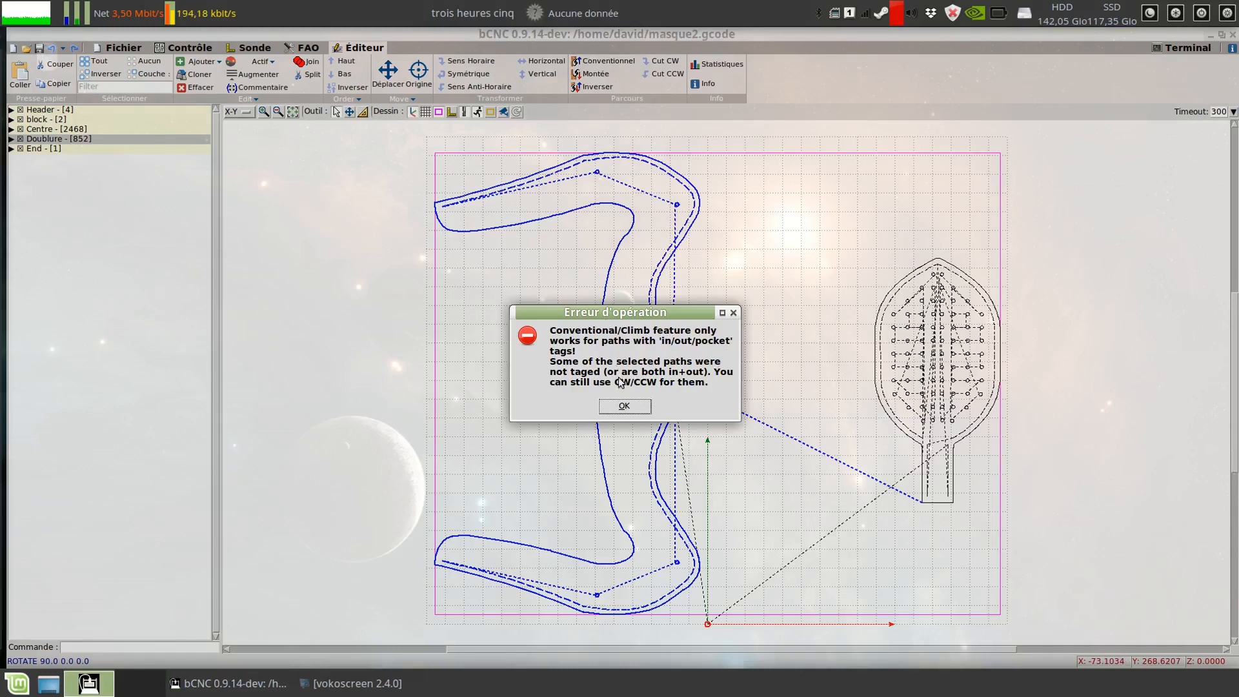
pyautogui.click(625, 406)
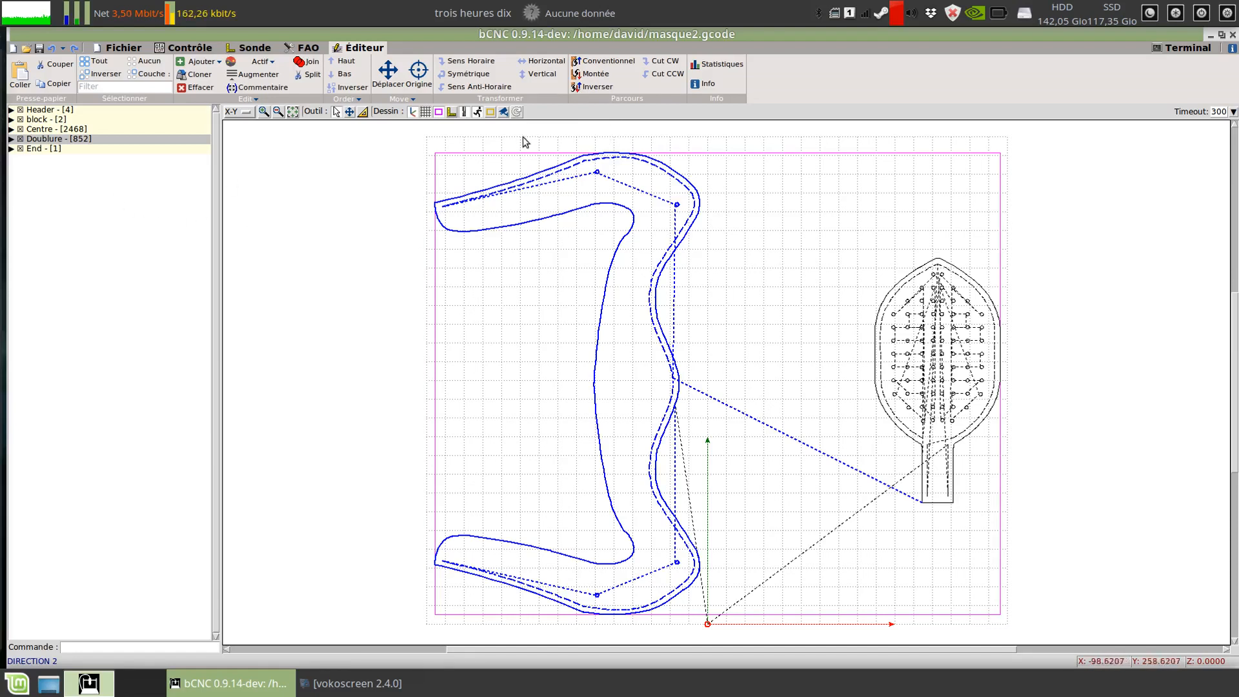
pyautogui.click(669, 63)
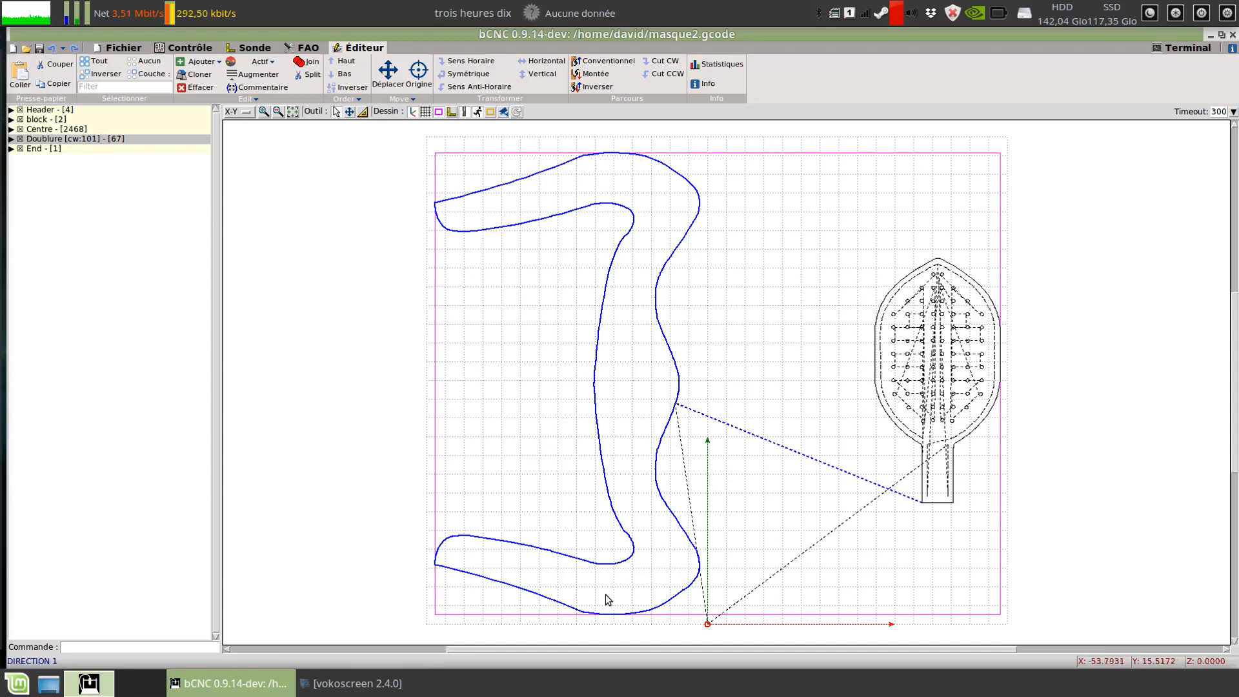
# Expand the Doublure block and examine the direction arrows of individual G-code segments along its outline
pyautogui.click(11, 138)
pyautogui.click(12, 139)
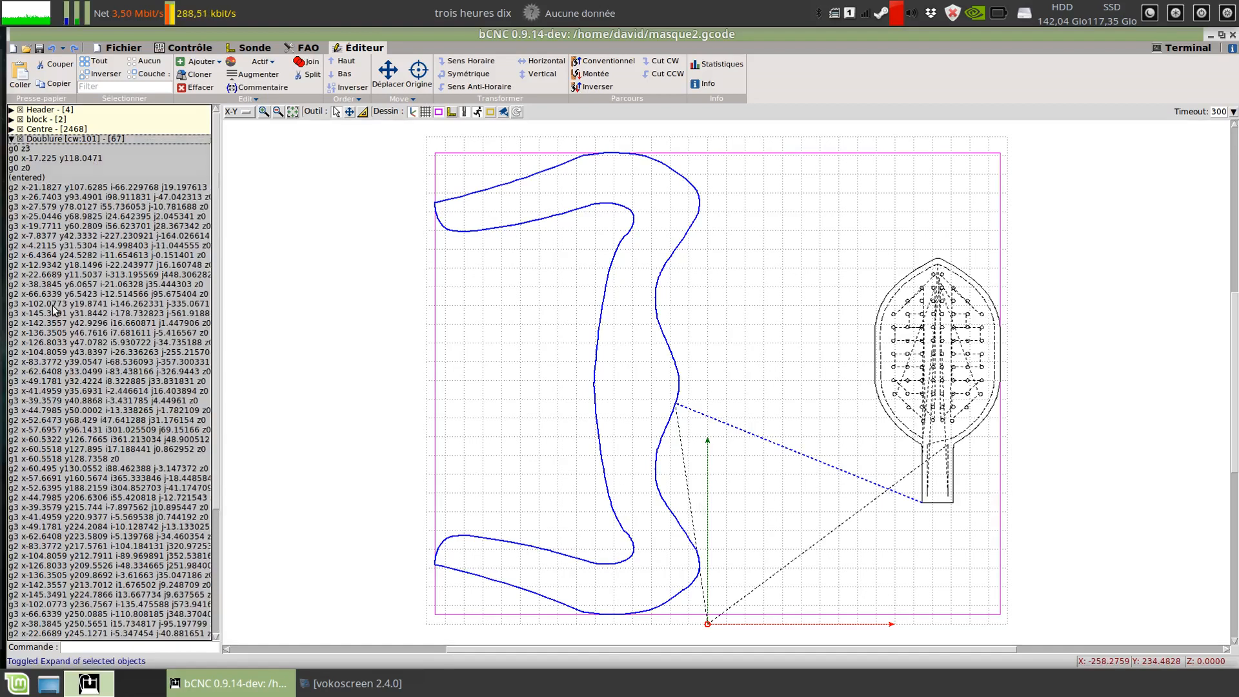
pyautogui.click(55, 488)
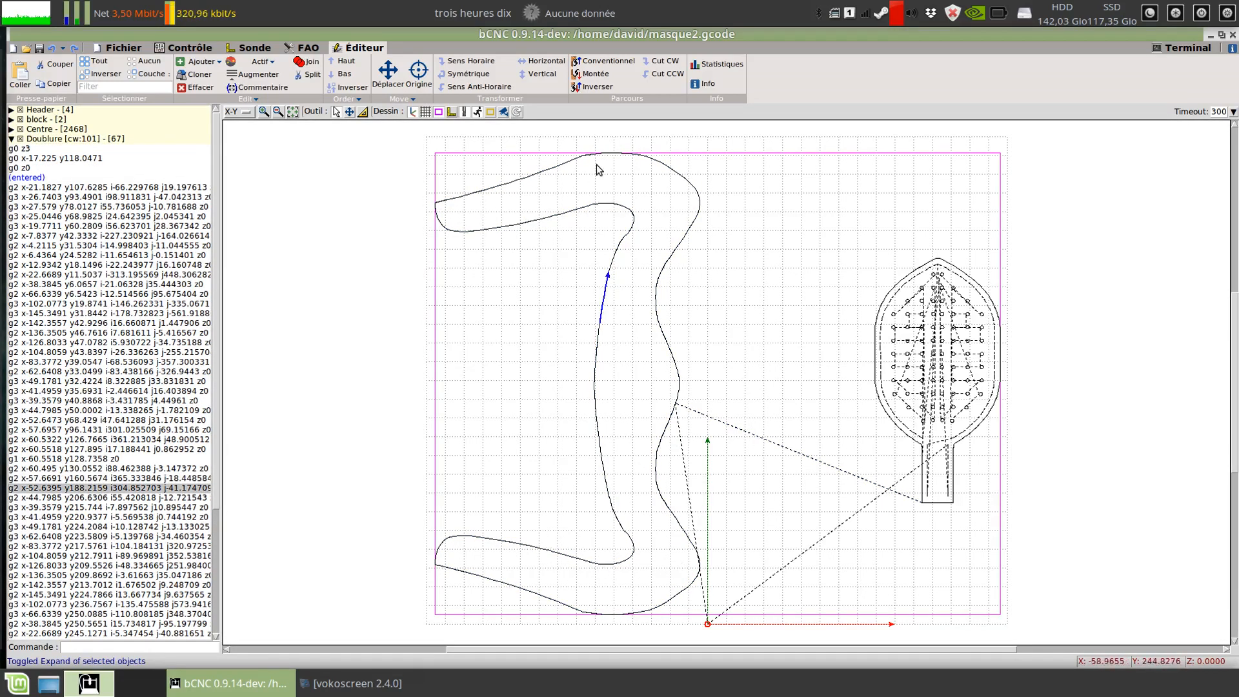
pyautogui.click(672, 273)
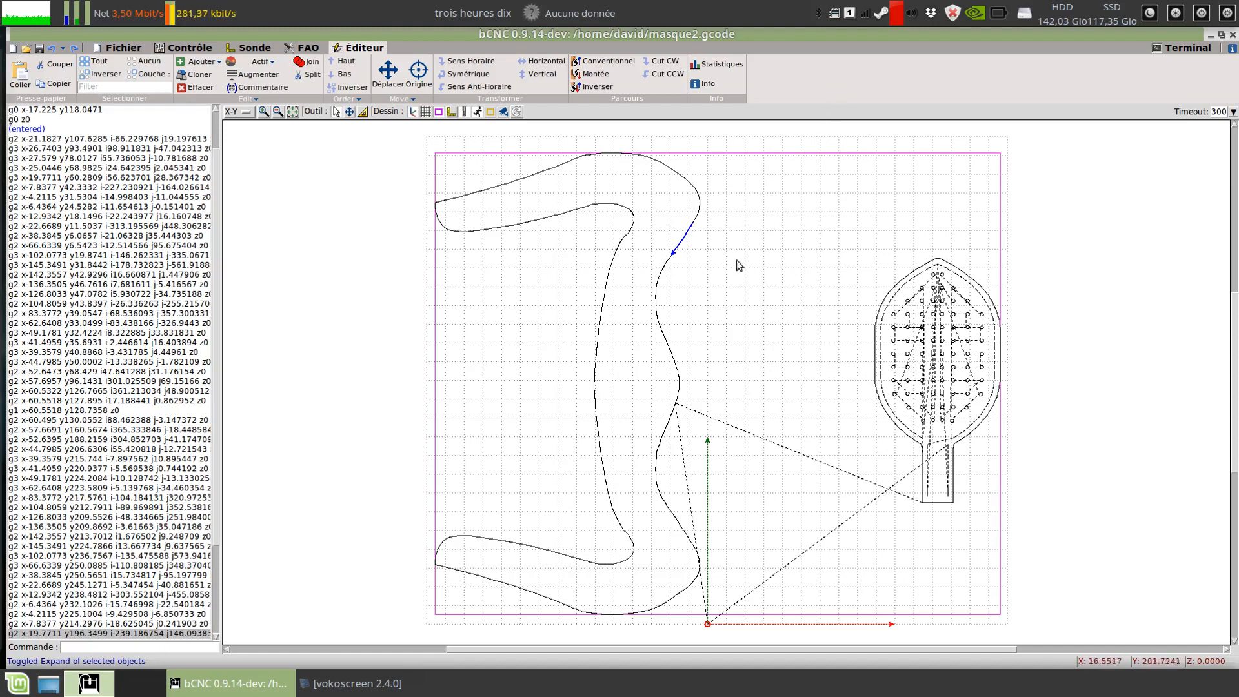
pyautogui.click(699, 197)
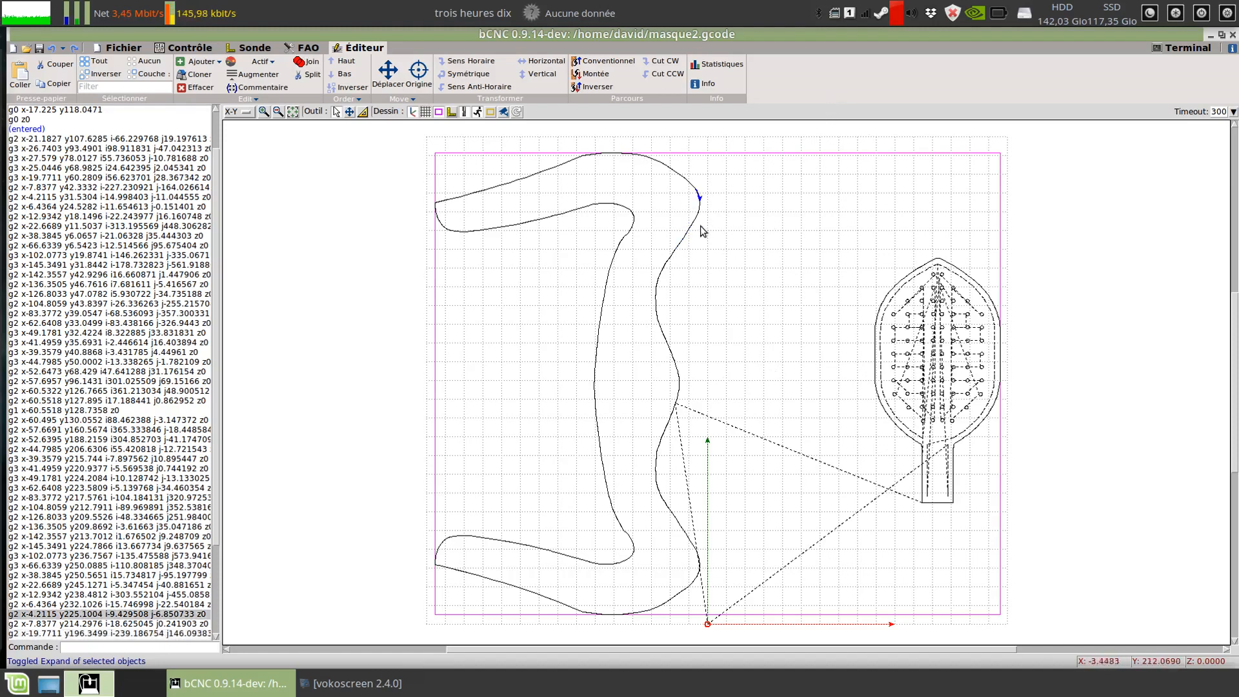
pyautogui.click(689, 233)
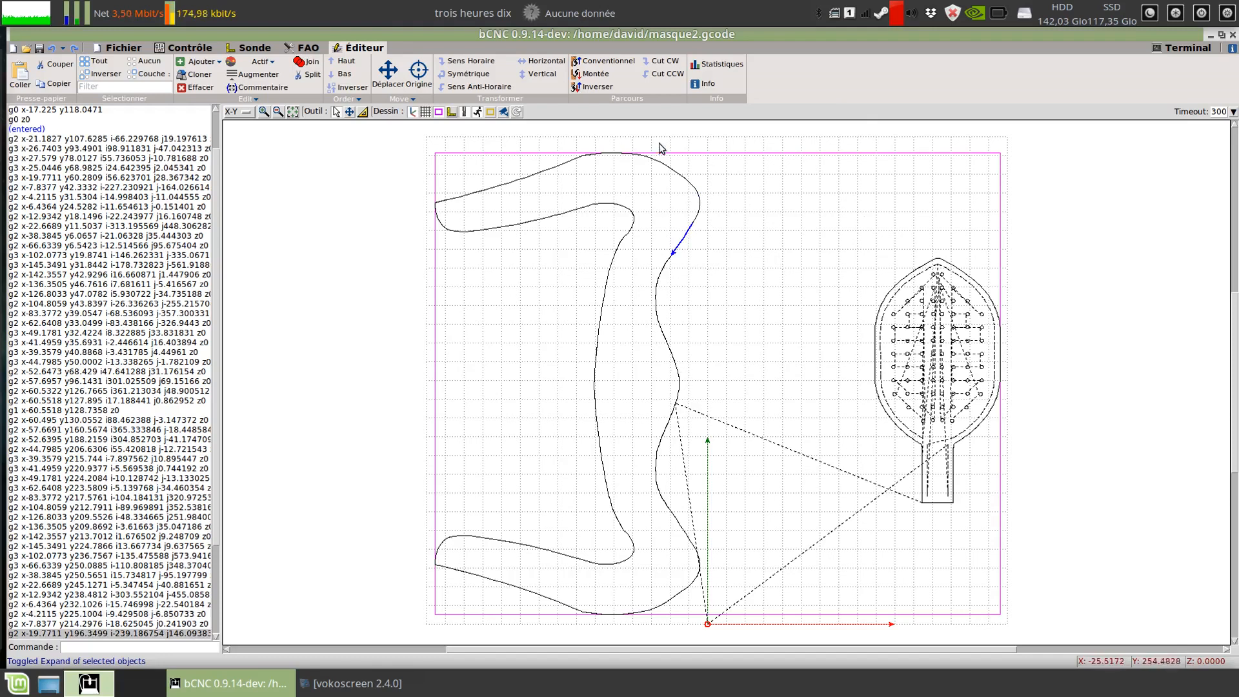
# Set the Doublure path's cut direction to counterclockwise and check the arrow on one outline segment
pyautogui.click(673, 75)
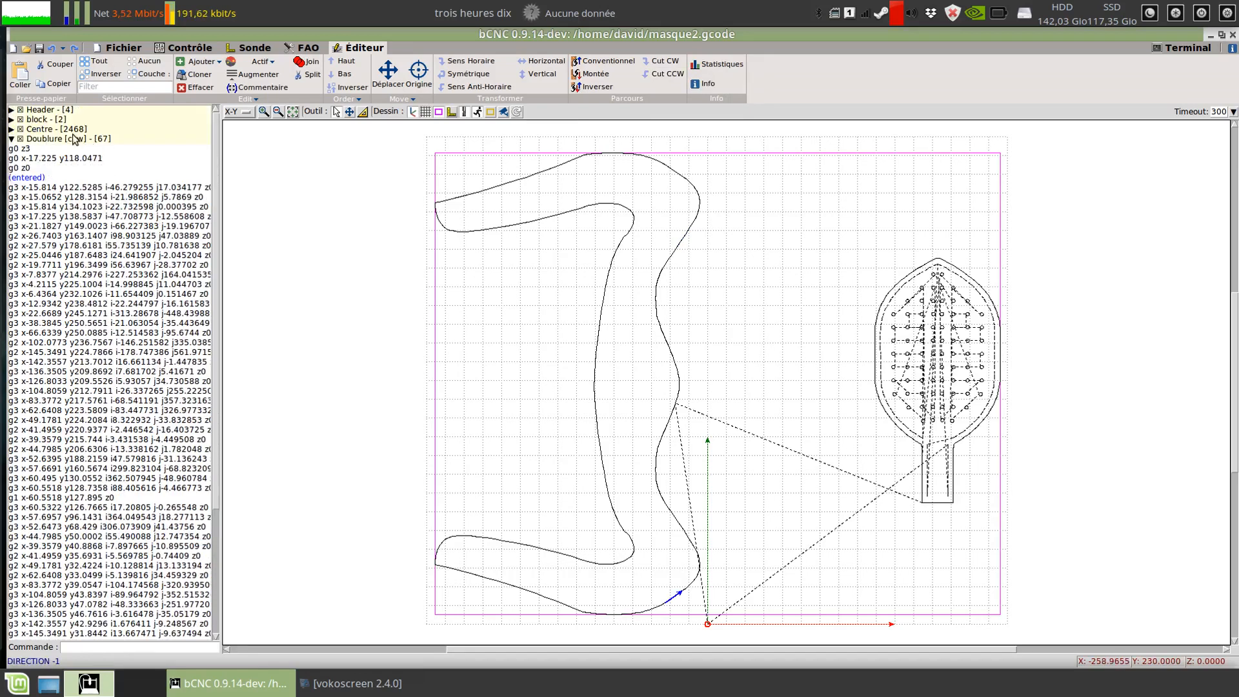
pyautogui.click(662, 278)
pyautogui.click(683, 237)
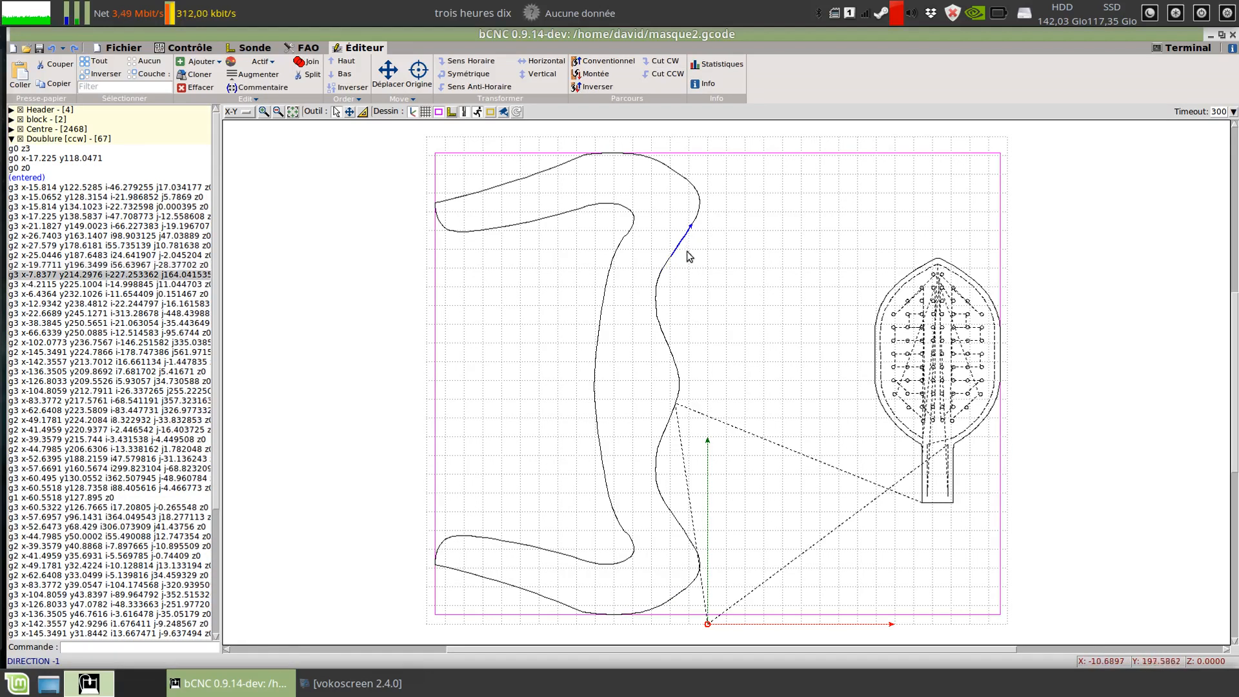
pyautogui.scroll(6, 696, 215)
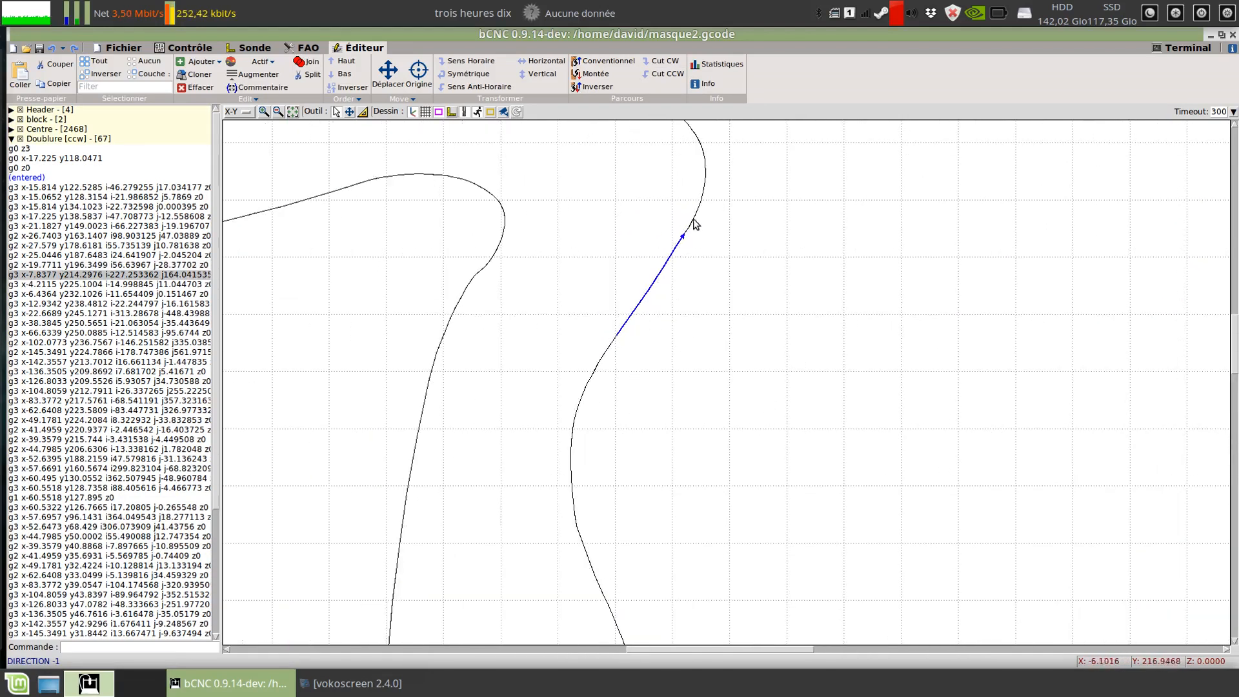
# Collapse the Doublure block's G-code lines and select the whole block
pyautogui.doubleClick(454, 305)
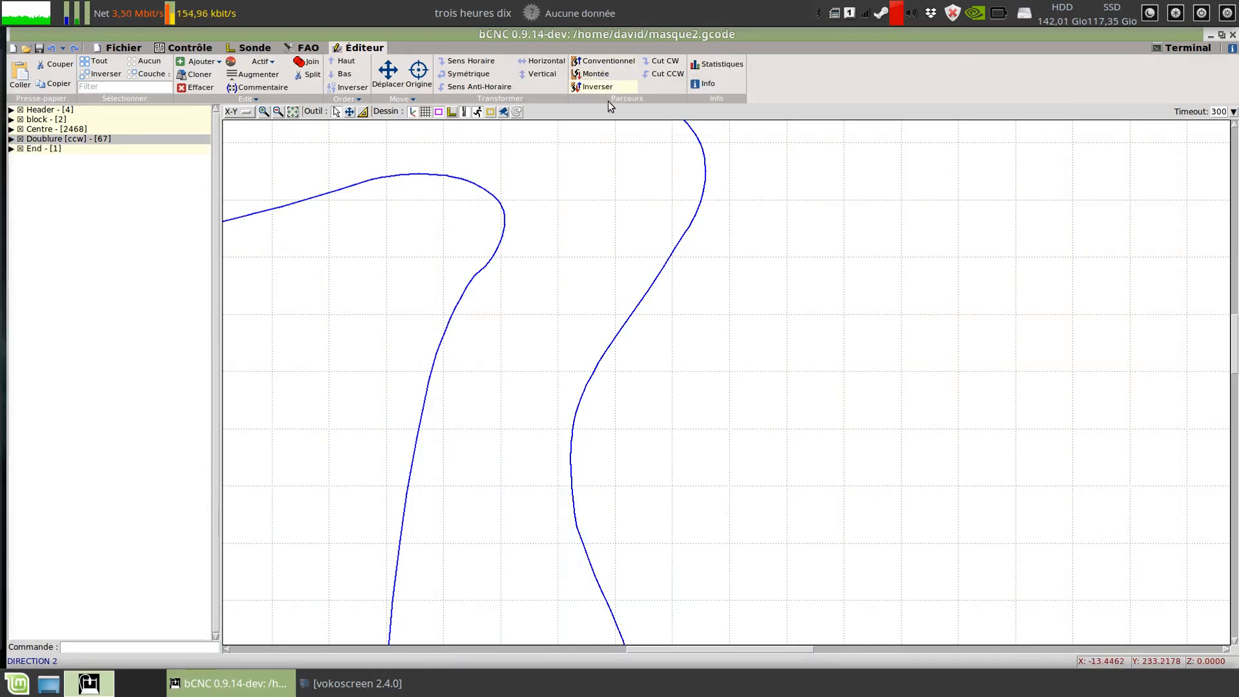
pyautogui.scroll(-4, 544, 370)
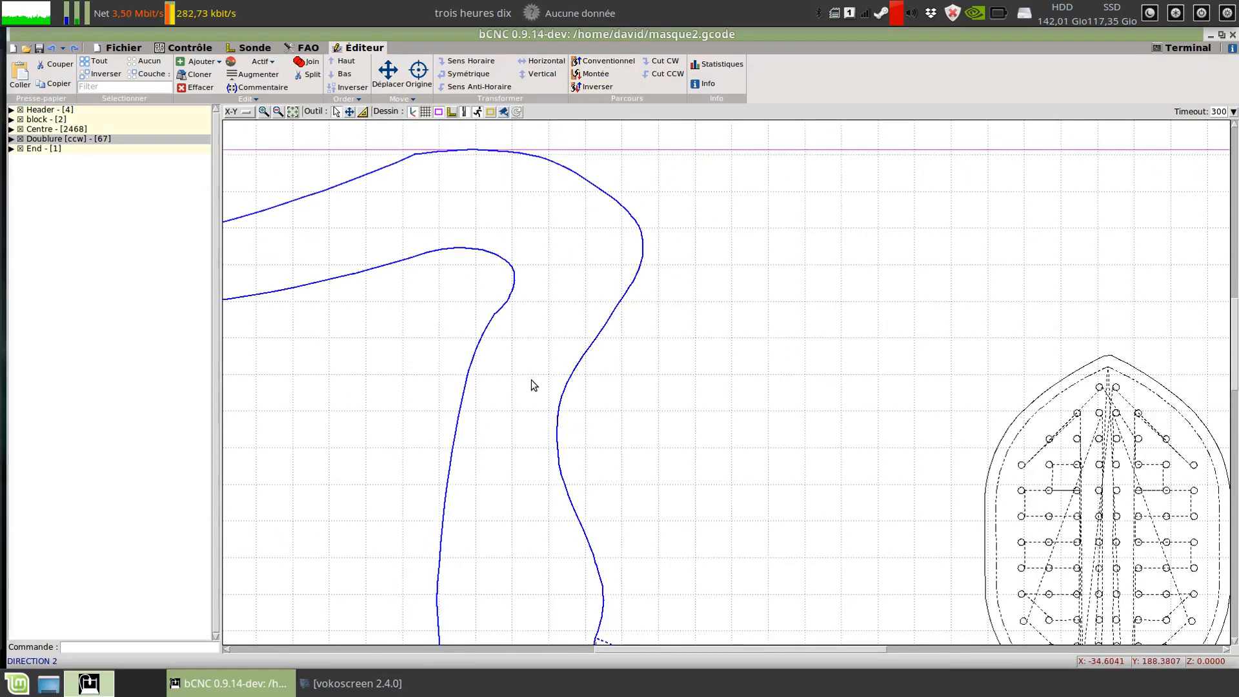
pyautogui.click(307, 49)
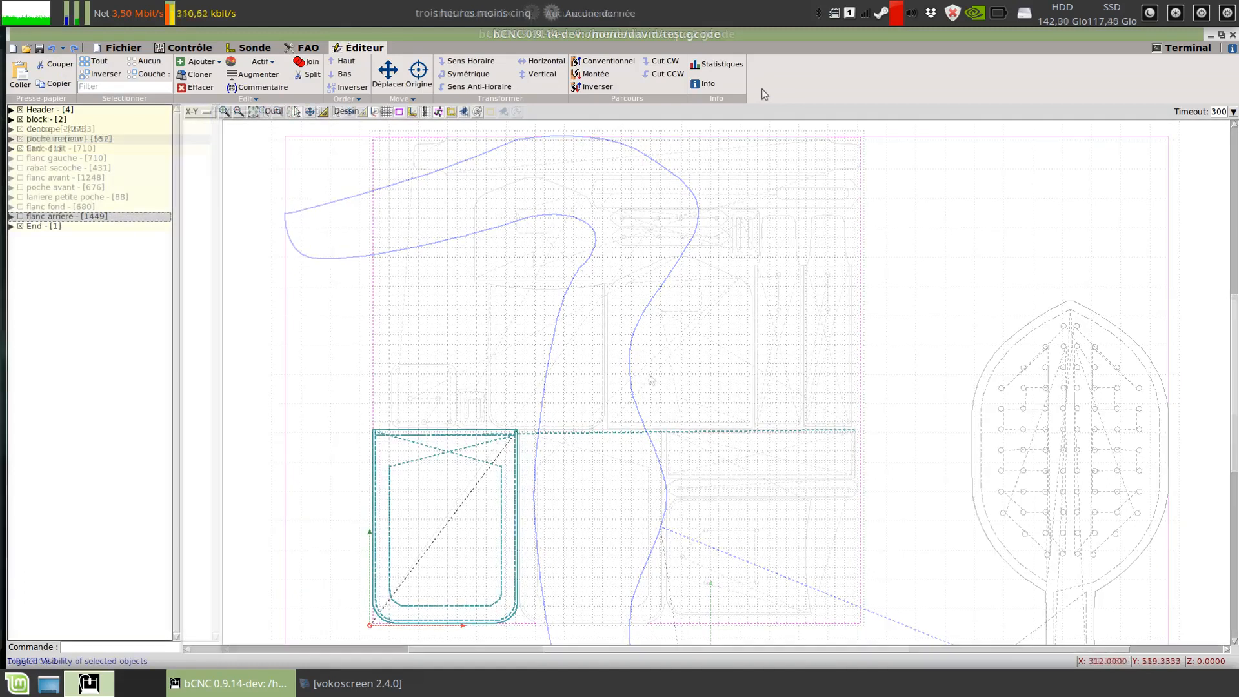
# Review the statistics for the enabled G-code and the whole test.gcode file, including margins, lengths and times
pyautogui.click(740, 66)
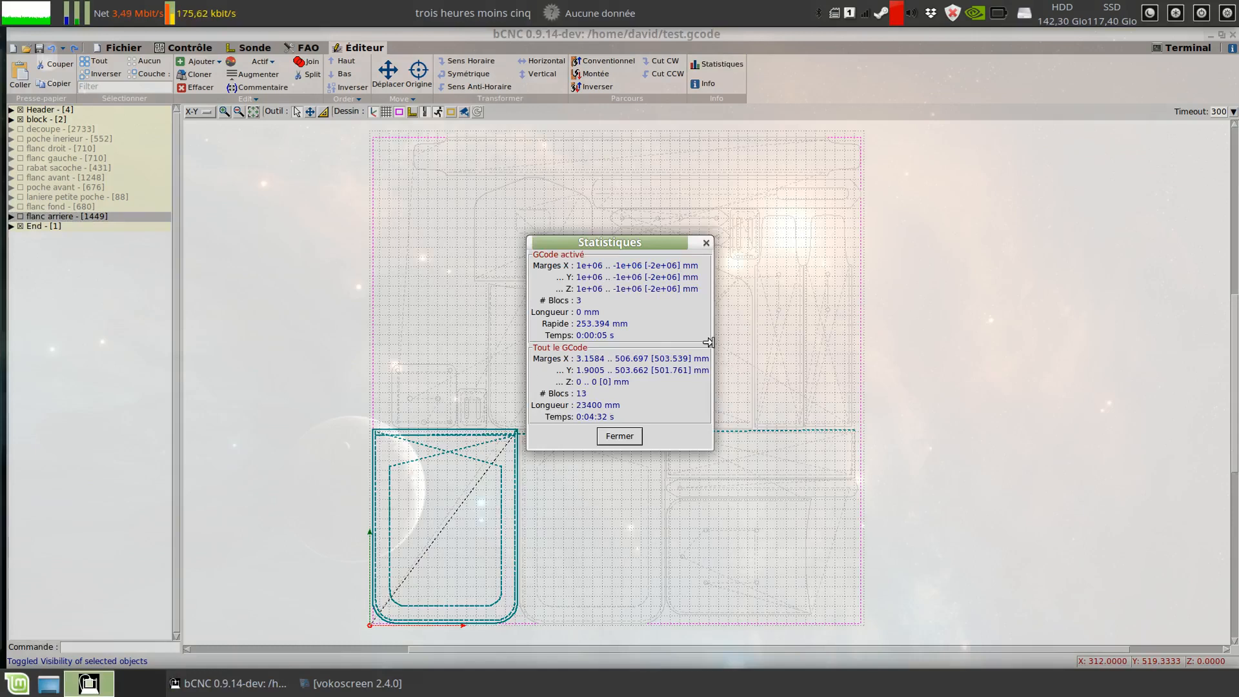
pyautogui.click(763, 345)
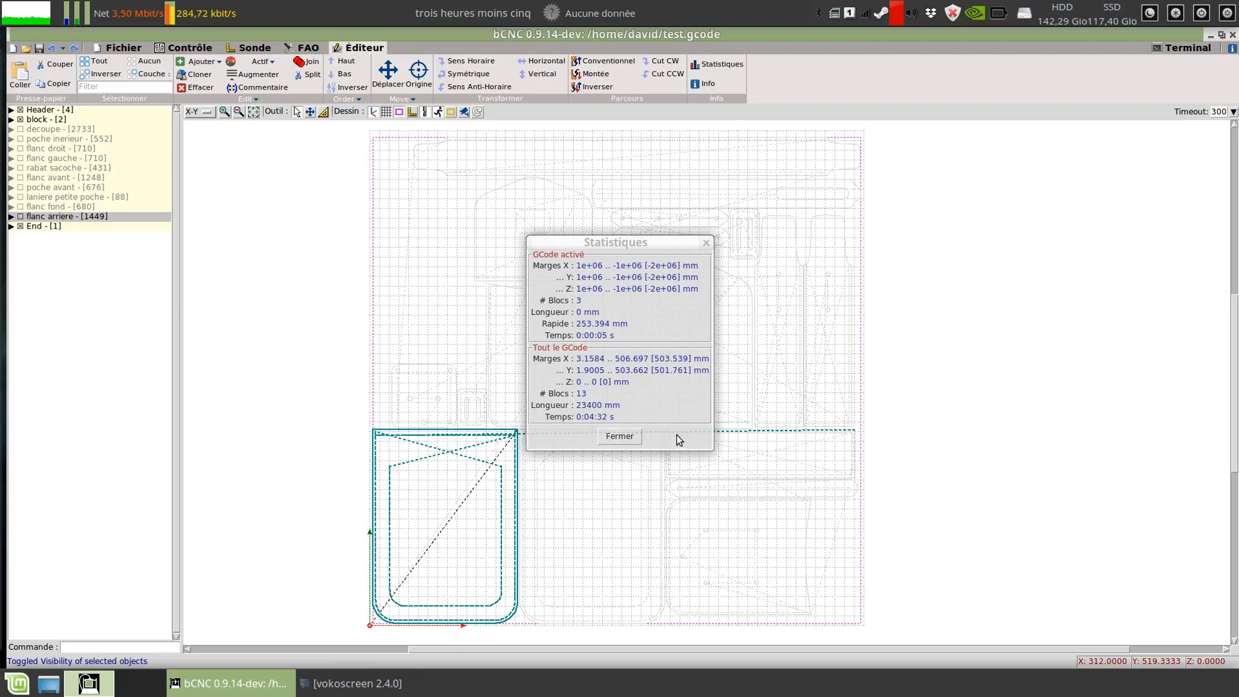
pyautogui.click(617, 436)
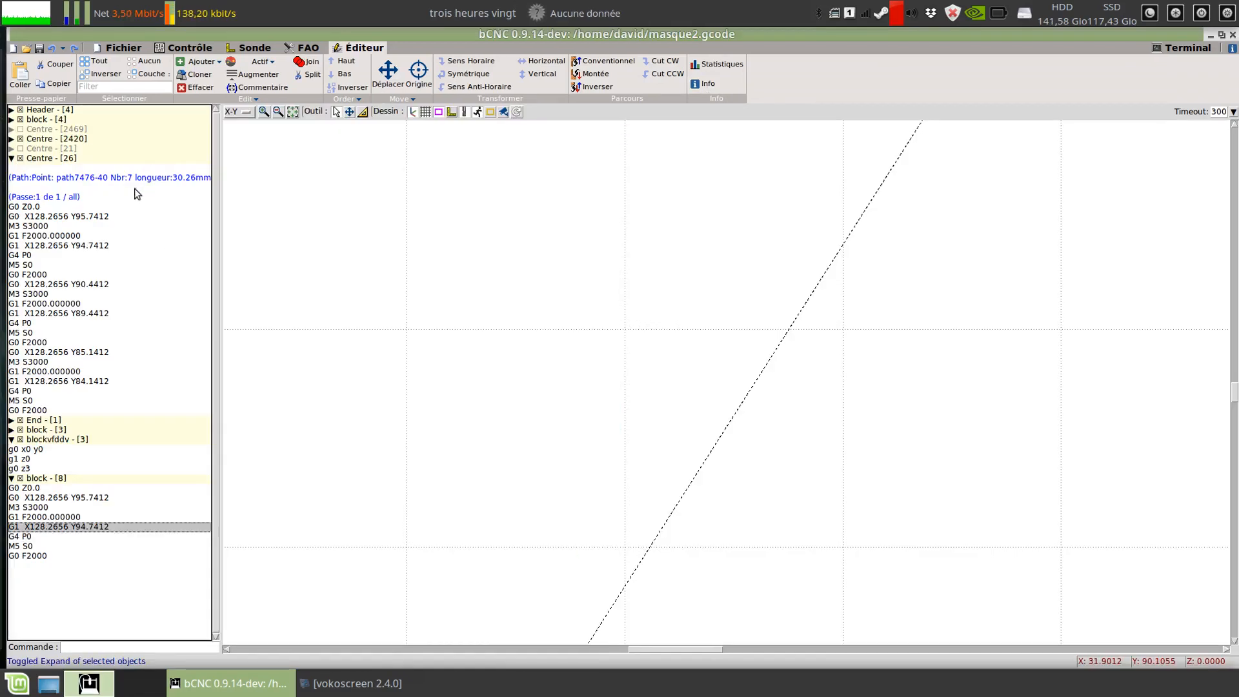
# Collapse the G-code lines of the 26-line Centre block, the blockvfddv block and the final 8-line block
pyautogui.click(12, 159)
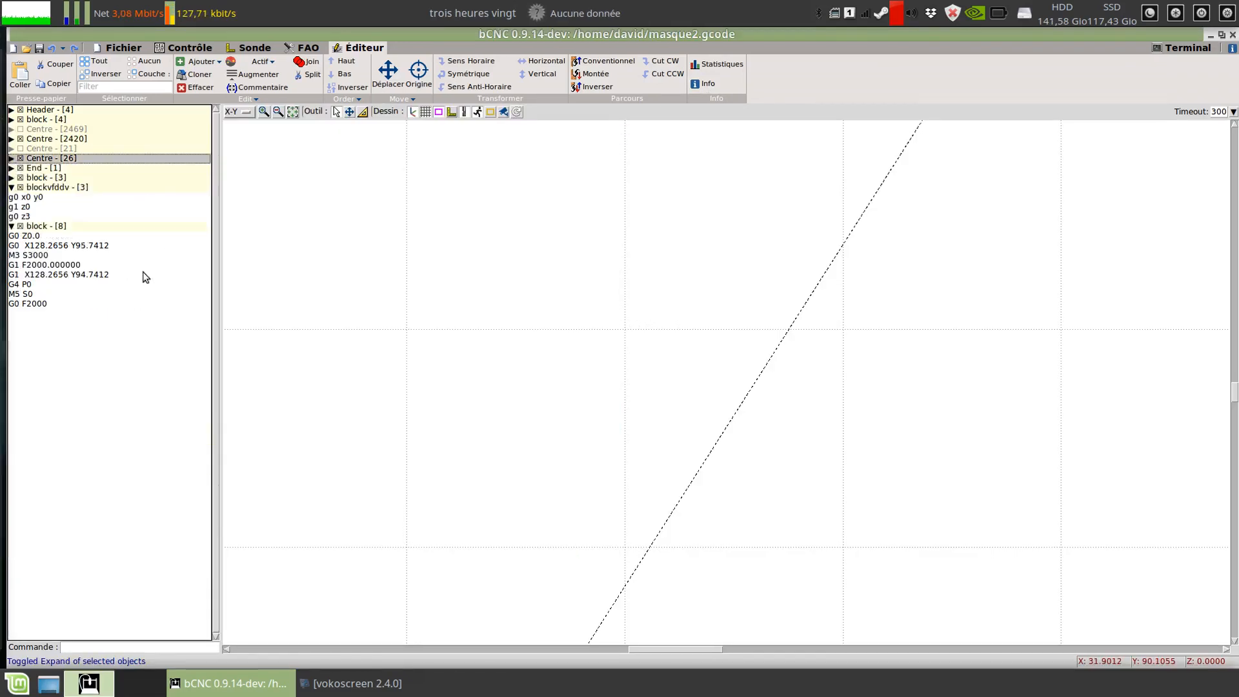
pyautogui.click(11, 187)
pyautogui.click(11, 197)
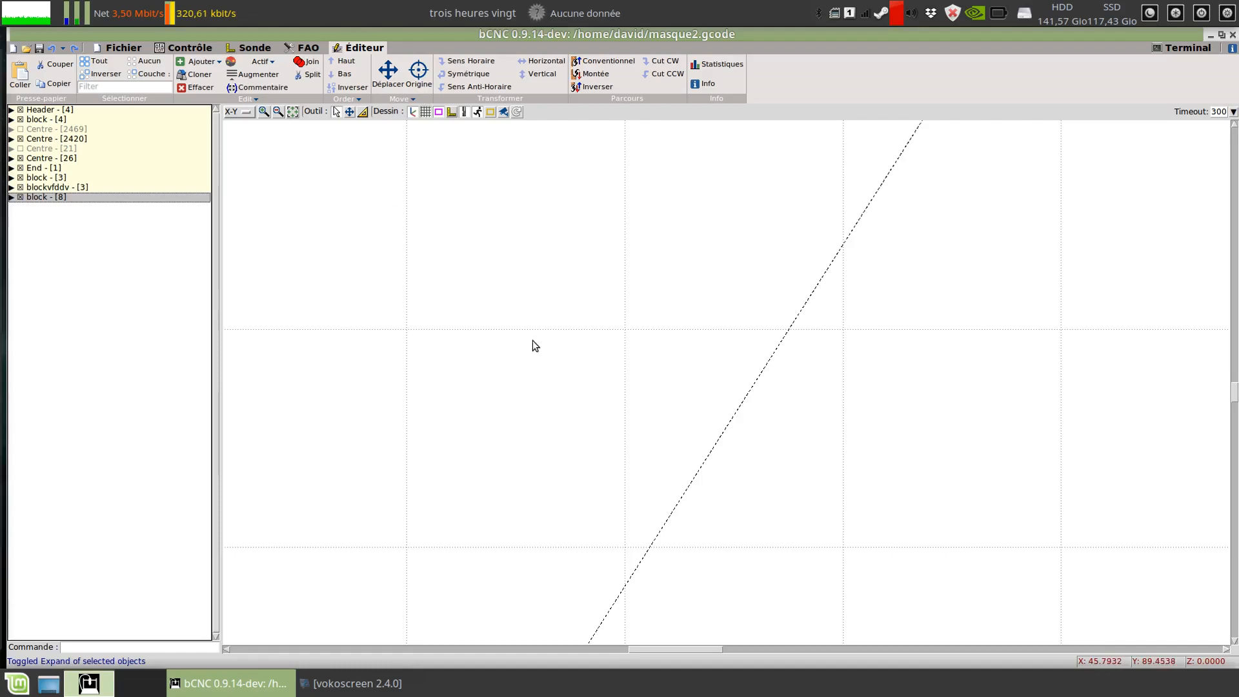
# Examine the additional editing commands, such as autolevel, color, import, Inkscape postprocessing and rounding, without applying any
pyautogui.click(258, 98)
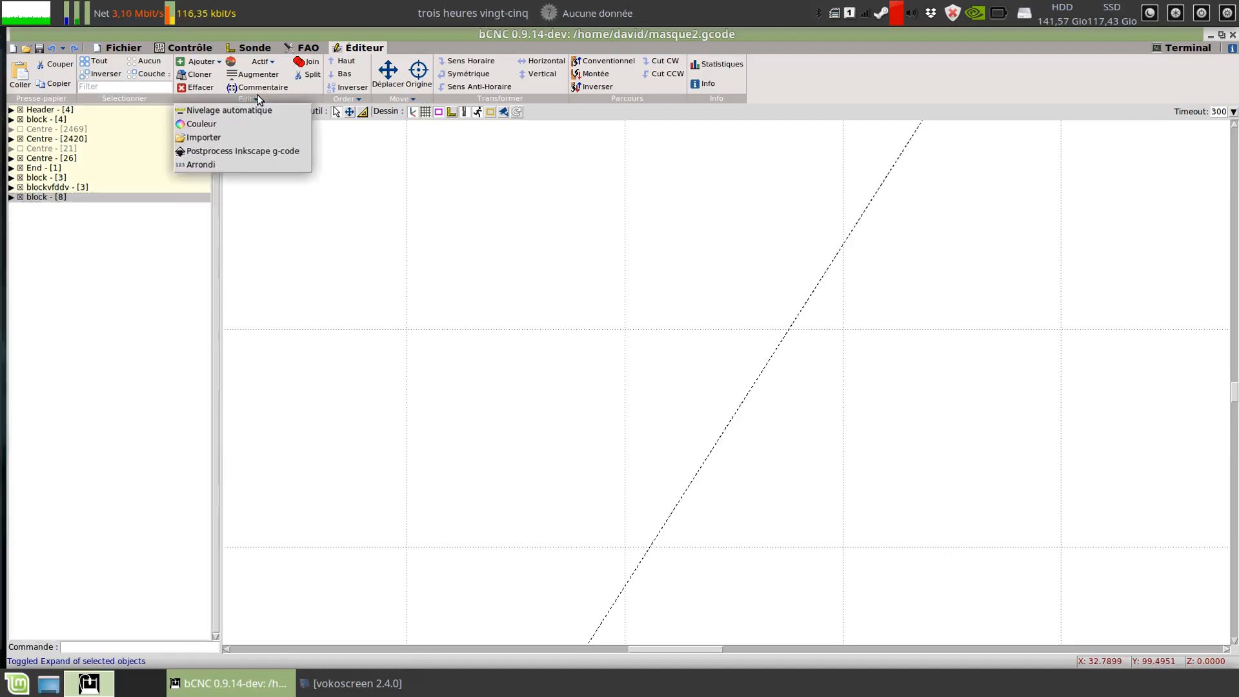
pyautogui.click(525, 279)
pyautogui.scroll(-4, 548, 232)
pyautogui.scroll(2, 540, 231)
pyautogui.scroll(-3, 529, 227)
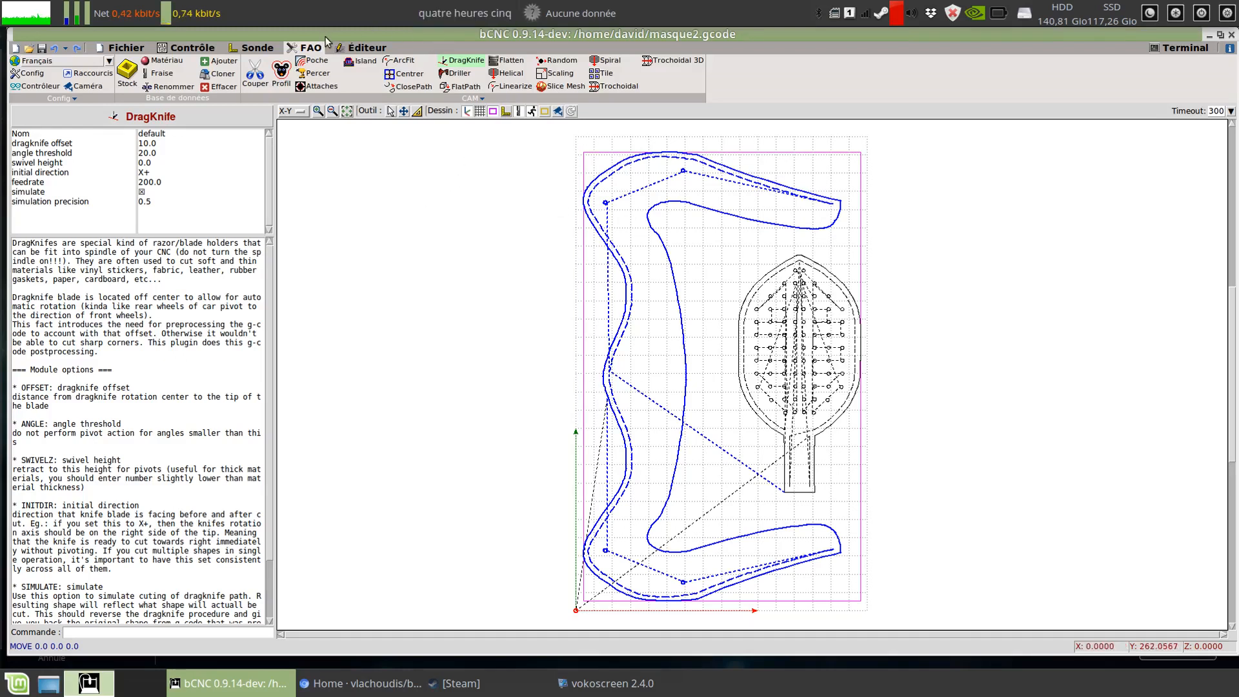
# Look over the probe settings, and return to the CAM tools with the DragKnife options
pyautogui.click(265, 48)
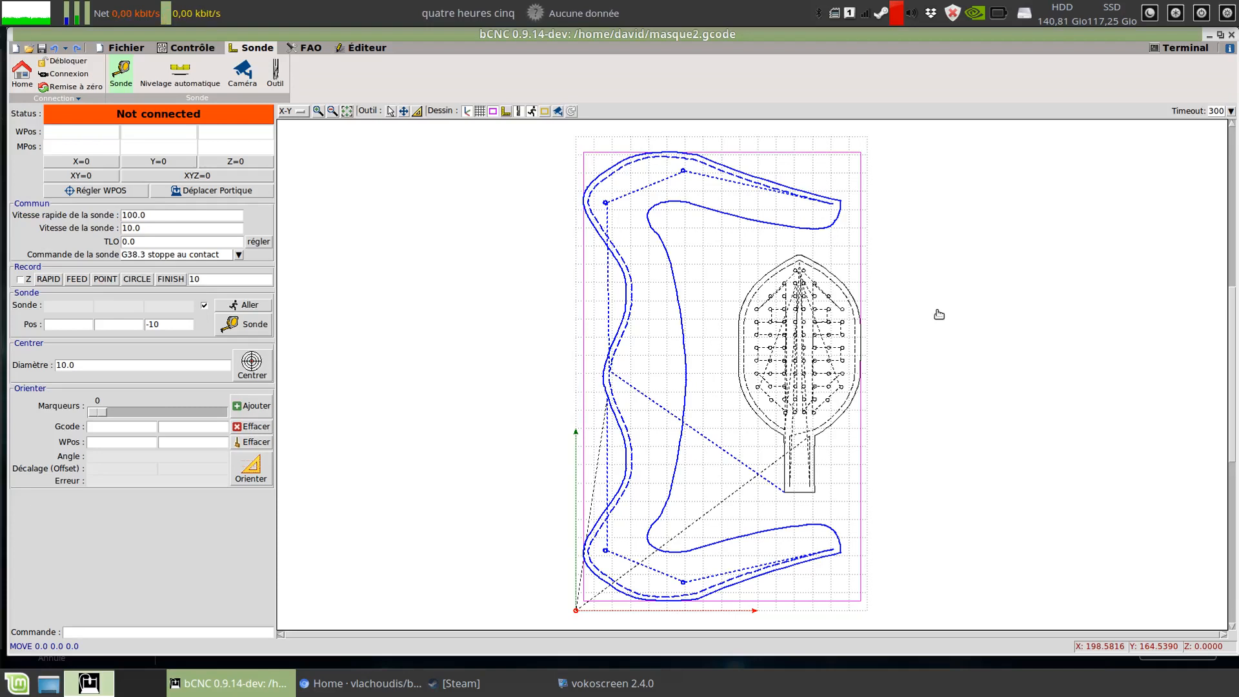
pyautogui.click(318, 50)
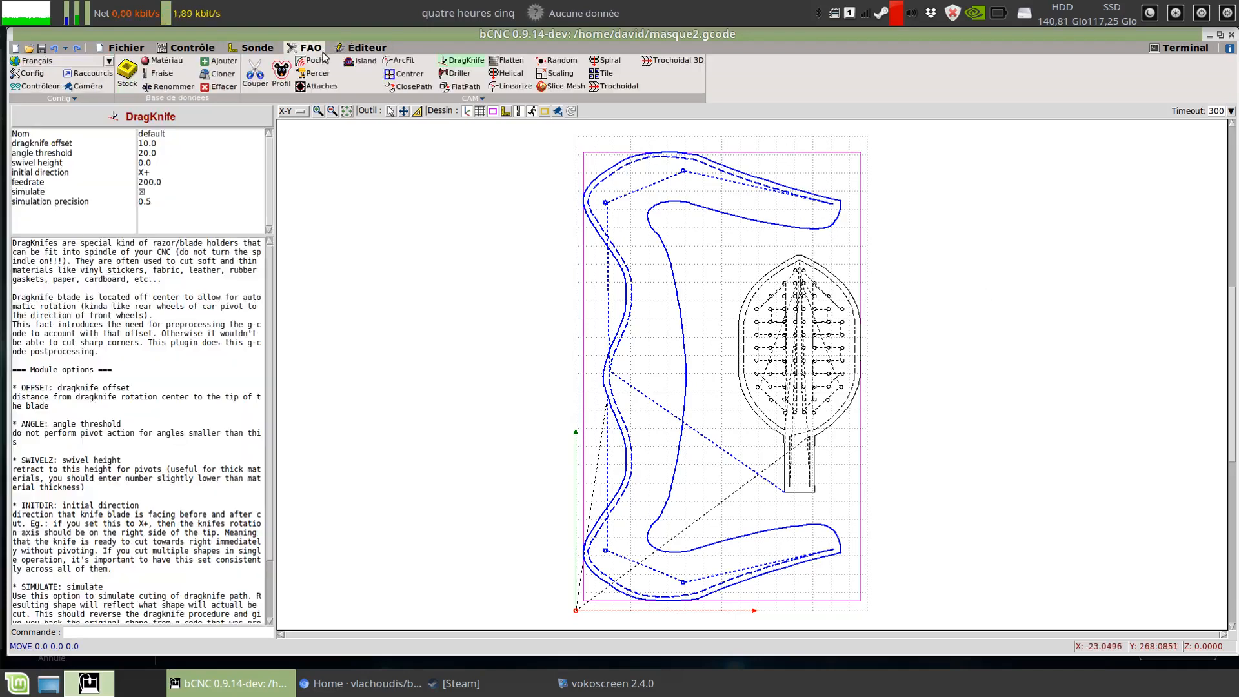